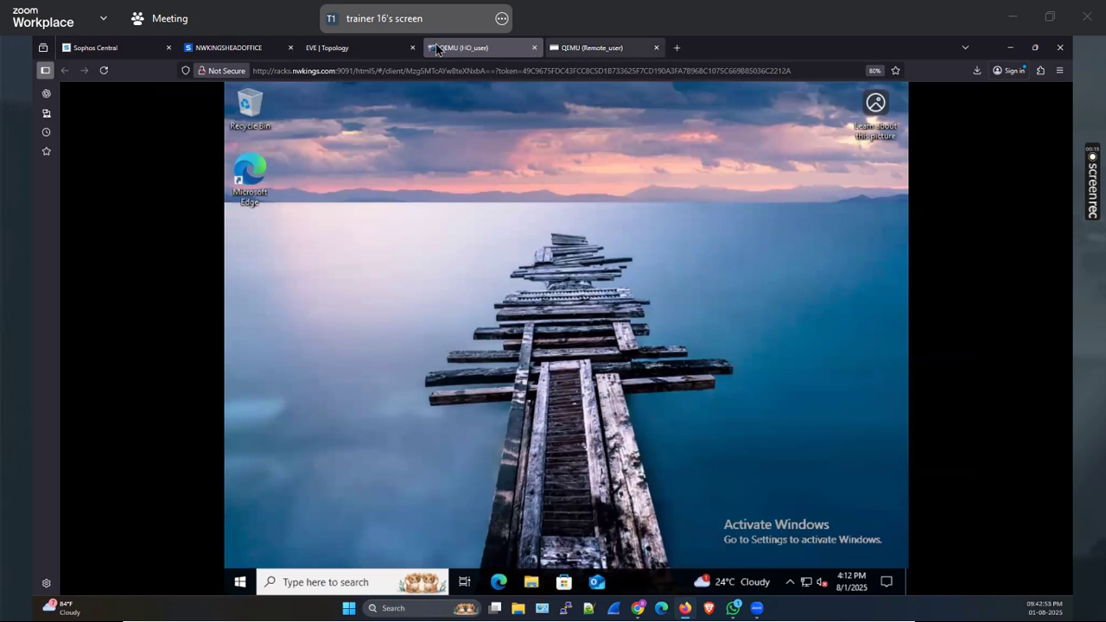
Glance at the EVE-NG lab topology, then return to the head-office firewall's Network interfaces page
click(363, 48)
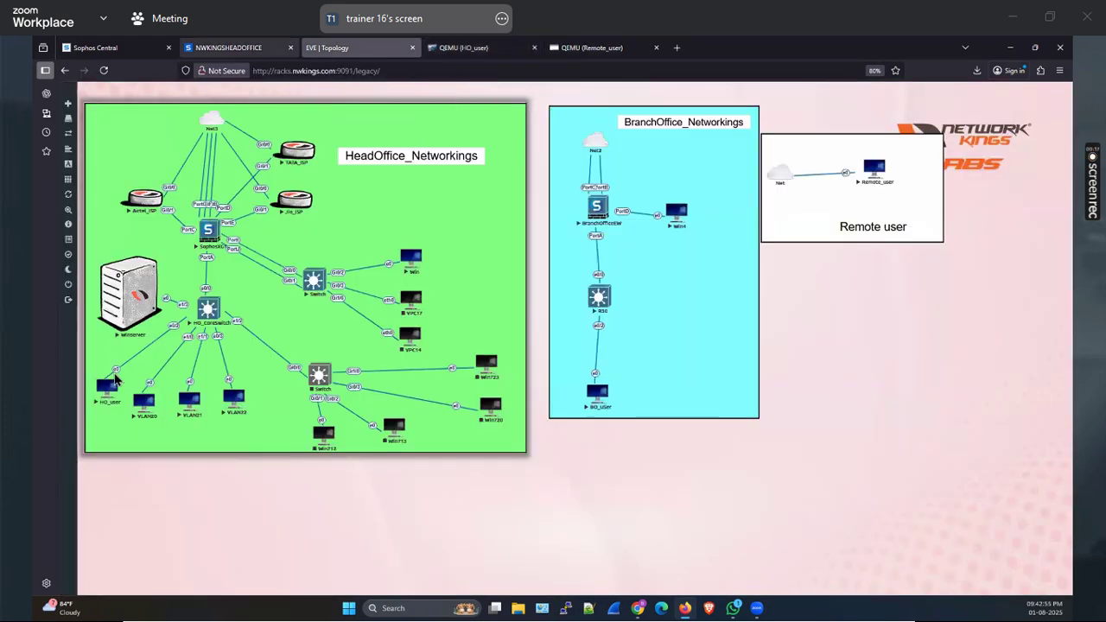
key(ctrl+shift+Tab)
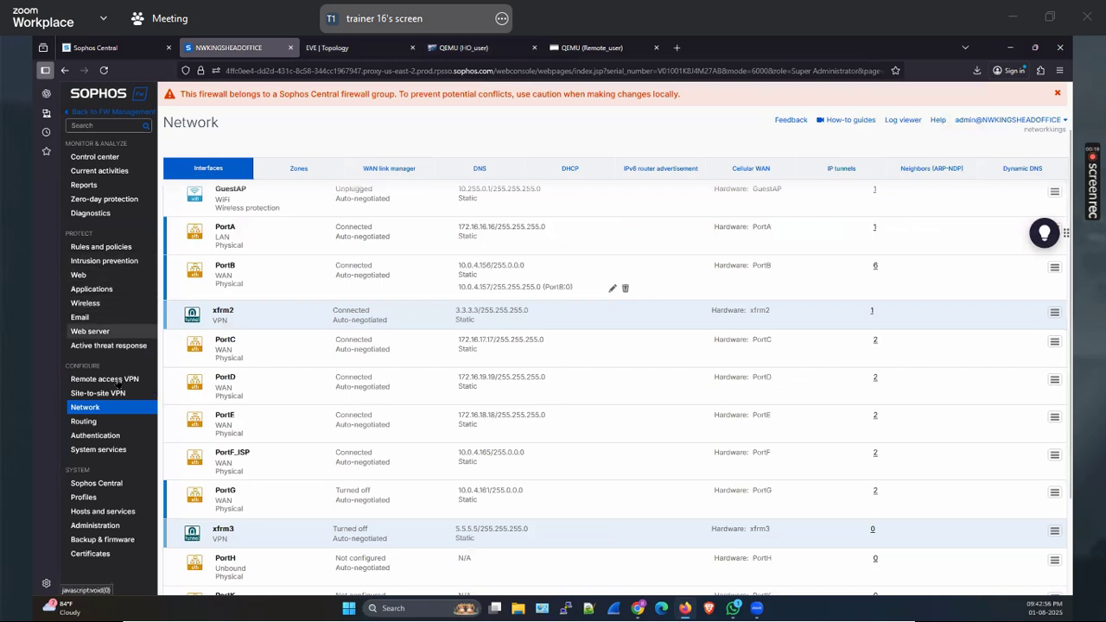
Open Remote access VPN under Configure to show the IPsec remote access settings
click(104, 379)
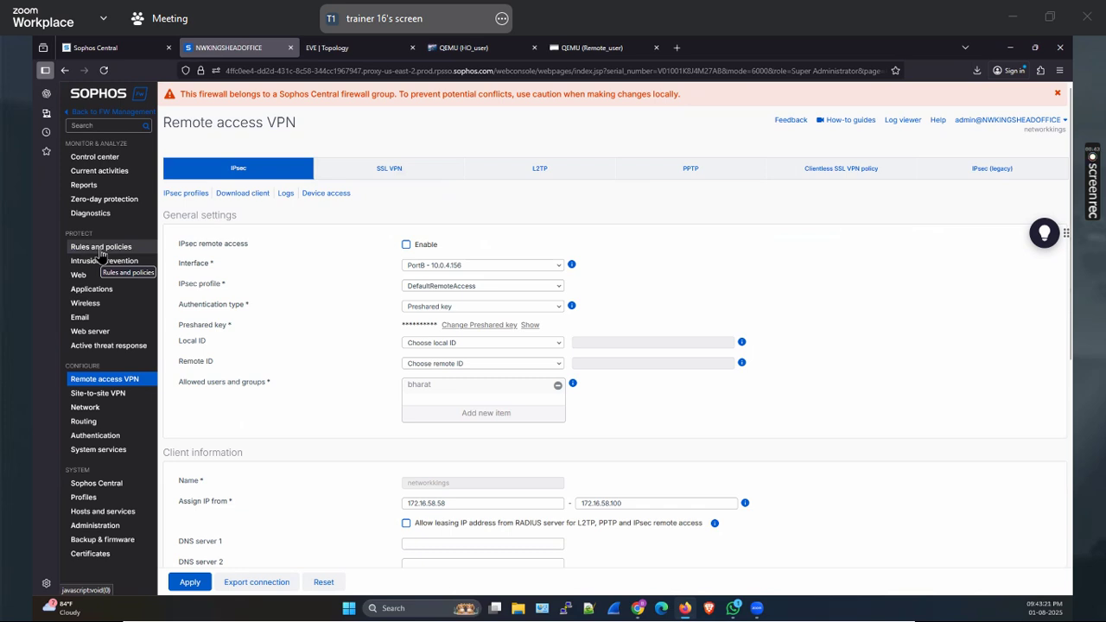
Switch to the SSL VPN section and close the Configure remote access SSL VPN wizard
click(396, 169)
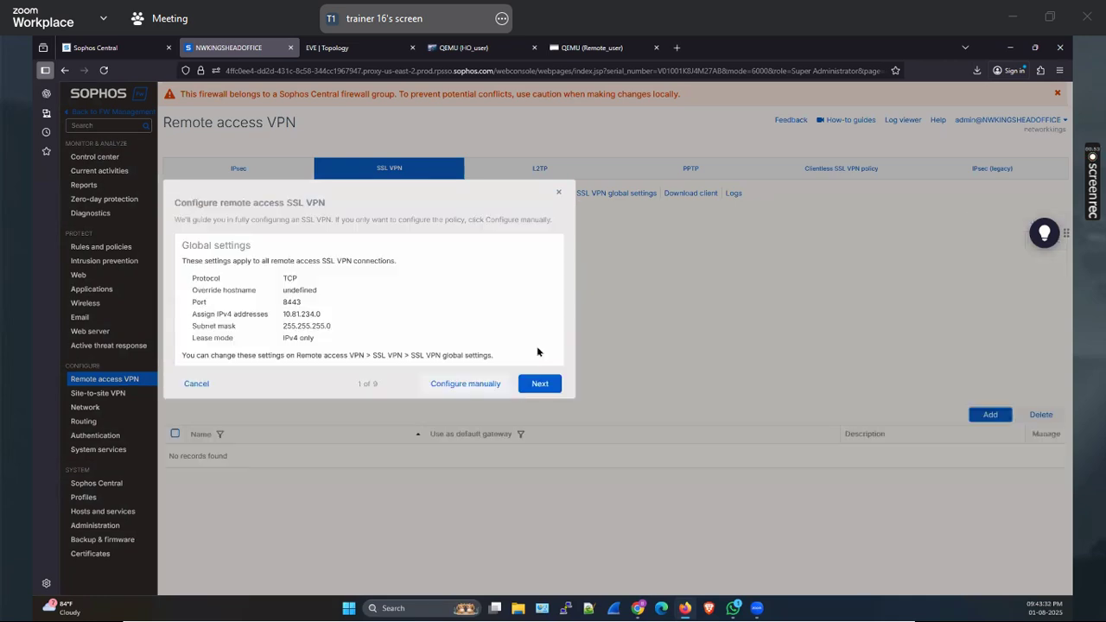
click(557, 194)
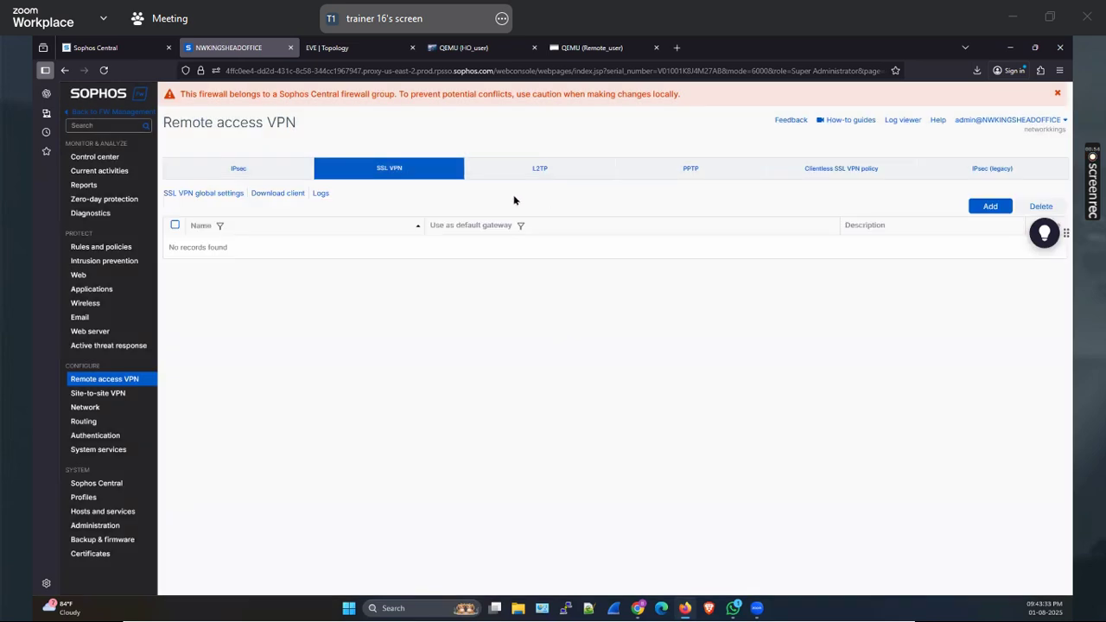
Set the SSL VPN IPv4 lease pool to 10.81.234.0 /24; it fails as a duplicate start lease IP
click(185, 193)
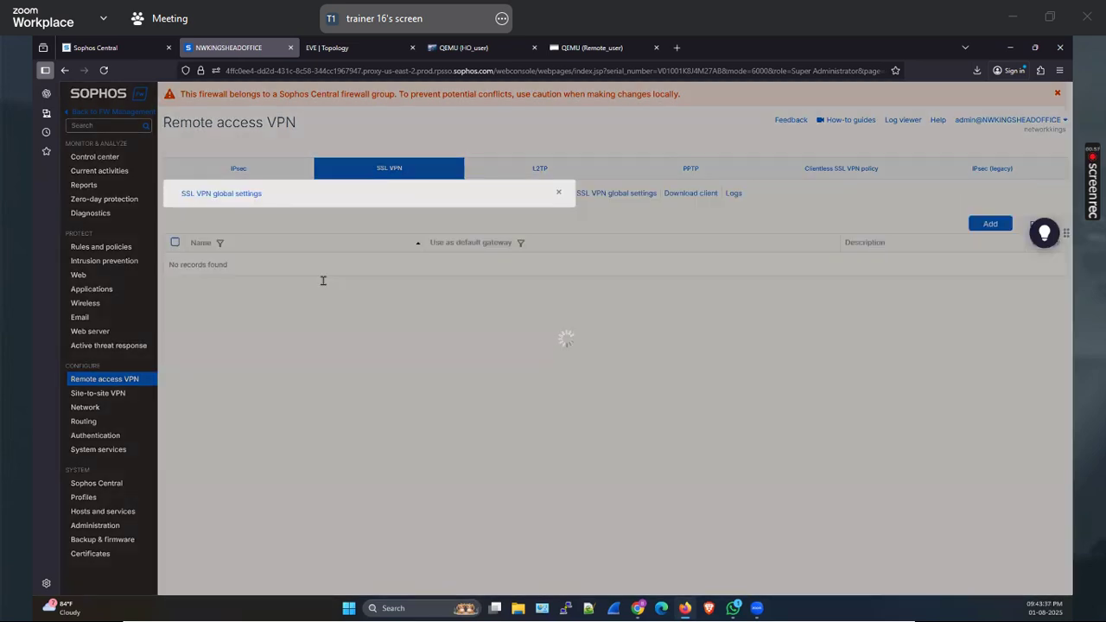
drag(331, 309, 263, 308)
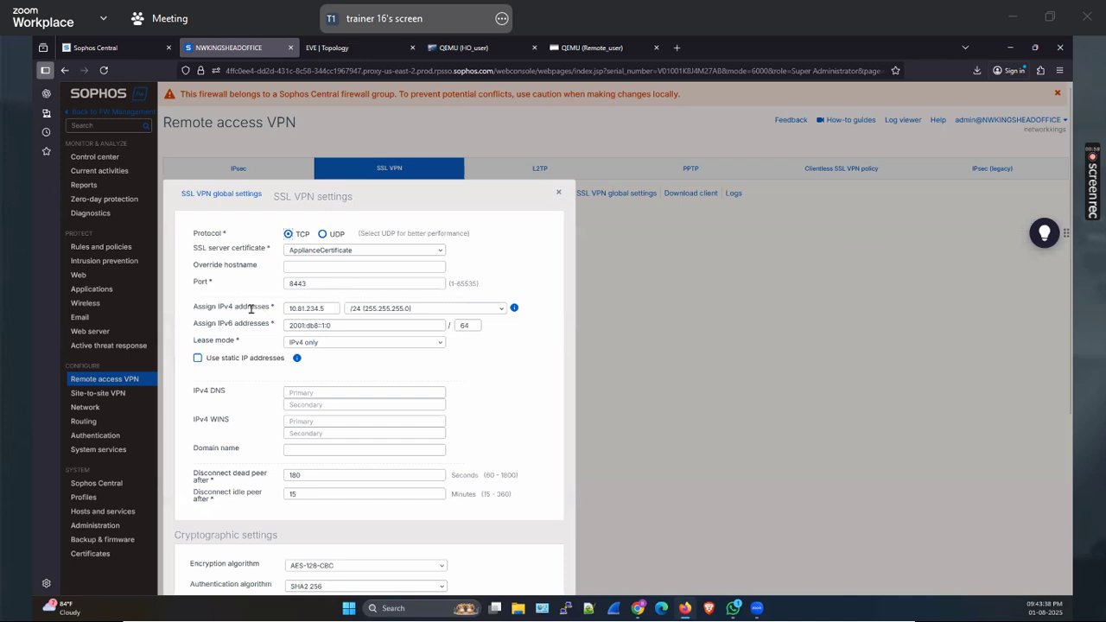
click(331, 309)
key(Return)
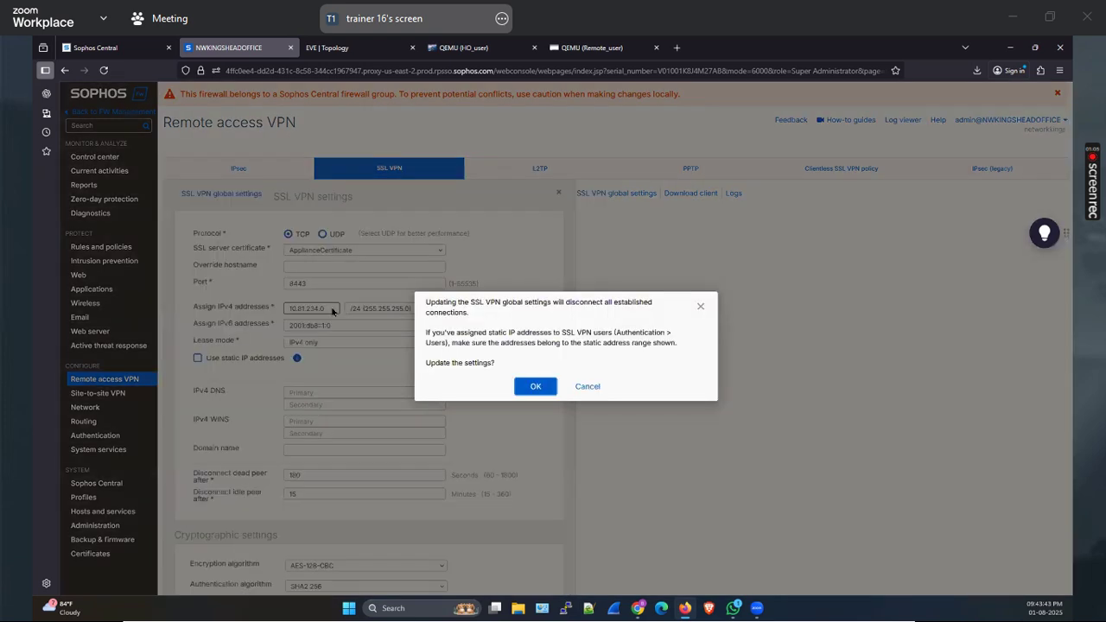
click(536, 387)
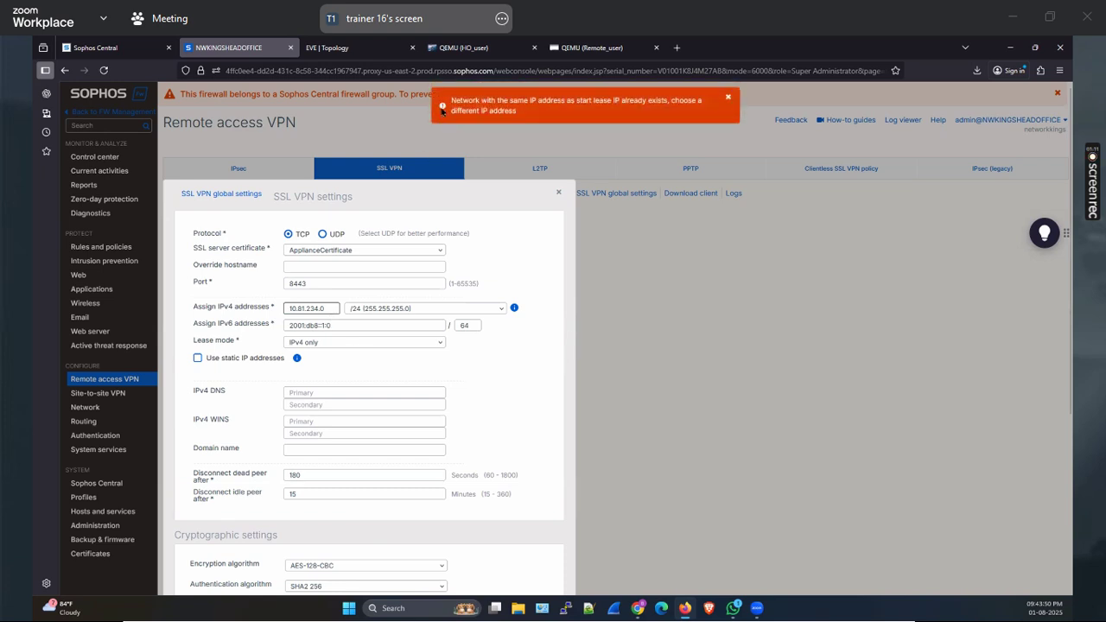
drag(452, 98, 519, 116)
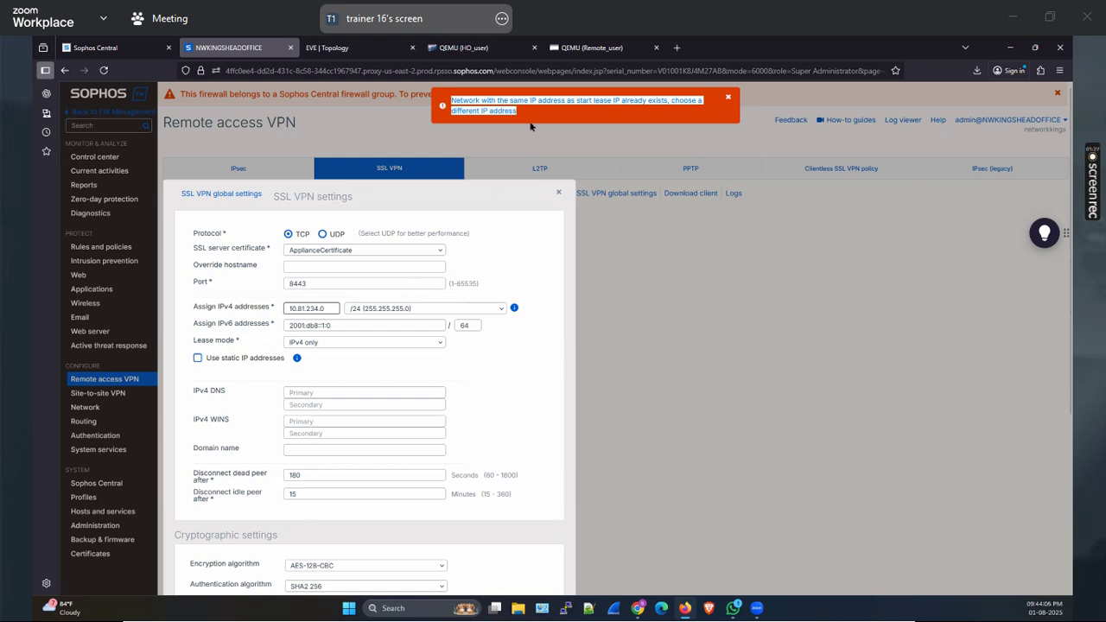
Reopen SSL VPN global settings and re-edit the IPv4 pool address to 10.81.234.0
scroll(508, 370, down, 3)
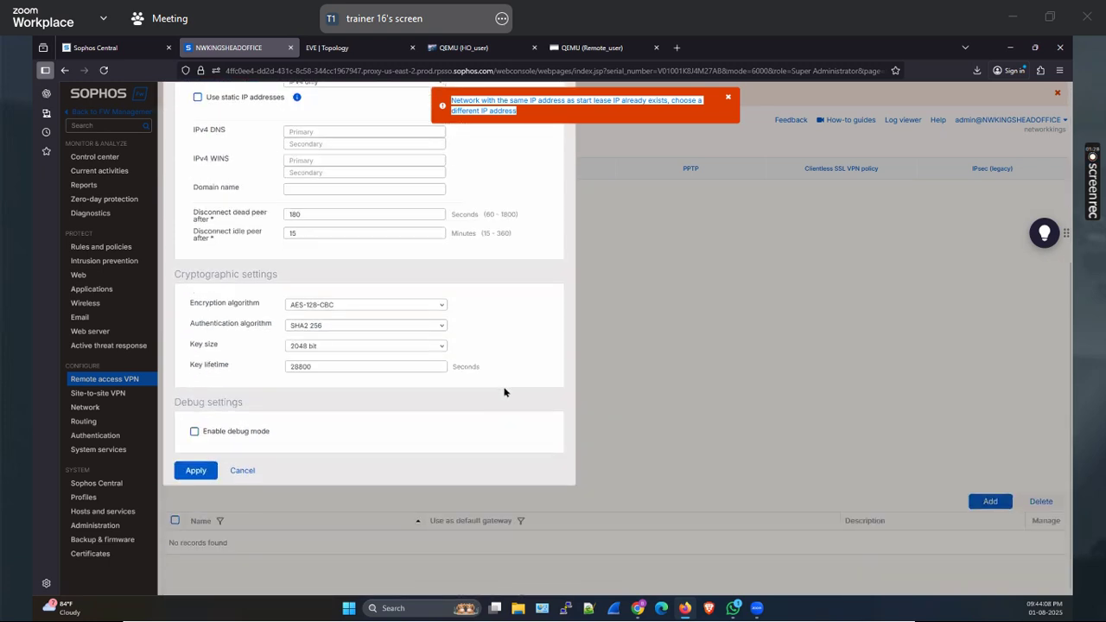
scroll(510, 354, up, 3)
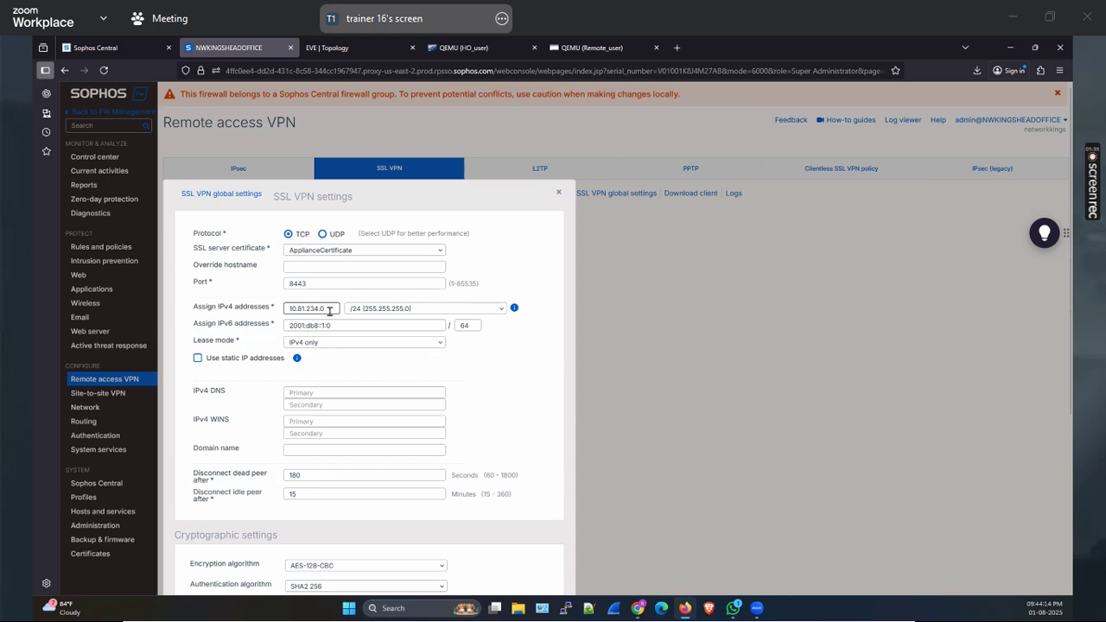
scroll(211, 502, down, 3)
click(244, 509)
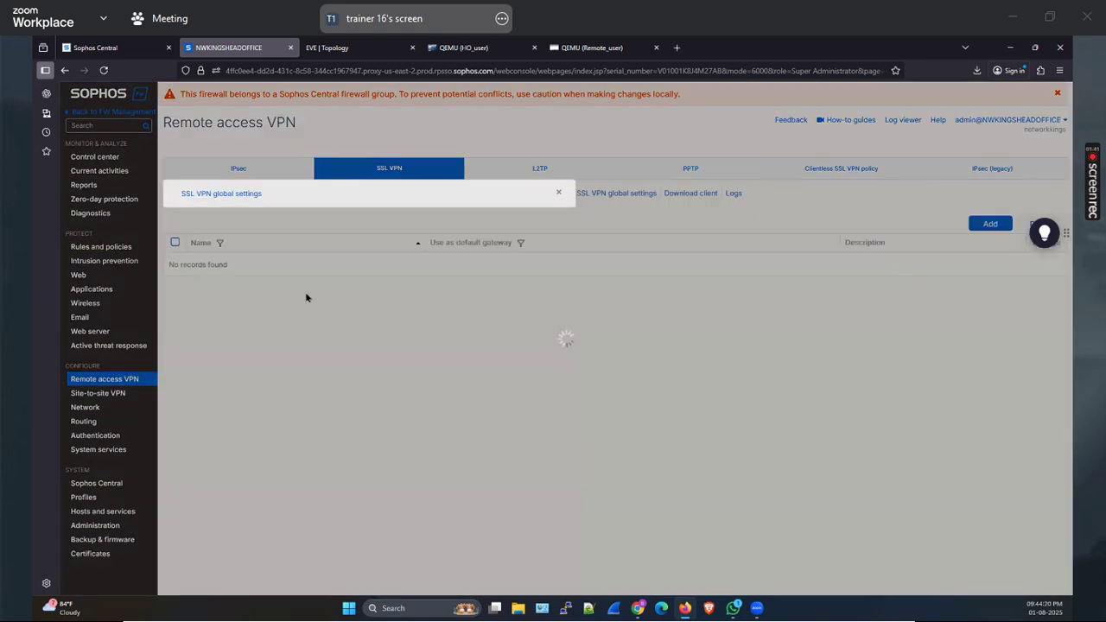
click(323, 310)
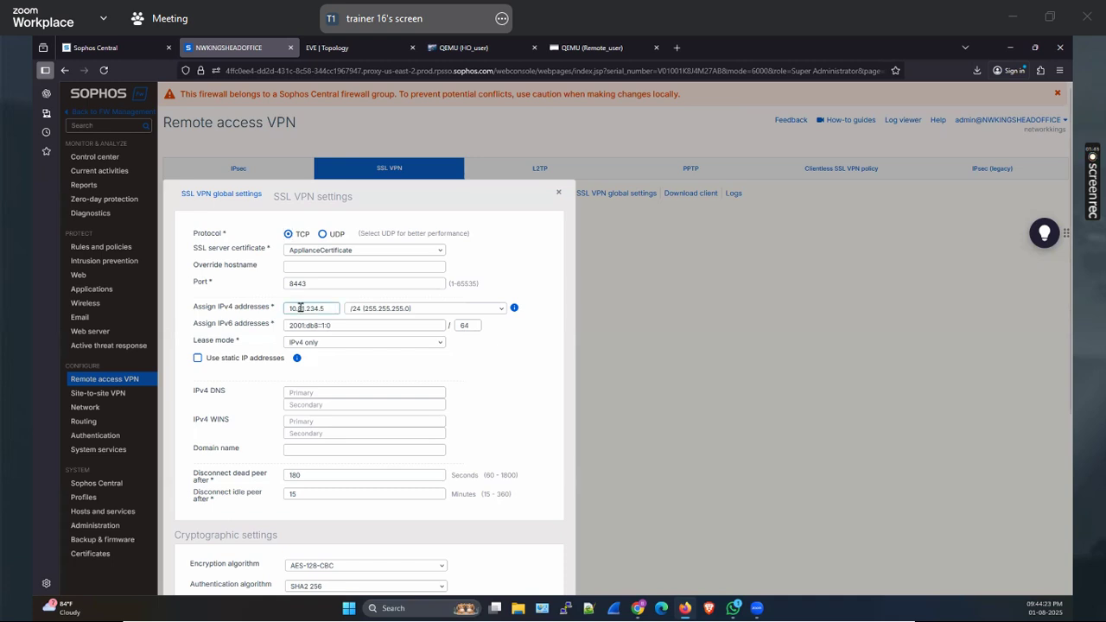
key(ctrl+a)
key(End)
key(BackSpace)
Apply and confirm the pool change, hit the same duplicate-IP error, and cancel the settings
scroll(309, 493, down, 2)
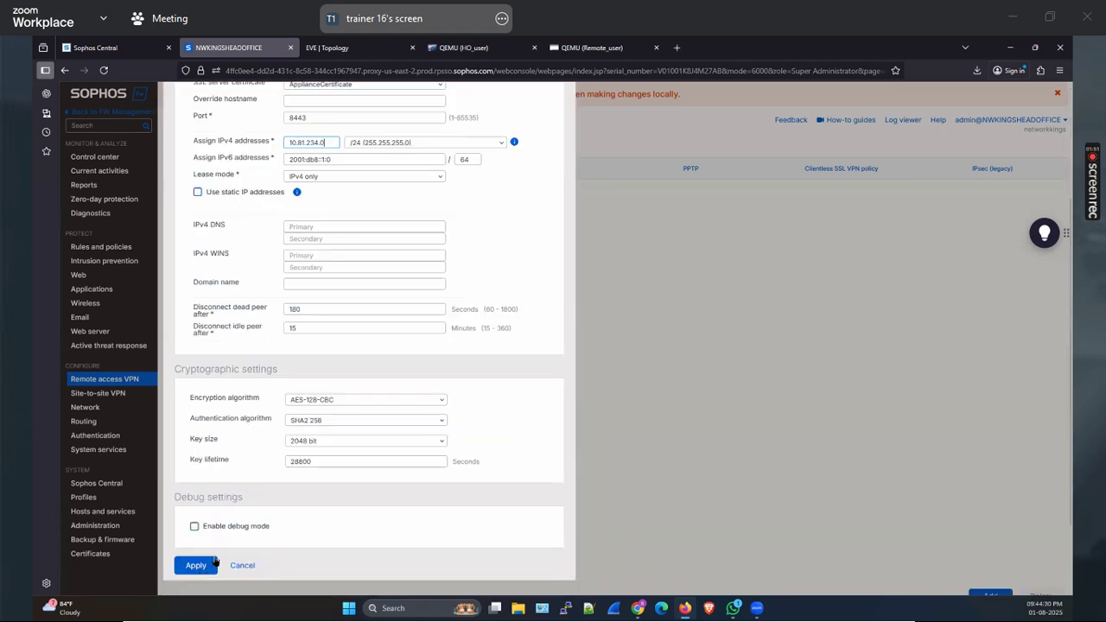
click(197, 565)
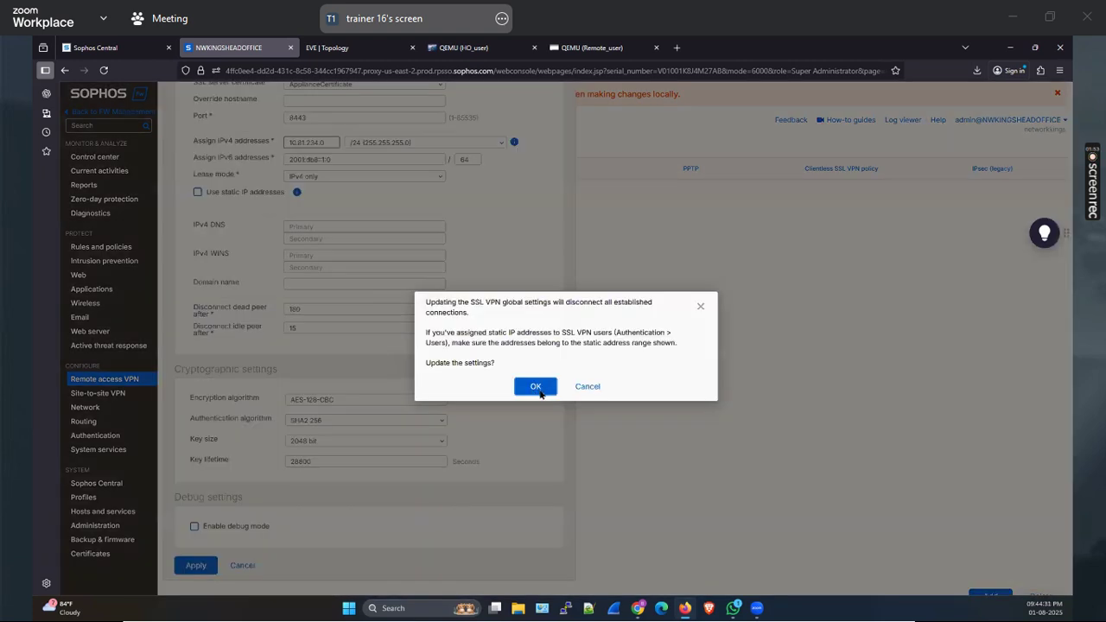
click(535, 389)
scroll(419, 412, up, 2)
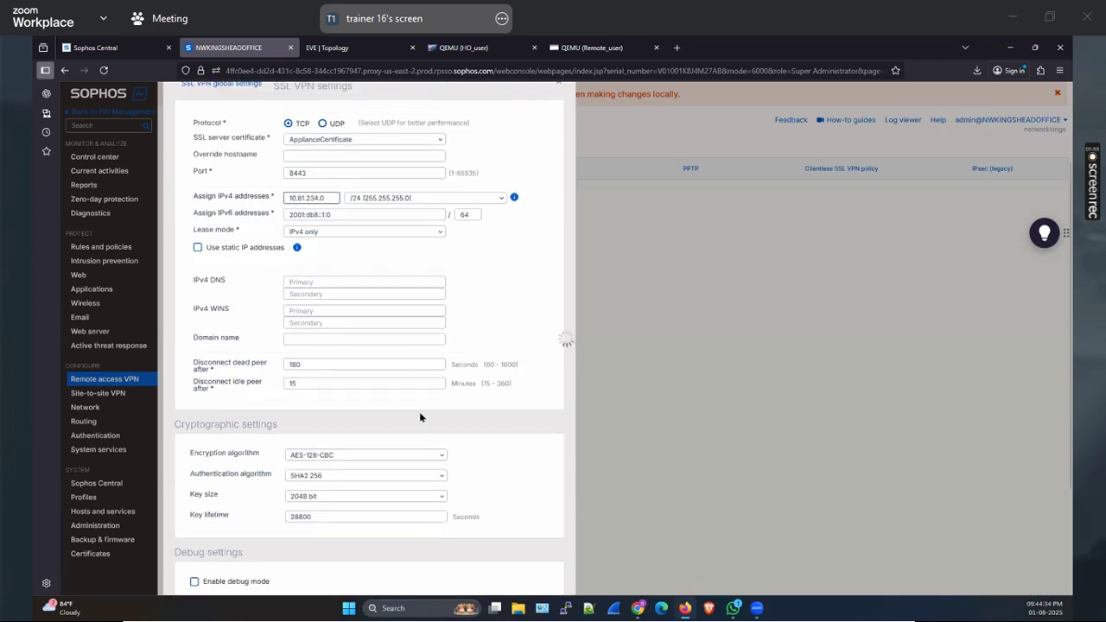
scroll(421, 418, up, 1)
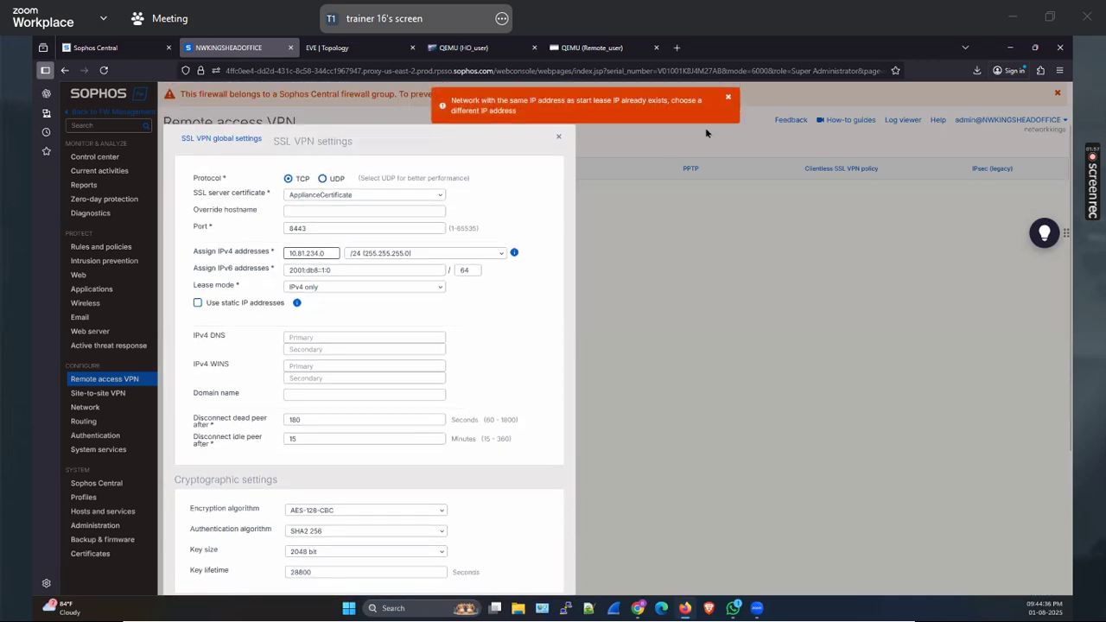
scroll(313, 316, down, 2)
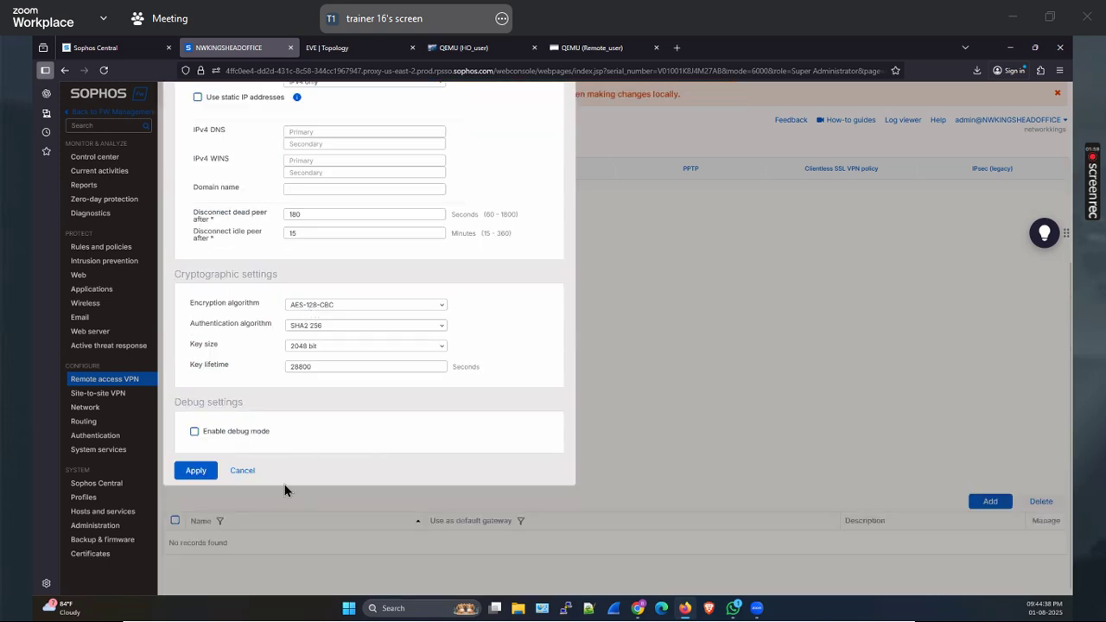
click(244, 474)
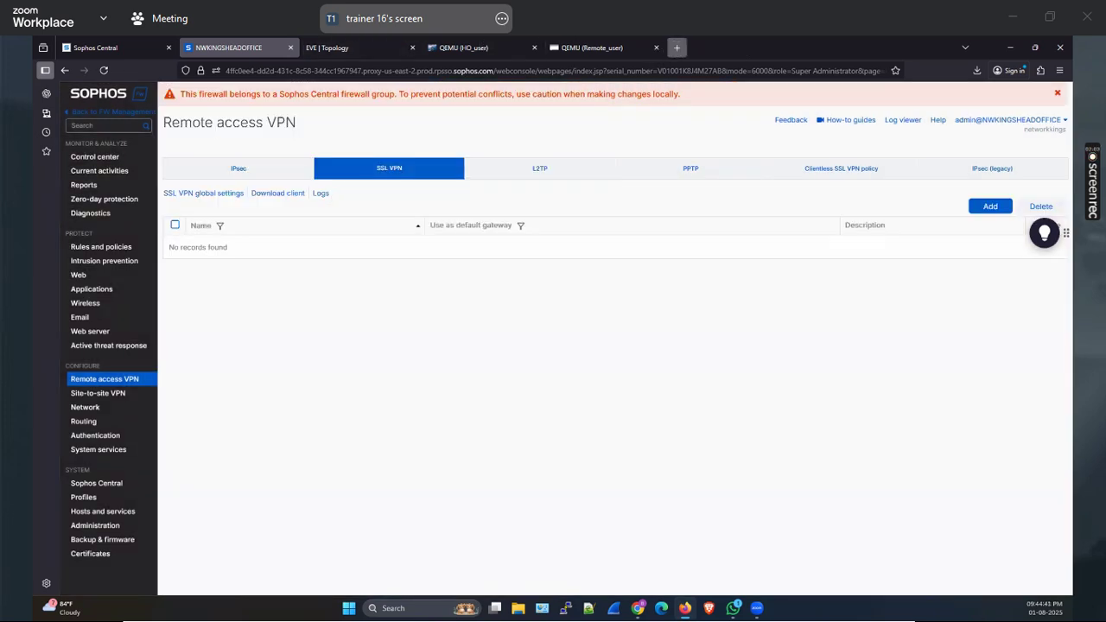
click(677, 47)
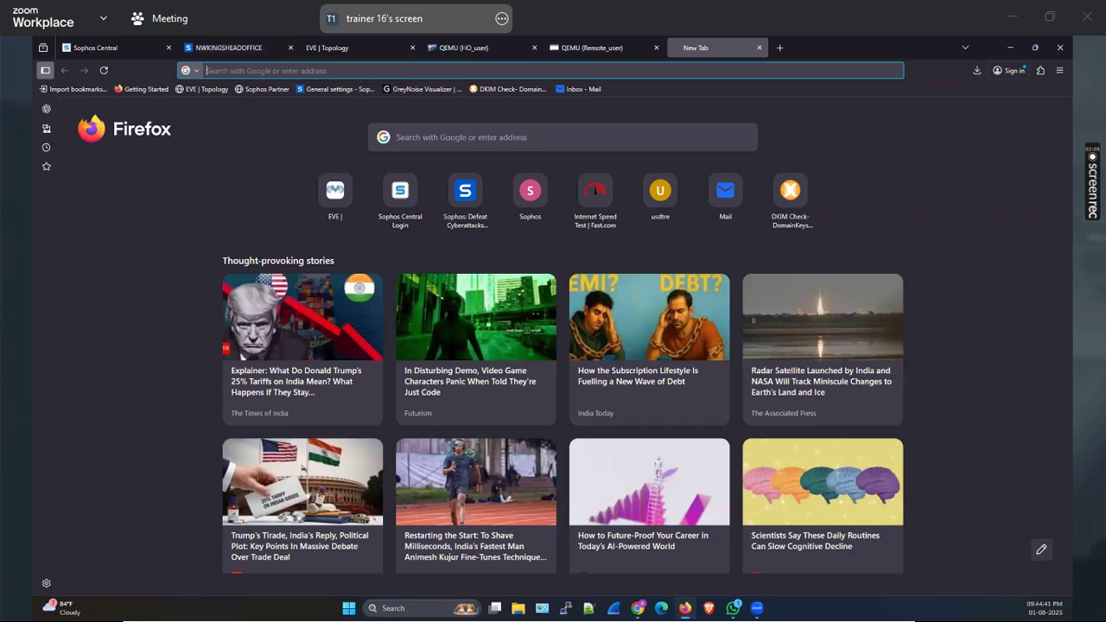
Google 'ssl vpn network update sophos firewall', open the SSL VPN global settings docs, return to the firewall
text(ssl)
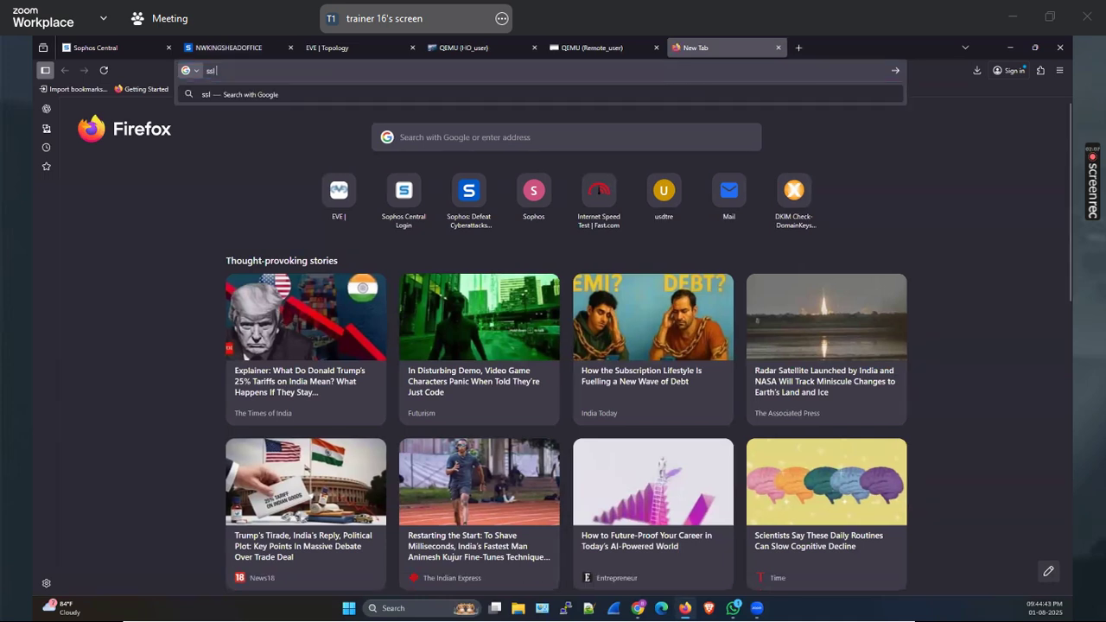
text( vpn)
click(417, 146)
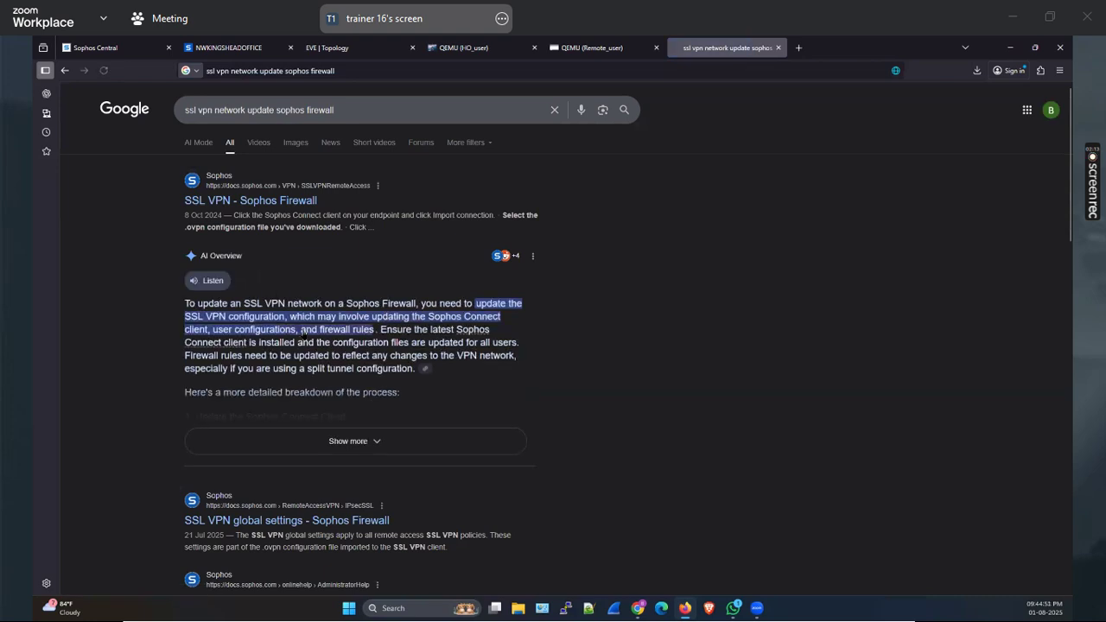
scroll(252, 249, down, 3)
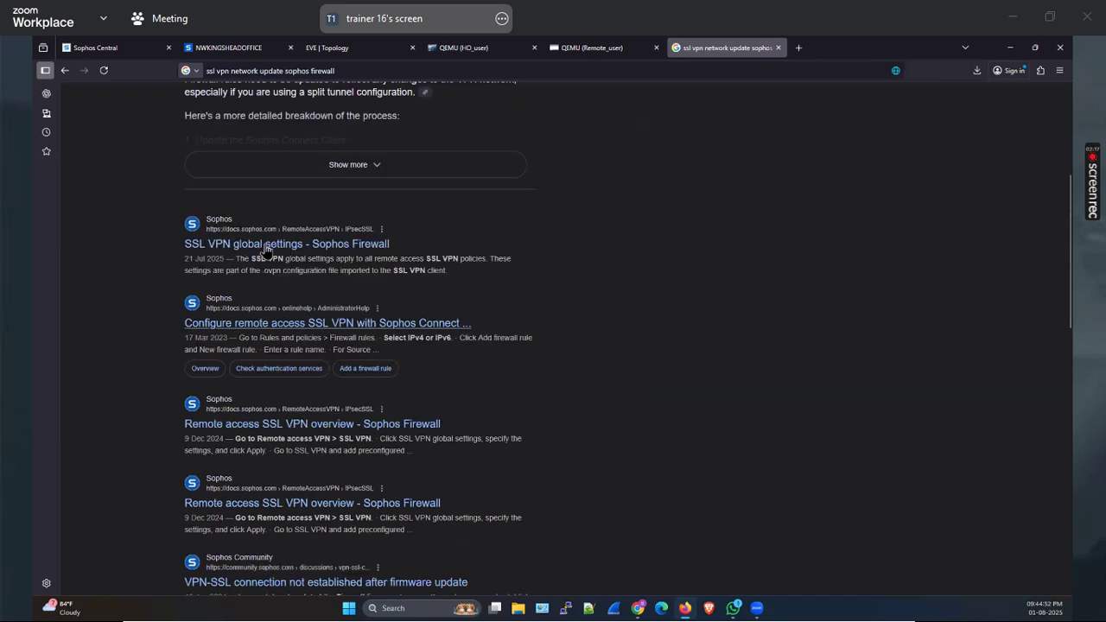
click(299, 249)
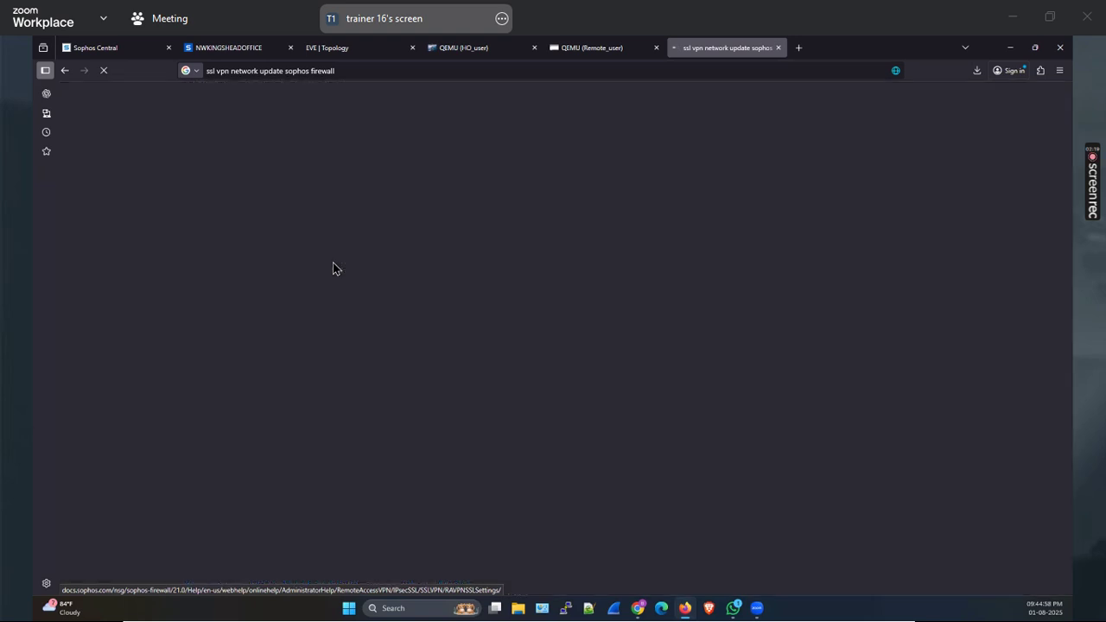
click(248, 46)
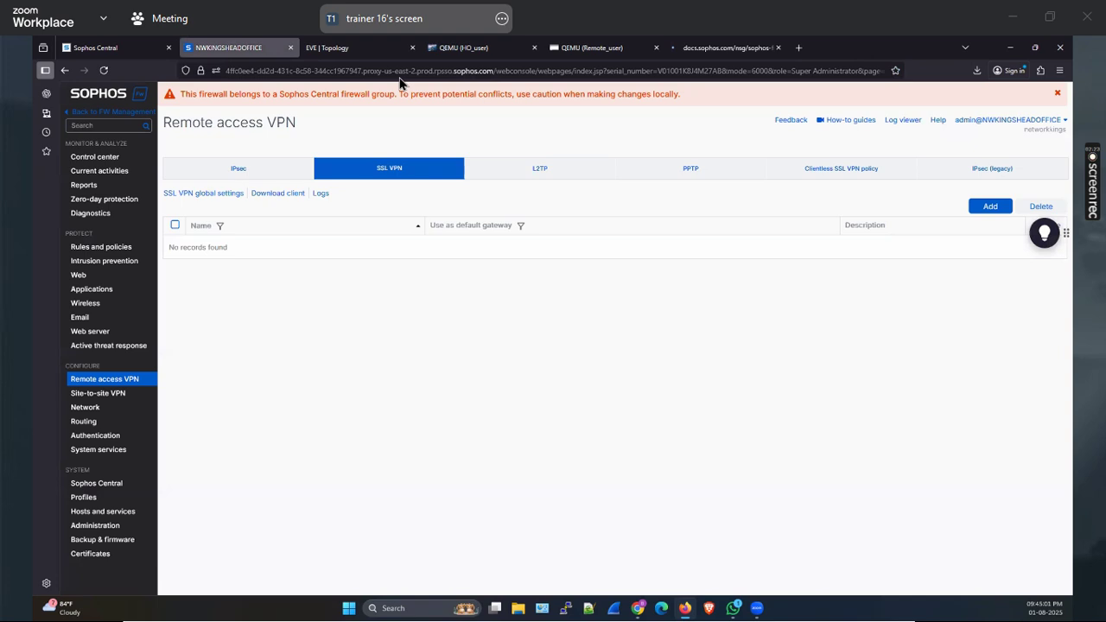
Close the HO_user QEMU console tab and return to the firewall's SSL VPN page
click(714, 47)
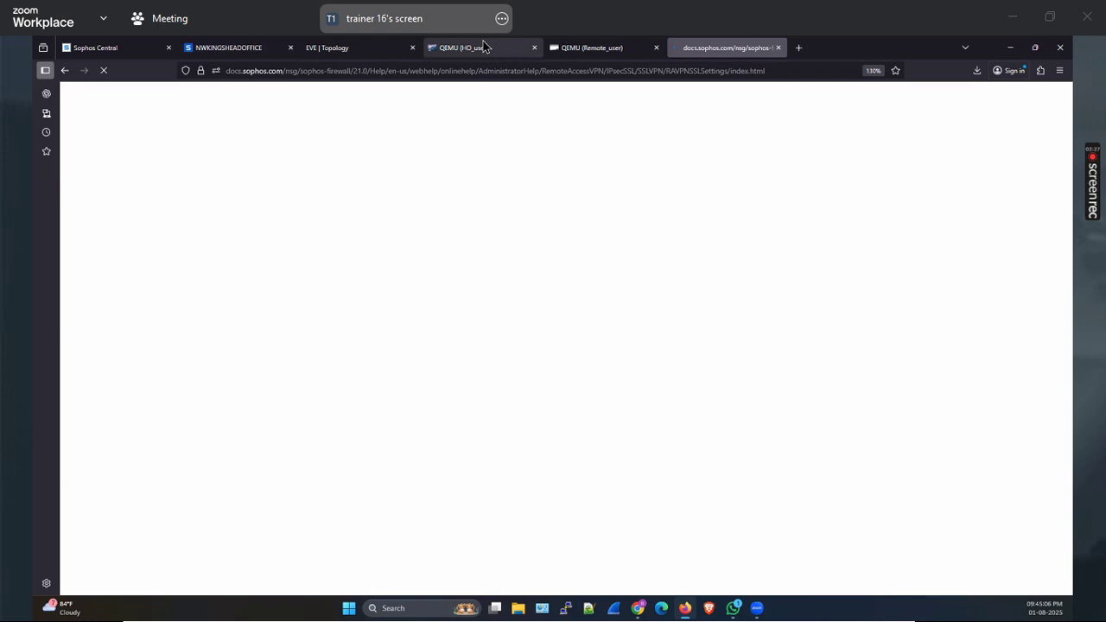
click(529, 54)
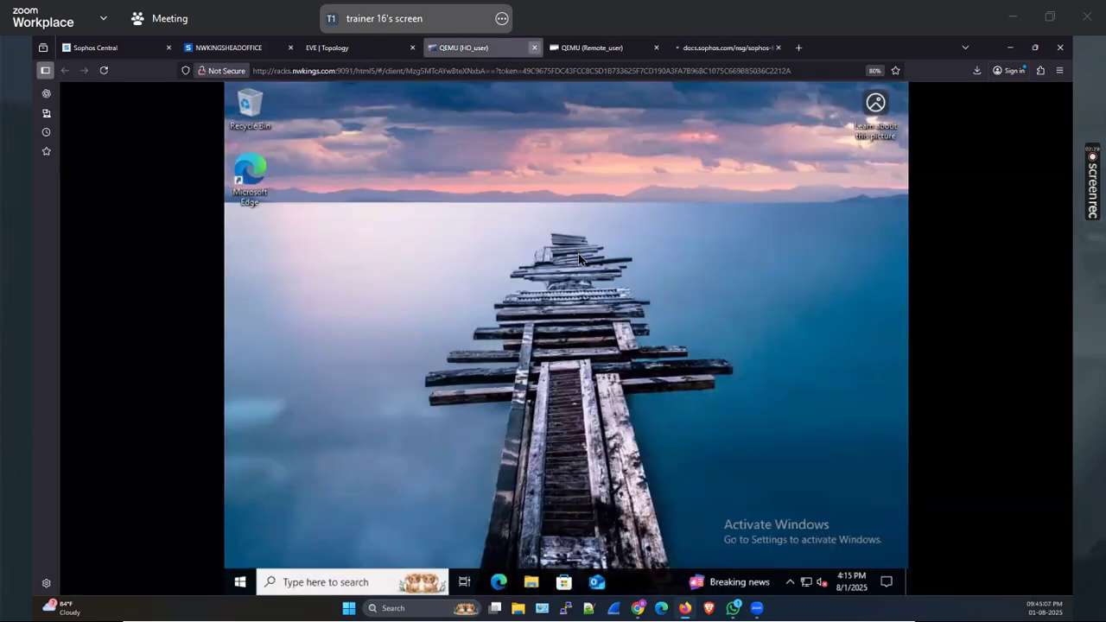
key(ctrl+w)
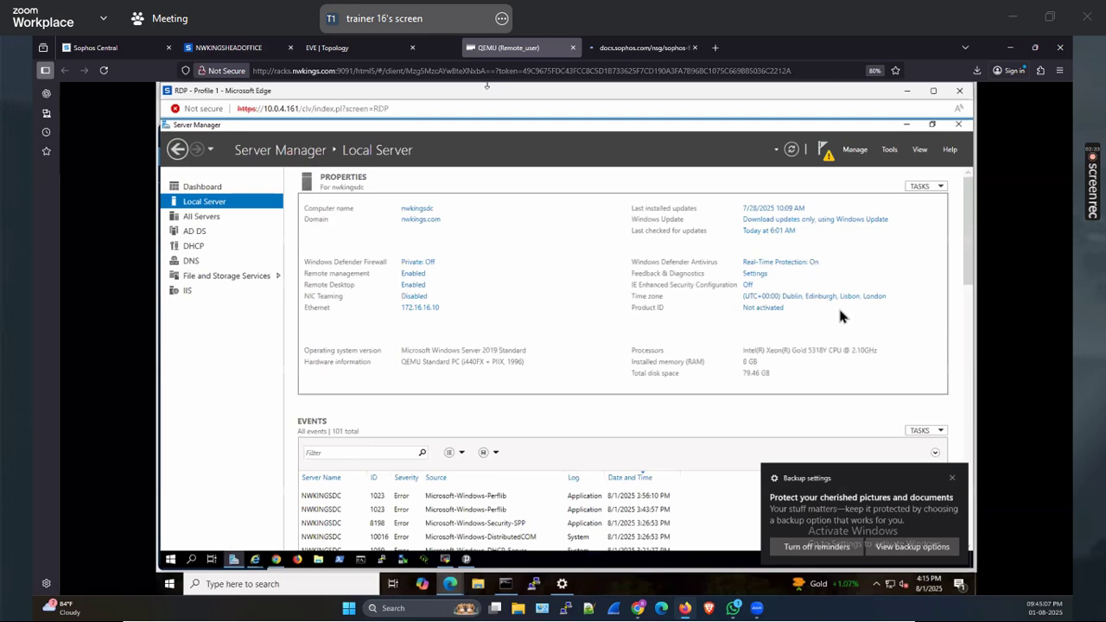
key(ctrl+Tab)
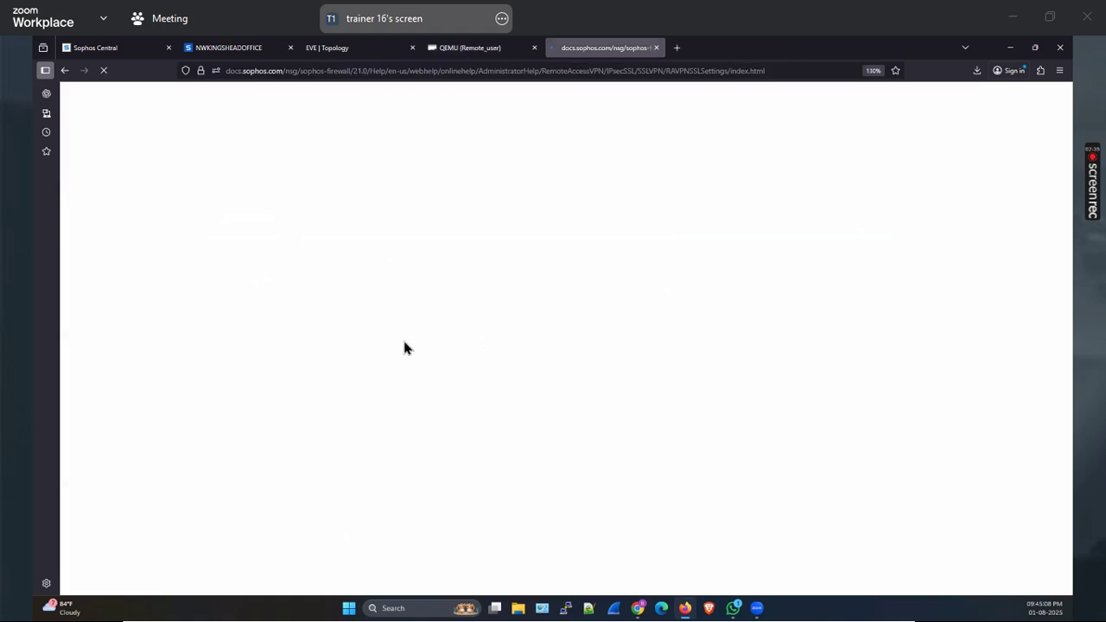
key(ctrl+2)
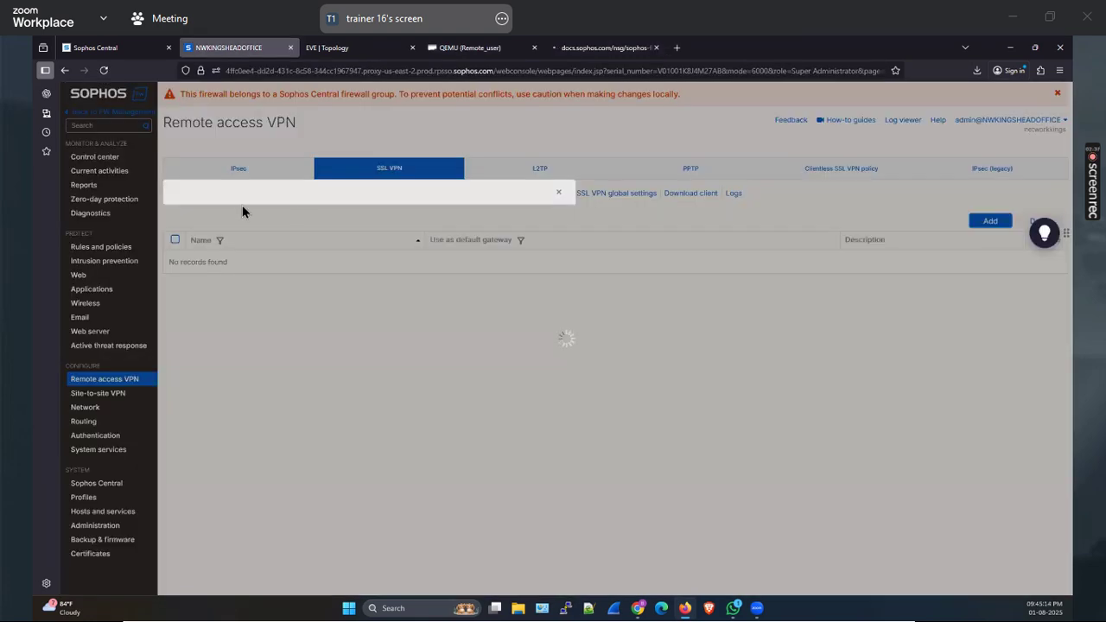
Dismiss the SSL VPN wizard and reopen global settings, showing the 10.81.234.5 /24 IPv4 lease pool
click(491, 380)
click(200, 372)
key(Escape)
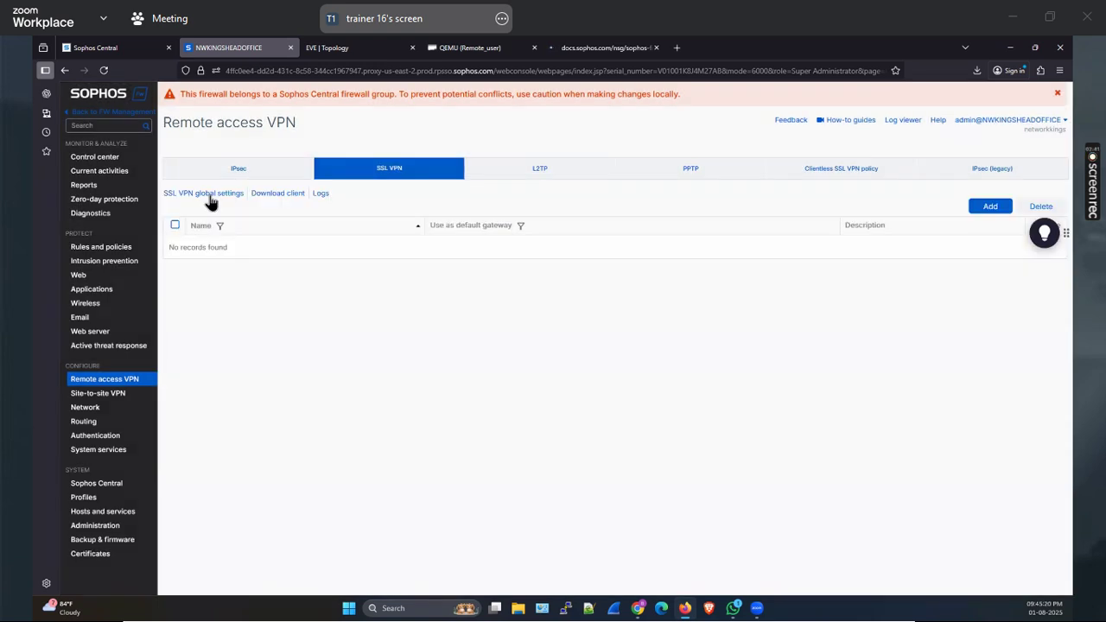
click(211, 197)
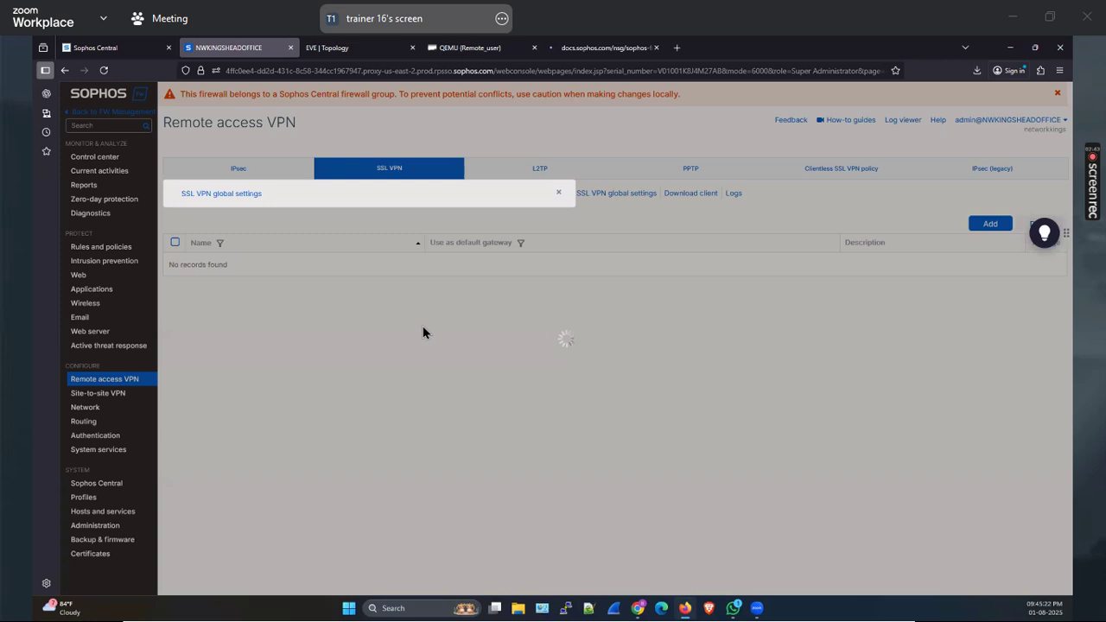
double_click(321, 307)
text(5)
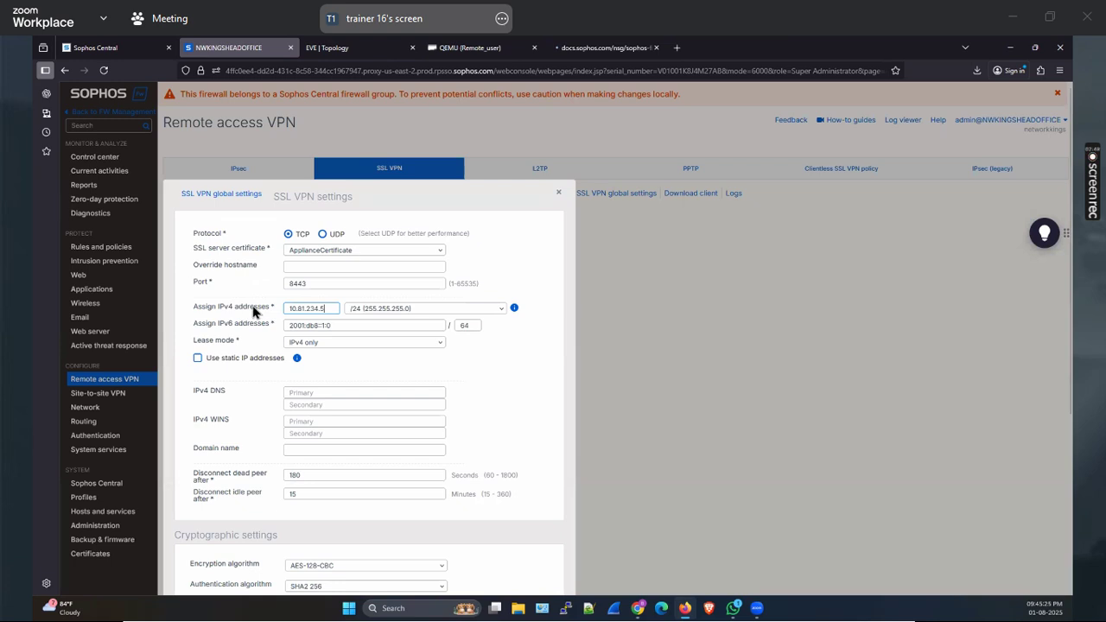
key(ctrl+a)
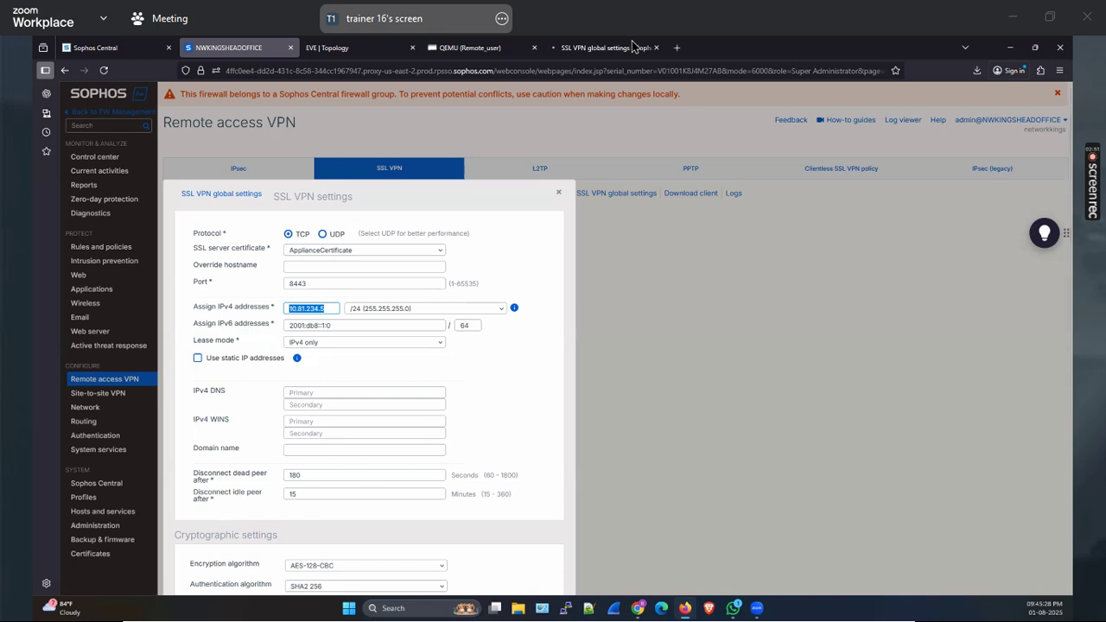
click(577, 391)
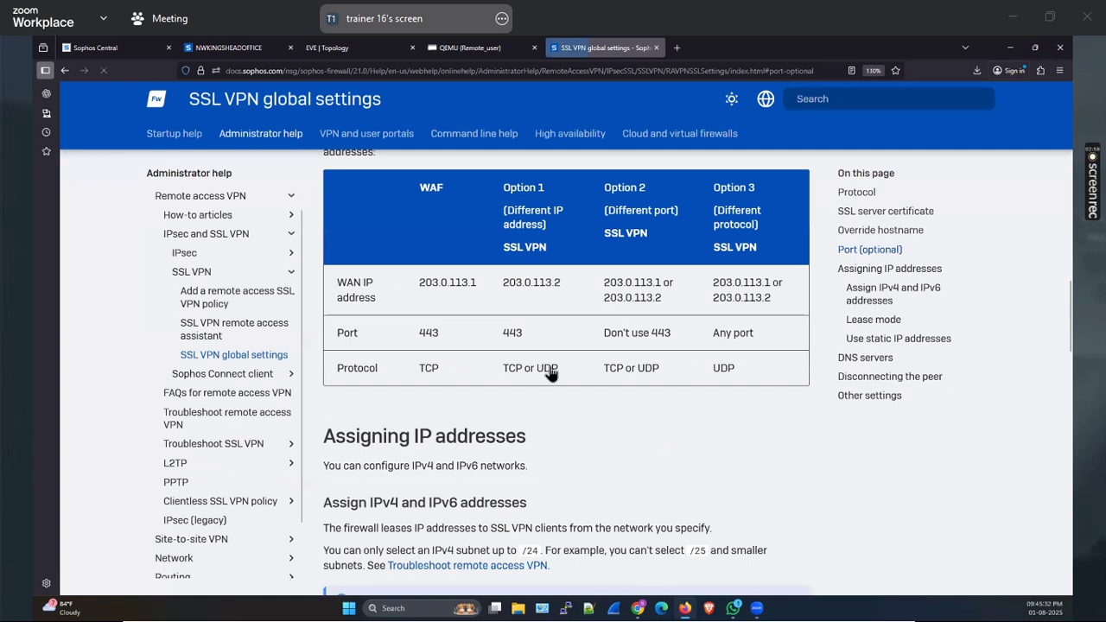
scroll(423, 387, down, 4)
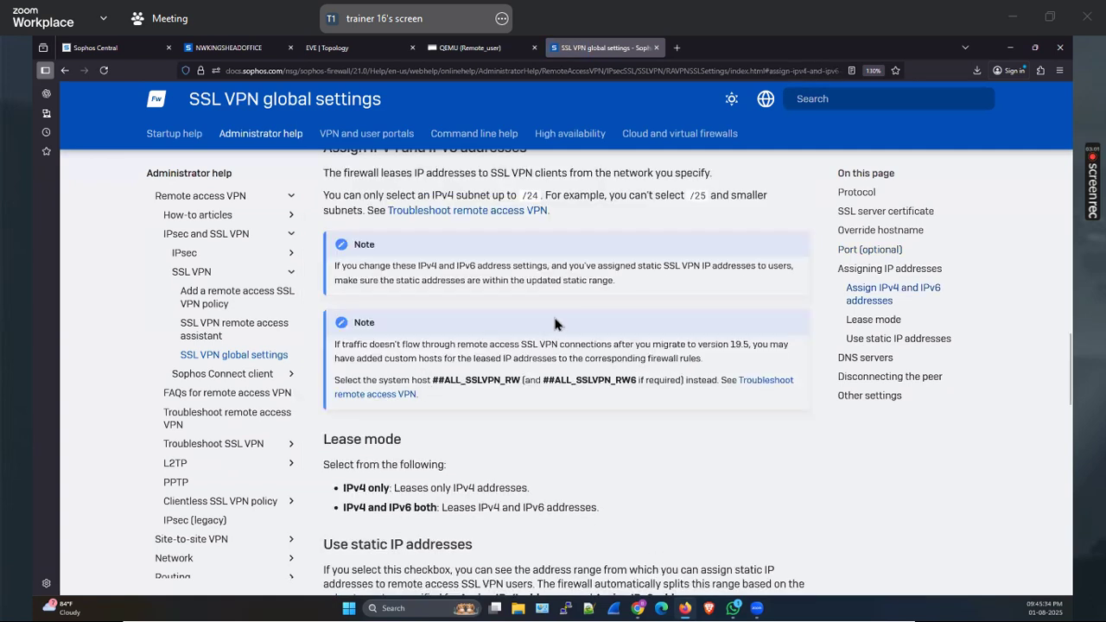
scroll(480, 325, down, 6)
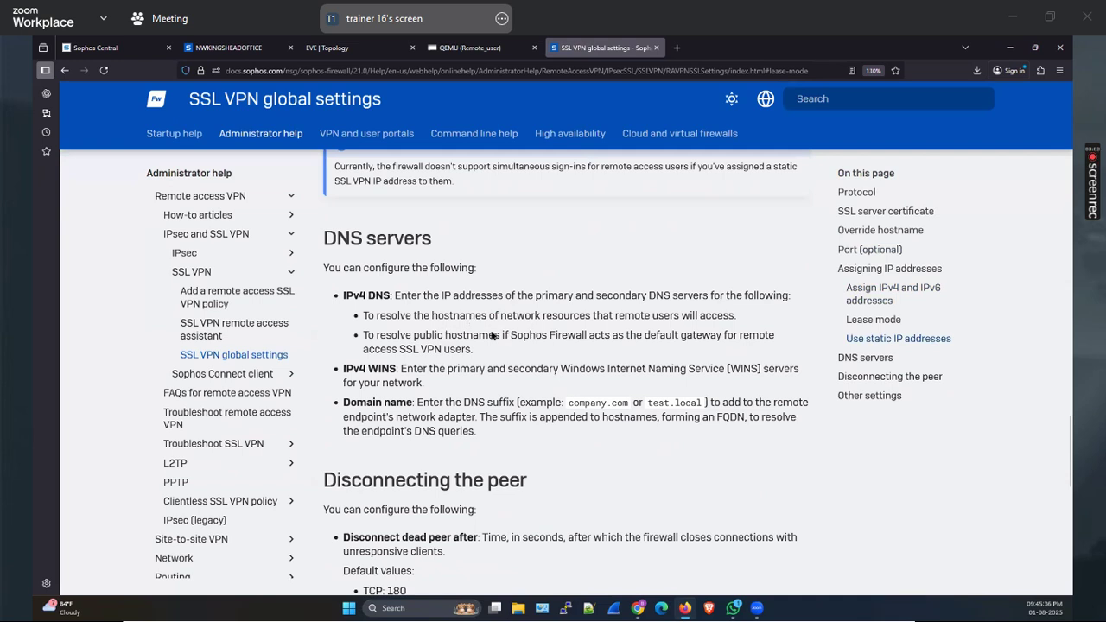
scroll(518, 333, down, 10)
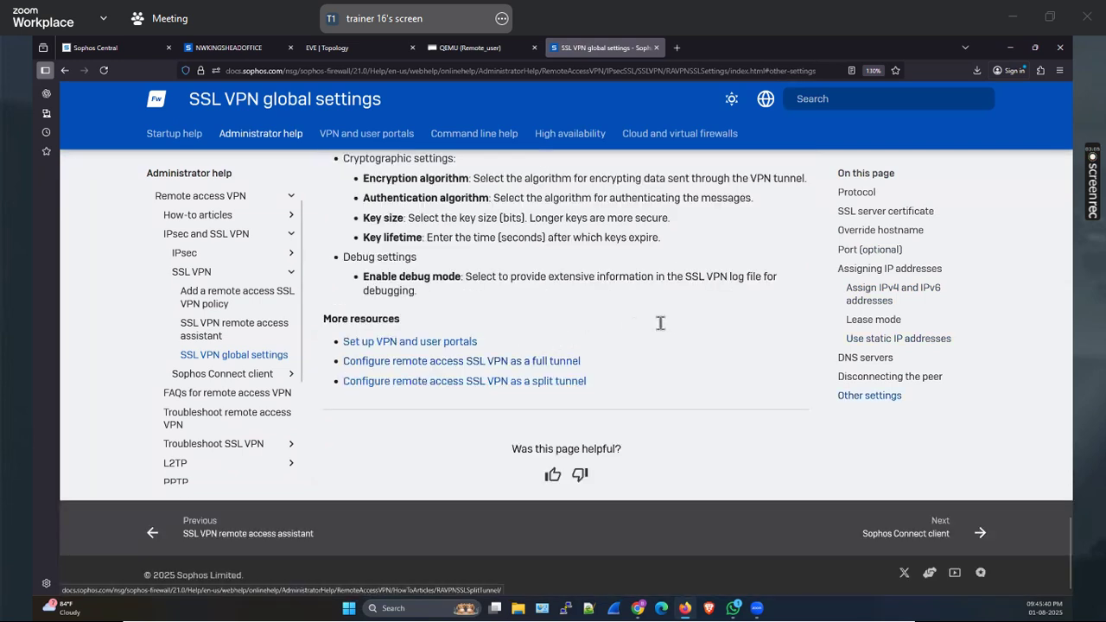
scroll(656, 324, up, 20)
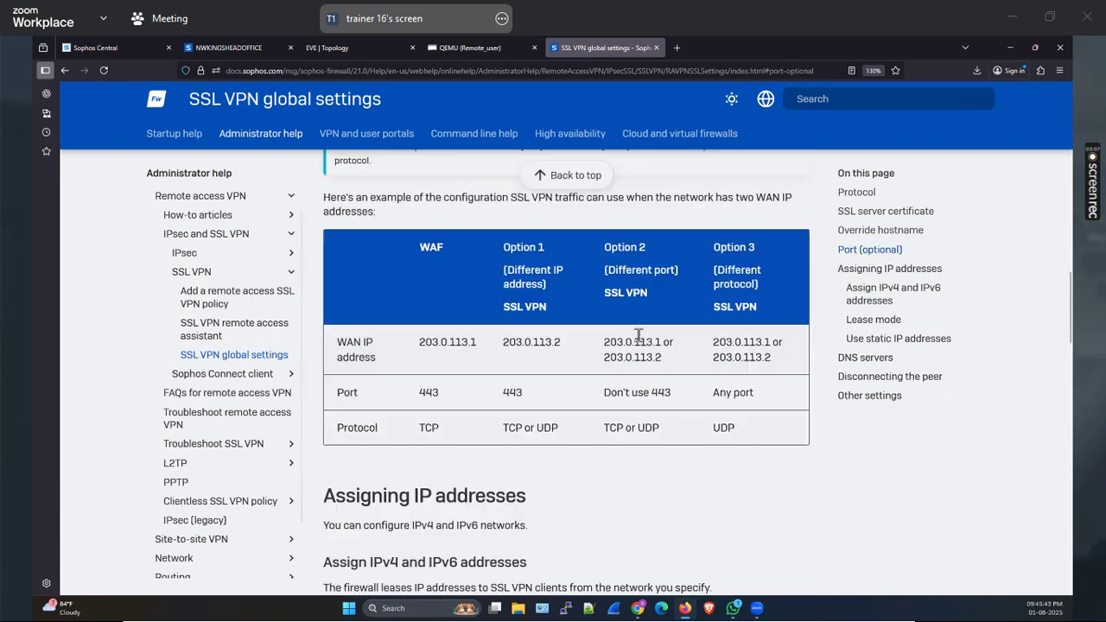
scroll(240, 333, up, 5)
click(229, 353)
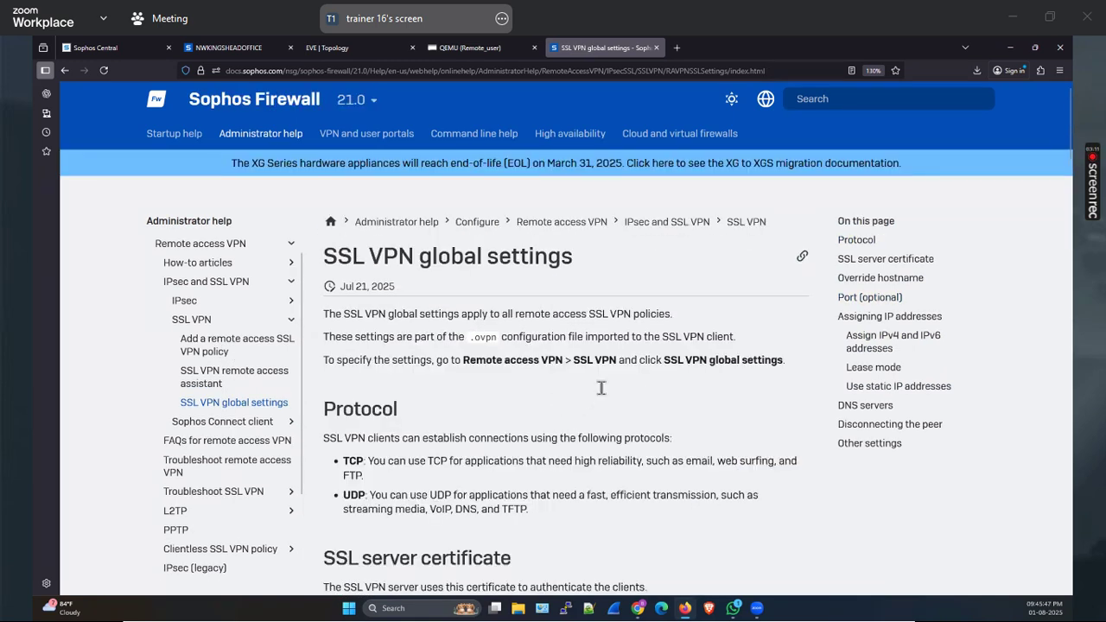
scroll(799, 121, down, 5)
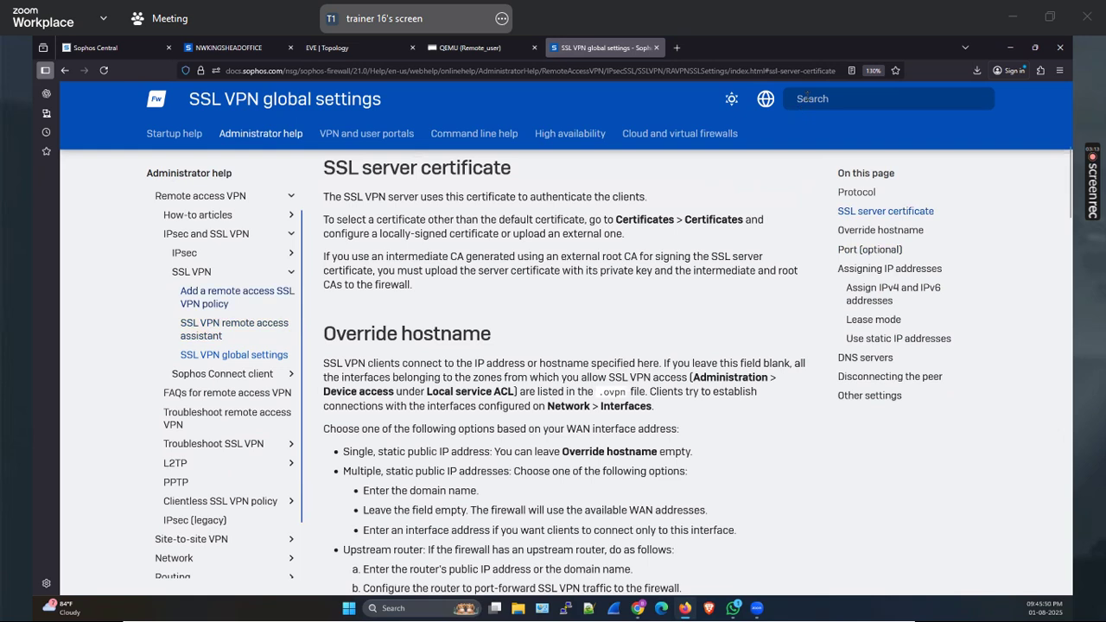
scroll(802, 97, down, 4)
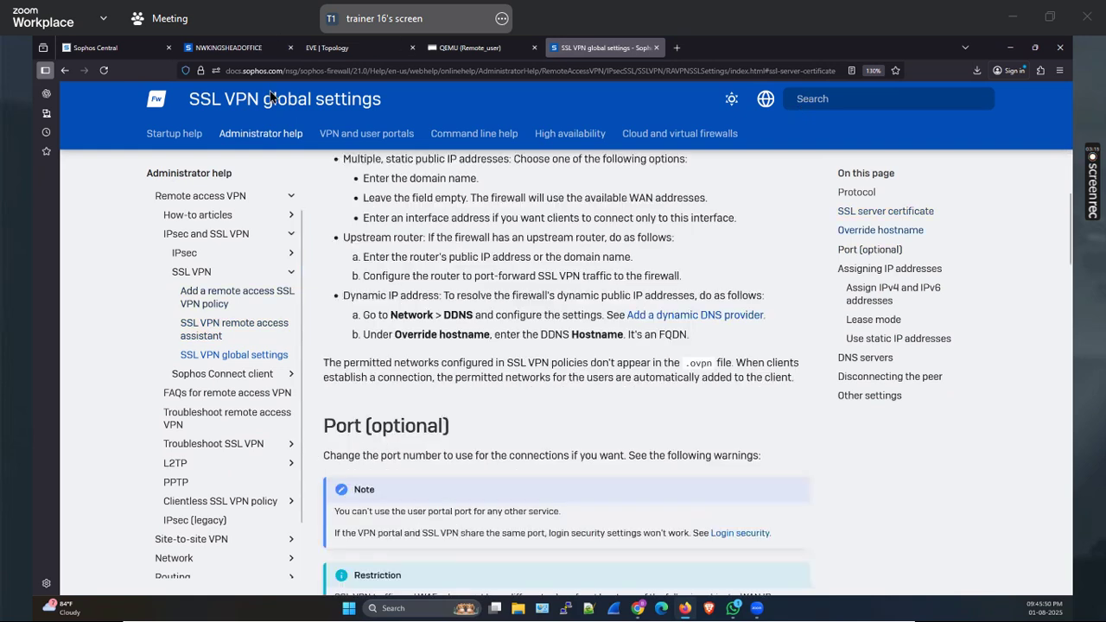
click(272, 97)
click(229, 48)
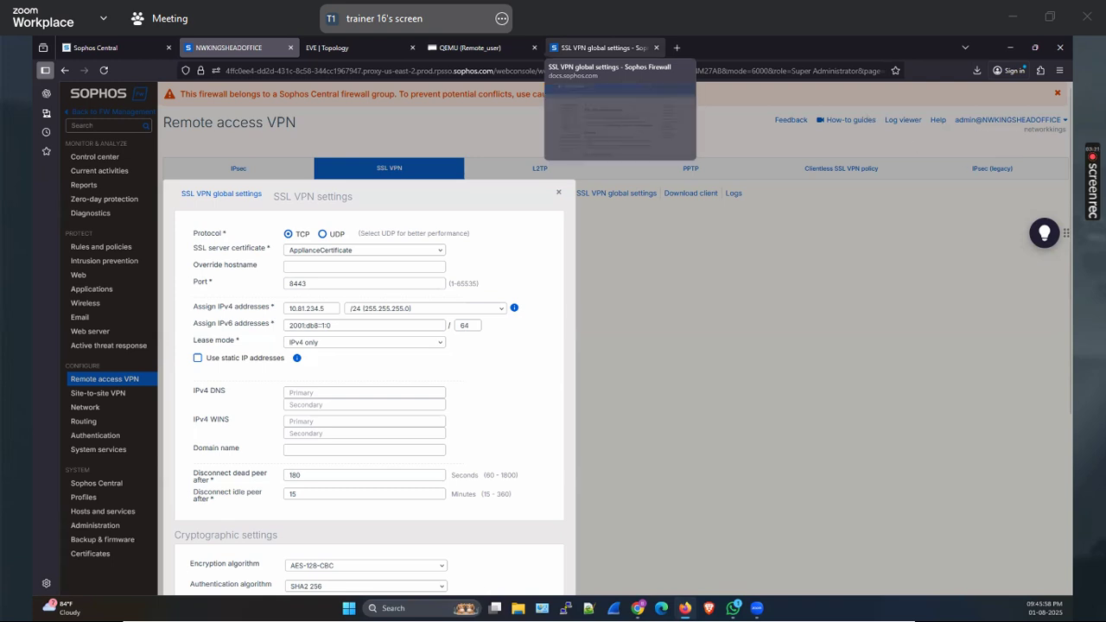
Search Sophos Docs for 'ssl global', browse the SSL VPN article results, then close that tab
click(603, 47)
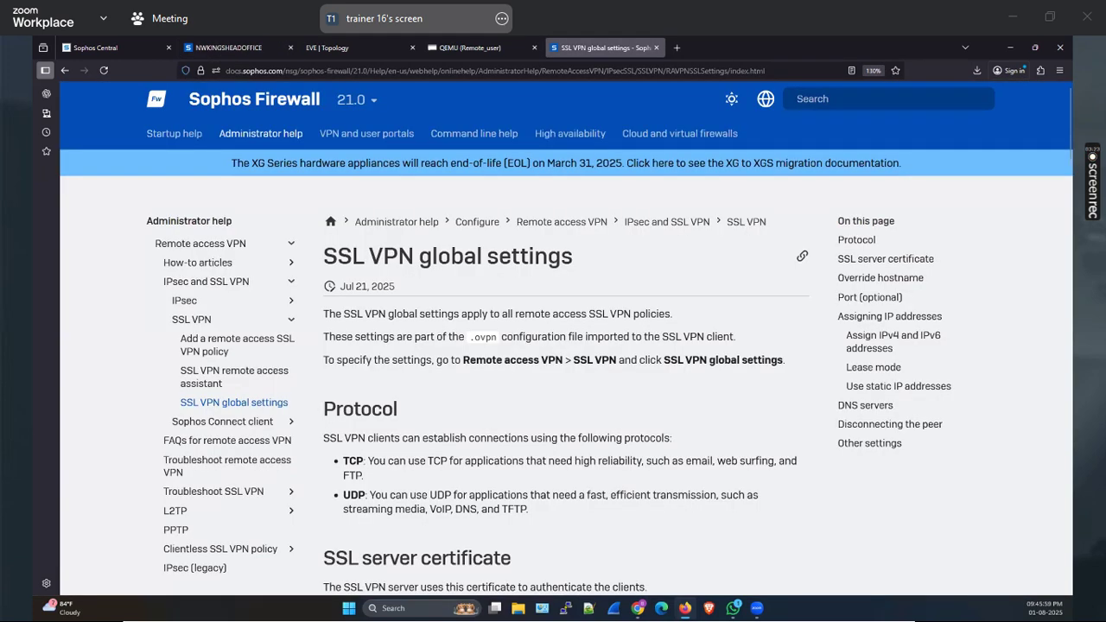
click(890, 99)
text(ssl global)
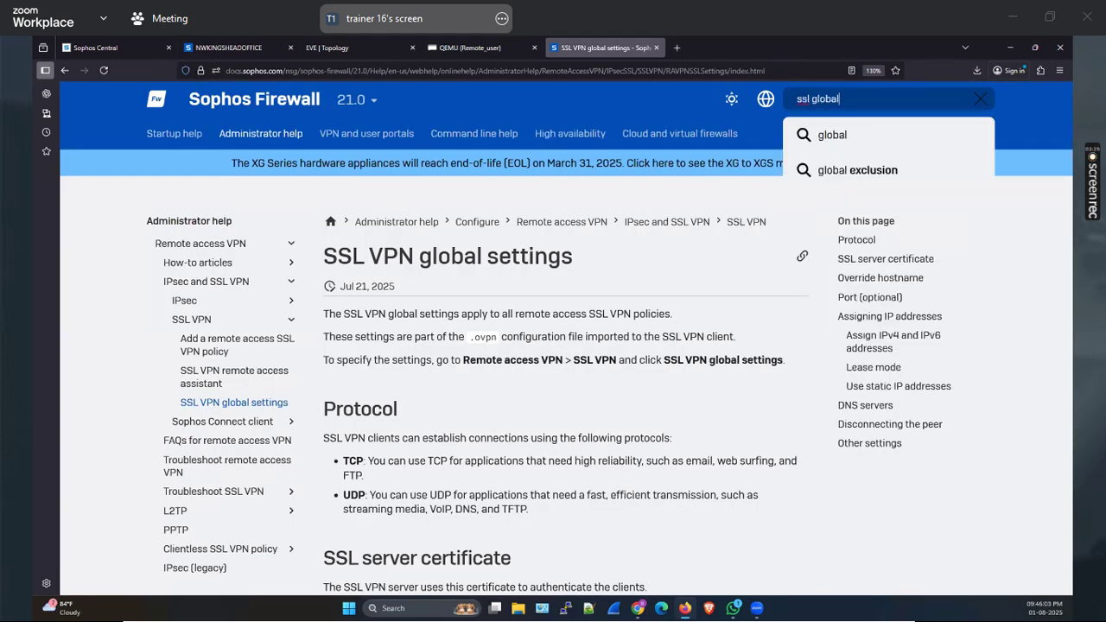
key(Return)
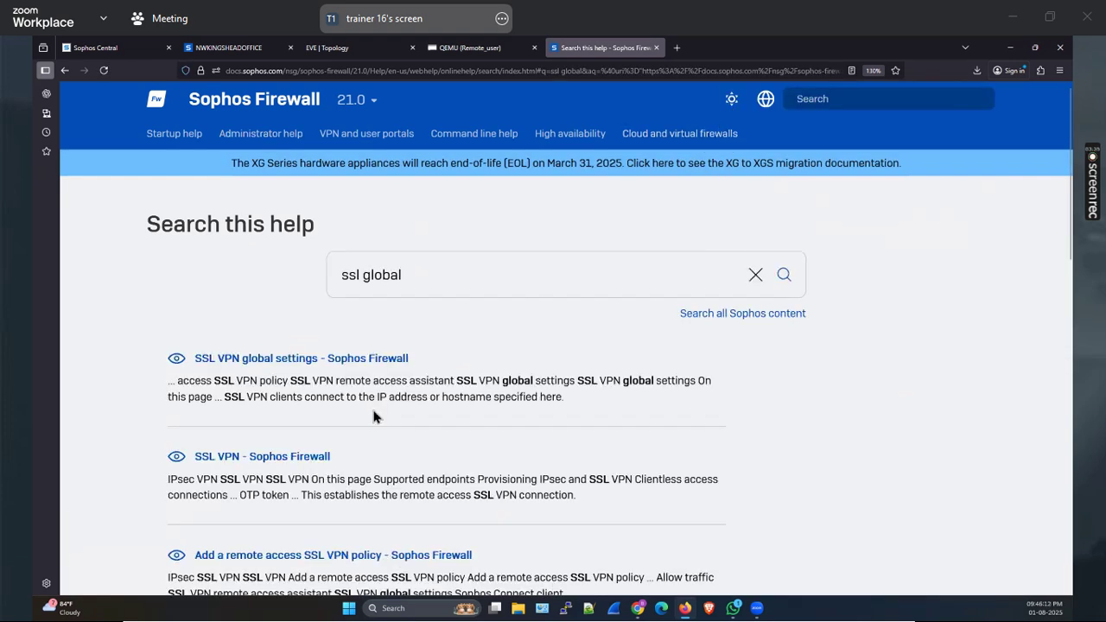
scroll(373, 416, down, 2)
scroll(437, 427, down, 3)
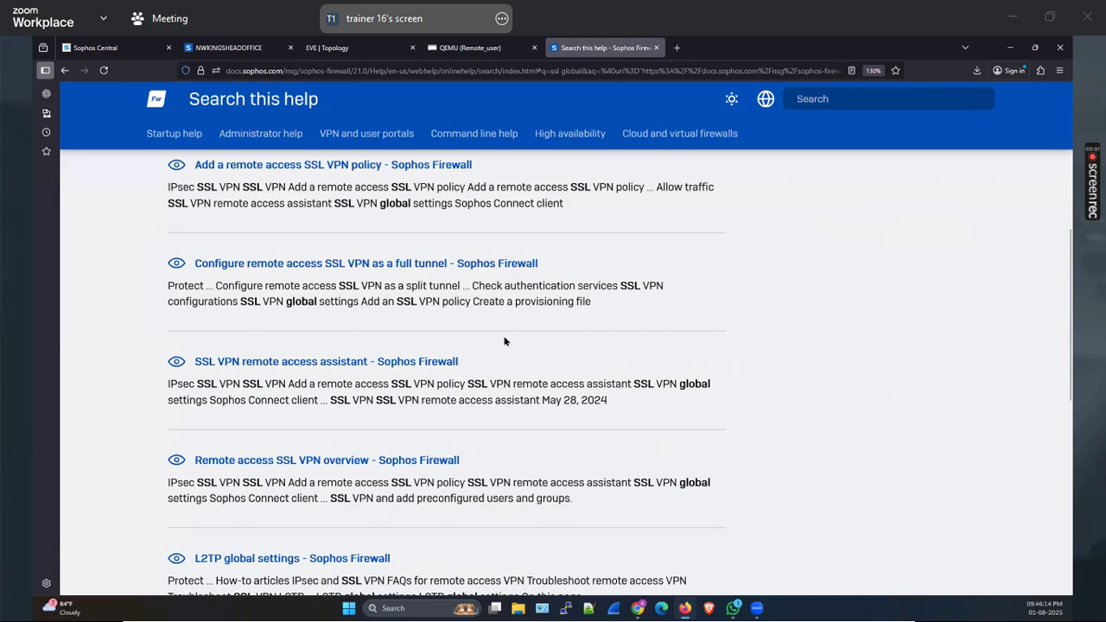
scroll(446, 371, down, 1)
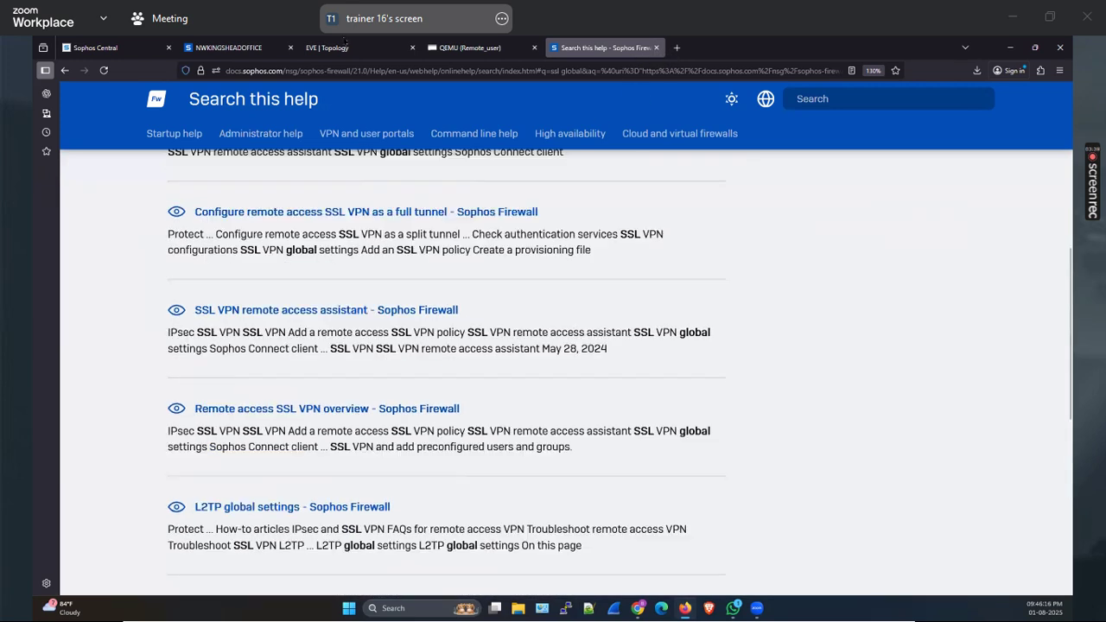
scroll(560, 52, up, 6)
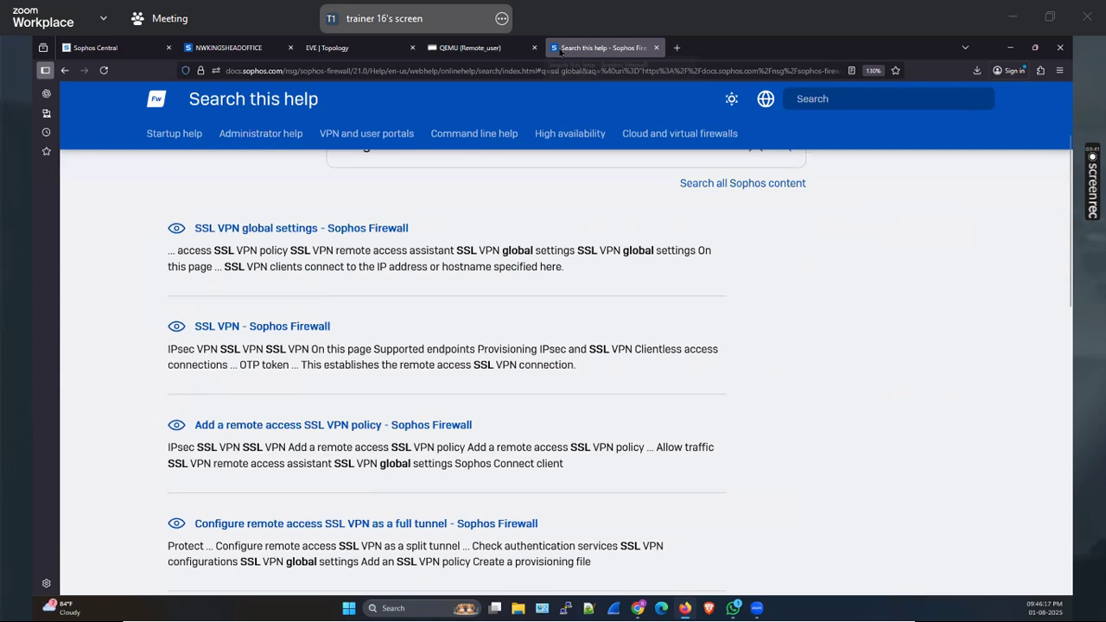
key(ctrl+w)
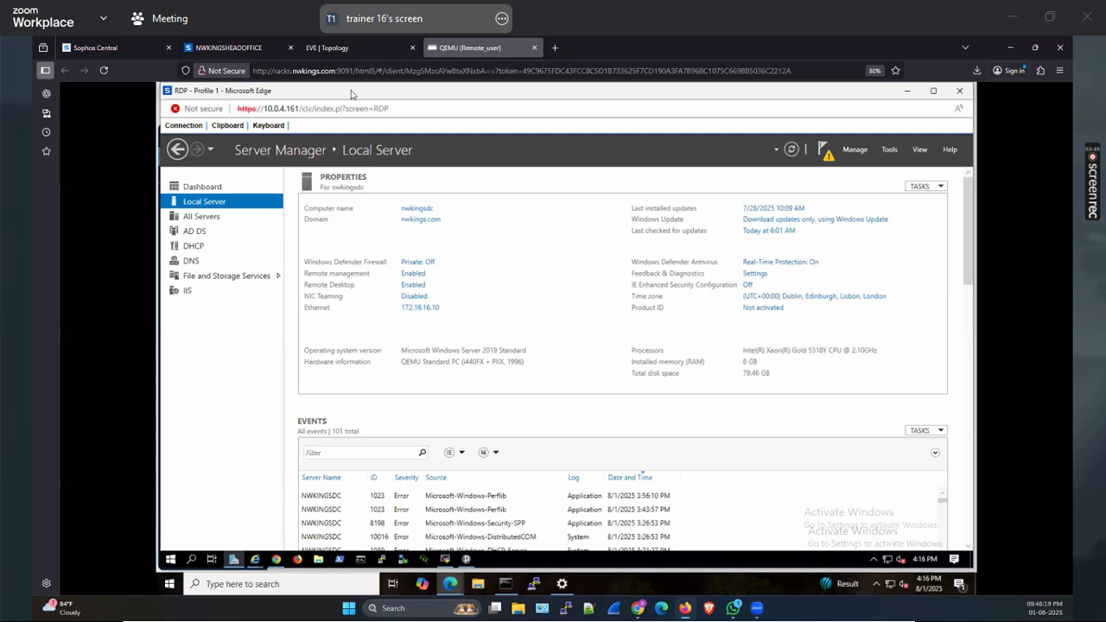
Google 'sophso firealll ssl vpn global setting network update' and open the 'SSL VPN Global Settings Apply Error' thread
key(ctrl+t)
text(s)
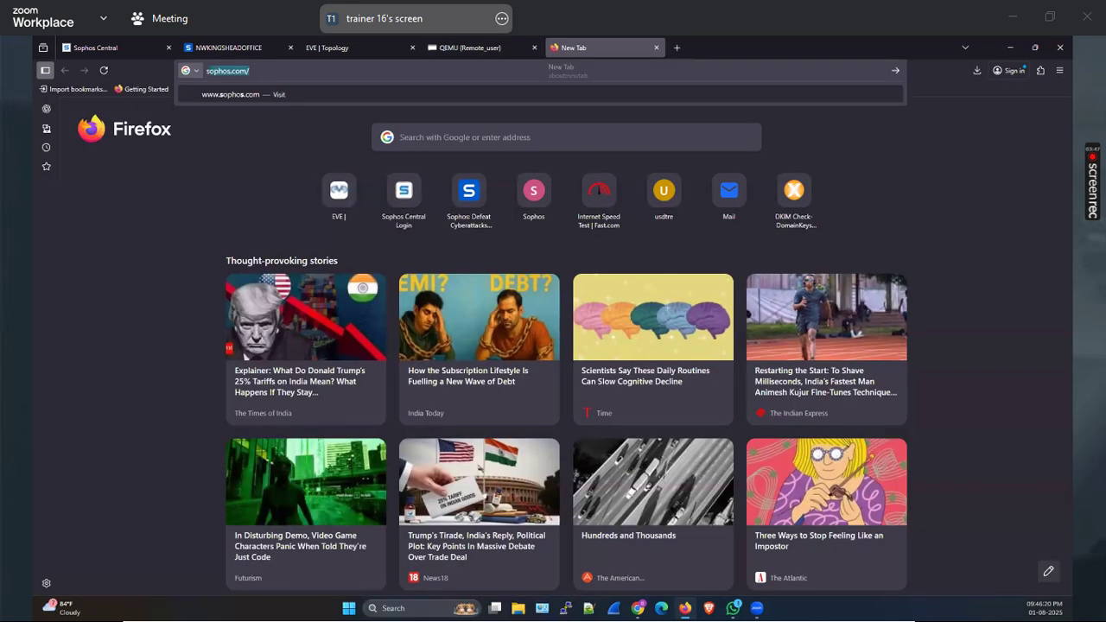
text(ophso firealll ssl vpn globa)
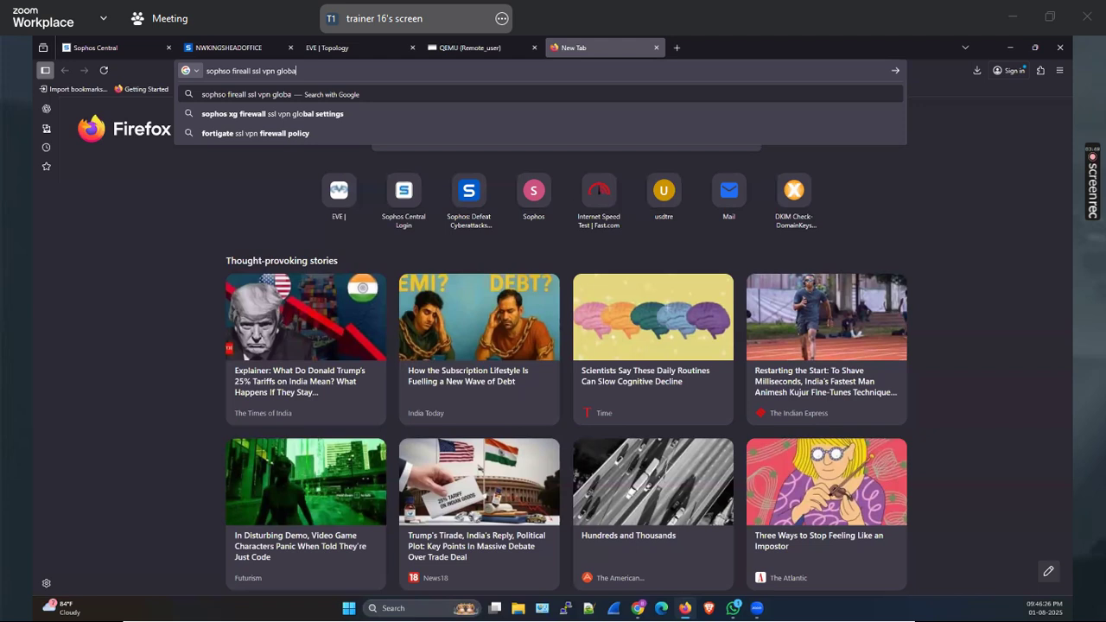
text(l setti)
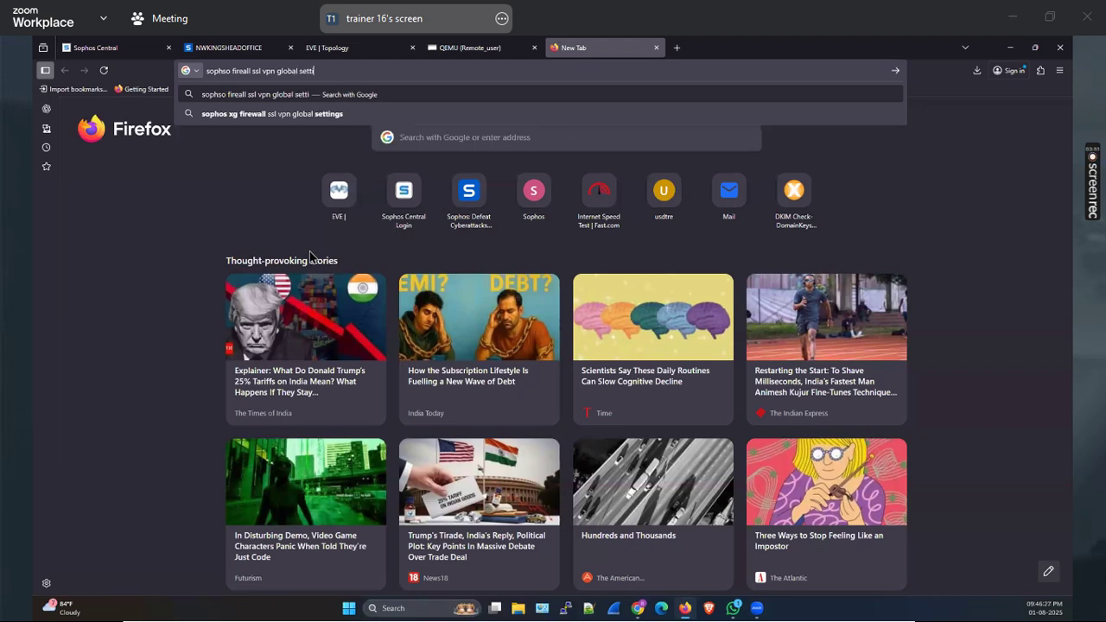
text(ng network update)
key(Return)
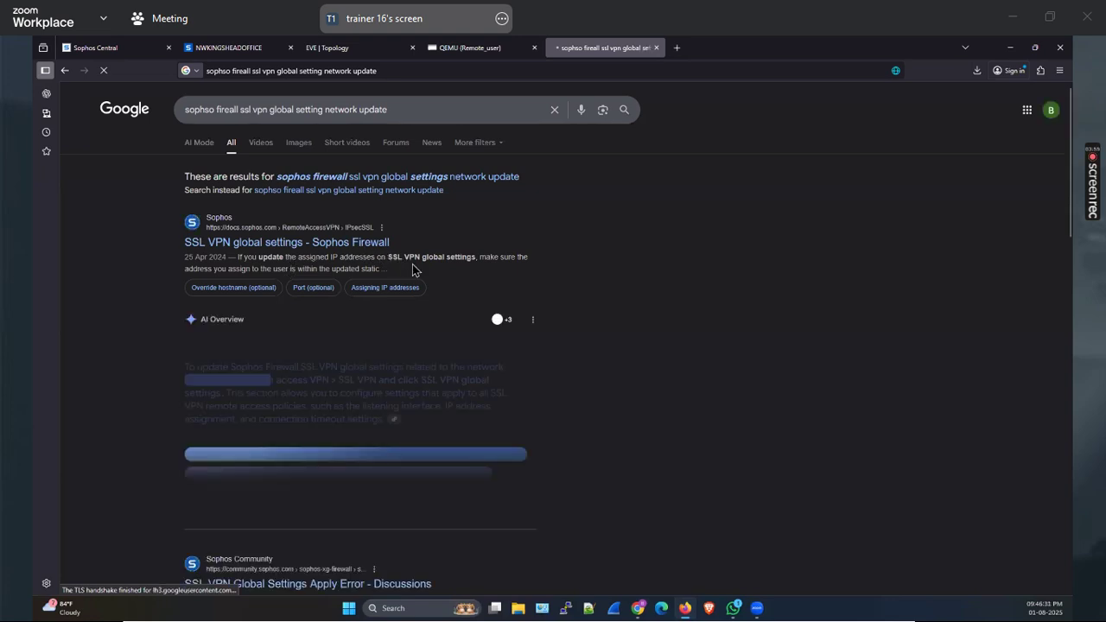
scroll(412, 270, down, 3)
middle_click(236, 331)
scroll(285, 313, down, 2)
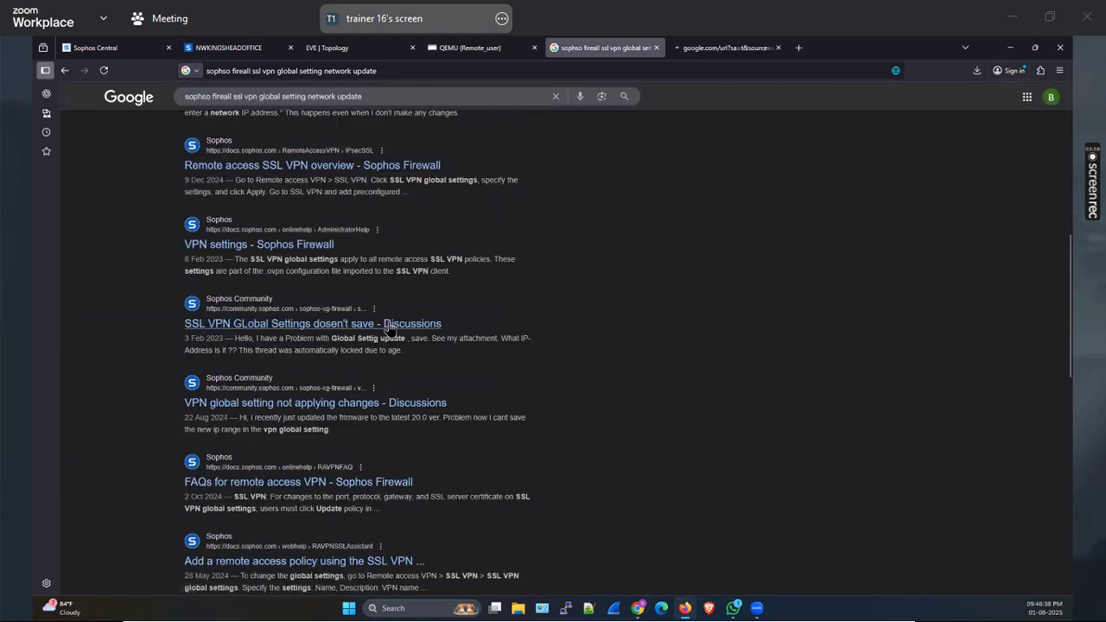
click(679, 47)
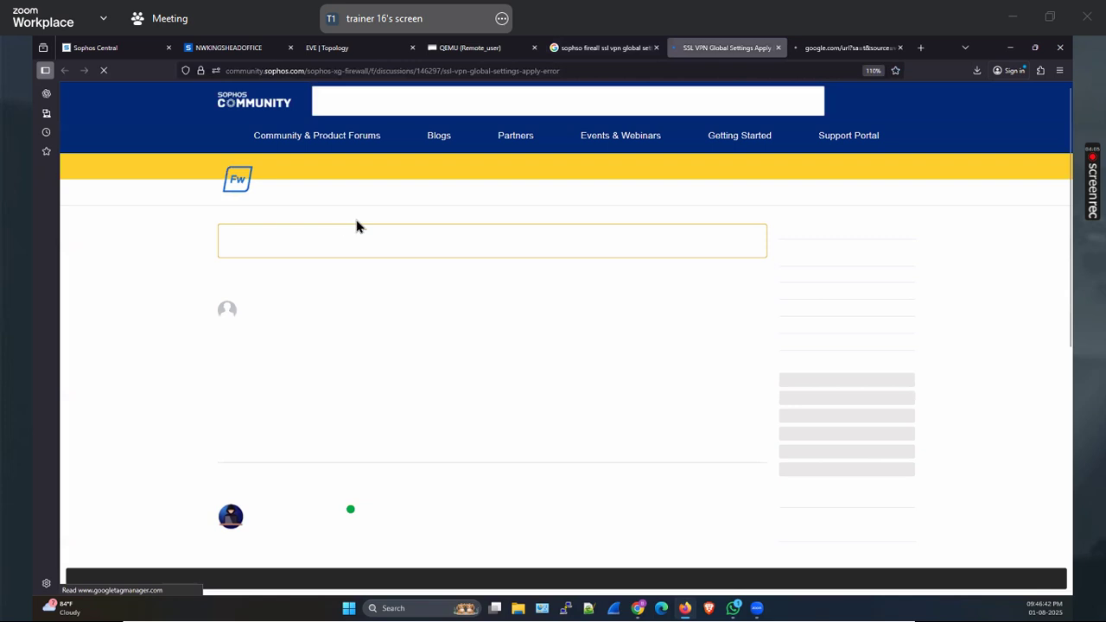
Read the community thread about the 'You must enter a network IP address' error and open the linked lease-range article
scroll(482, 293, down, 3)
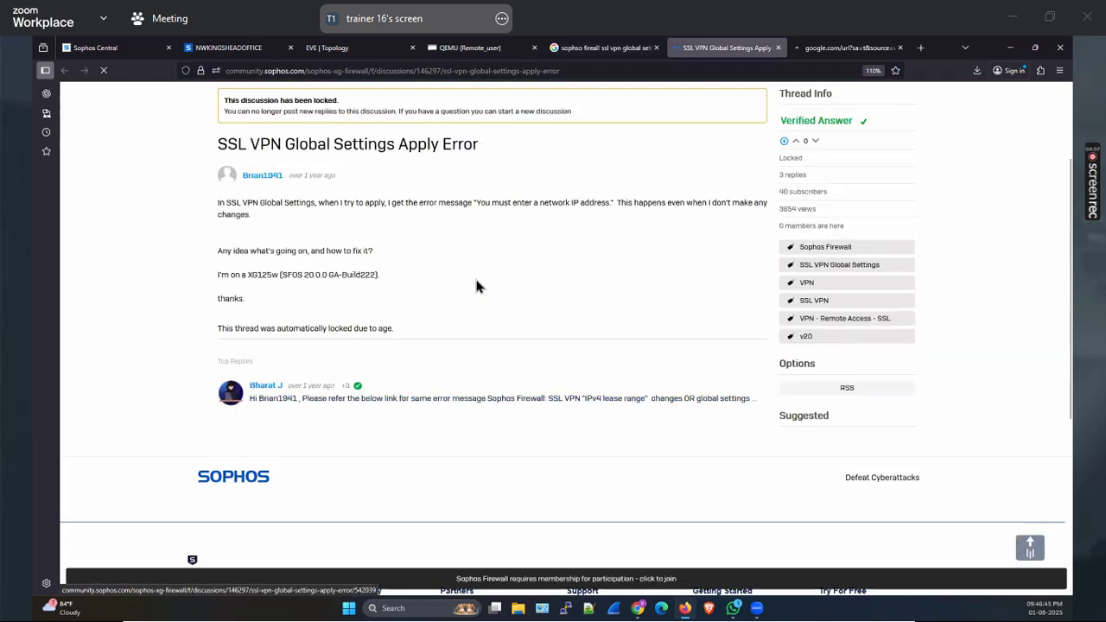
scroll(474, 275, down, 2)
scroll(511, 291, up, 3)
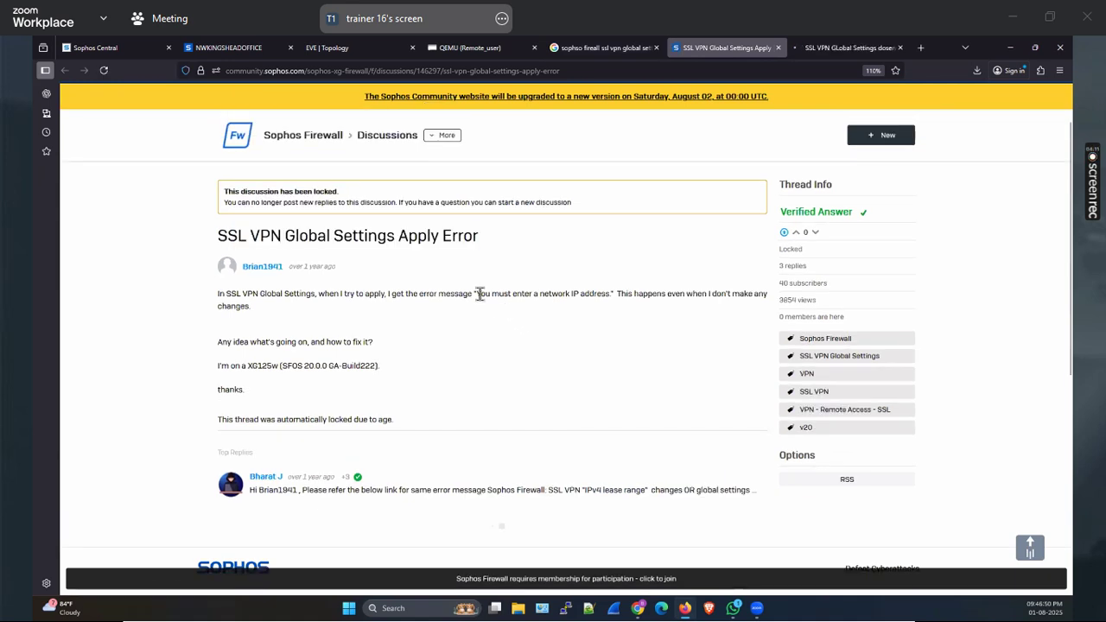
drag(476, 294, 621, 294)
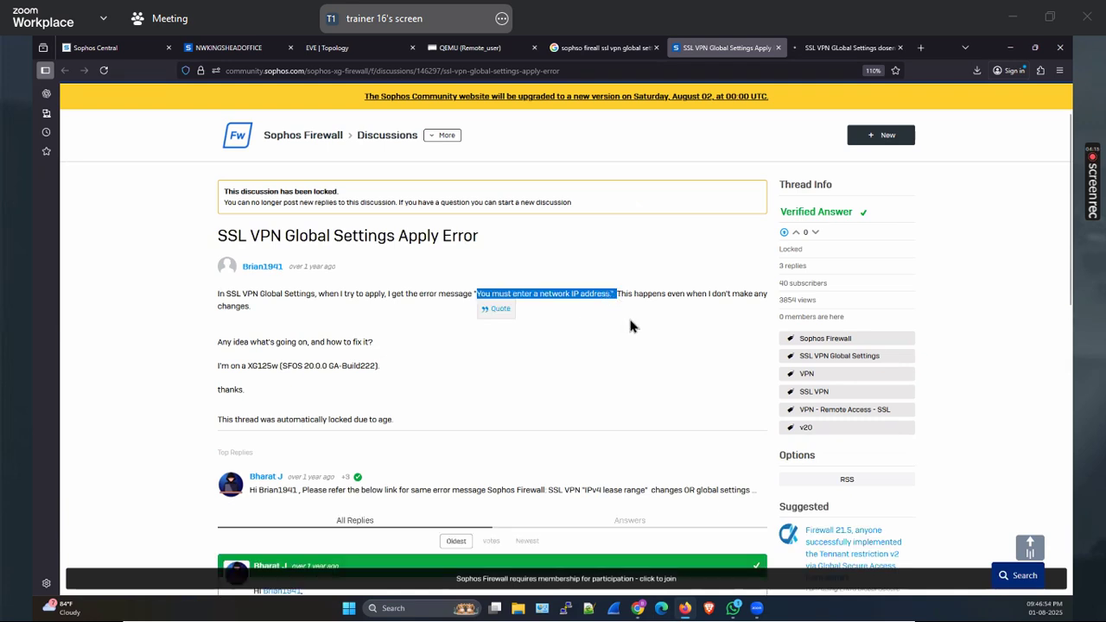
scroll(628, 314, down, 4)
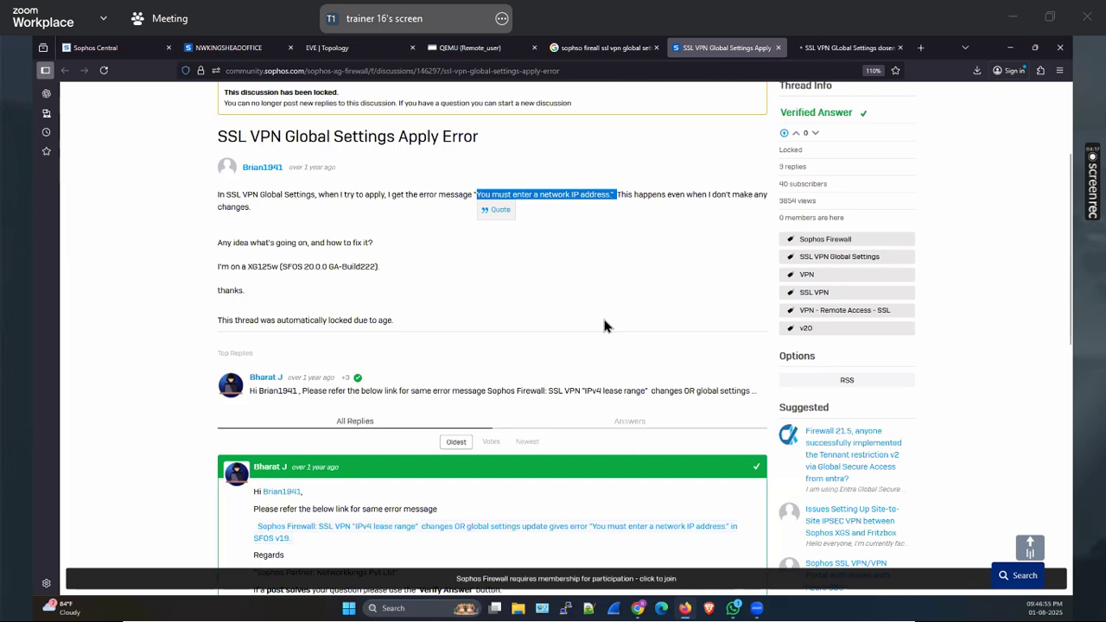
right_click(460, 305)
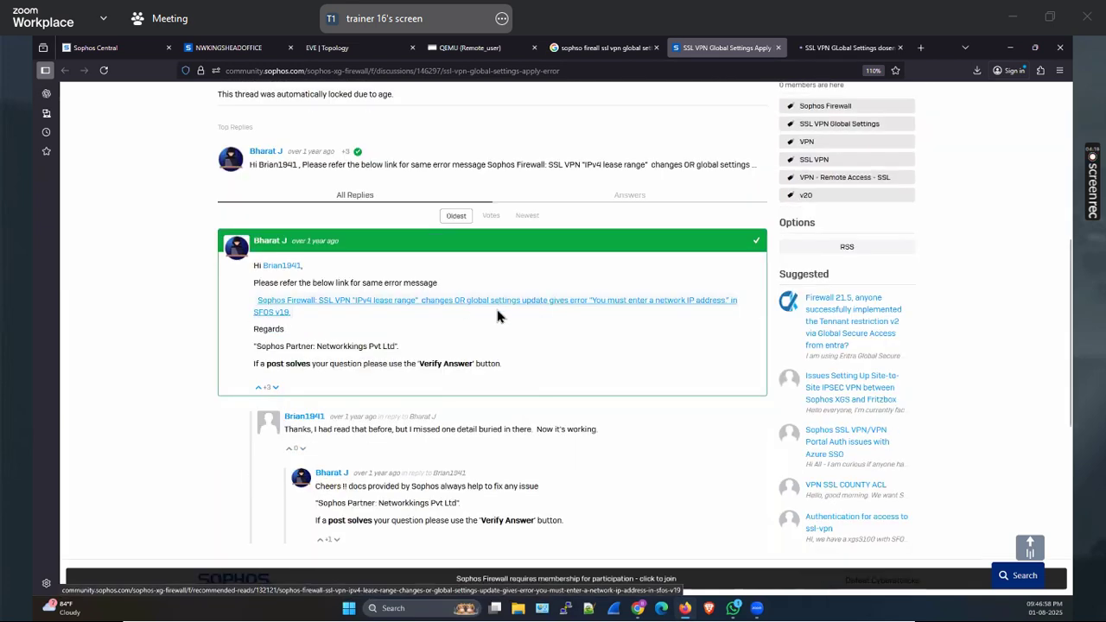
key(t)
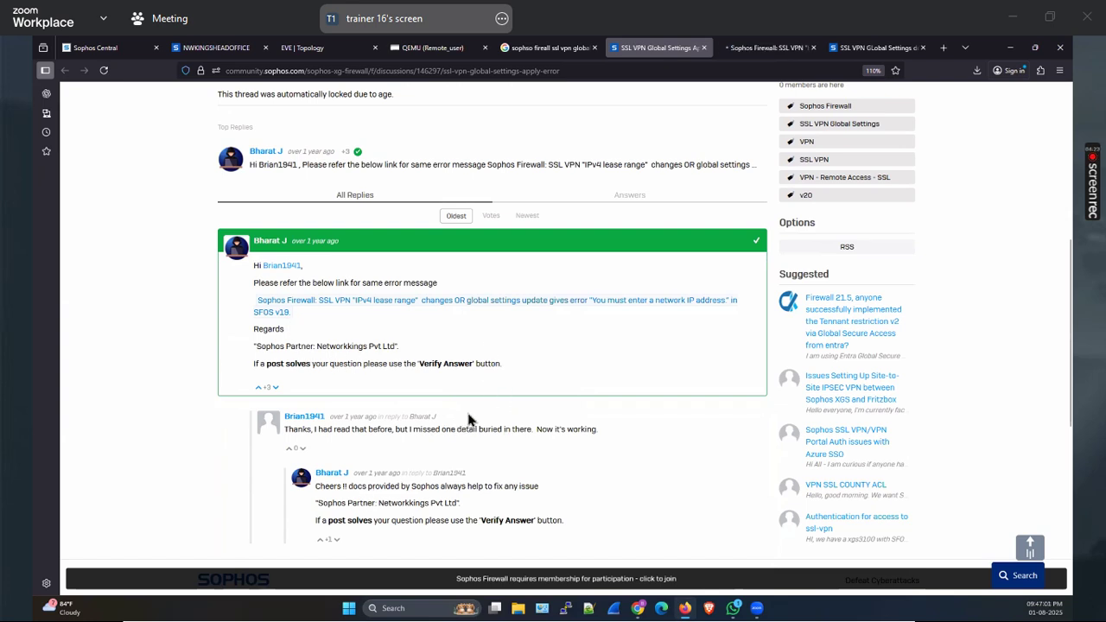
Read the SFOS v19 SSL VPN IPv4 lease range article through 'How do we resolve this issue?', then return to the firewall
scroll(734, 106, up, 3)
click(743, 47)
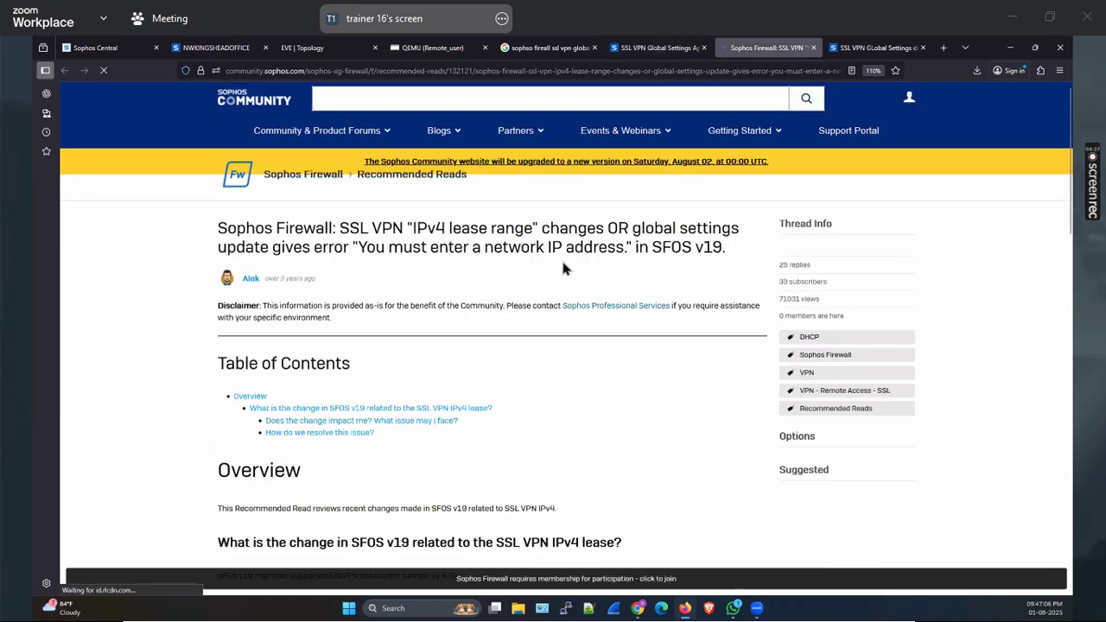
drag(720, 272, 555, 365)
scroll(555, 363, down, 2)
scroll(556, 361, down, 5)
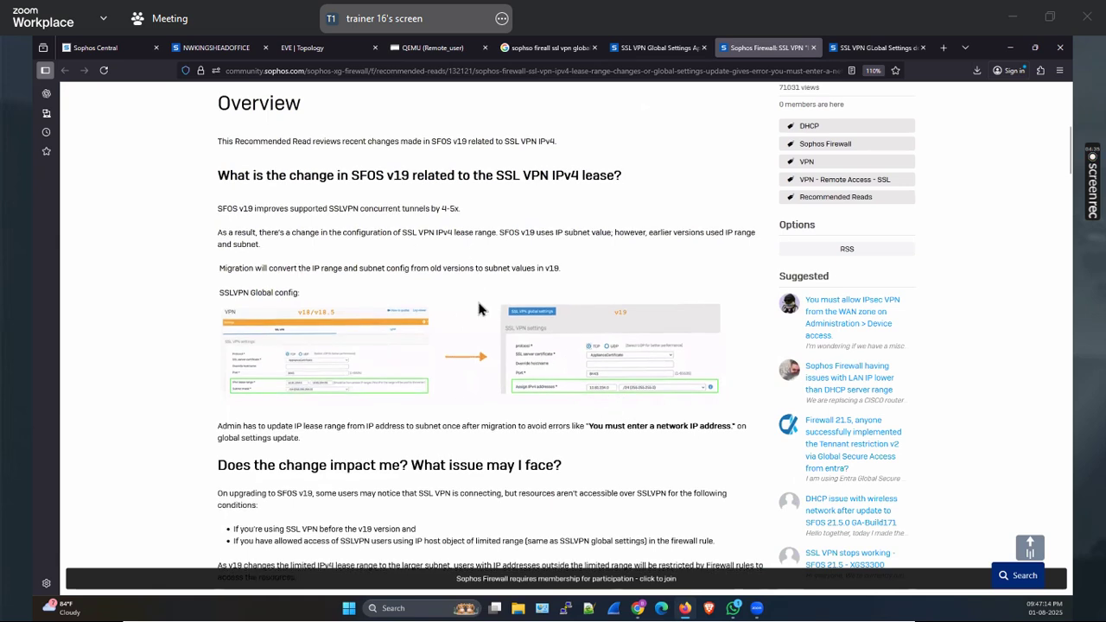
scroll(477, 269, down, 5)
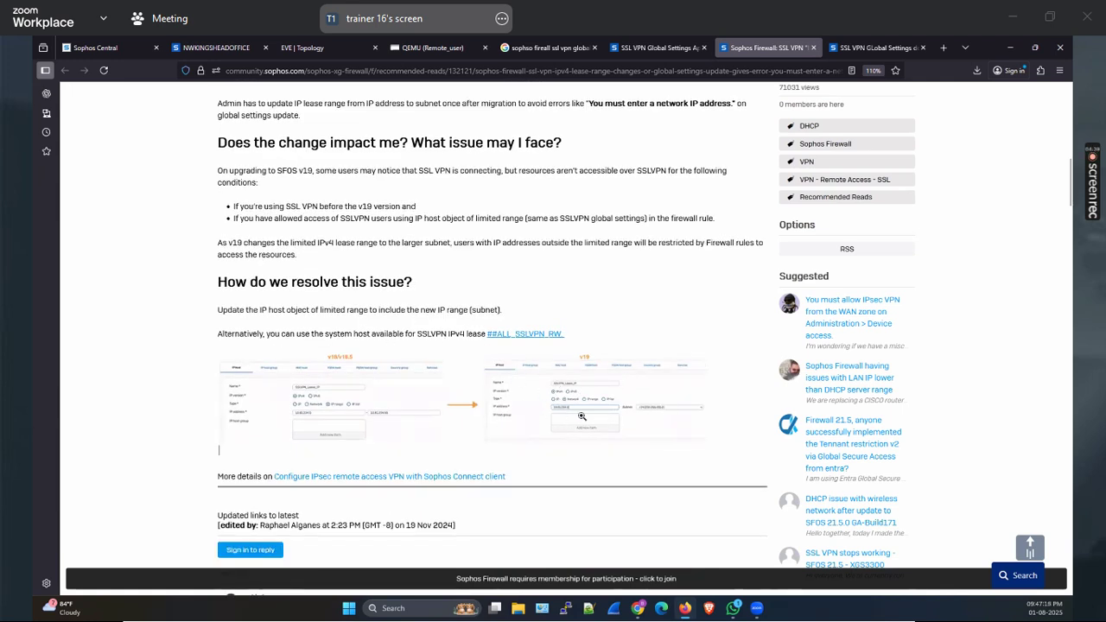
scroll(566, 380, down, 1)
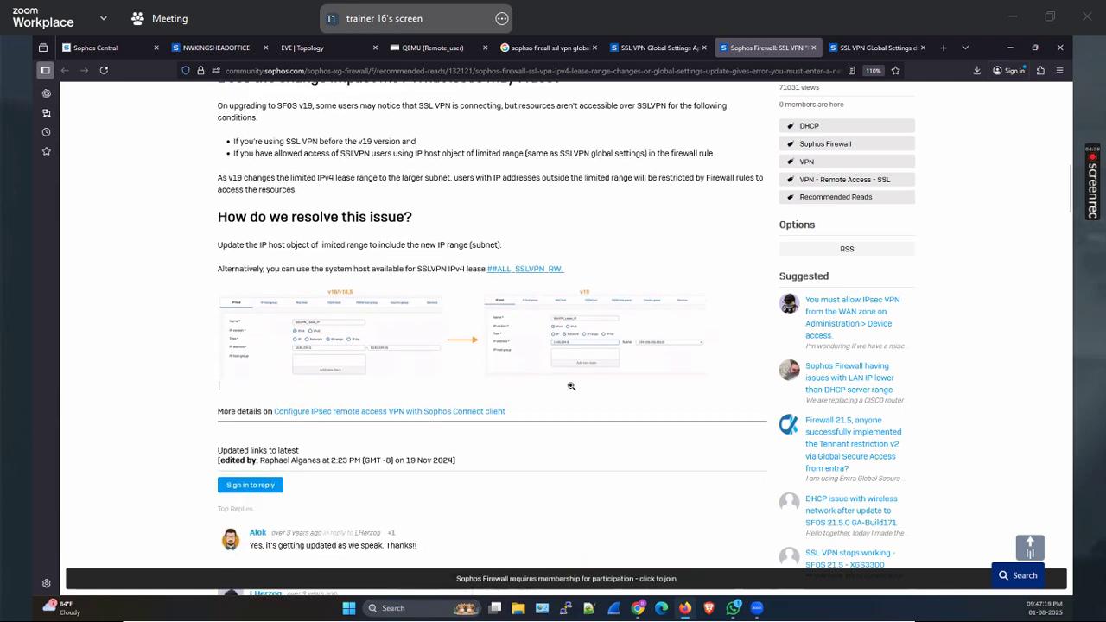
click(216, 47)
Inspect the IPv4Addresses_for_SSLVPN host and its 10.81.234.0 address in Hosts and services
click(560, 213)
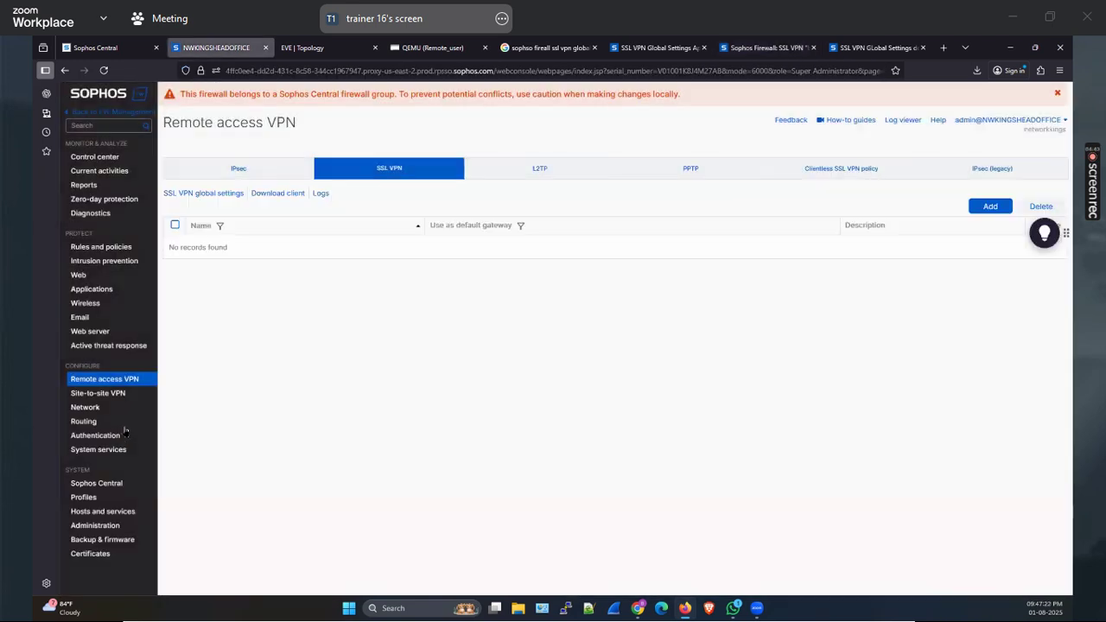
click(102, 511)
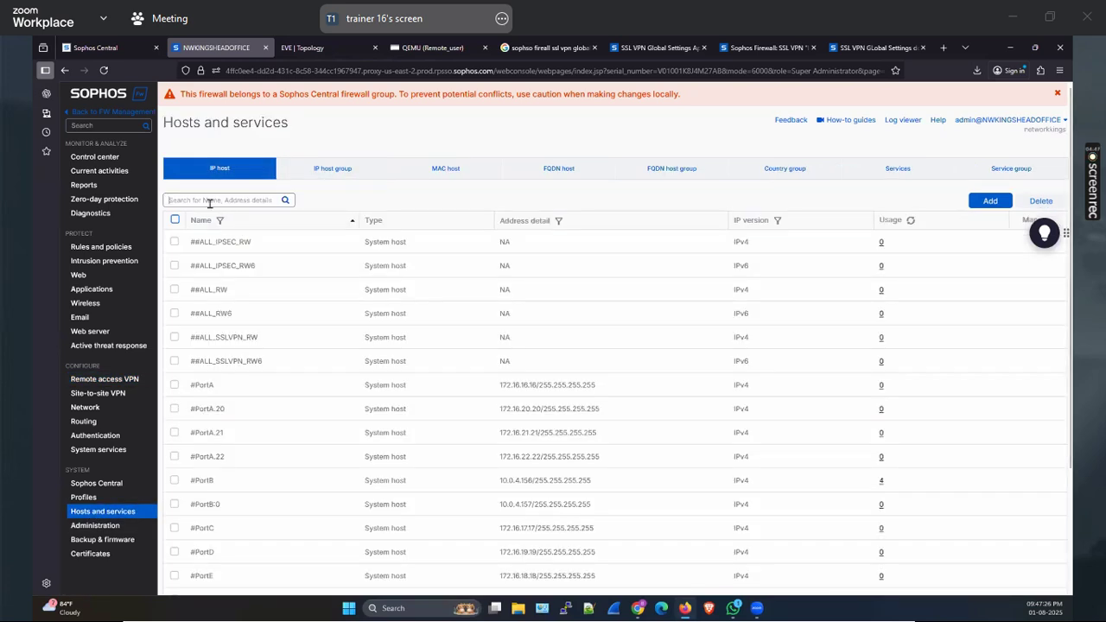
text(ssl)
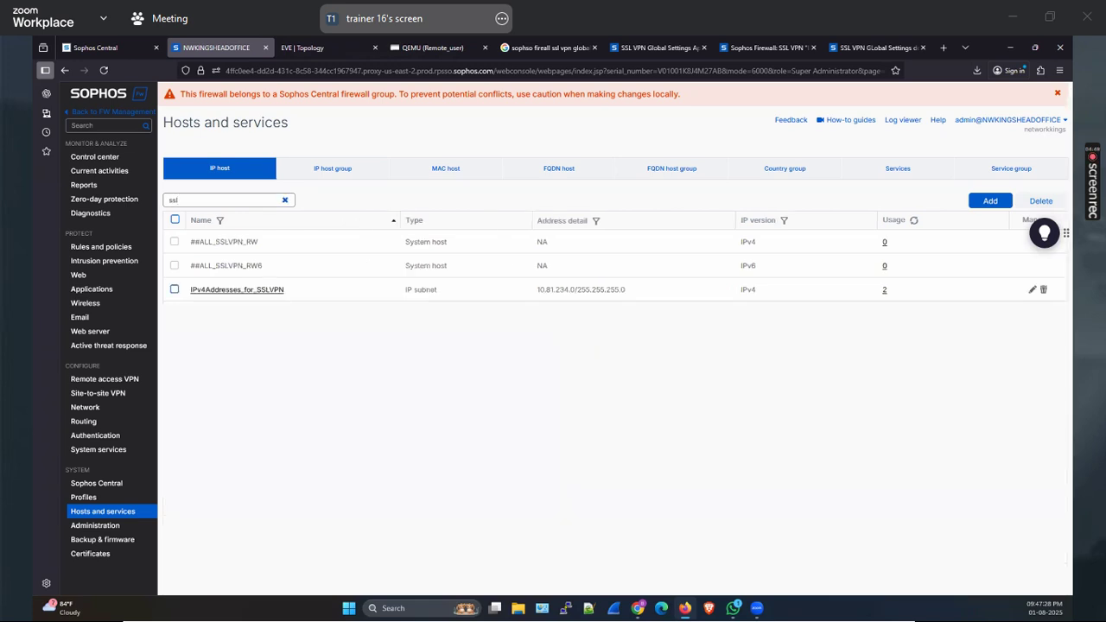
drag(530, 294, 665, 363)
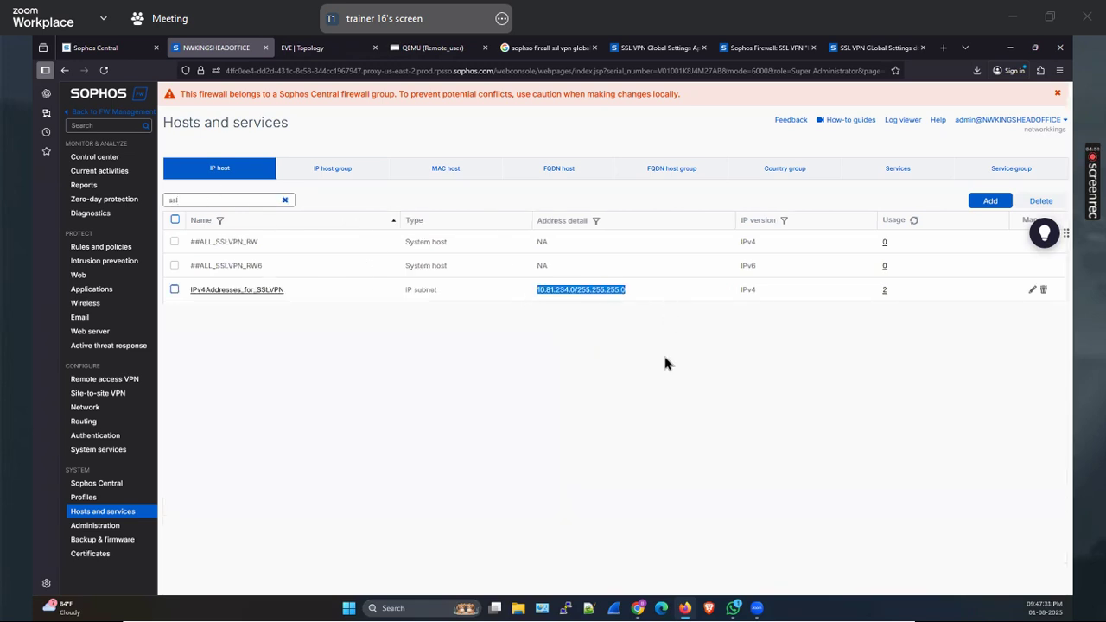
click(275, 291)
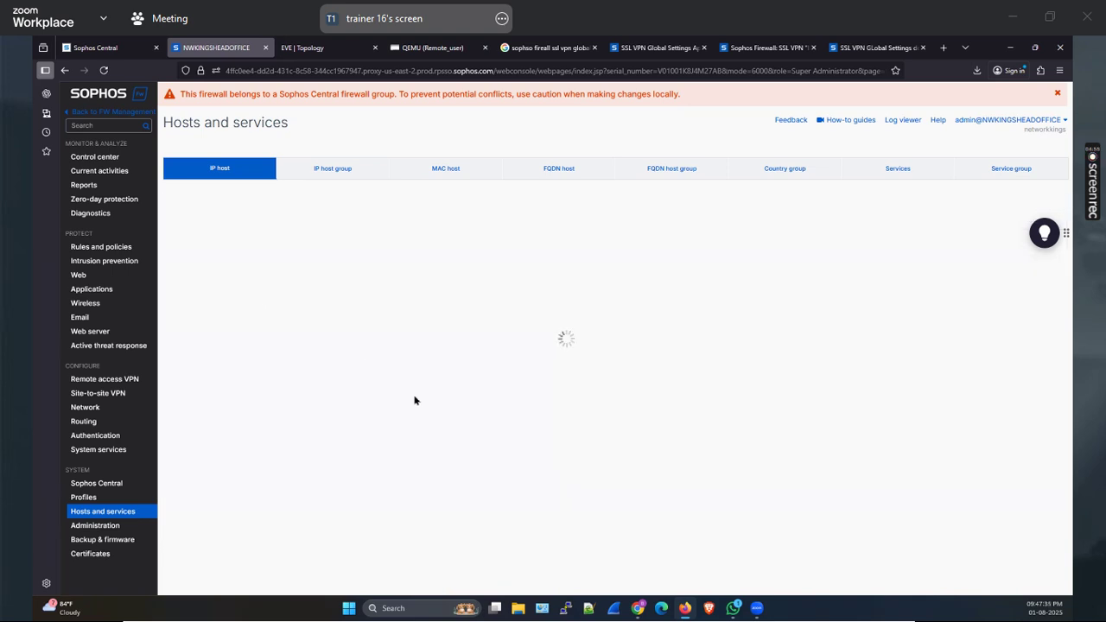
drag(453, 308, 294, 310)
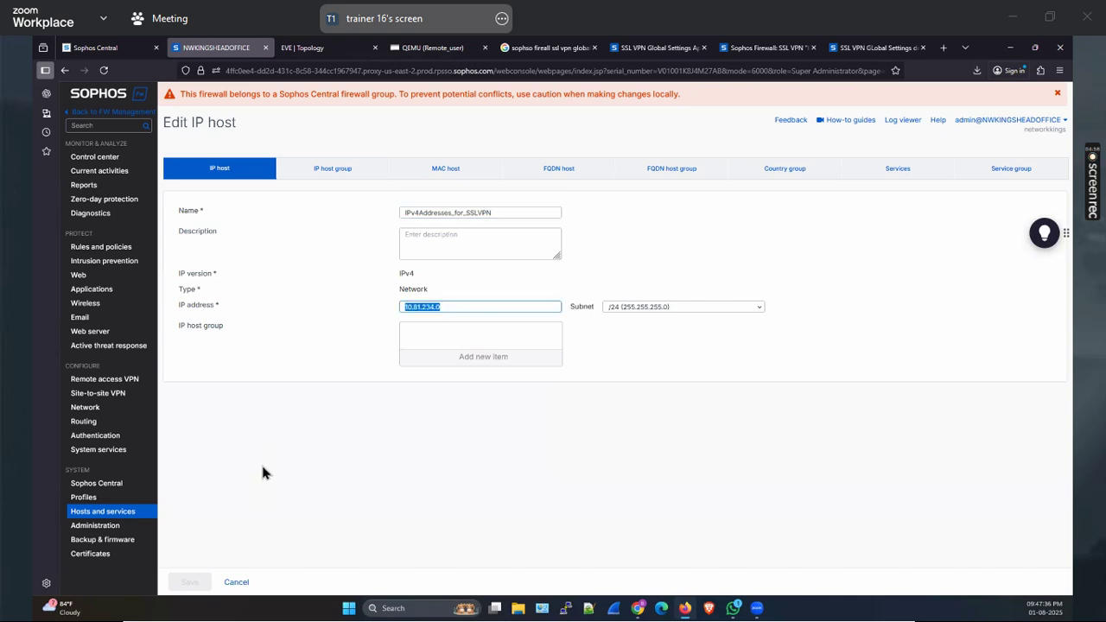
click(520, 537)
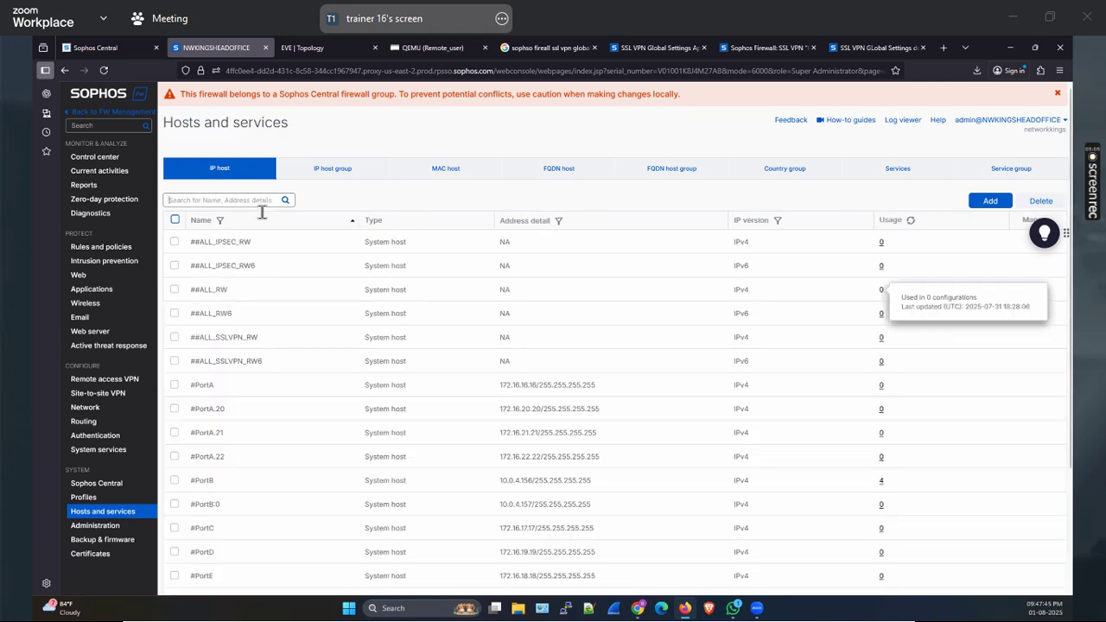
Filter hosts by 'ssl', show where IPv4Addresses_for_SSLVPN is used, and open rule #13 SSLVPN_v4_test1
text(ssl)
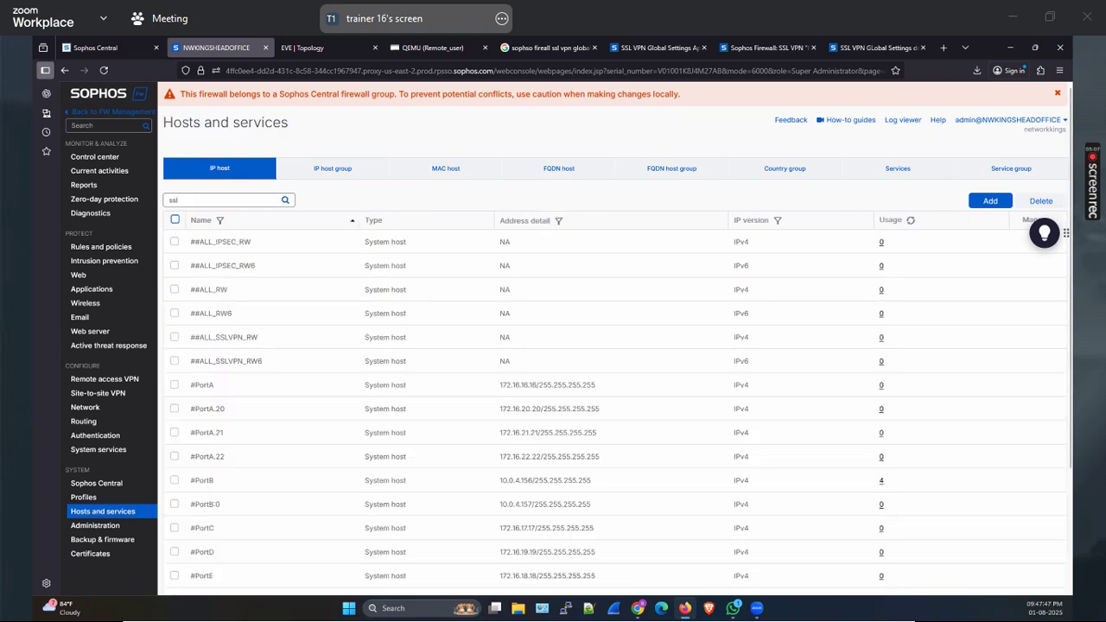
key(Return)
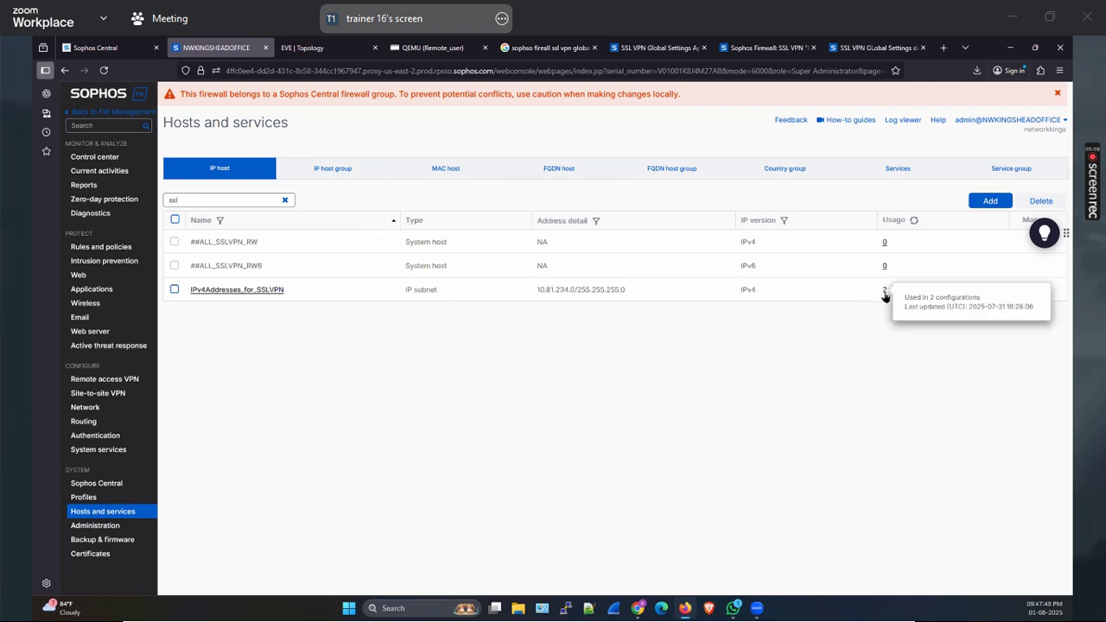
click(884, 290)
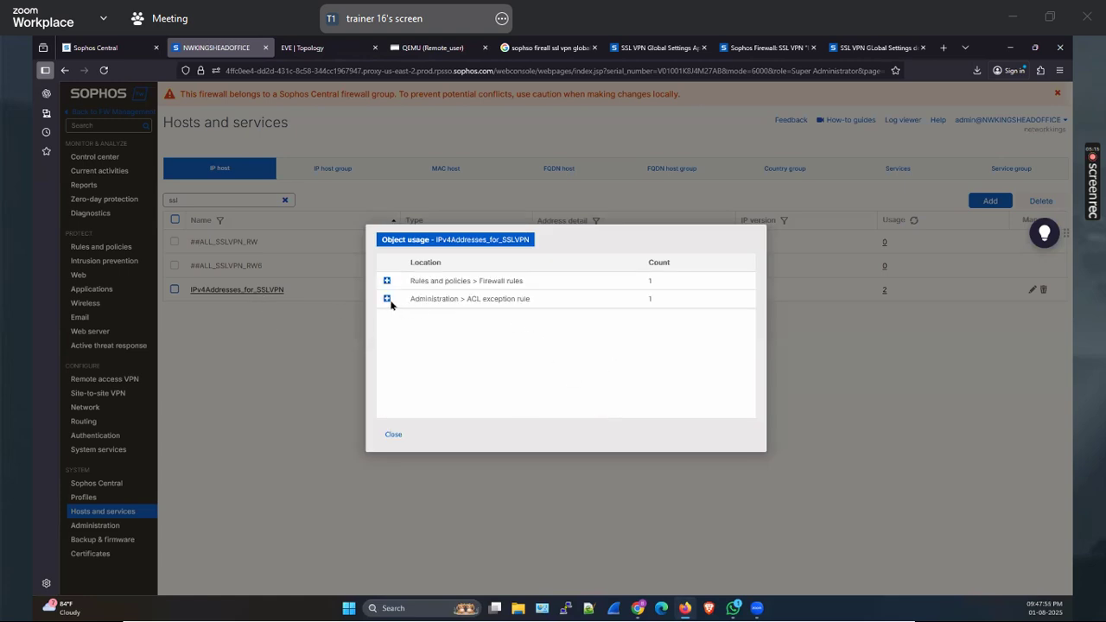
click(388, 300)
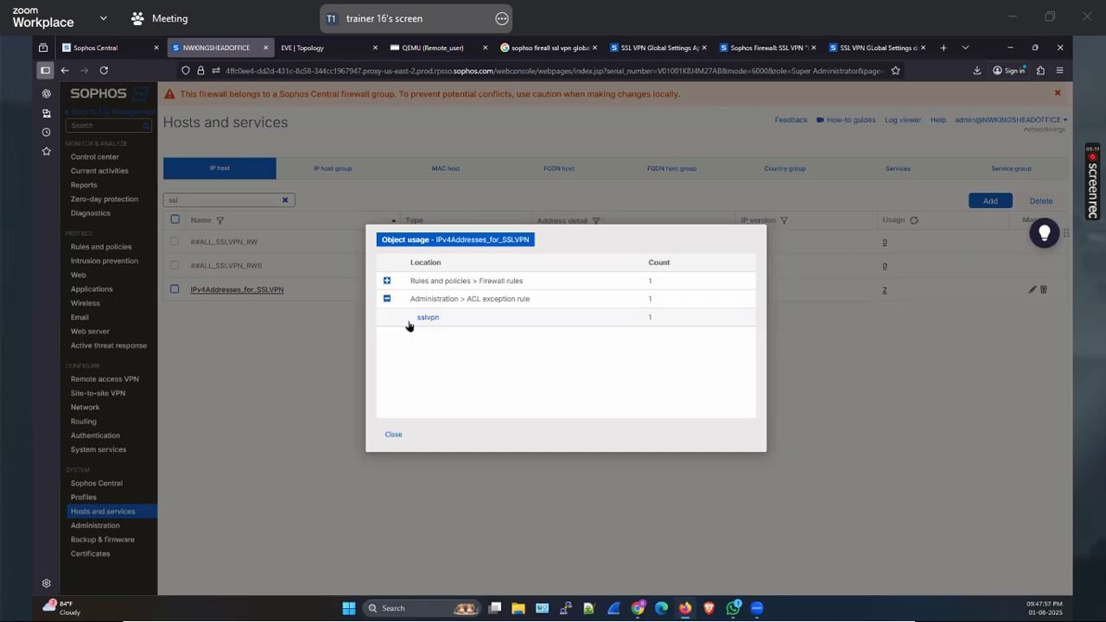
click(387, 282)
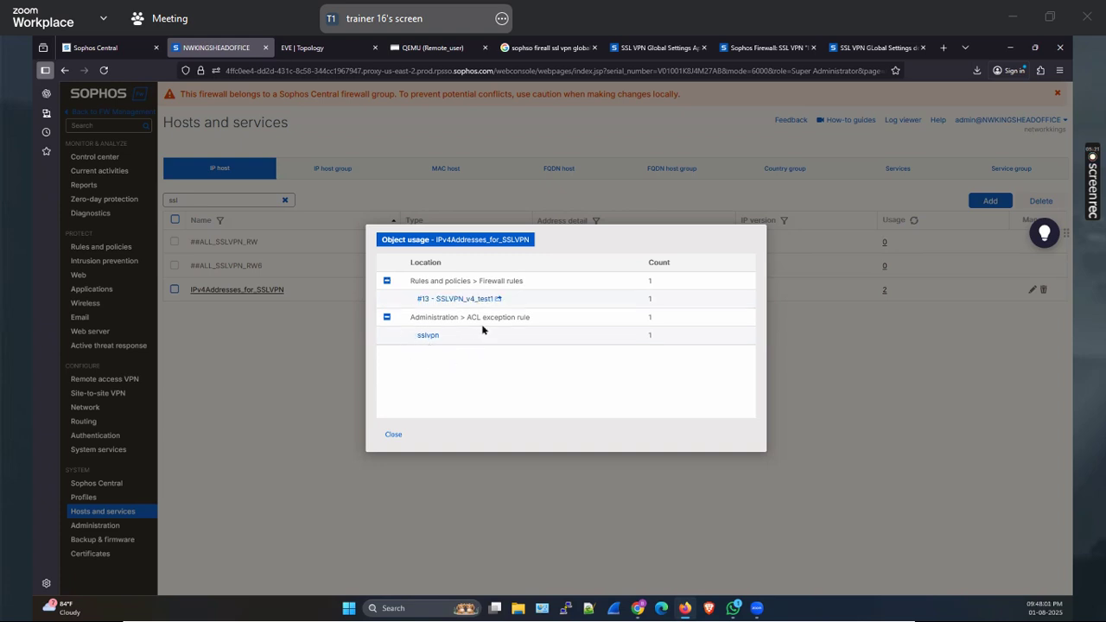
click(485, 345)
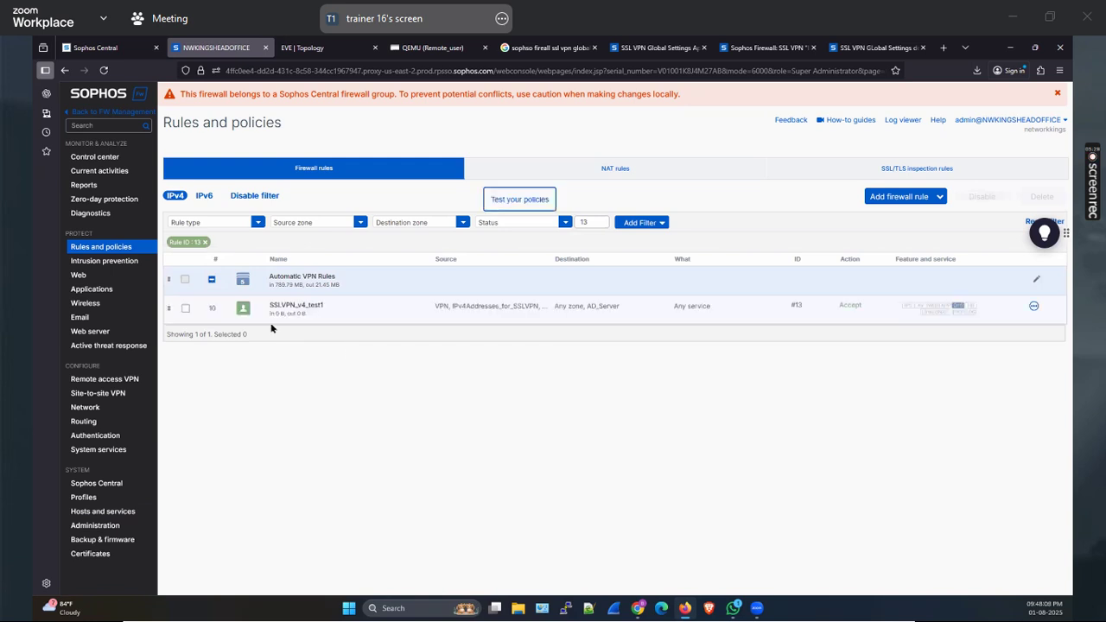
Disable firewall rule #13 SSLVPN_v4_test1 and confirm with OK
click(185, 309)
click(918, 197)
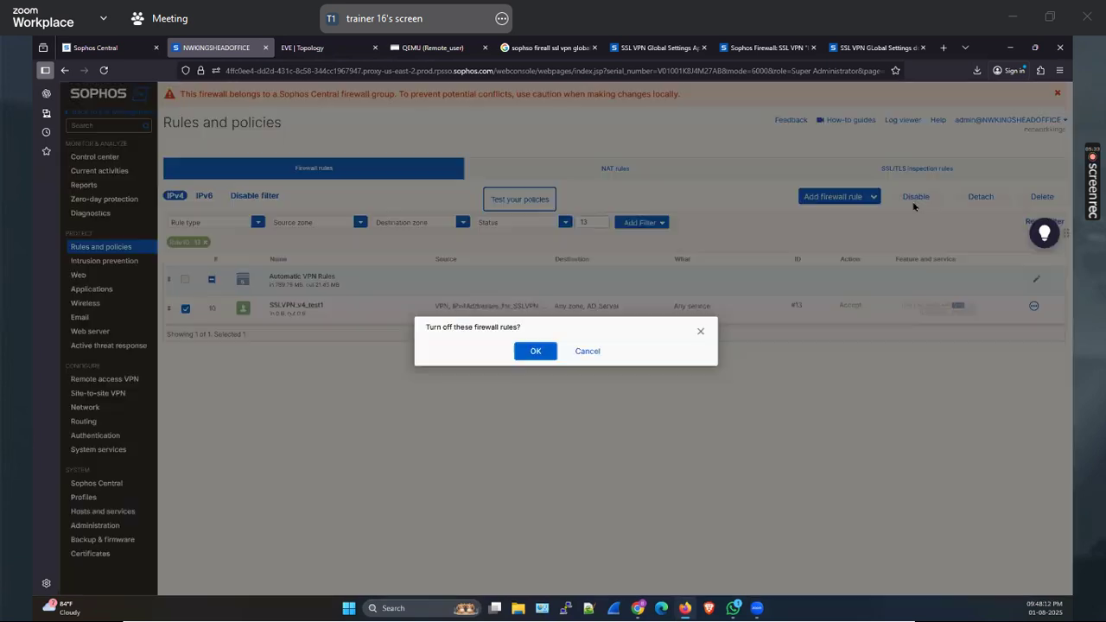
click(537, 351)
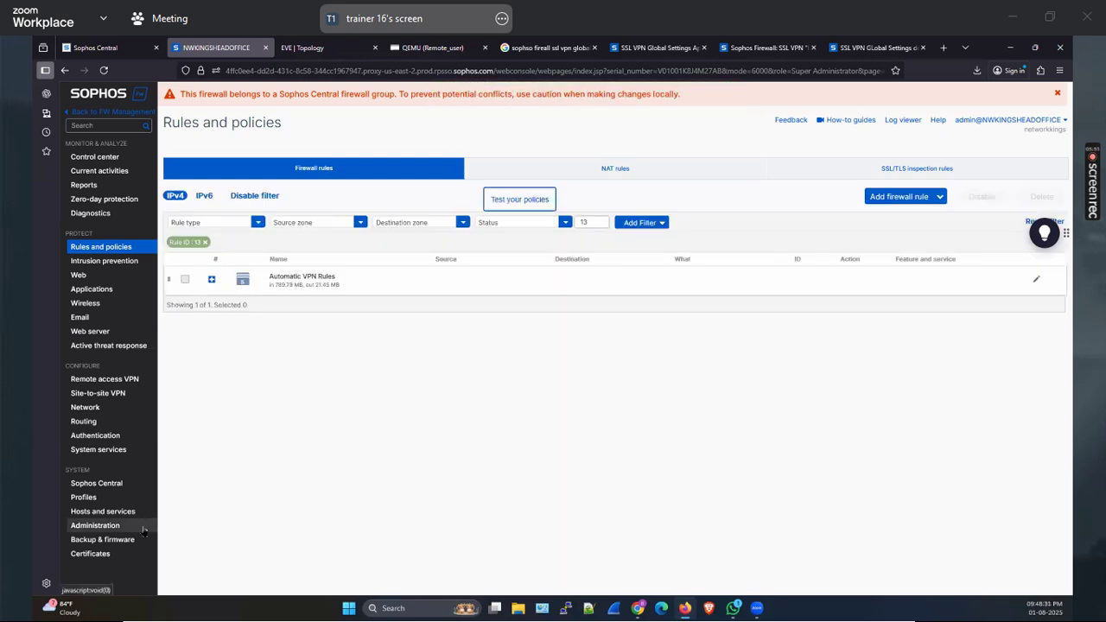
Expand the Automatic VPN Rules group, then go to Administration > Device access
click(285, 281)
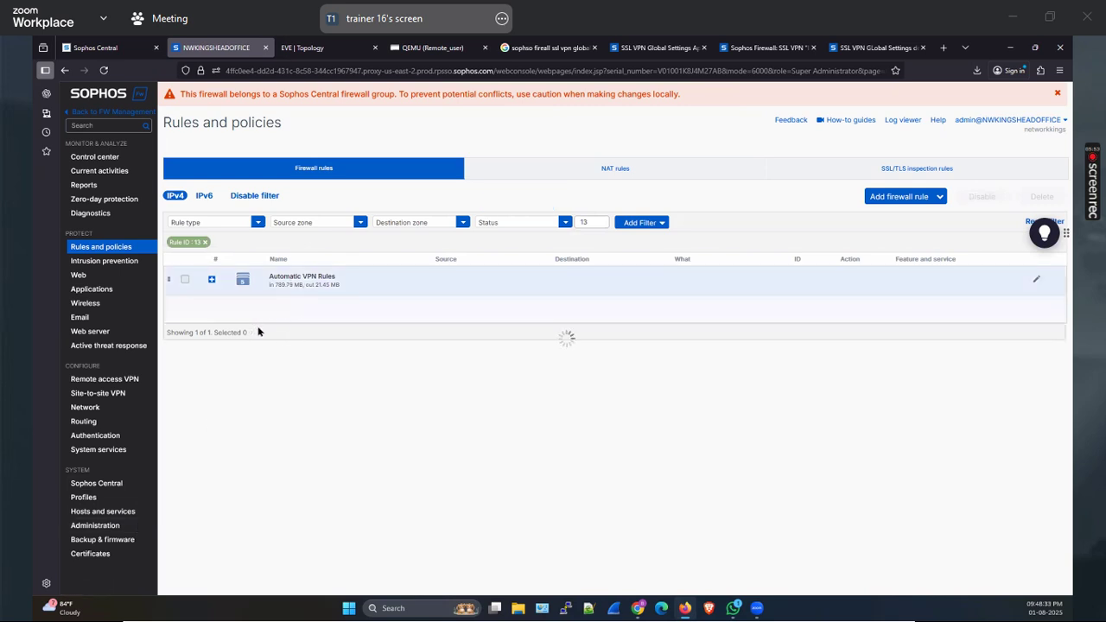
click(95, 525)
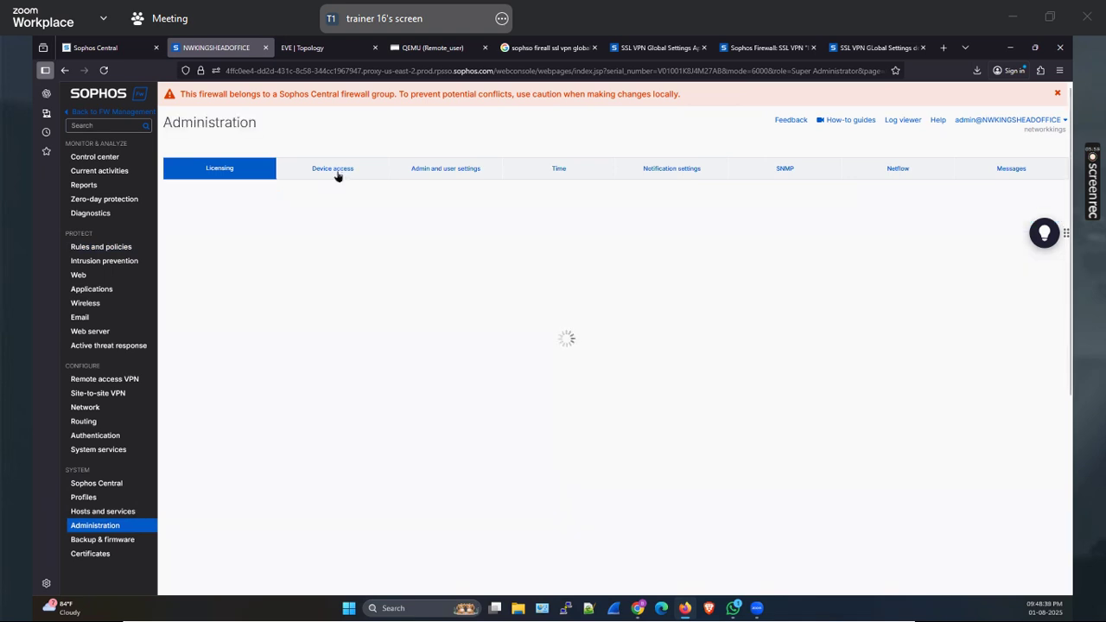
click(339, 173)
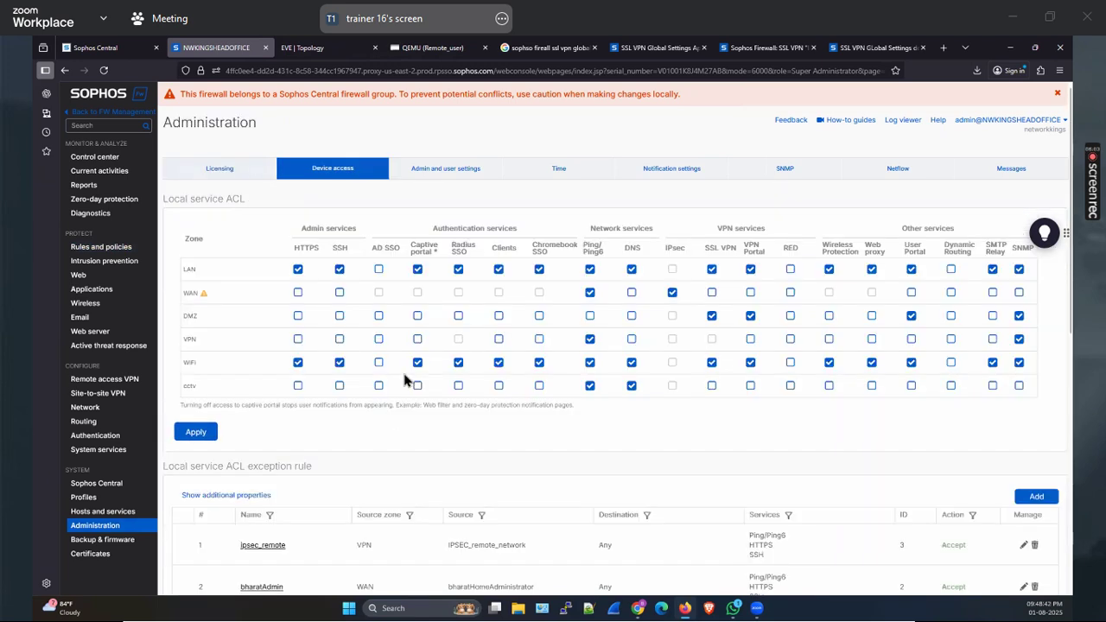
scroll(372, 372, down, 3)
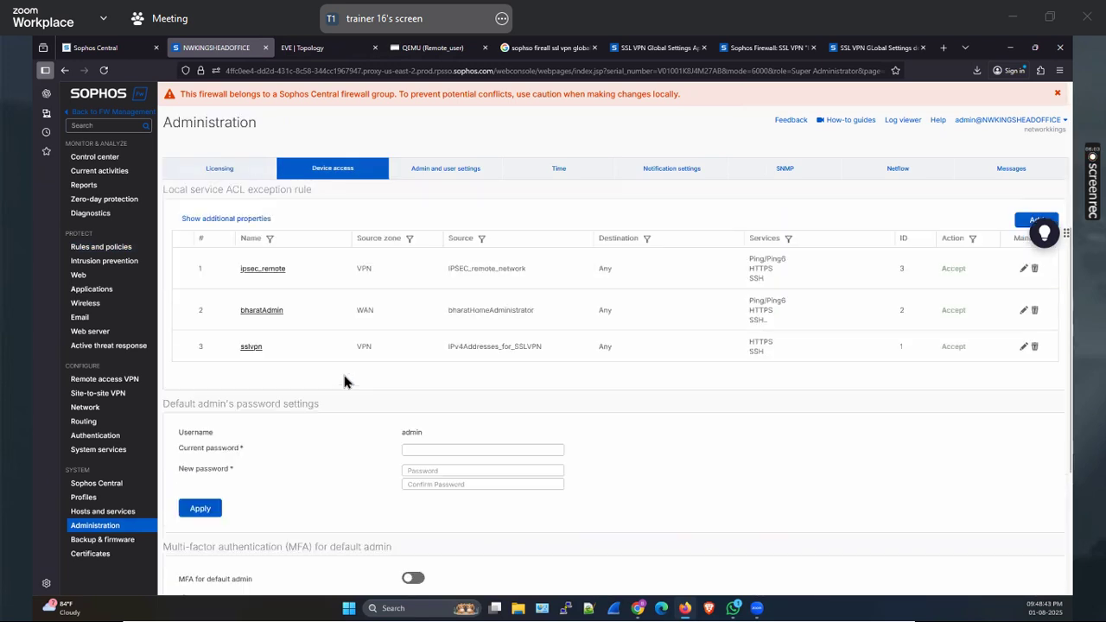
Inspect the sslvpn exception rule's IPv4Addresses_for_SSLVPN source (10.81.234.0) without saving changes
click(249, 349)
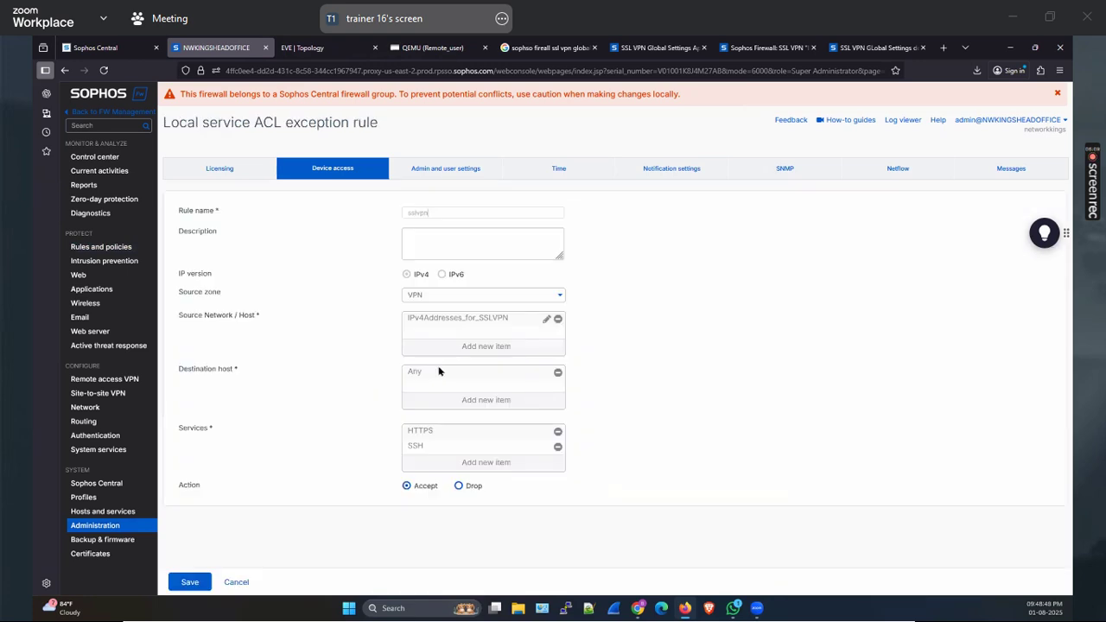
click(546, 318)
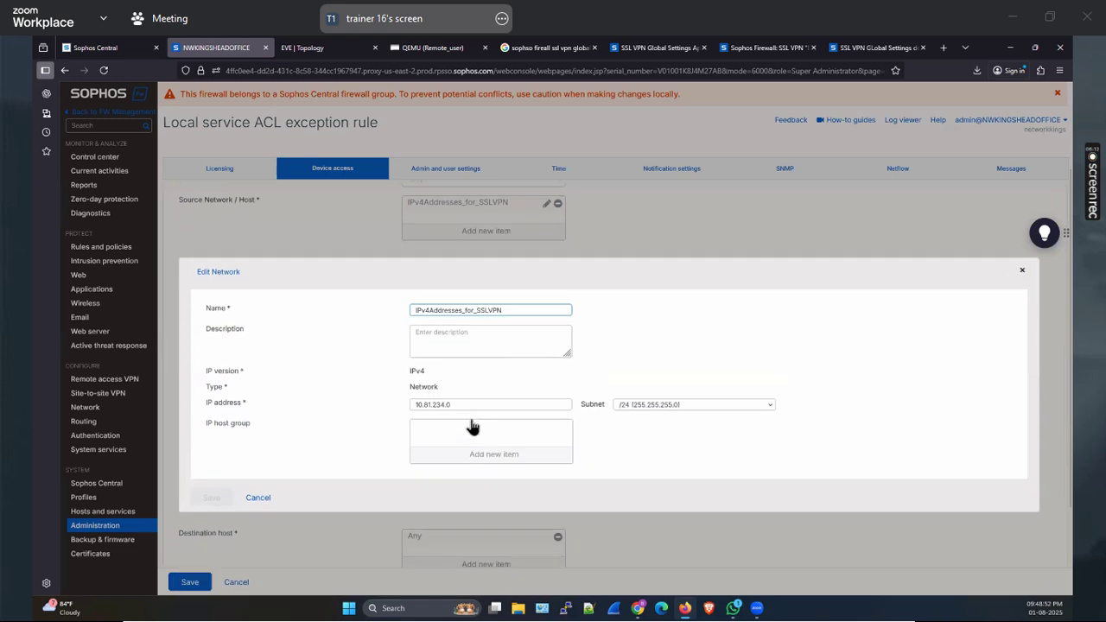
drag(466, 404, 399, 406)
click(410, 387)
scroll(380, 455, down, 2)
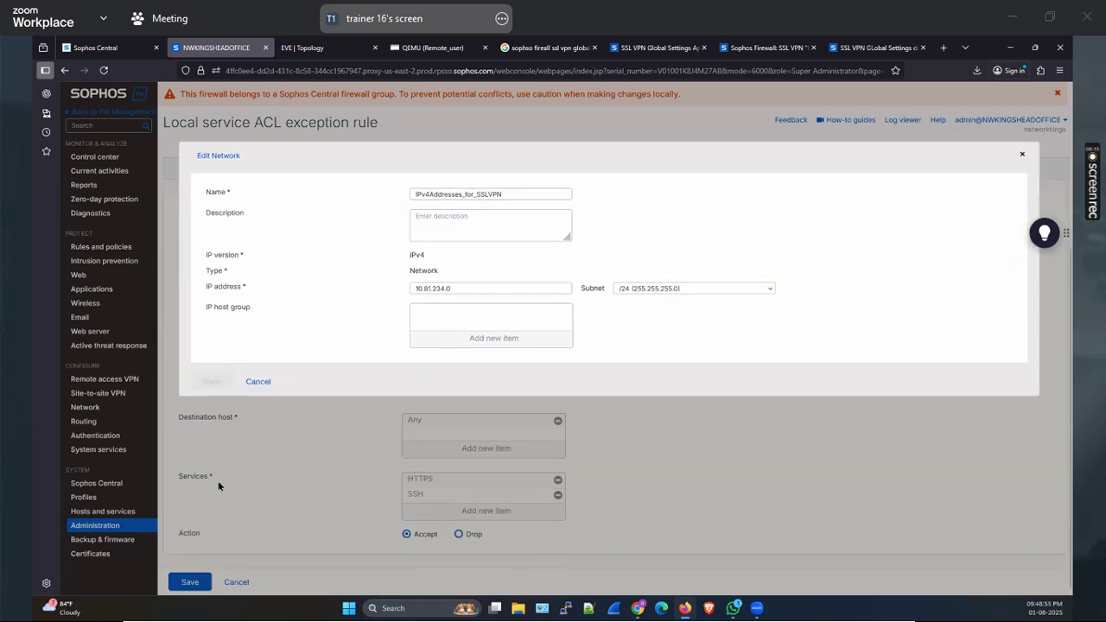
click(258, 382)
click(236, 582)
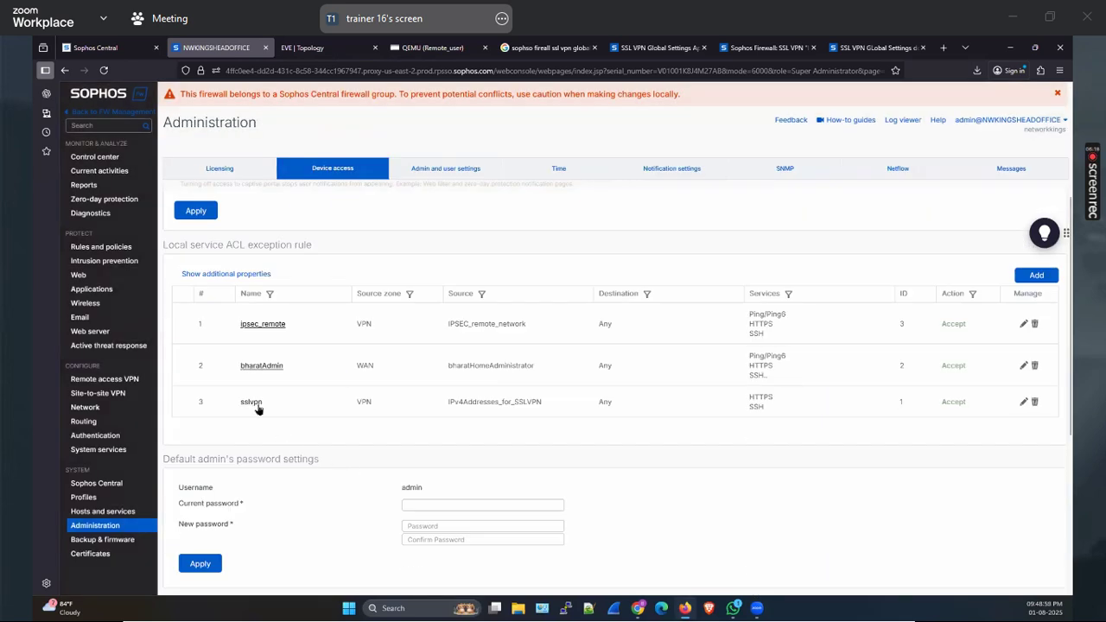
Delete the sslvpn local service ACL exception rule, then go to Remote access VPN
scroll(272, 413, up, 1)
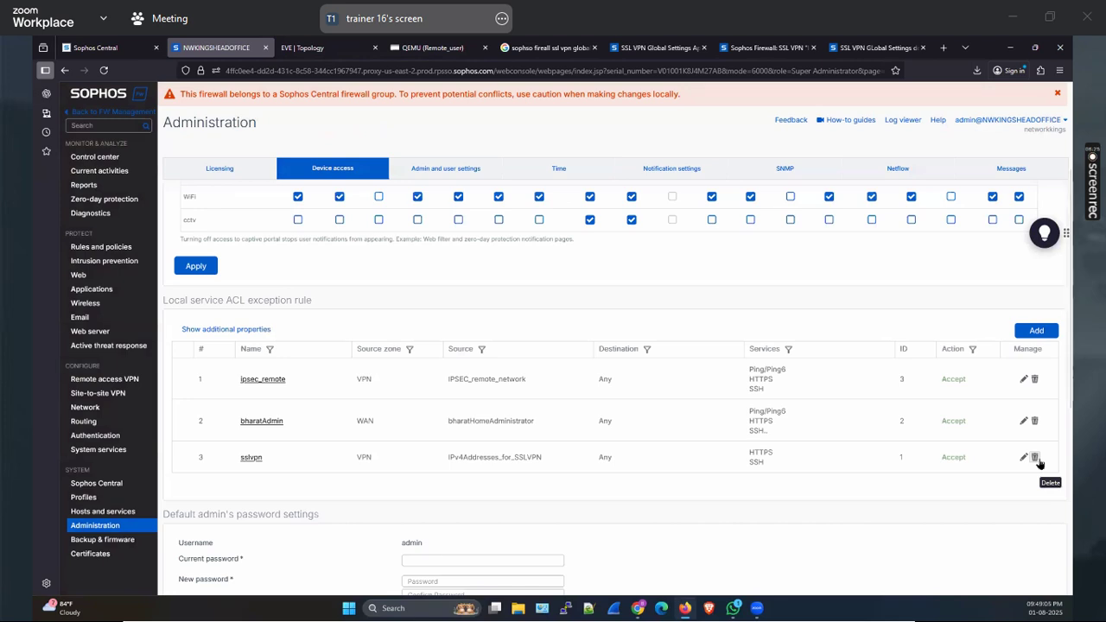
click(1035, 458)
click(535, 349)
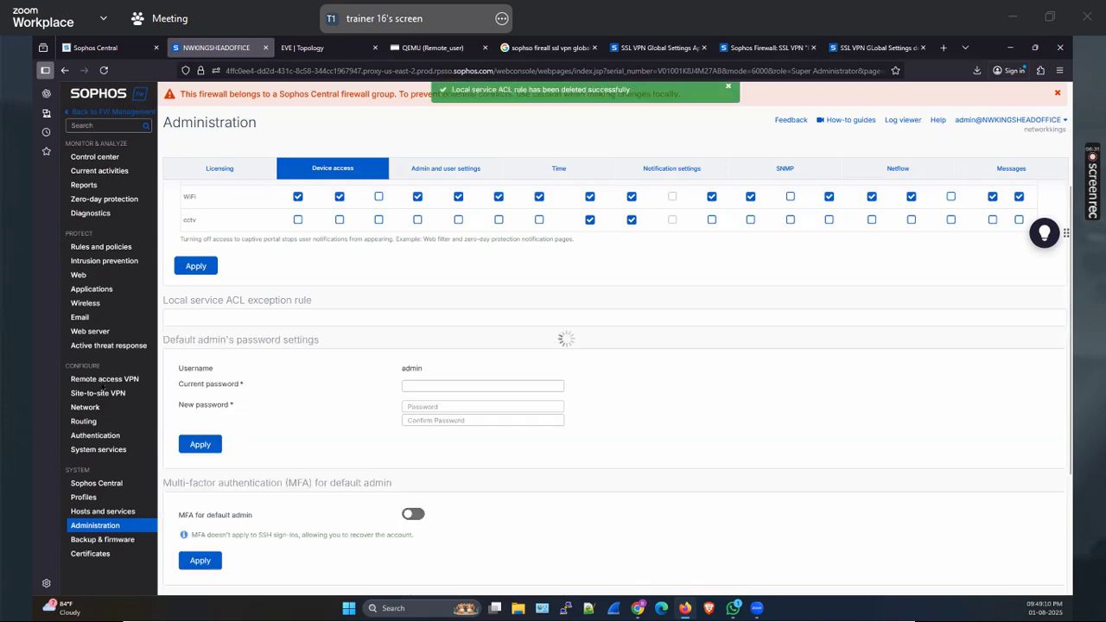
click(97, 381)
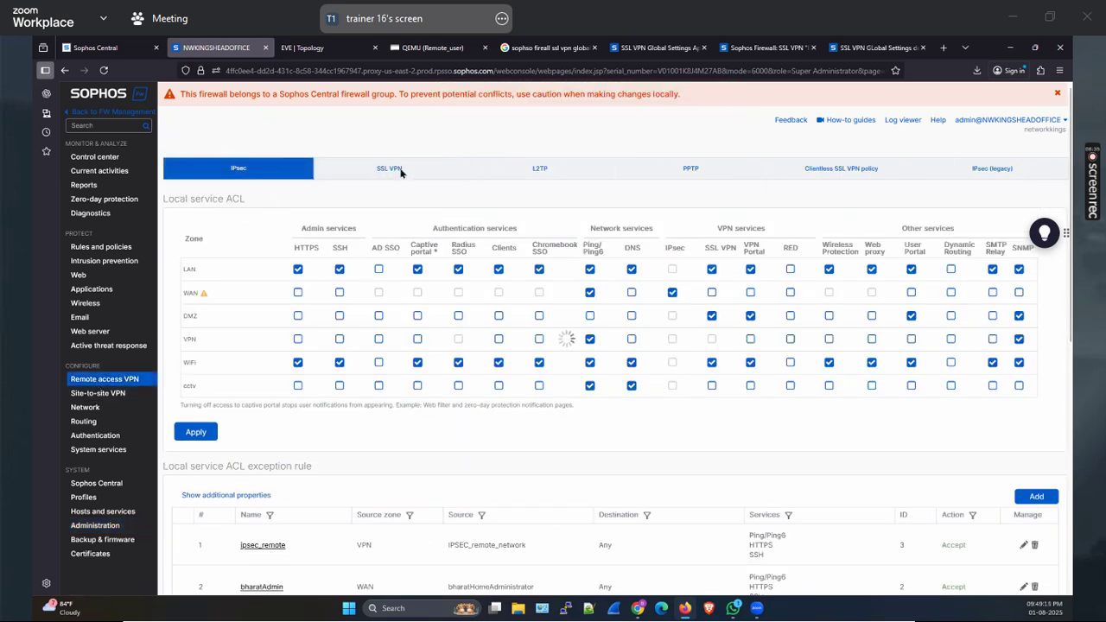
In SSL VPN global settings, change the IPv4 lease address's last digit to 0 and apply
click(389, 170)
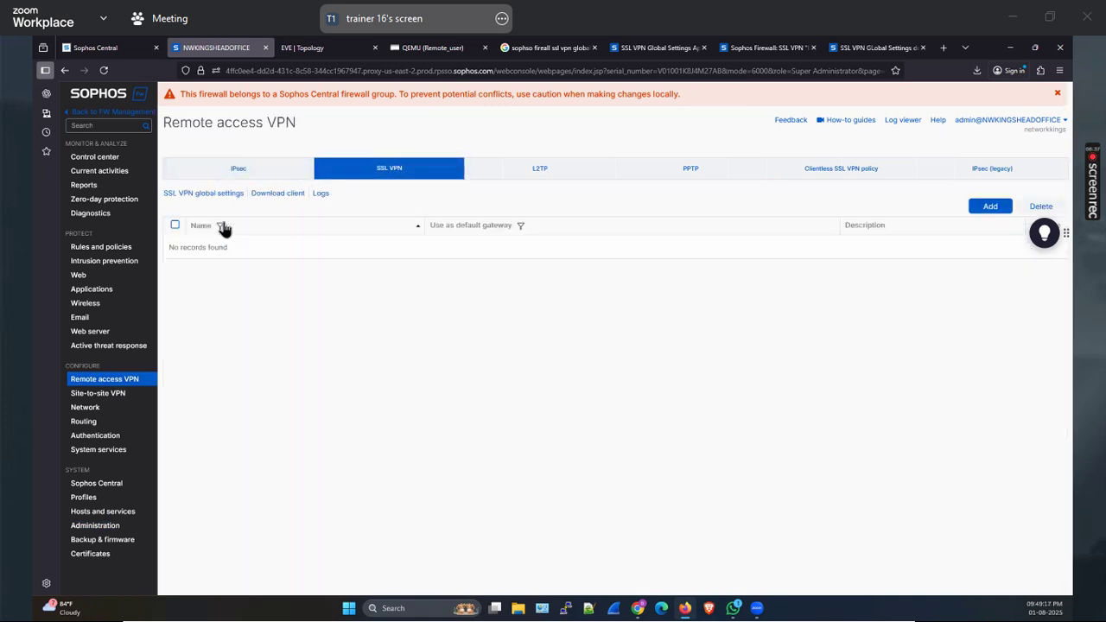
click(202, 194)
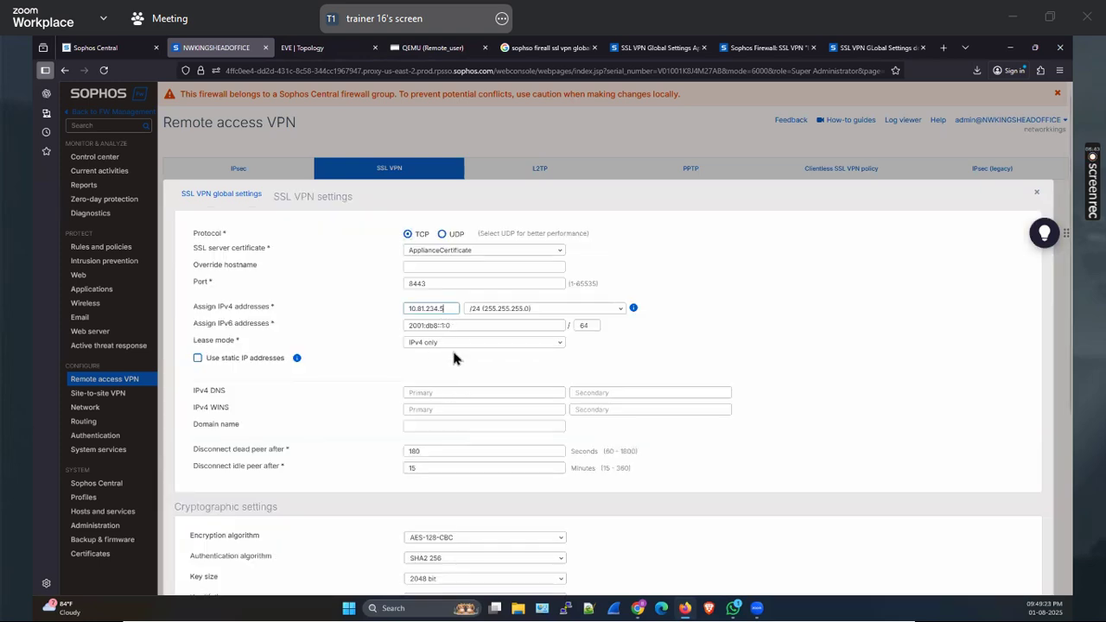
key(BackSpace)
text(0)
scroll(204, 458, down, 3)
click(196, 444)
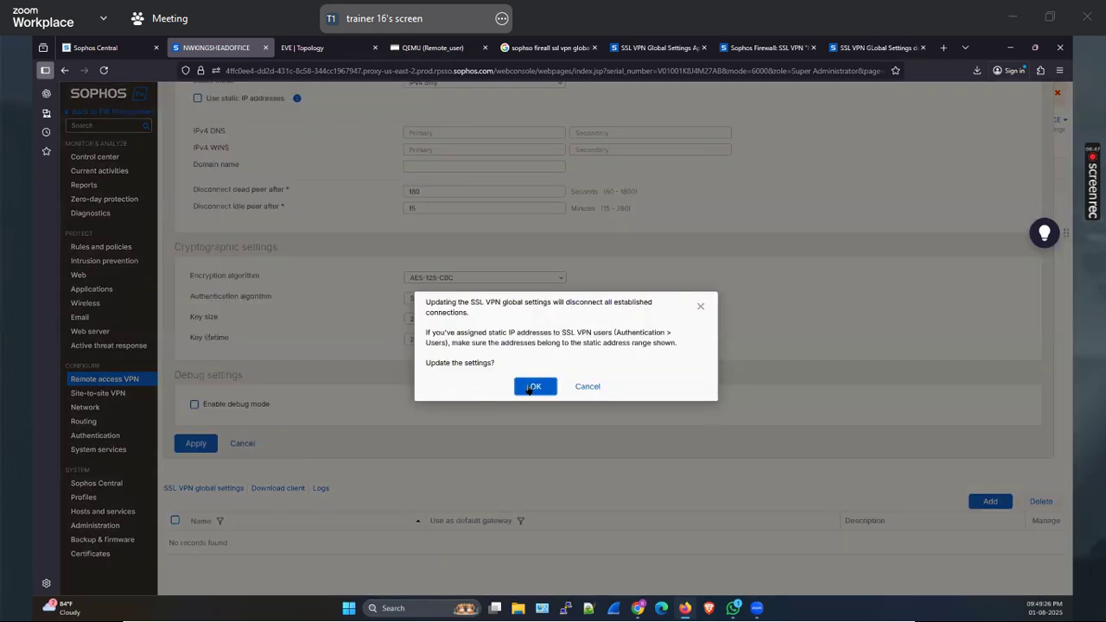
click(530, 388)
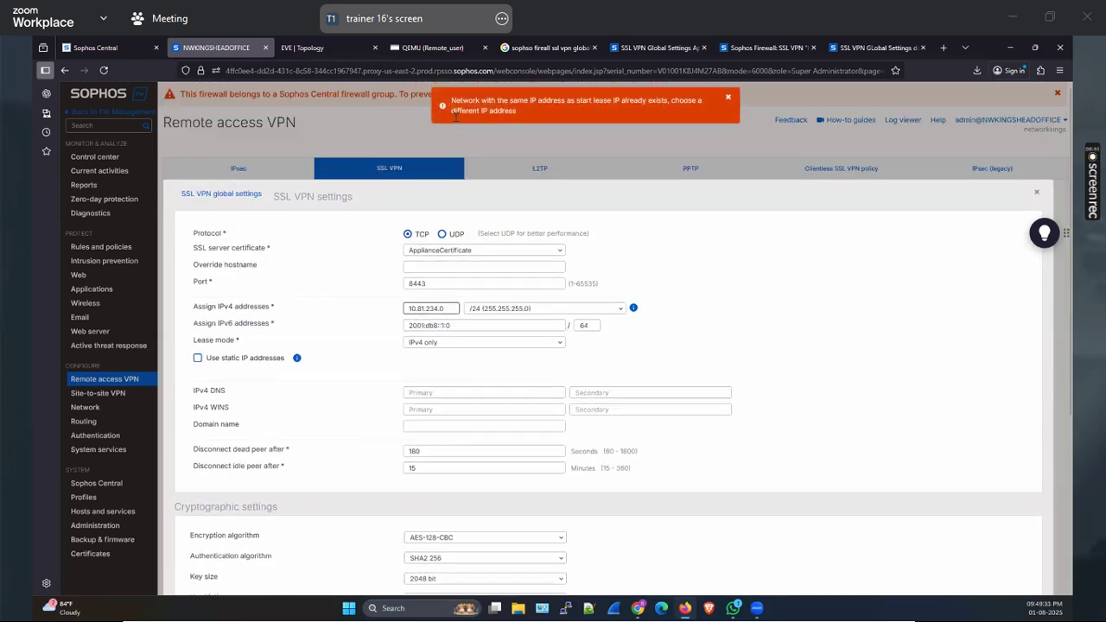
After the lease address conflict error, replace the address to use 192.168.99.0 /24 and apply
triple_click(501, 103)
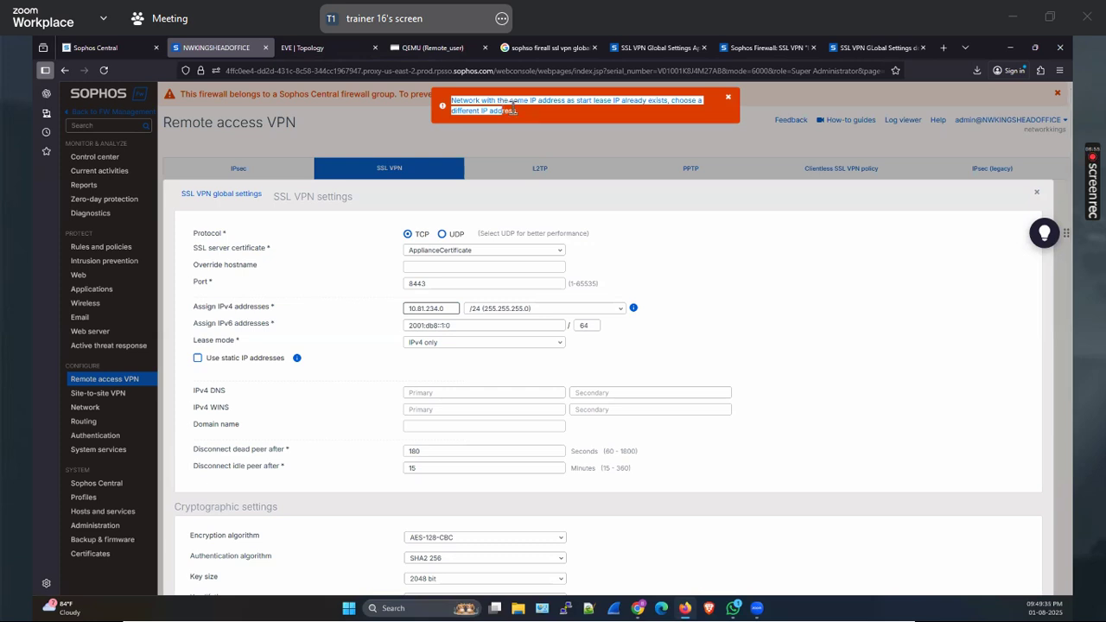
drag(454, 309, 379, 312)
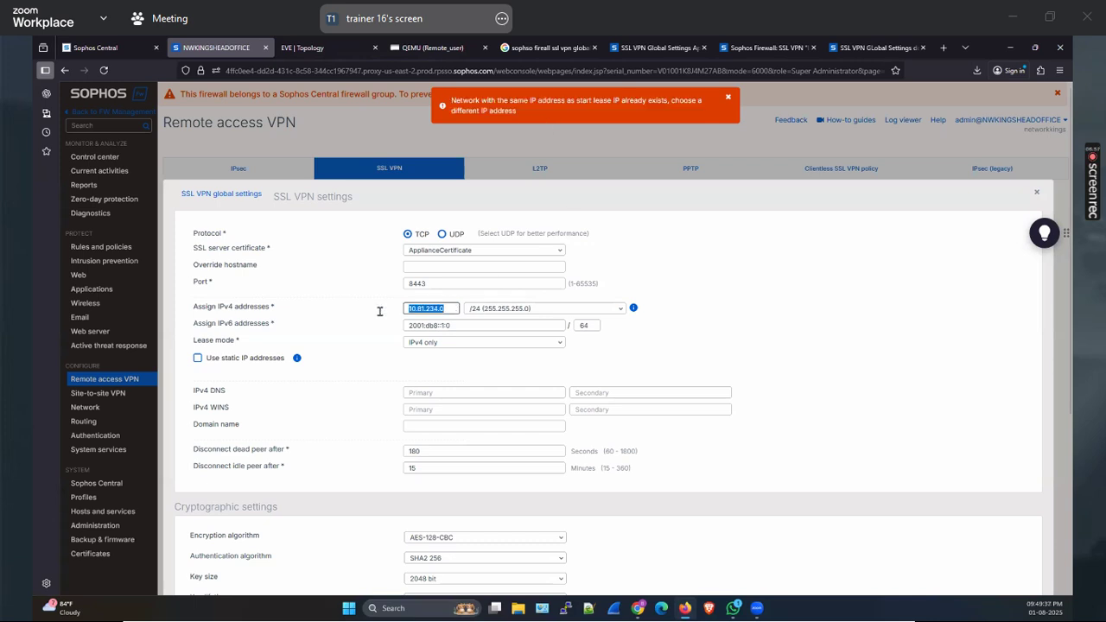
text(10)
text(2.16)
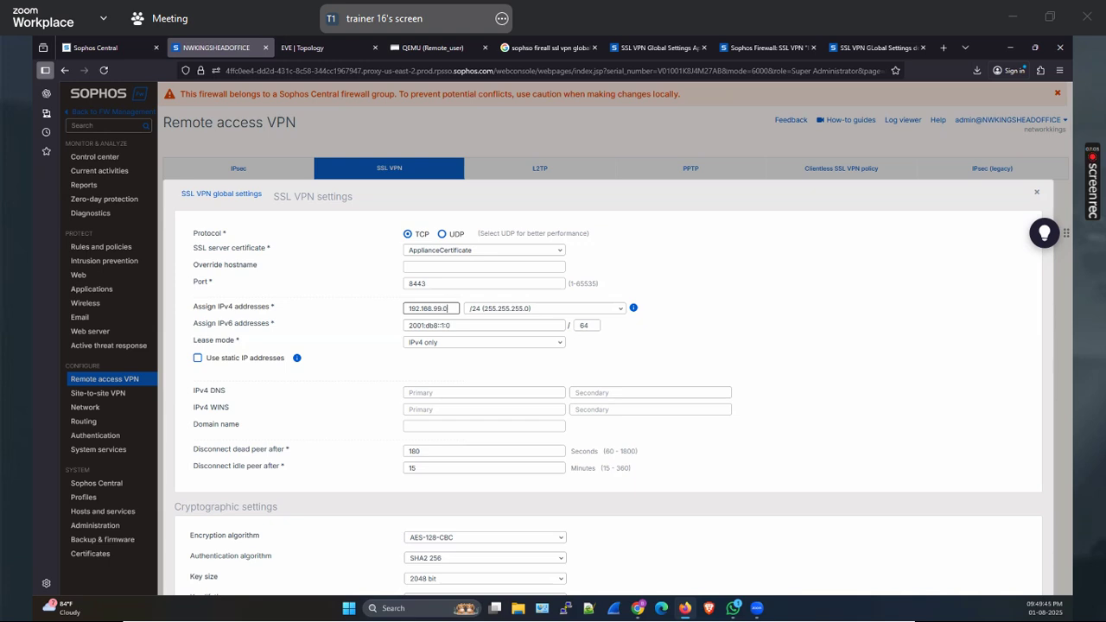
scroll(345, 404, down, 3)
click(197, 443)
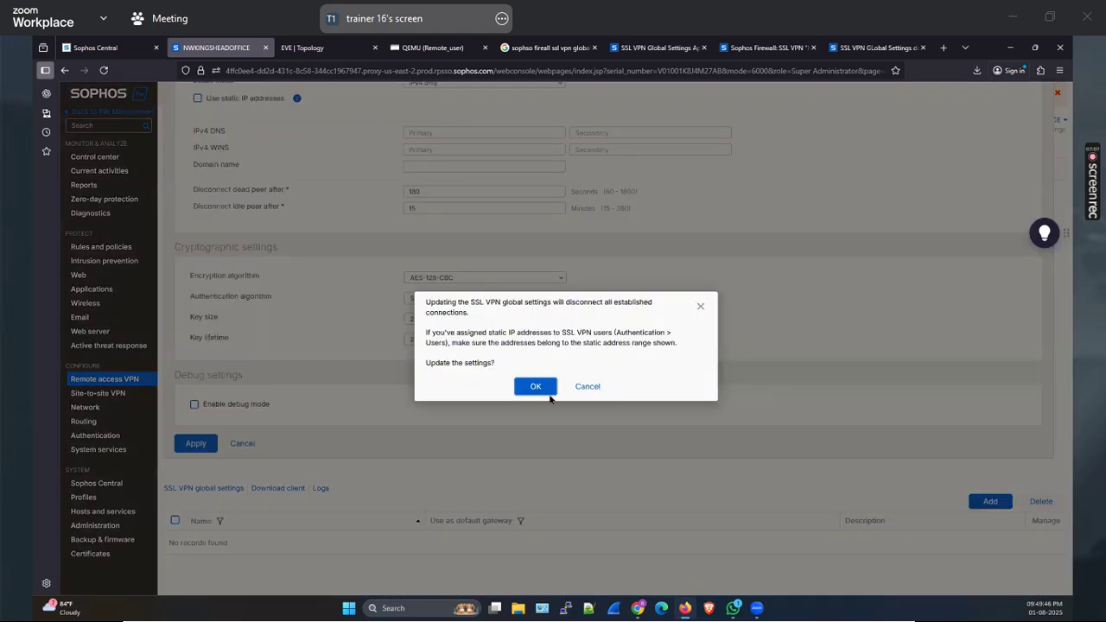
click(547, 393)
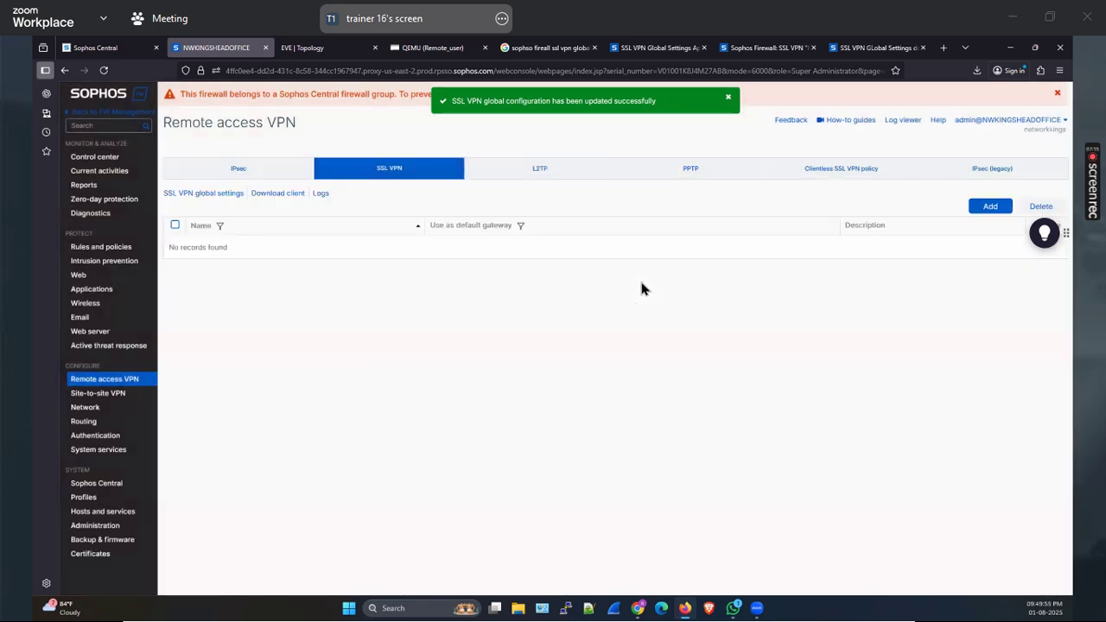
Verify the 192.168.99.0 lease in SSL VPN global settings, then start adding a new SSL VPN policy
click(210, 196)
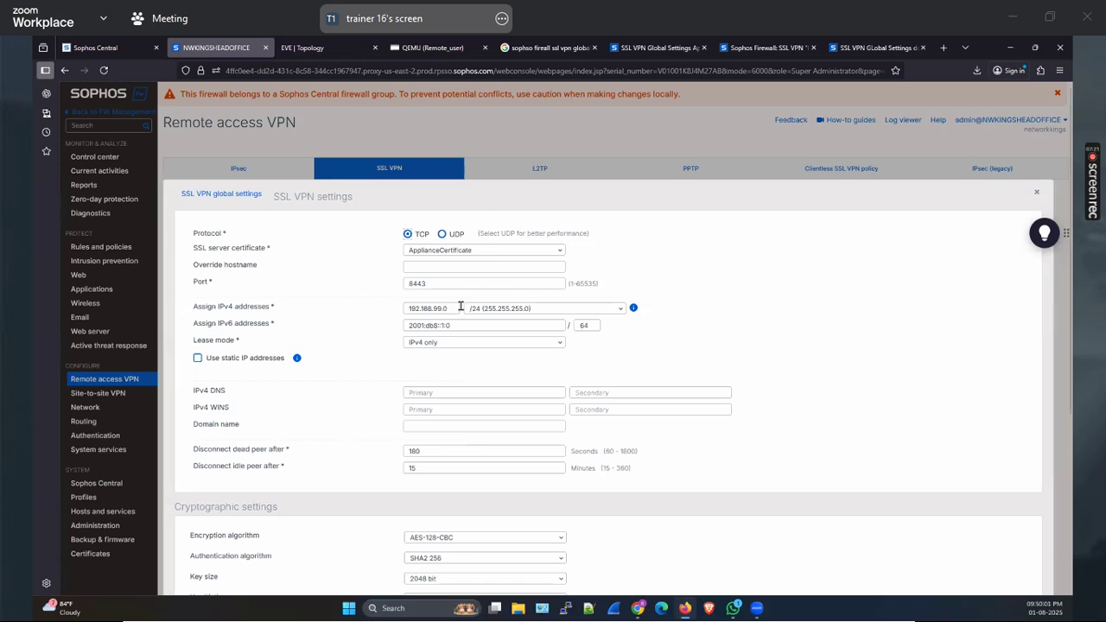
drag(451, 309, 384, 309)
scroll(896, 179, down, 1)
scroll(896, 179, down, 2)
scroll(897, 179, up, 3)
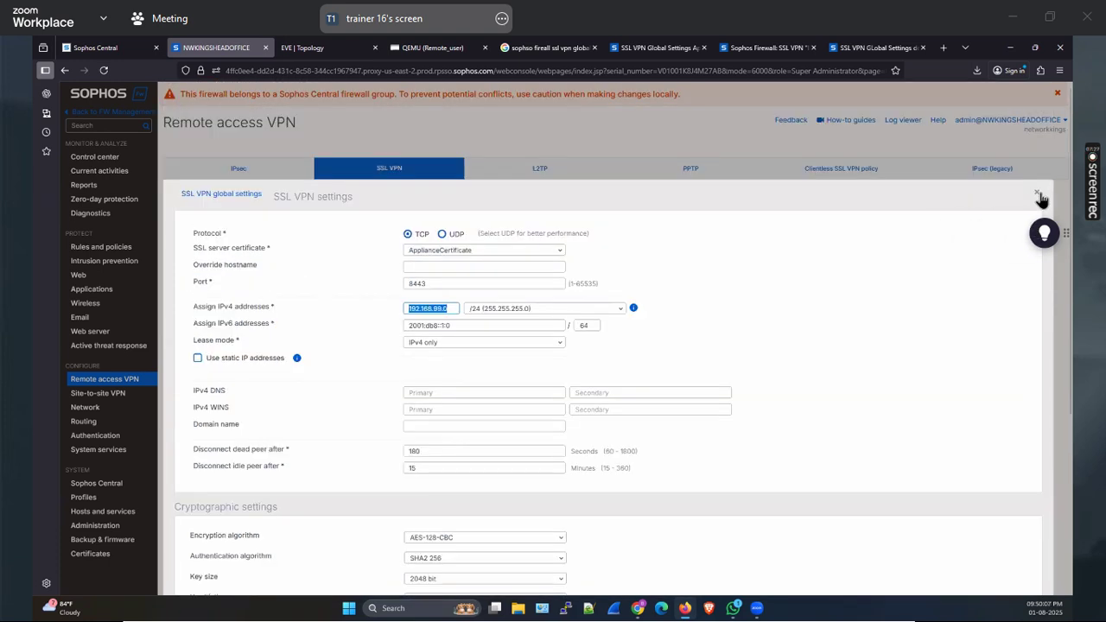
click(1037, 196)
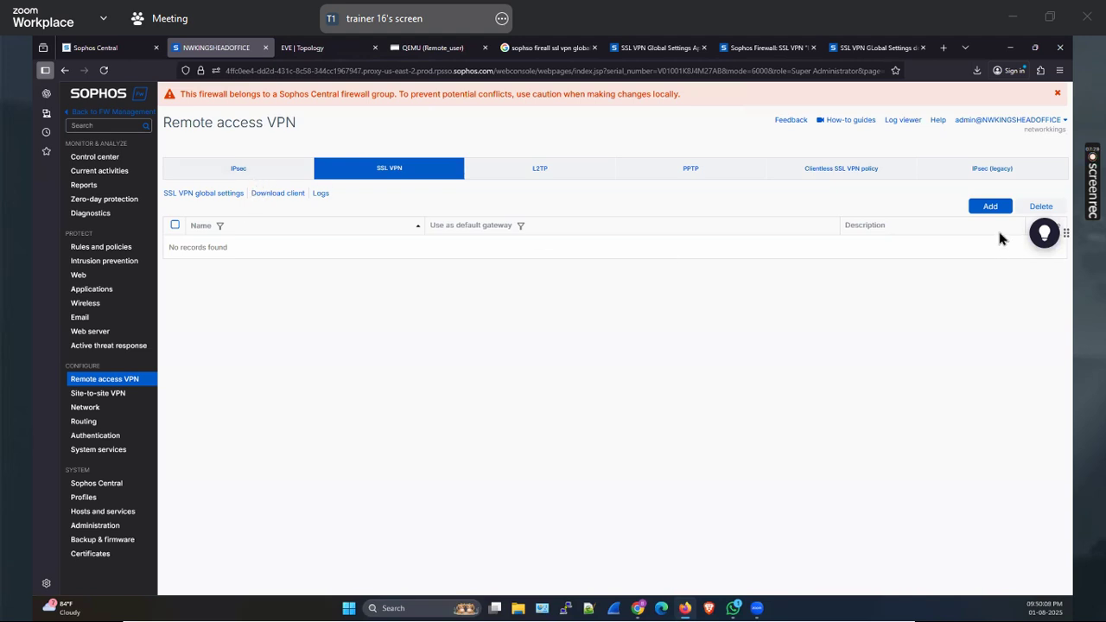
click(990, 207)
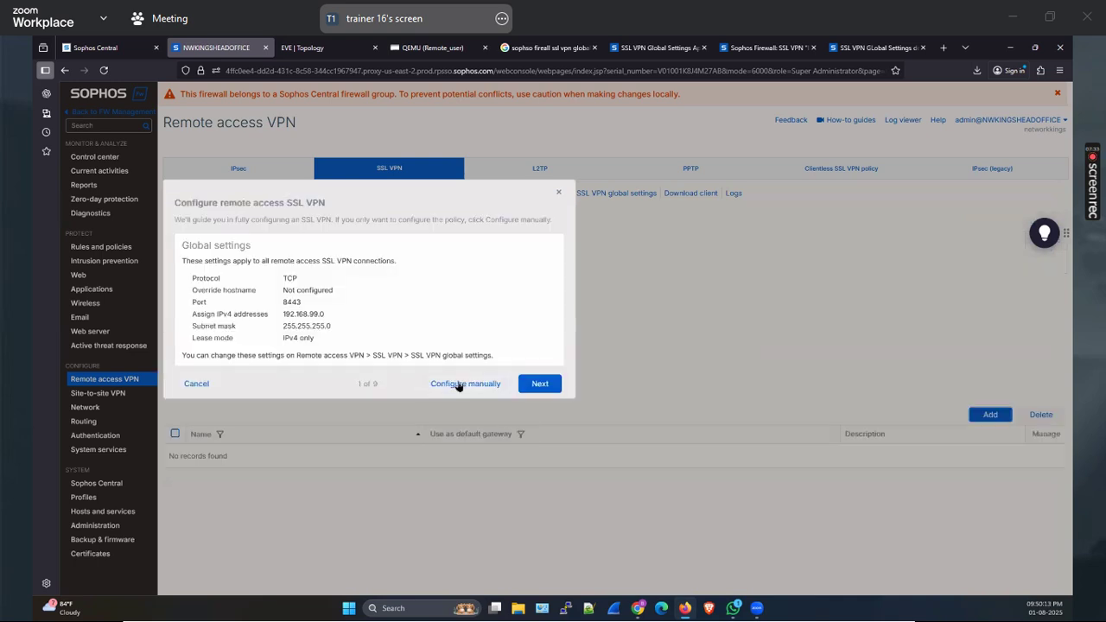
Manually configure policy AD_server_Access with the remote user as member, keeping split tunnelling
click(459, 384)
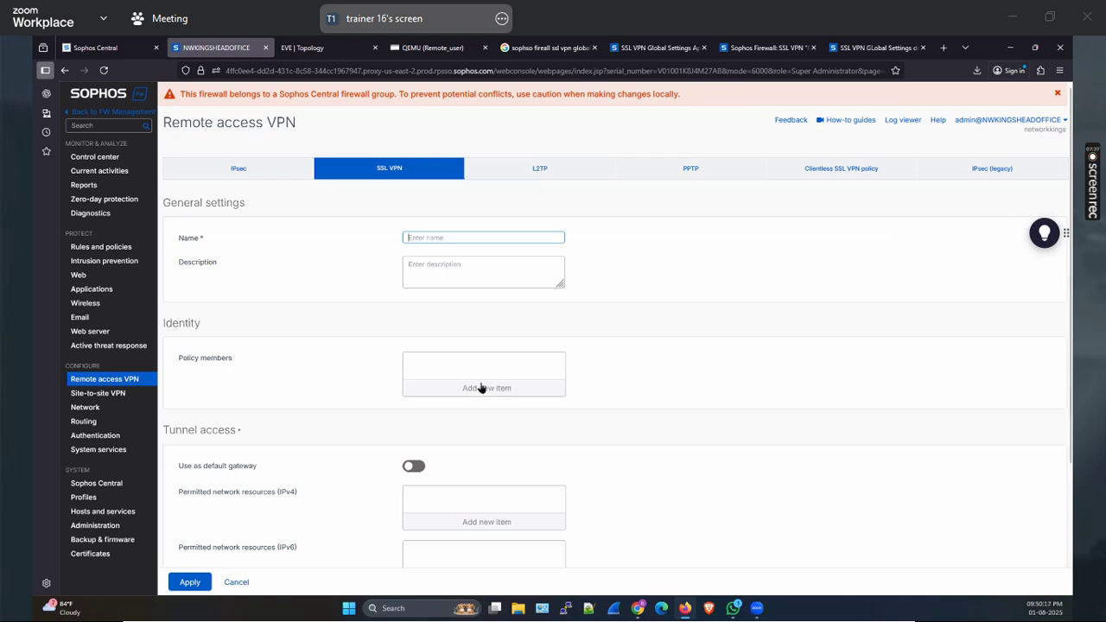
text(AD_server_Access)
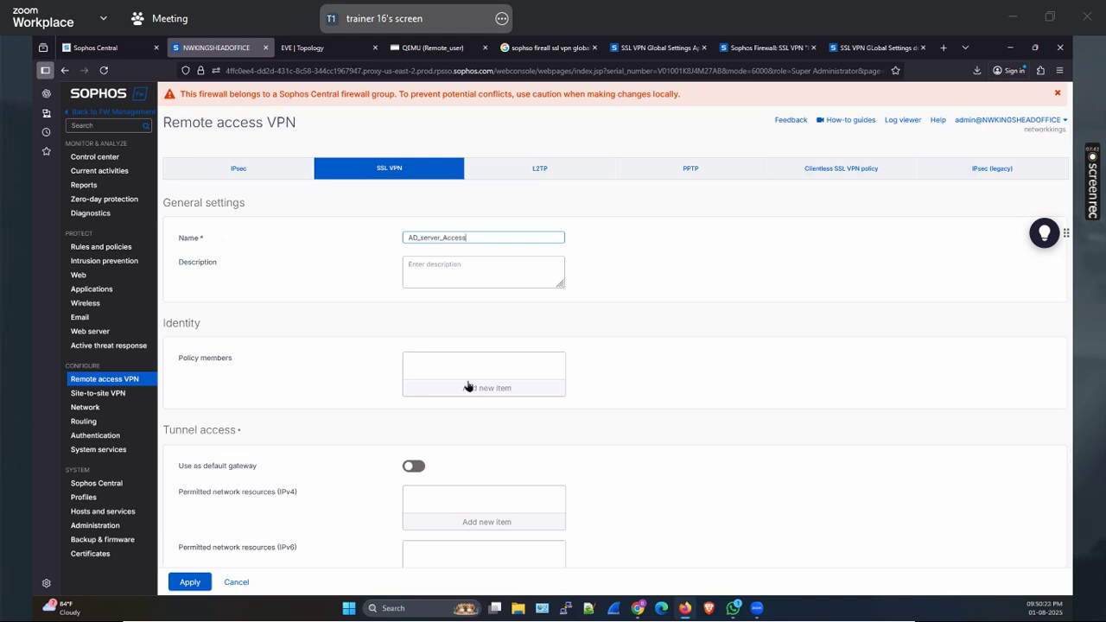
click(468, 386)
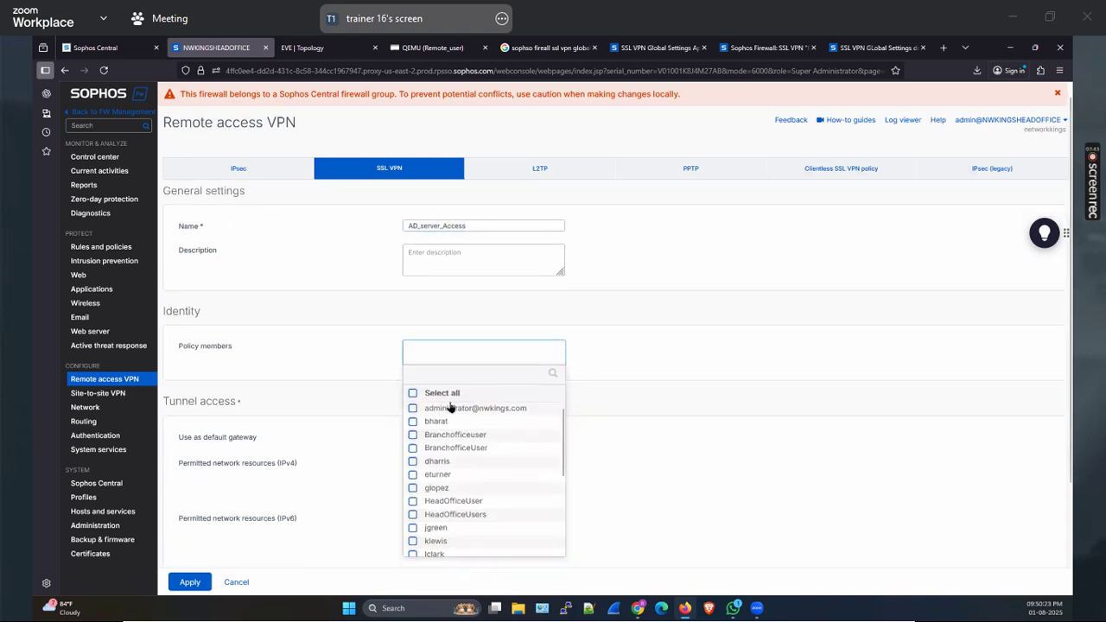
click(436, 420)
click(526, 566)
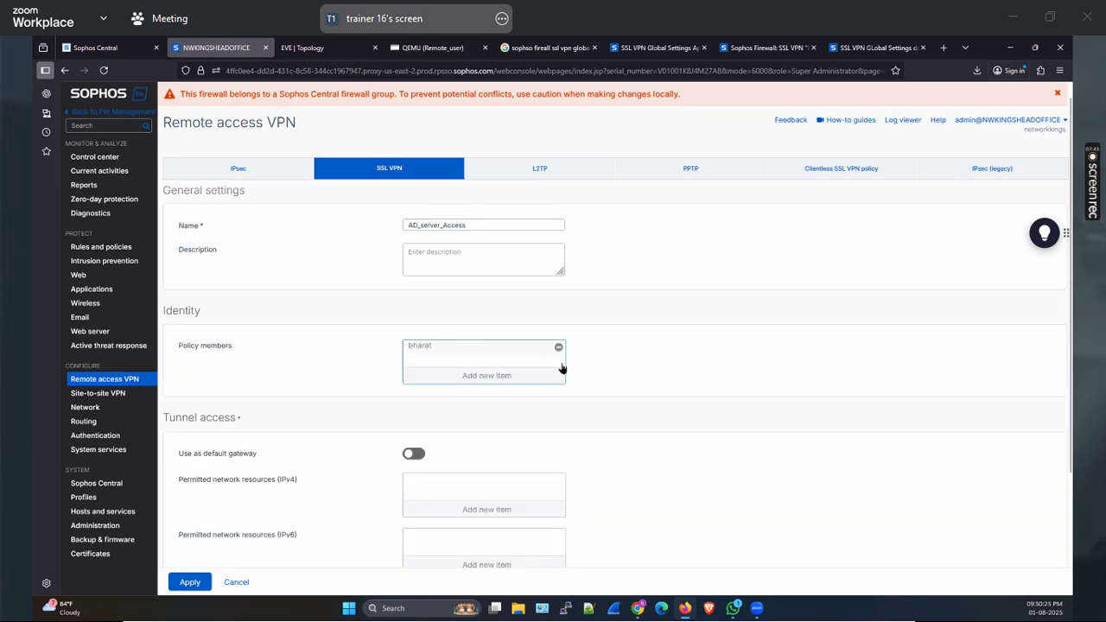
click(489, 373)
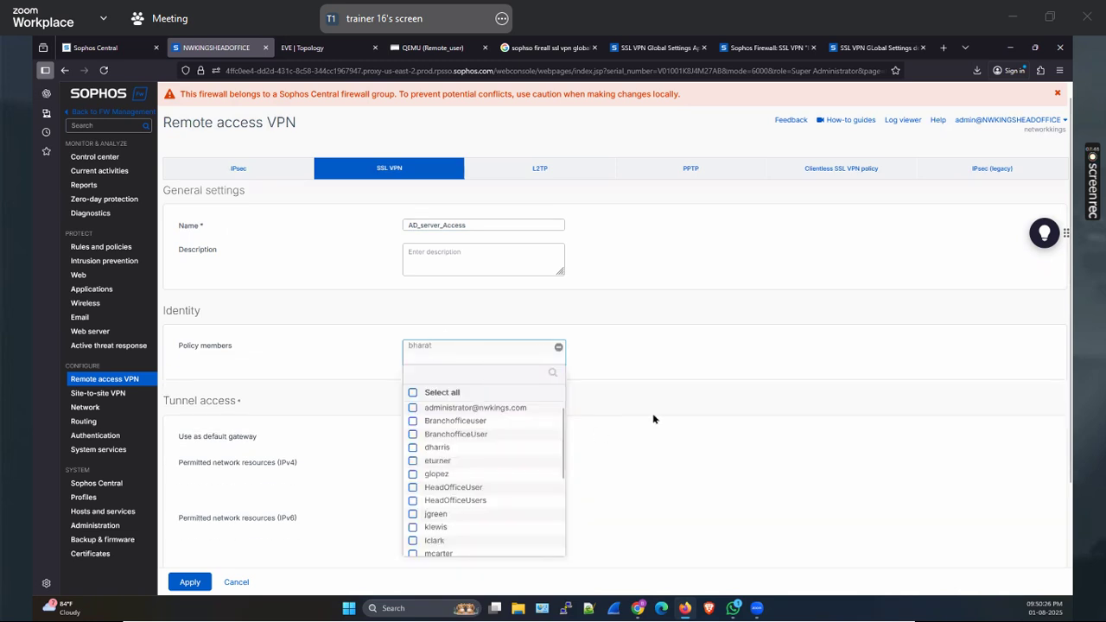
click(696, 363)
scroll(696, 363, down, 3)
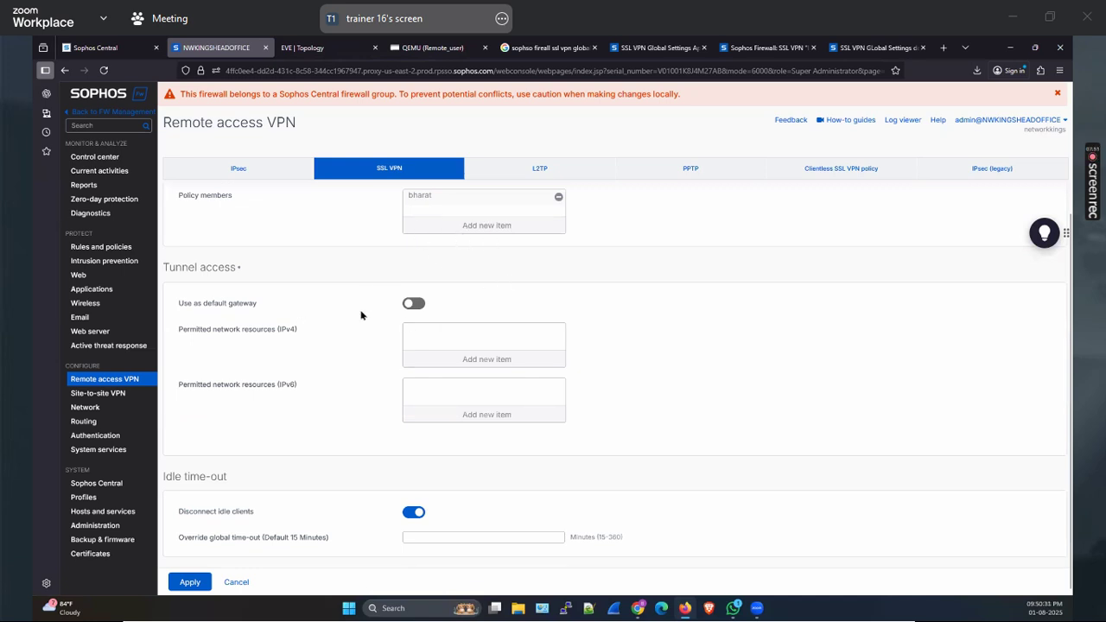
click(413, 304)
click(414, 304)
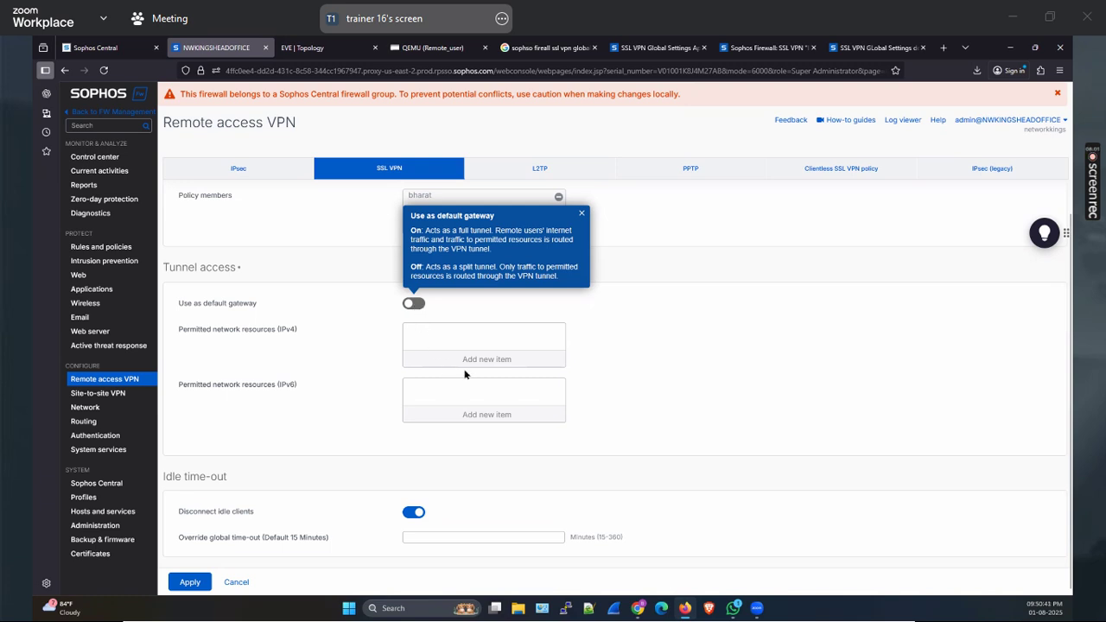
Permit the AD_Server IP host as IPv4 resource, set a 15-minute idle time-out, and save
click(491, 358)
click(444, 393)
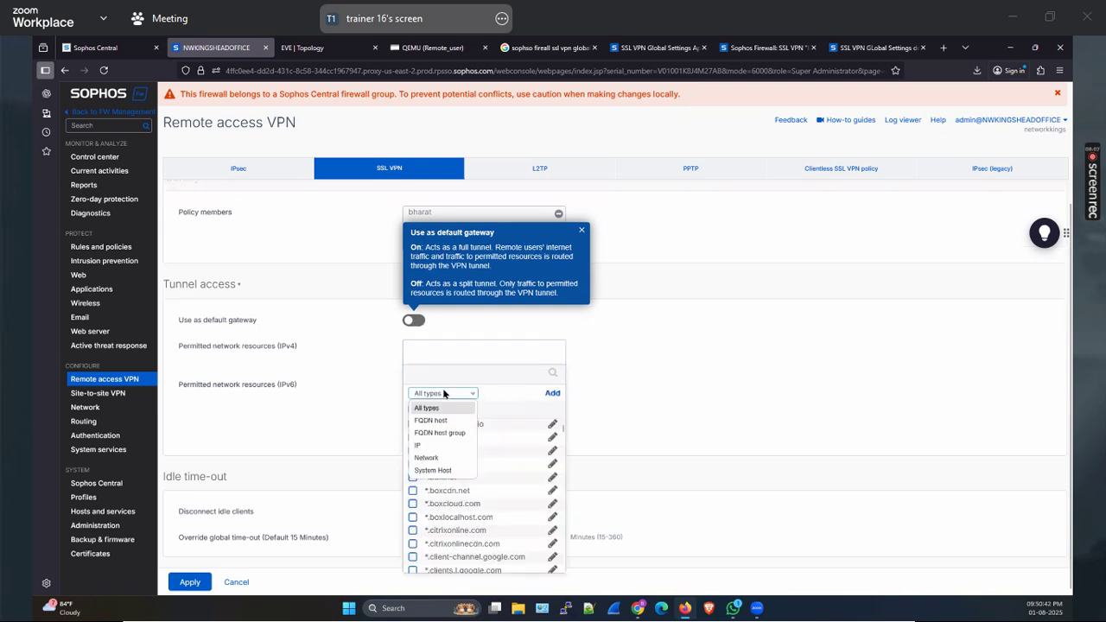
click(430, 445)
click(413, 439)
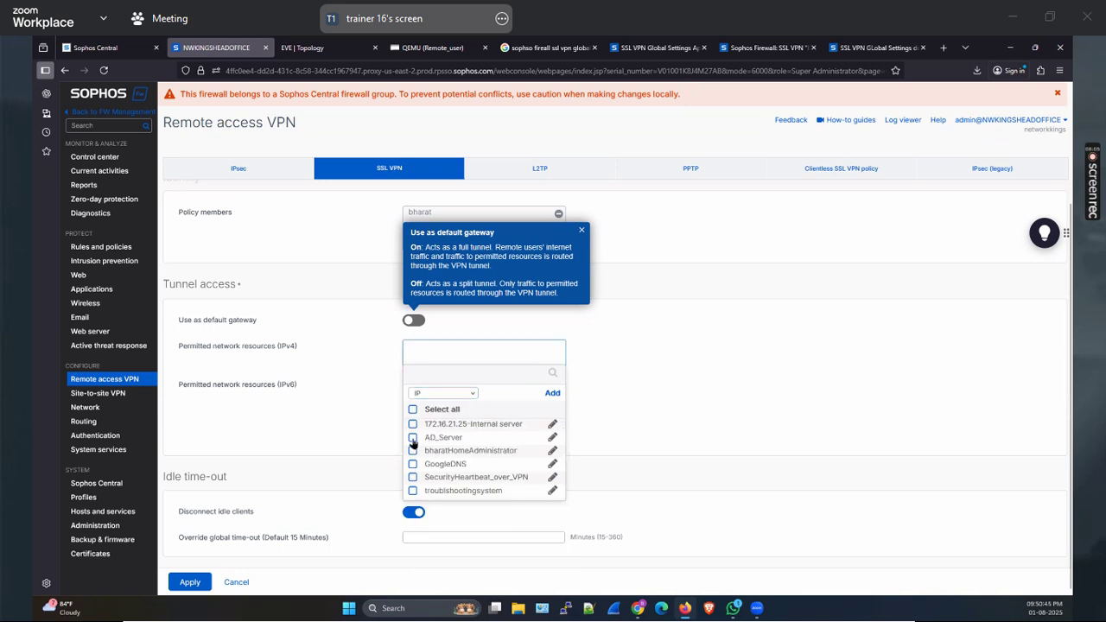
click(472, 514)
scroll(609, 432, down, 1)
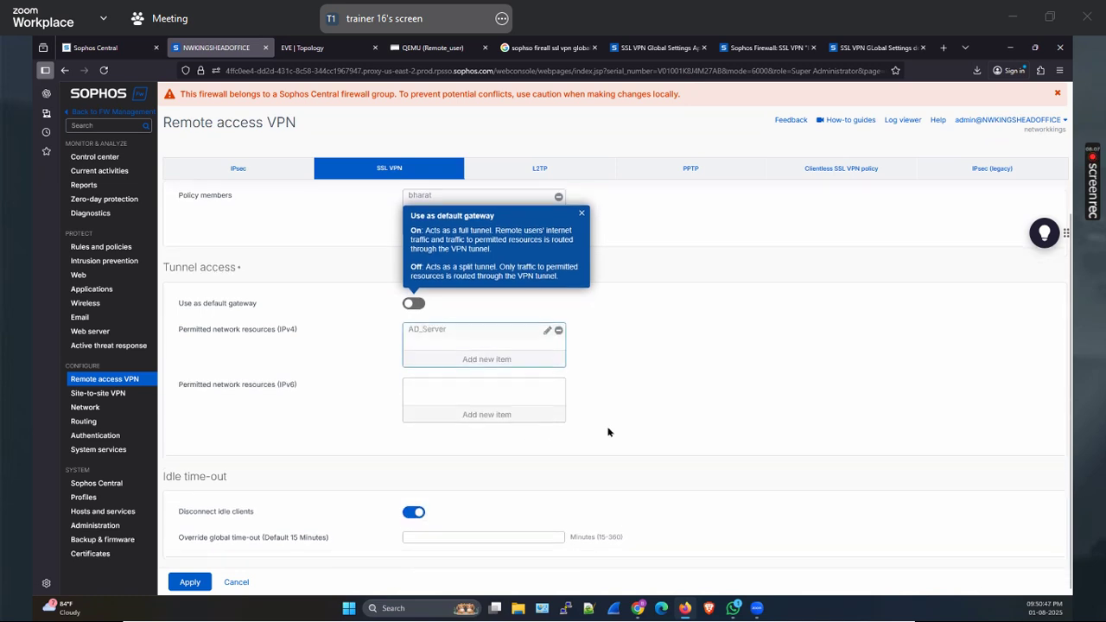
drag(252, 539, 417, 538)
click(415, 534)
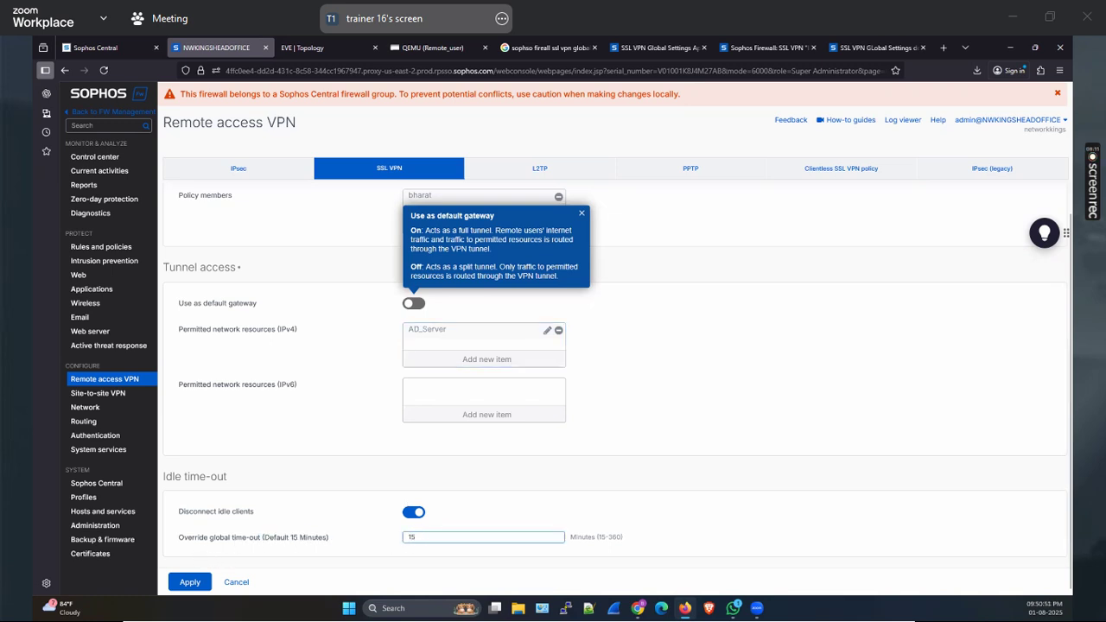
click(189, 583)
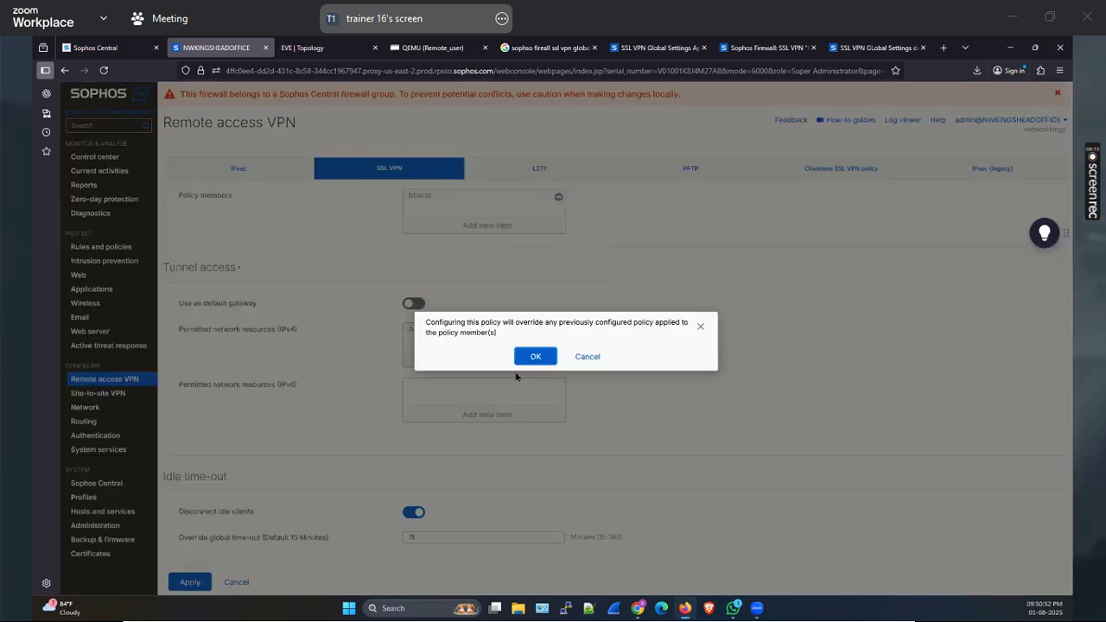
key(Return)
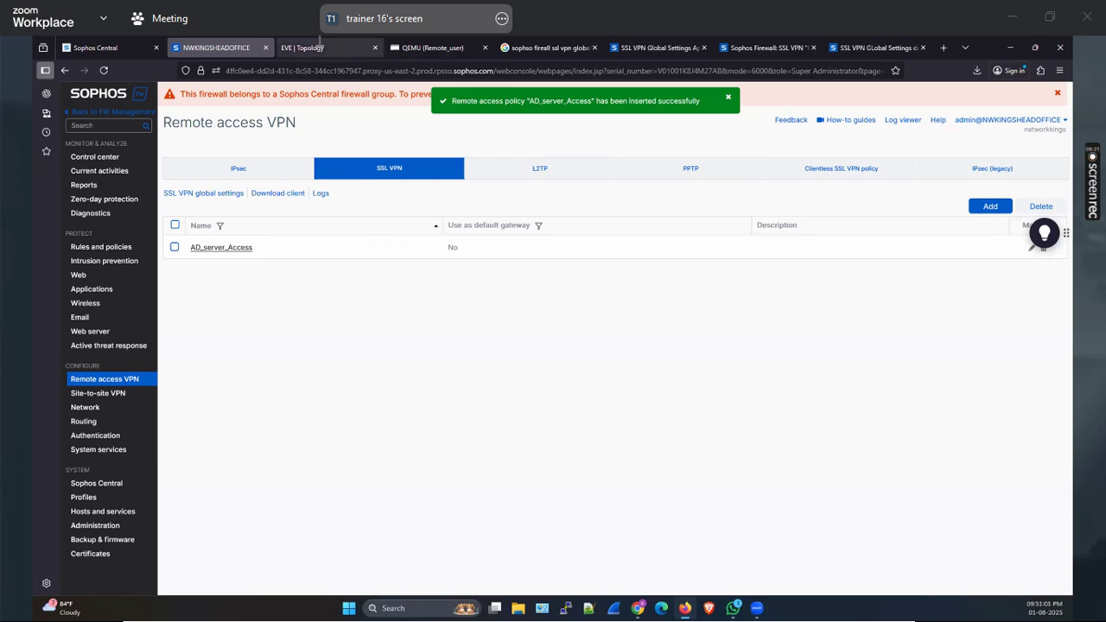
Close the remote desktop window in the QEMU (Remote_user) tab, confirming Leave on the third attempt
click(442, 45)
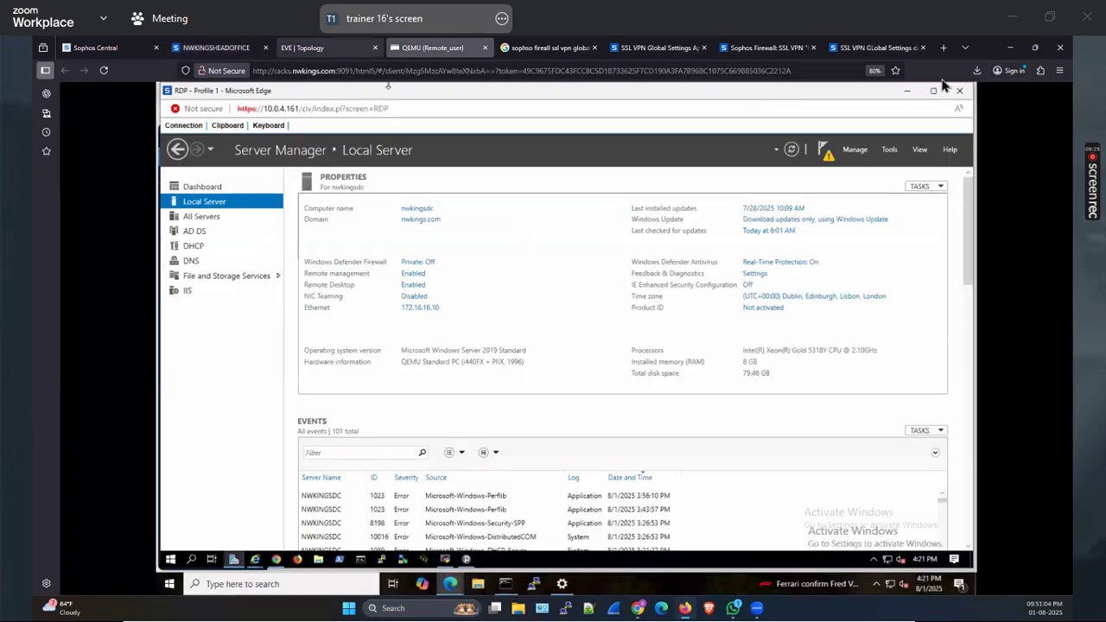
click(959, 91)
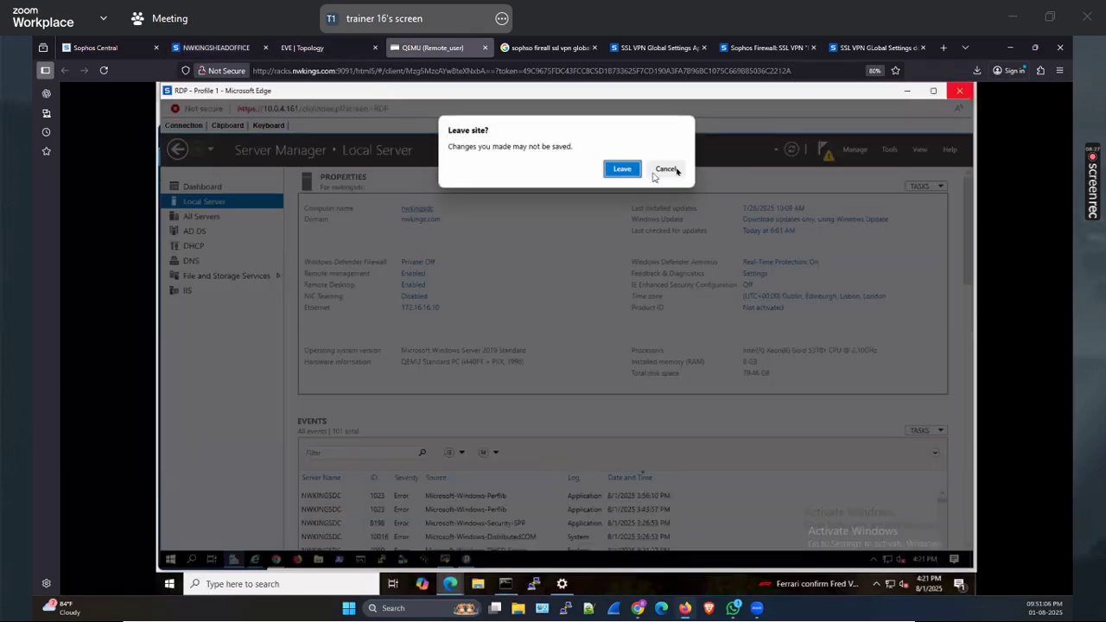
click(671, 170)
click(957, 98)
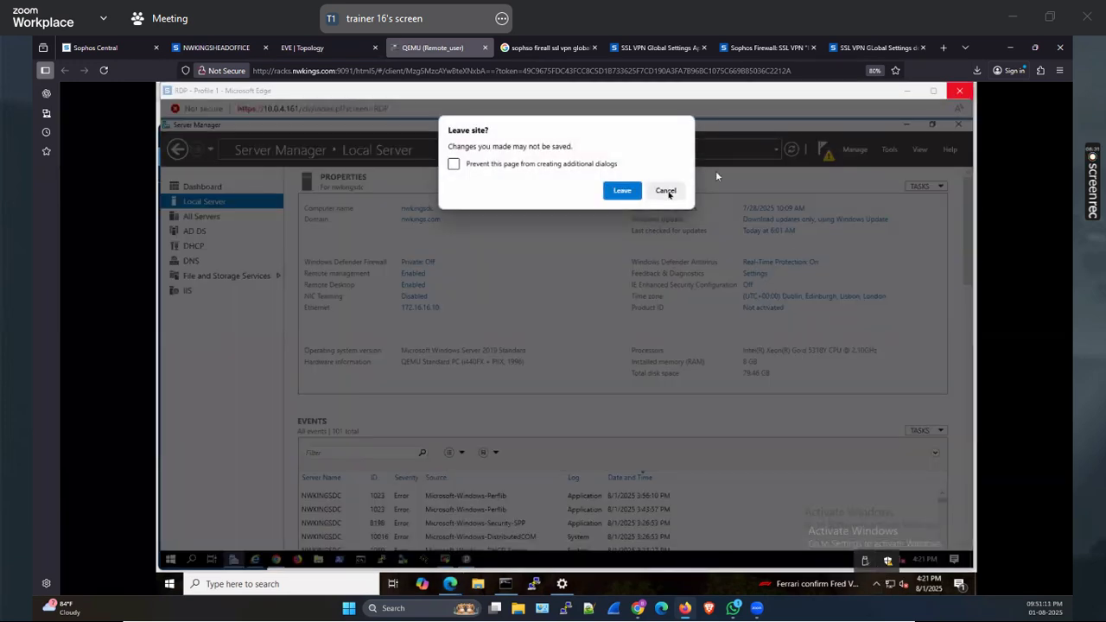
click(665, 190)
click(961, 93)
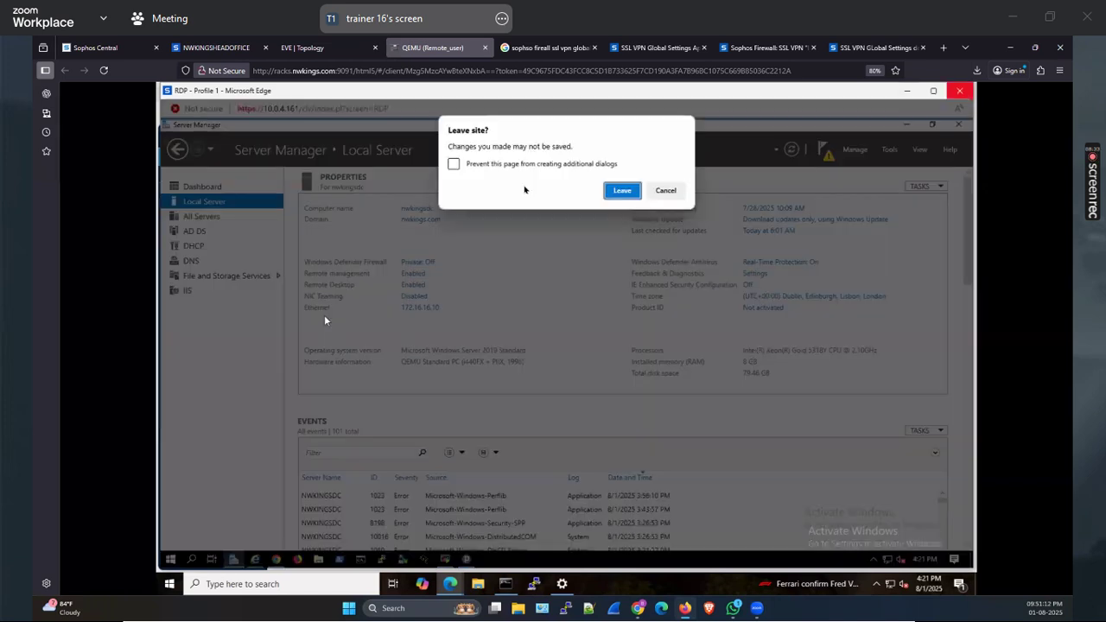
click(621, 191)
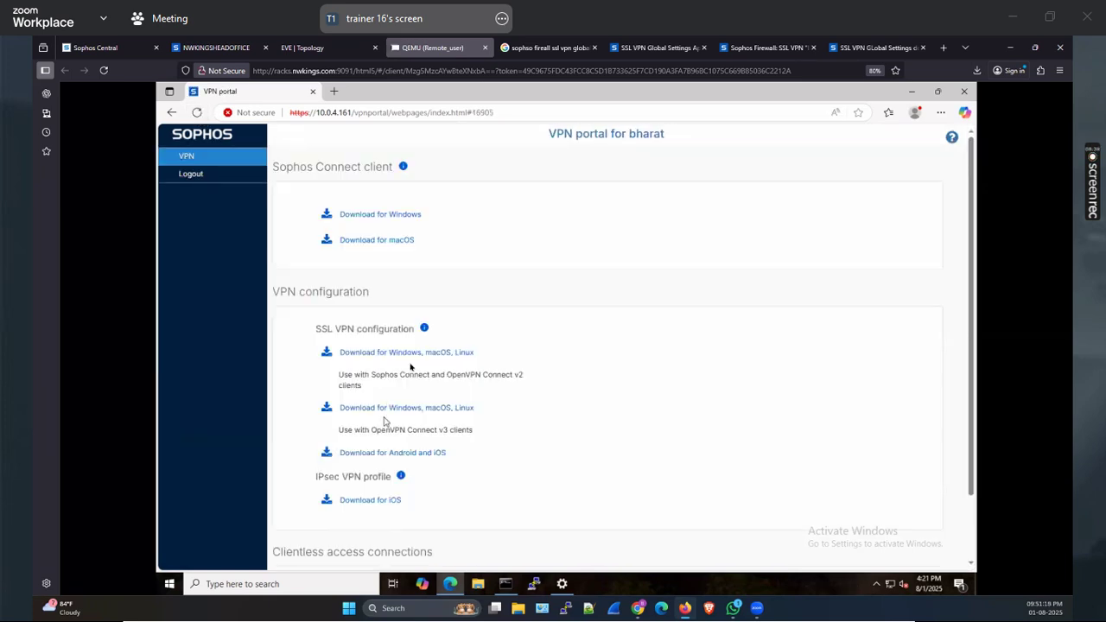
Review the Sophos Connect configuration download and its note on the VPN portal
drag(339, 351, 594, 378)
scroll(593, 378, down, 1)
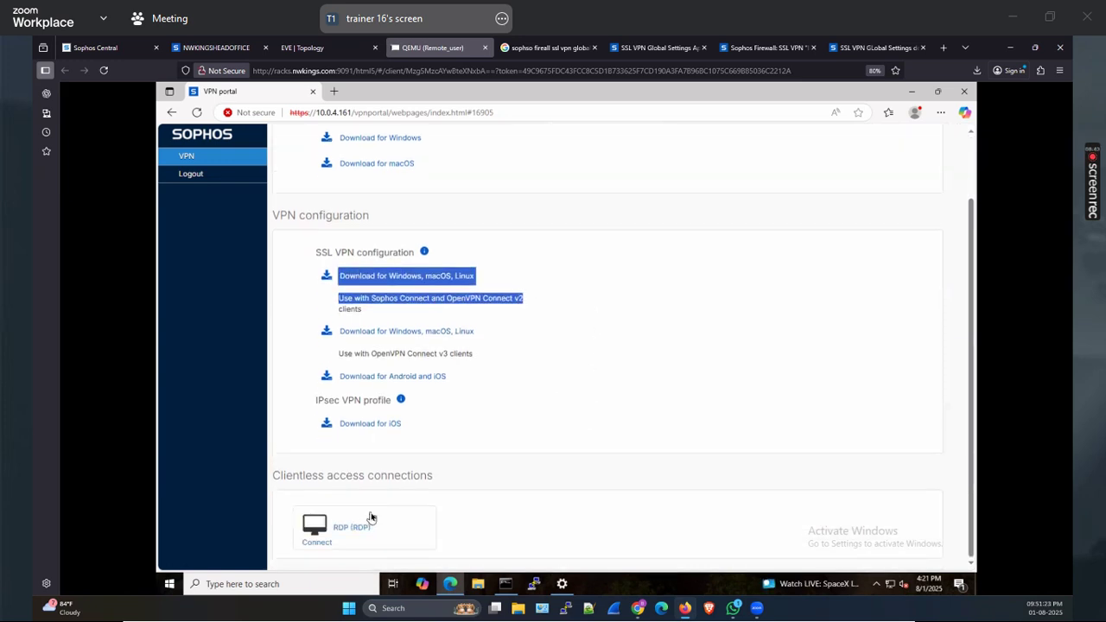
click(620, 429)
scroll(619, 423, up, 1)
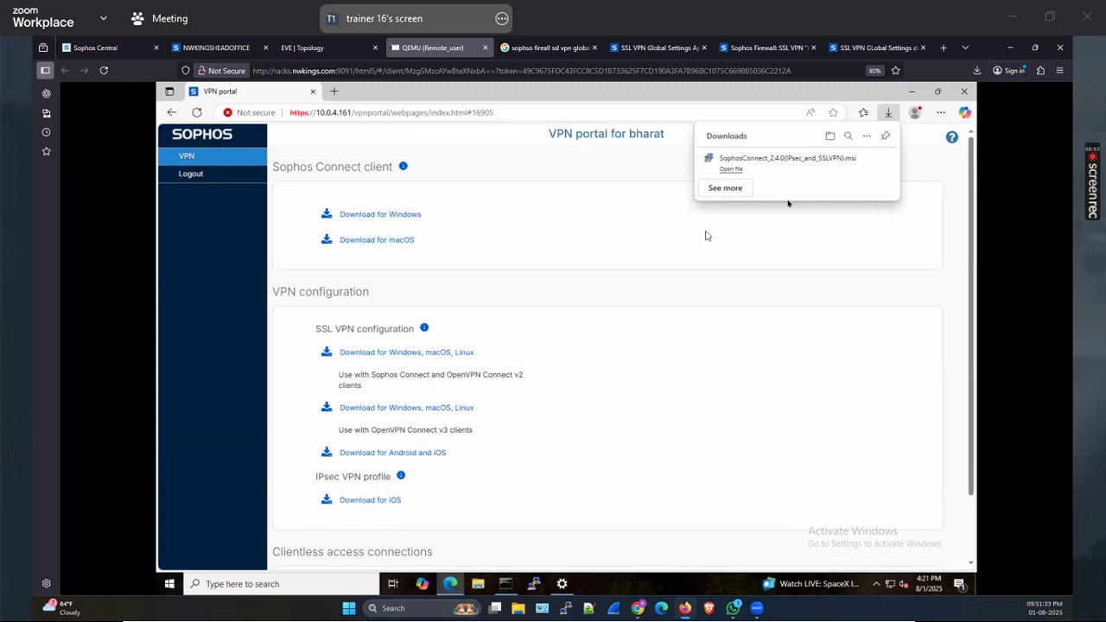
Install Sophos Connect, accepting the EULA and setting it to launch when the installer closes
click(802, 168)
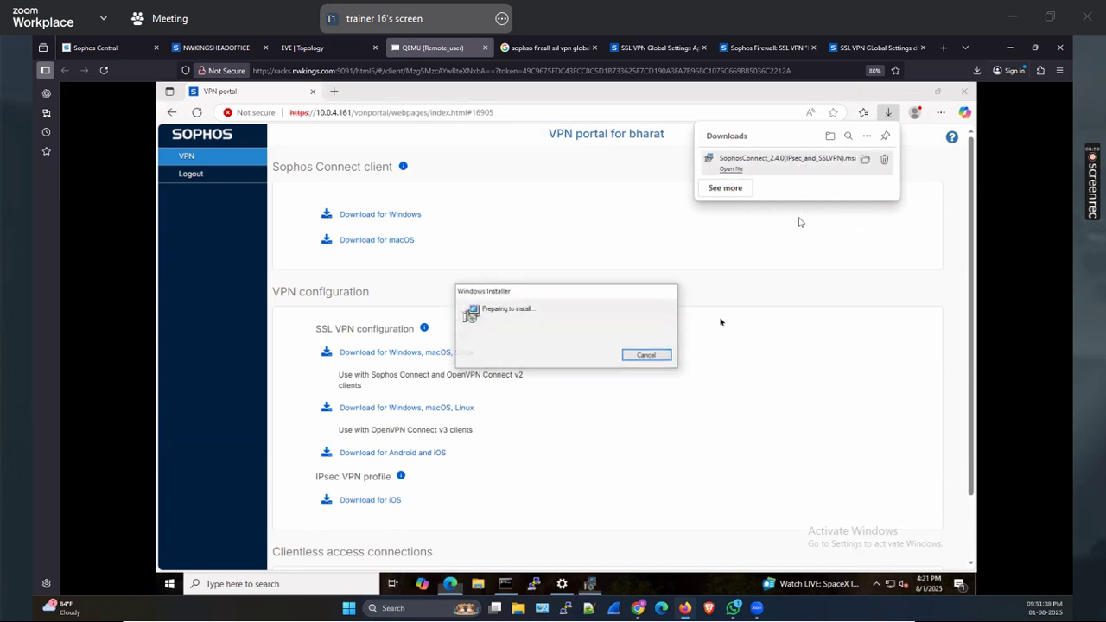
click(551, 399)
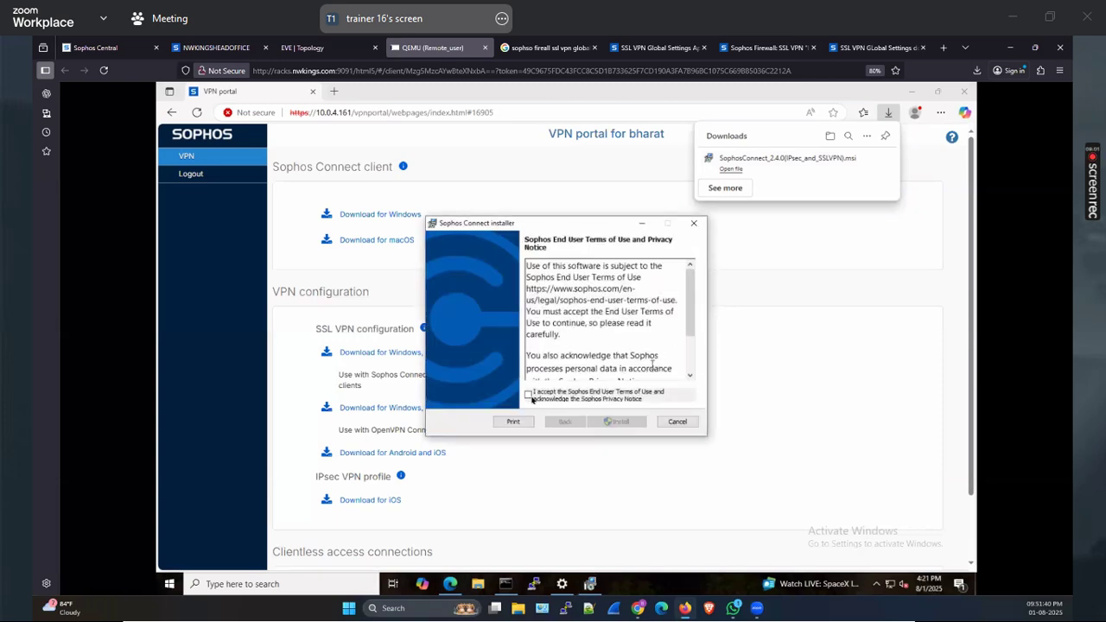
click(623, 422)
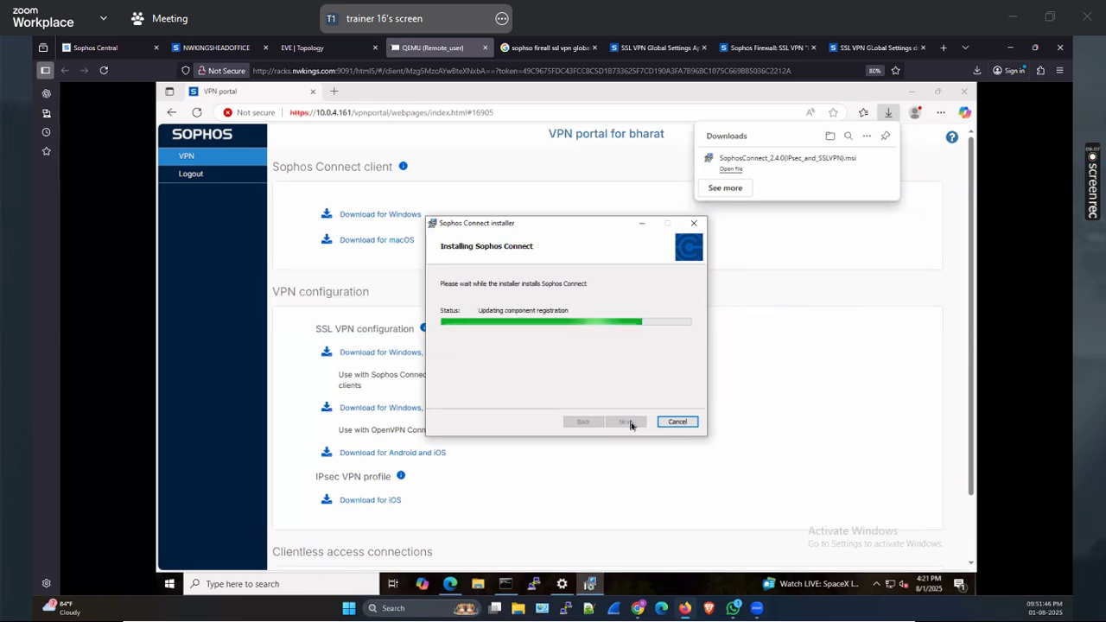
click(290, 379)
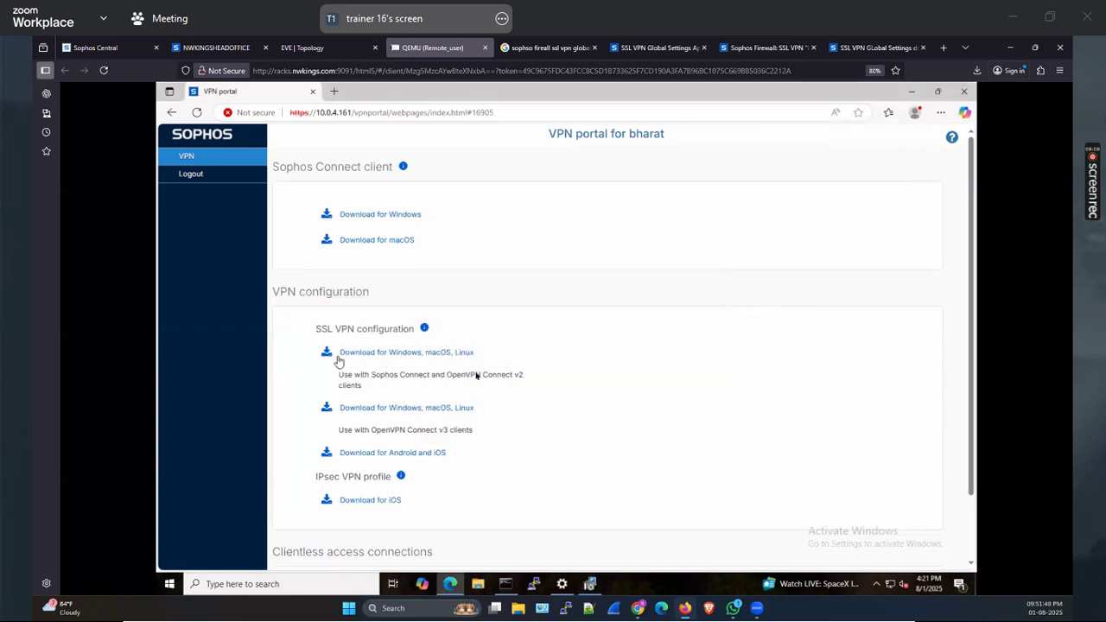
click(593, 584)
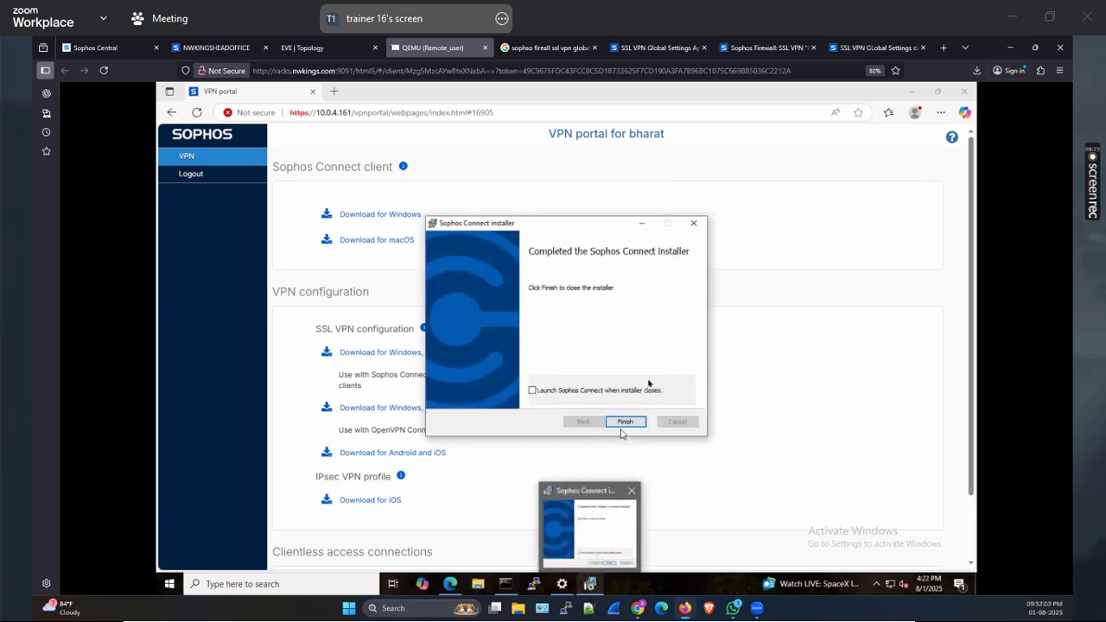
click(532, 390)
click(628, 423)
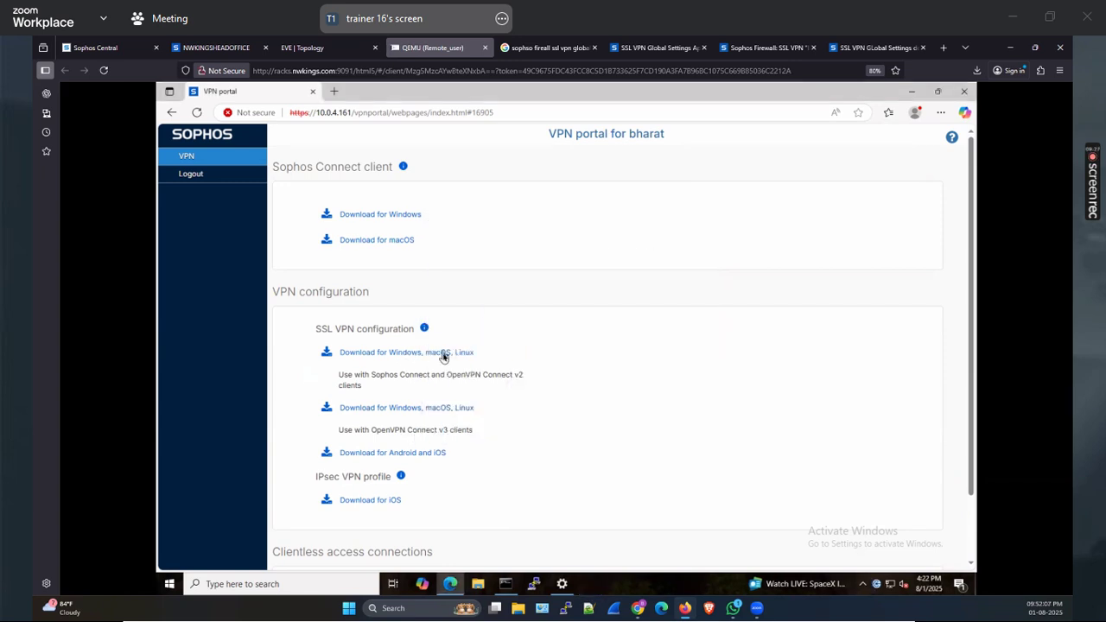
Download the SSL VPN .ovpn configuration and select it from Downloads for import into Sophos Connect
click(442, 356)
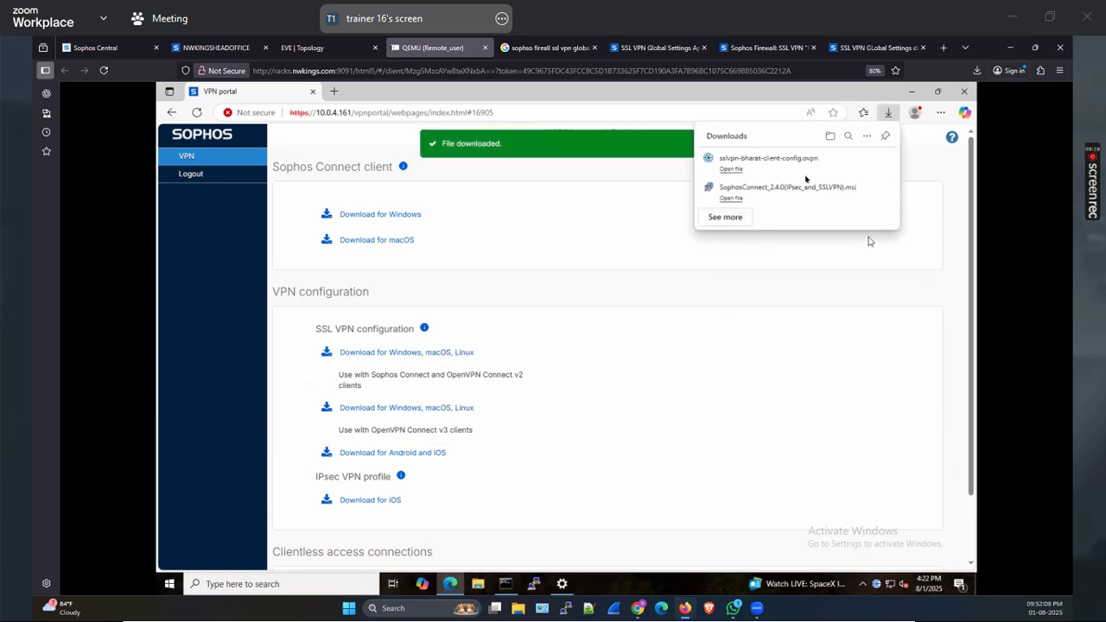
click(878, 585)
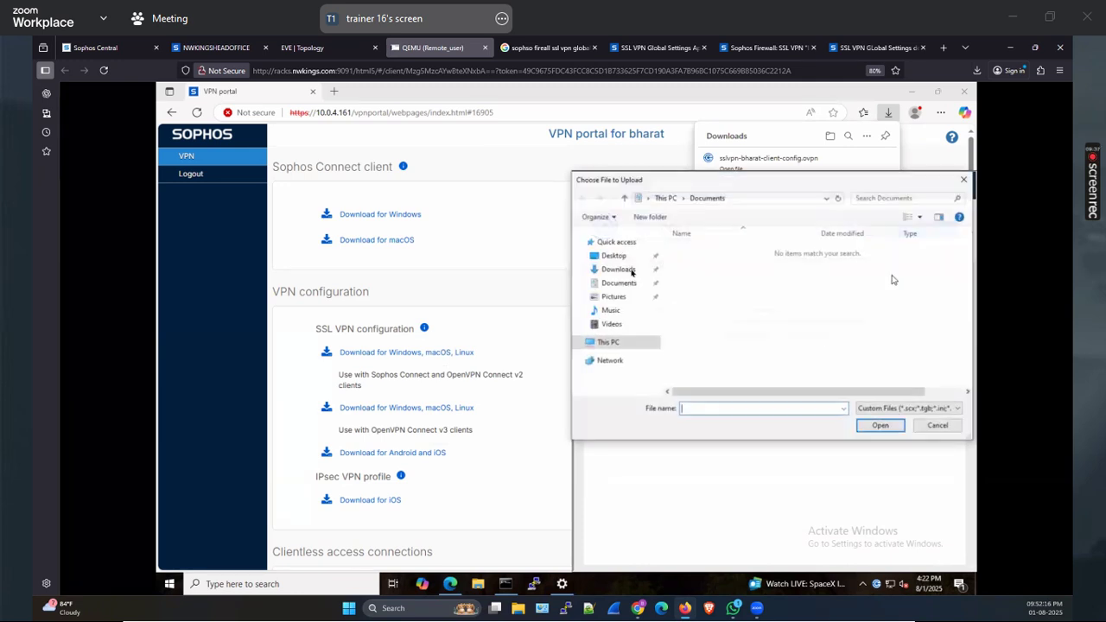
click(619, 269)
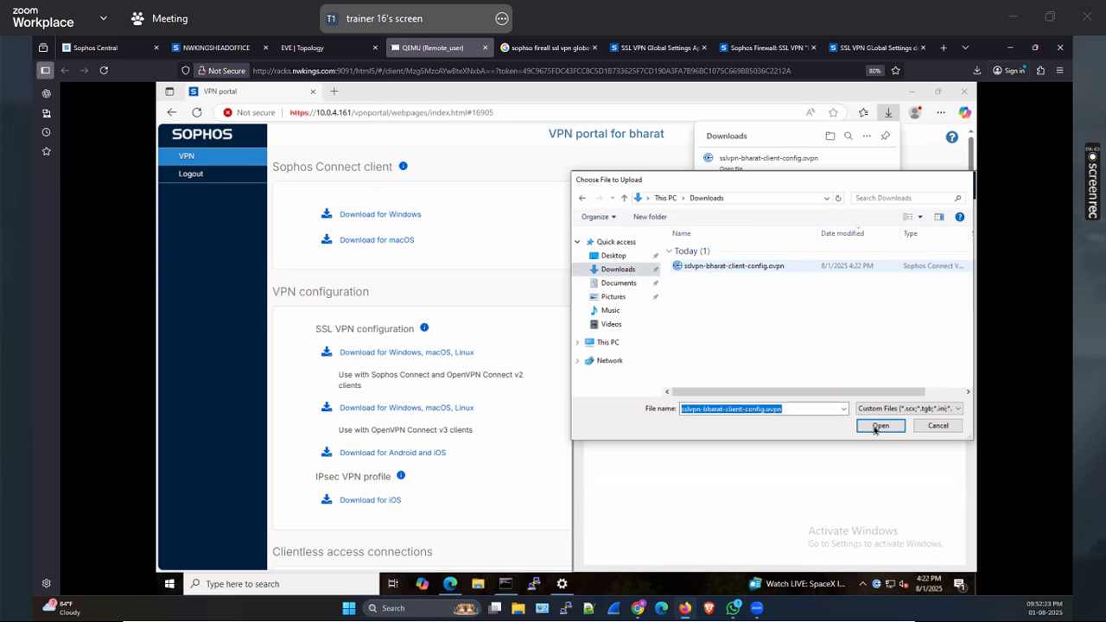
click(879, 426)
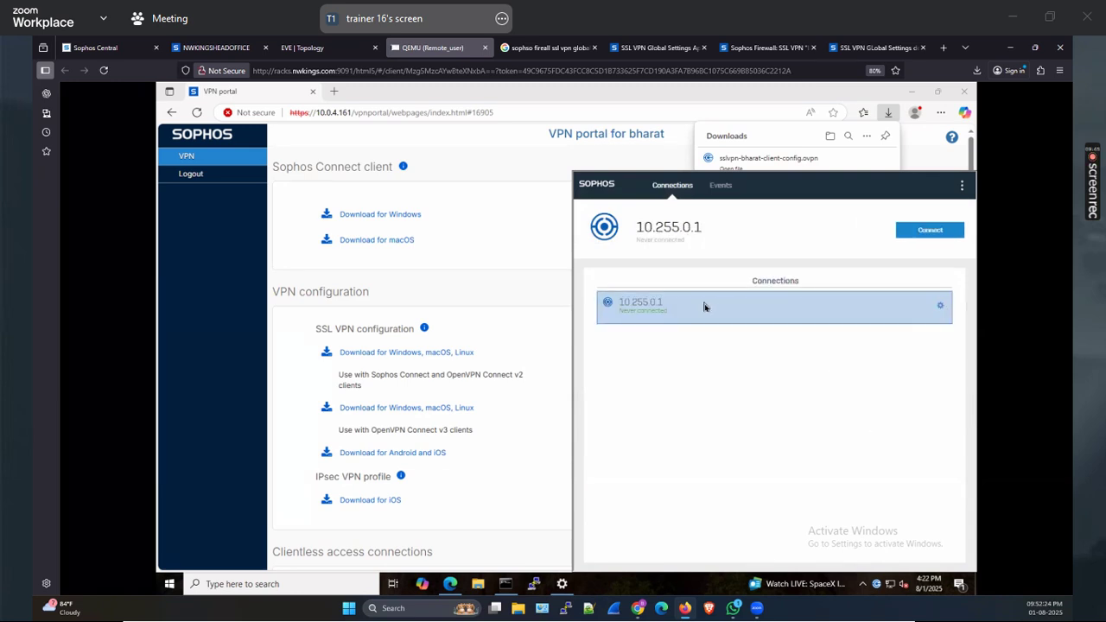
Sign in to the 10.255.0.1 connection in Sophos Connect, then show the downloaded config in Downloads
double_click(704, 308)
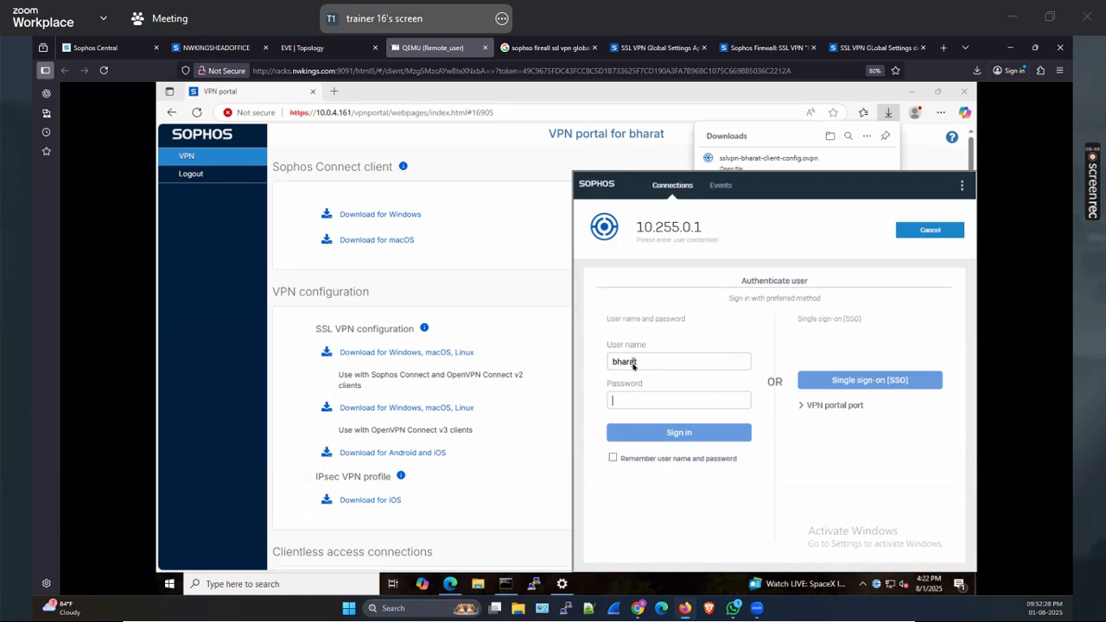
text(12)
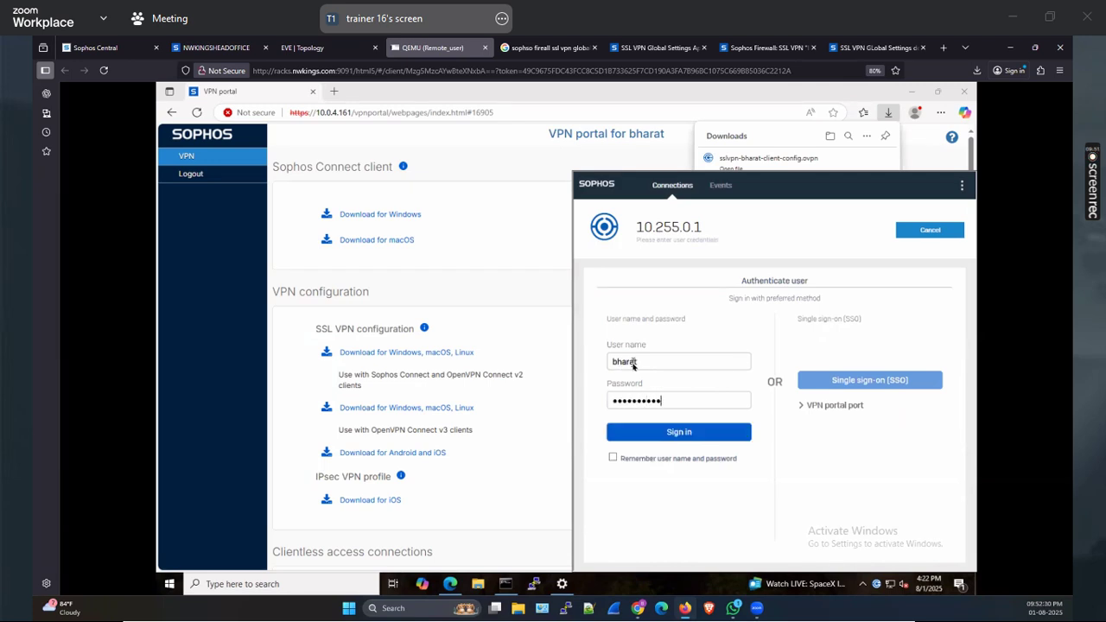
key(Return)
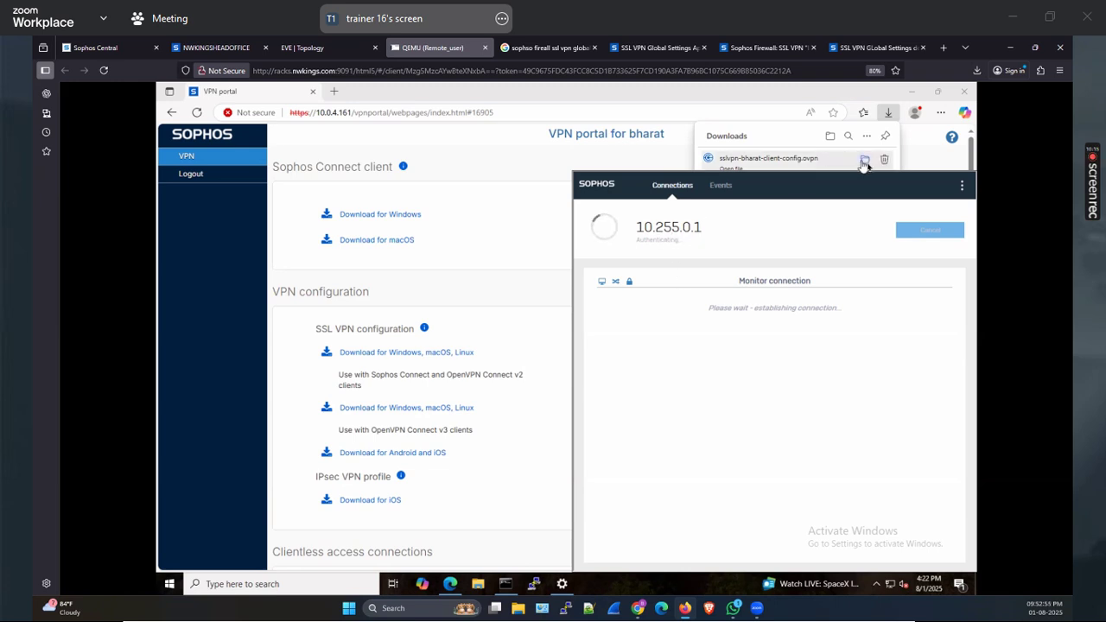
click(865, 160)
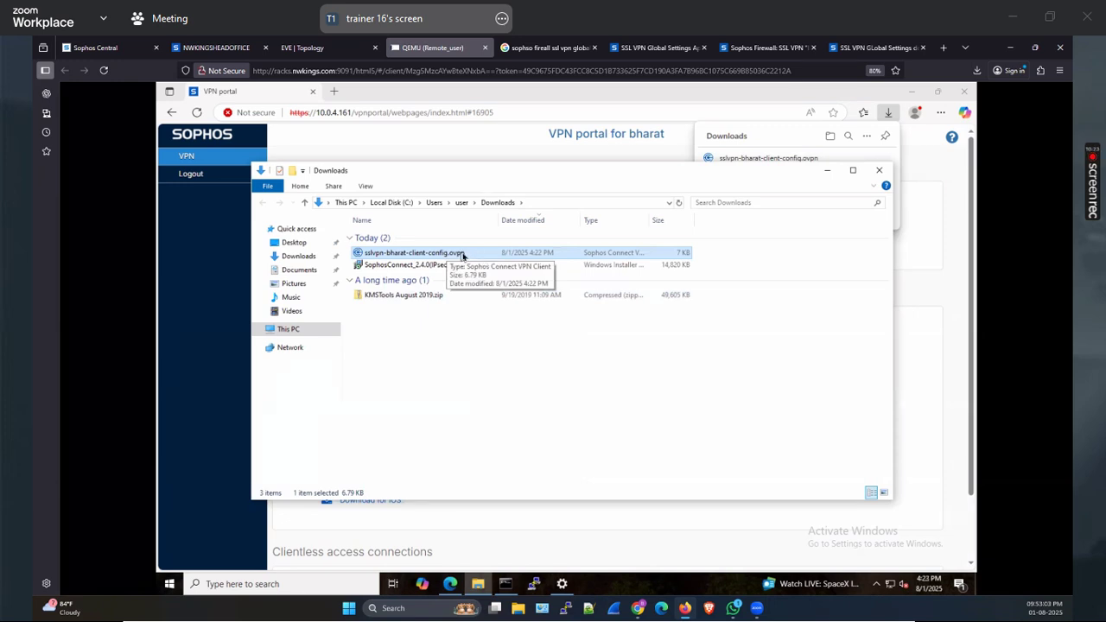
Open the downloaded .ovpn config file with Notepad
right_click(462, 256)
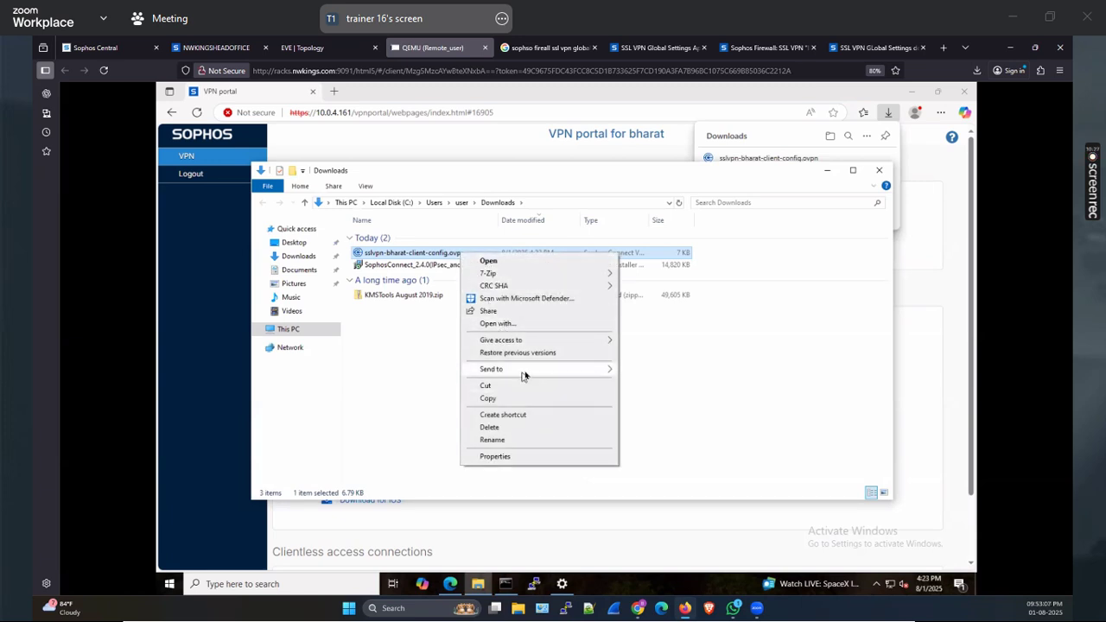
mouse_move(526, 374)
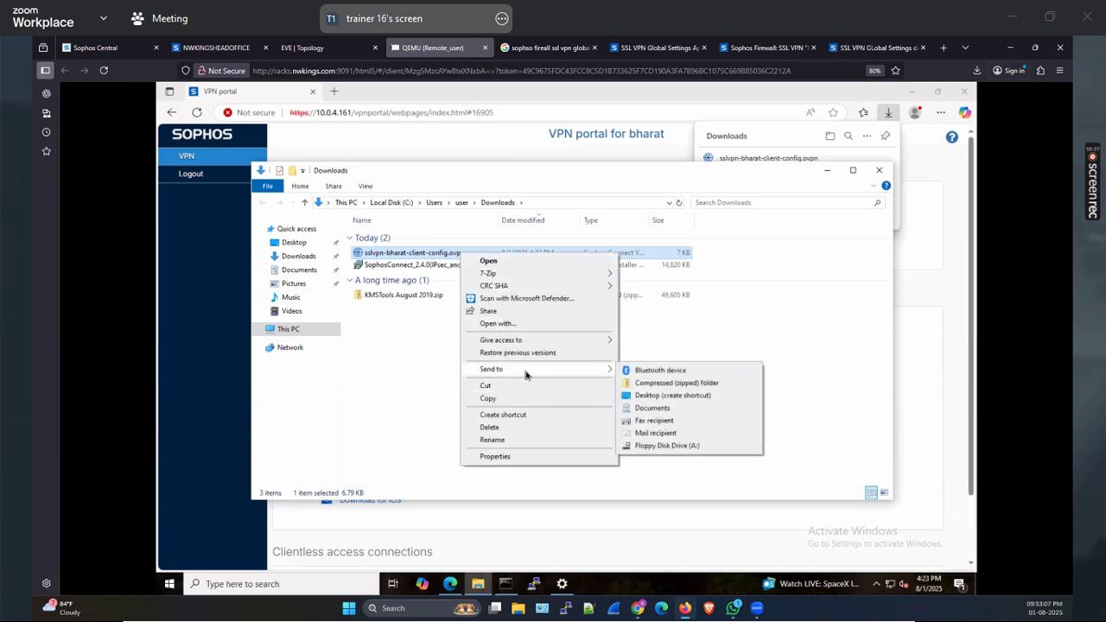
click(512, 324)
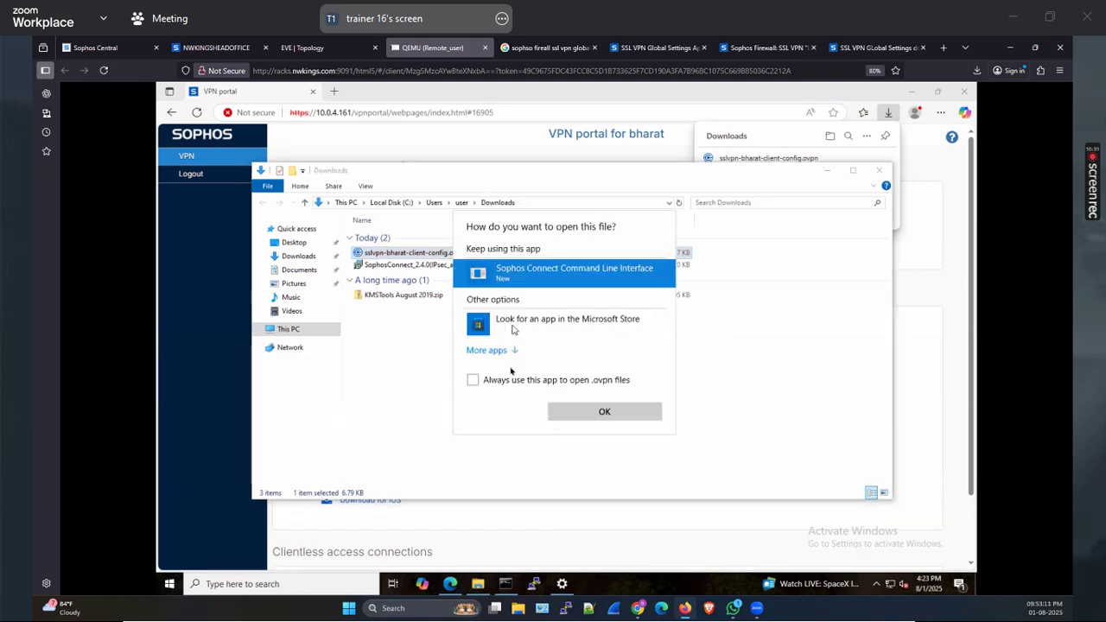
click(510, 352)
click(513, 376)
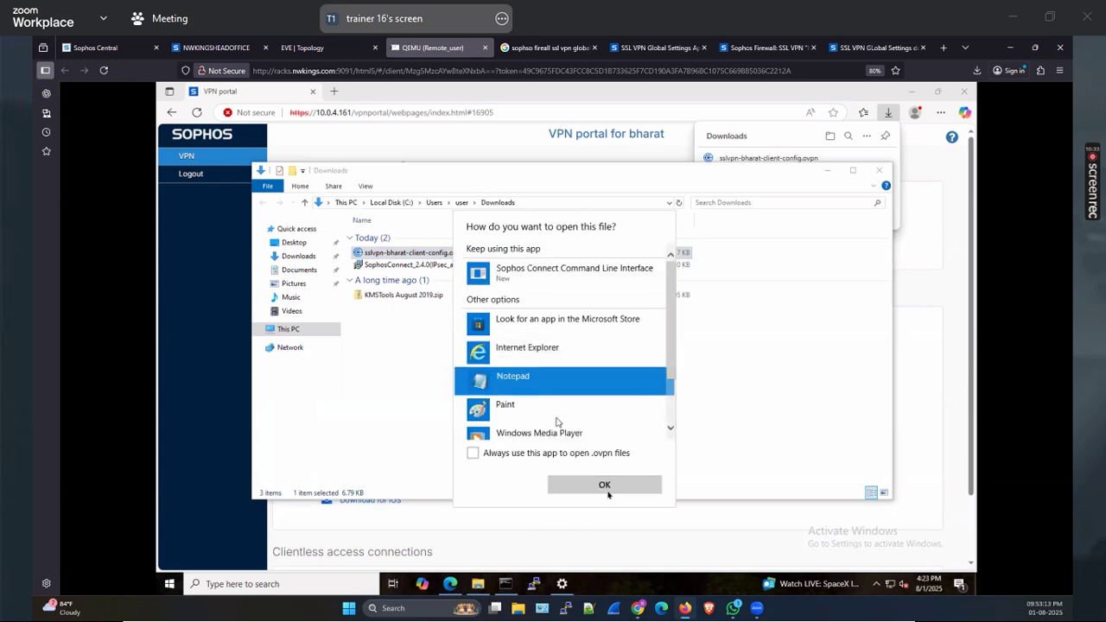
click(604, 485)
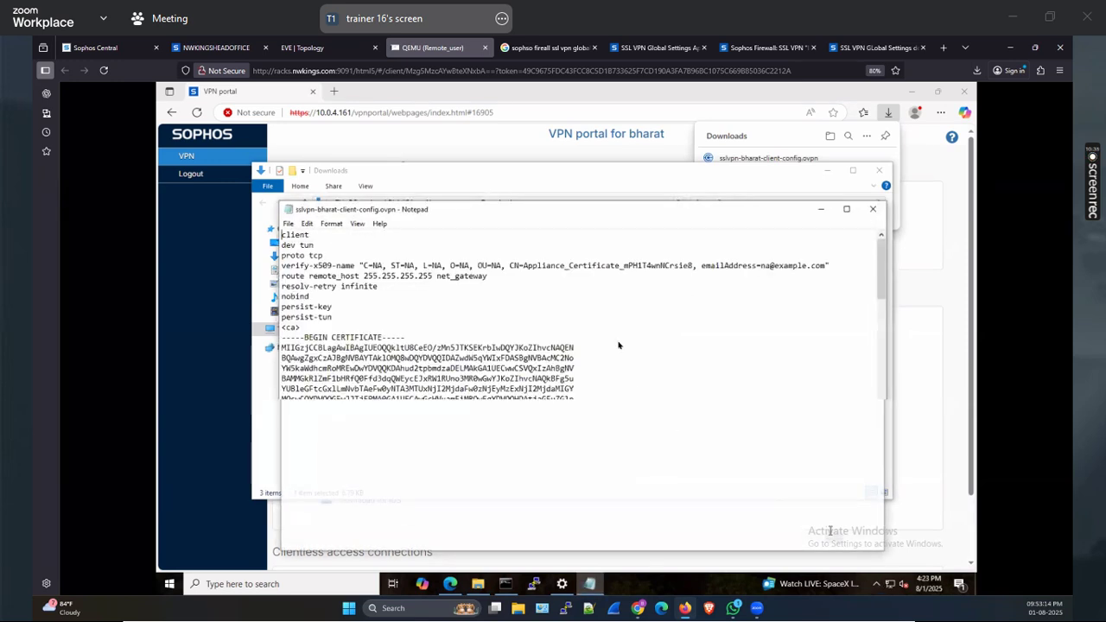
Review the remote lines, highlighting 10.255.0.1 on port 8443, then minimize Notepad
click(847, 209)
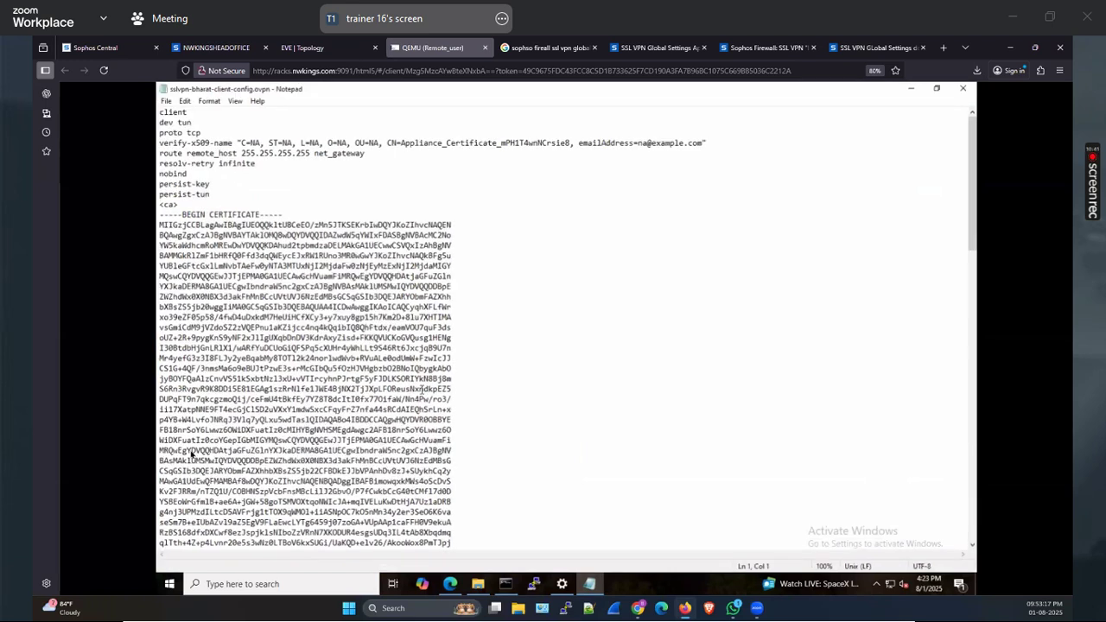
scroll(191, 454, down, 11)
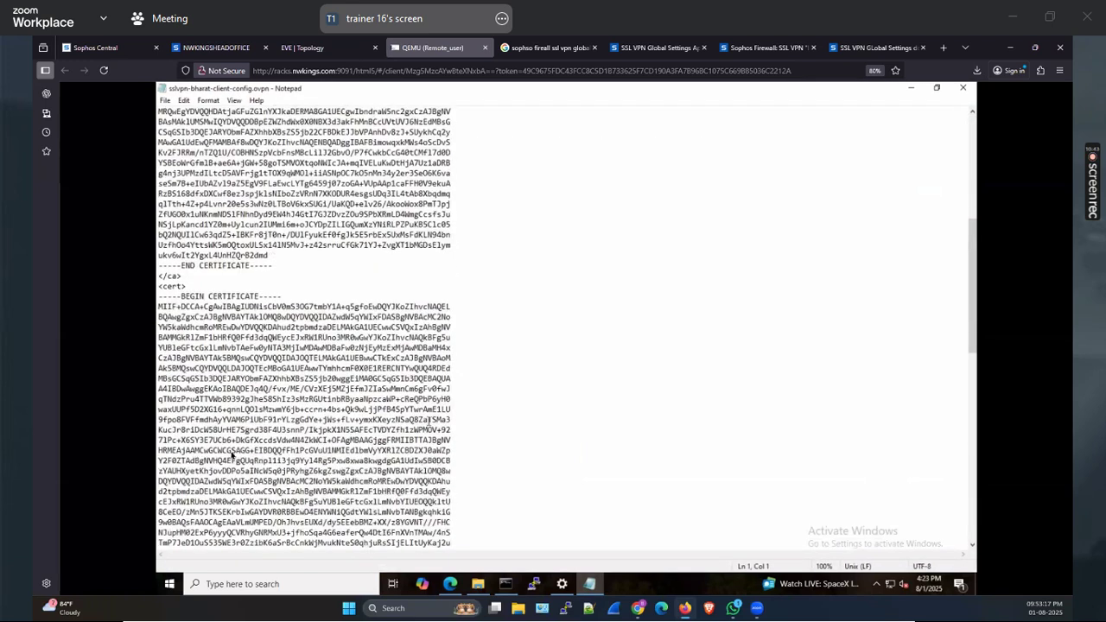
scroll(236, 454, down, 20)
drag(191, 450, 235, 451)
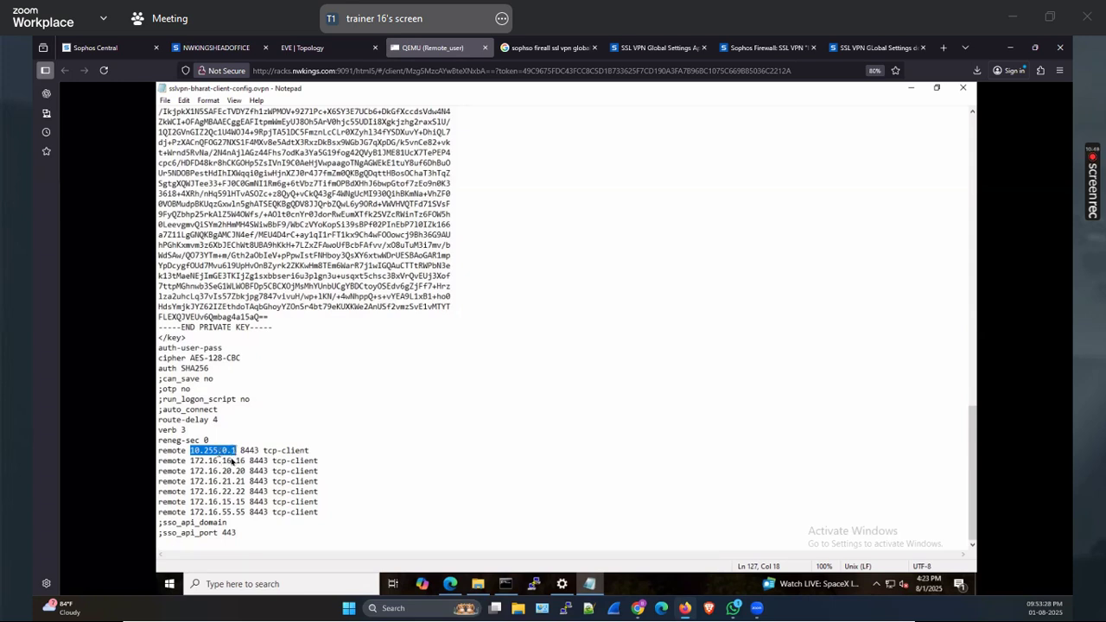
click(911, 88)
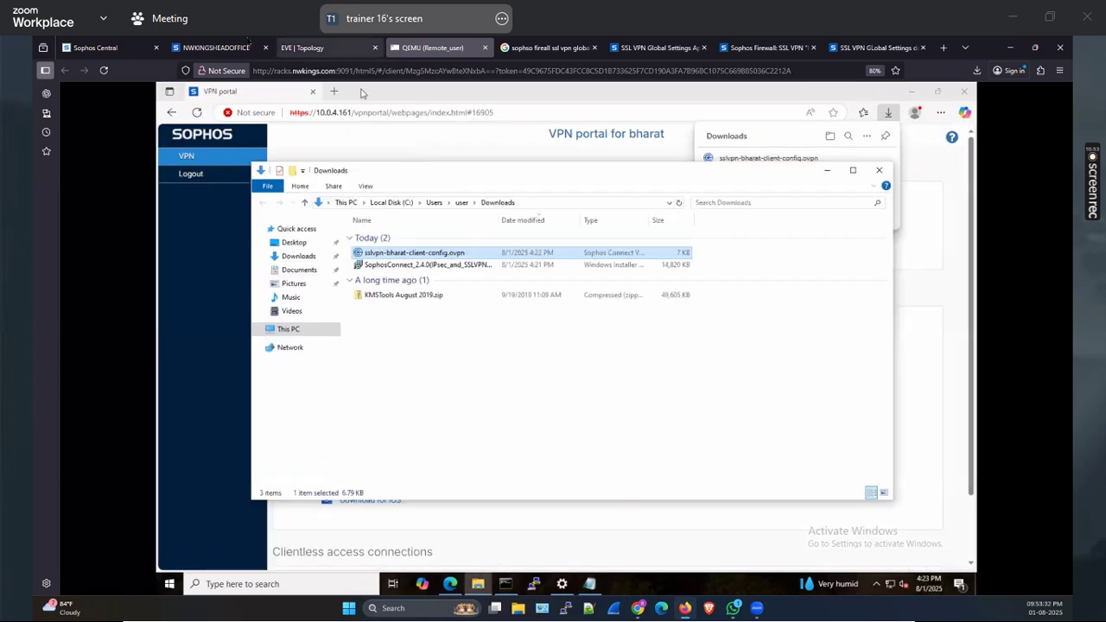
Close the SSL VPN global settings and the Downloads window, then highlight the six 172.16 remote lines
key(ctrl+2)
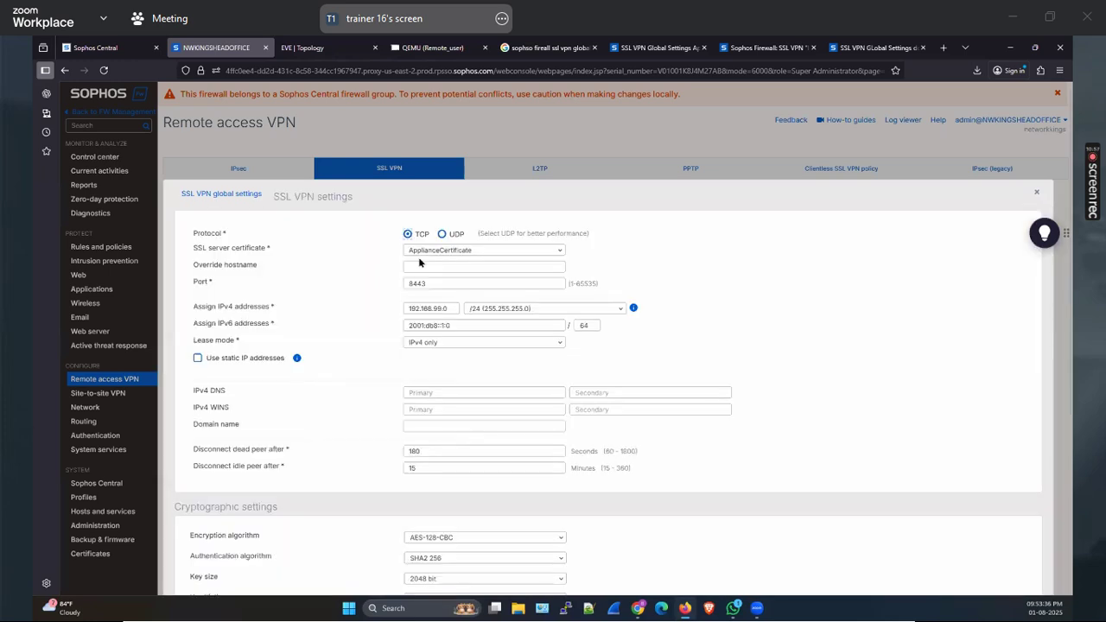
scroll(346, 340, down, 3)
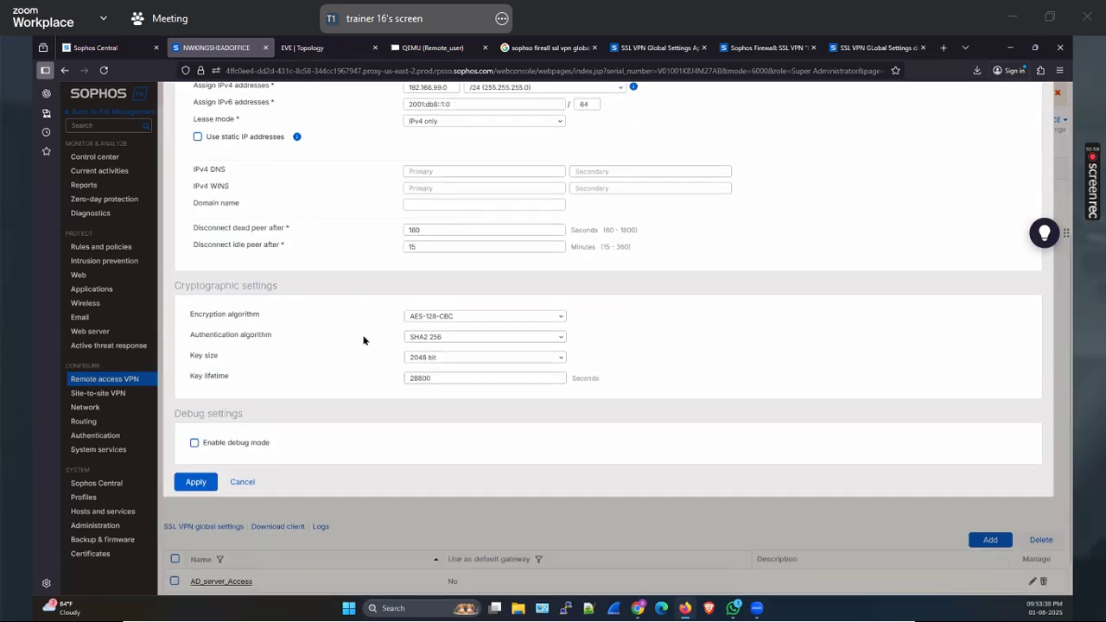
click(243, 482)
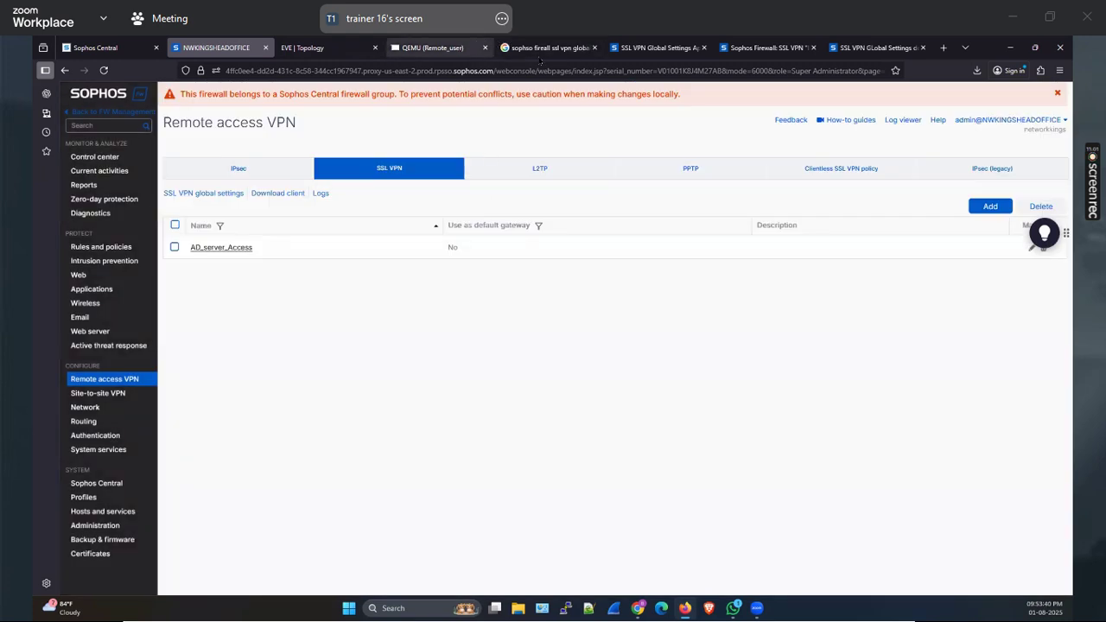
click(437, 48)
click(878, 173)
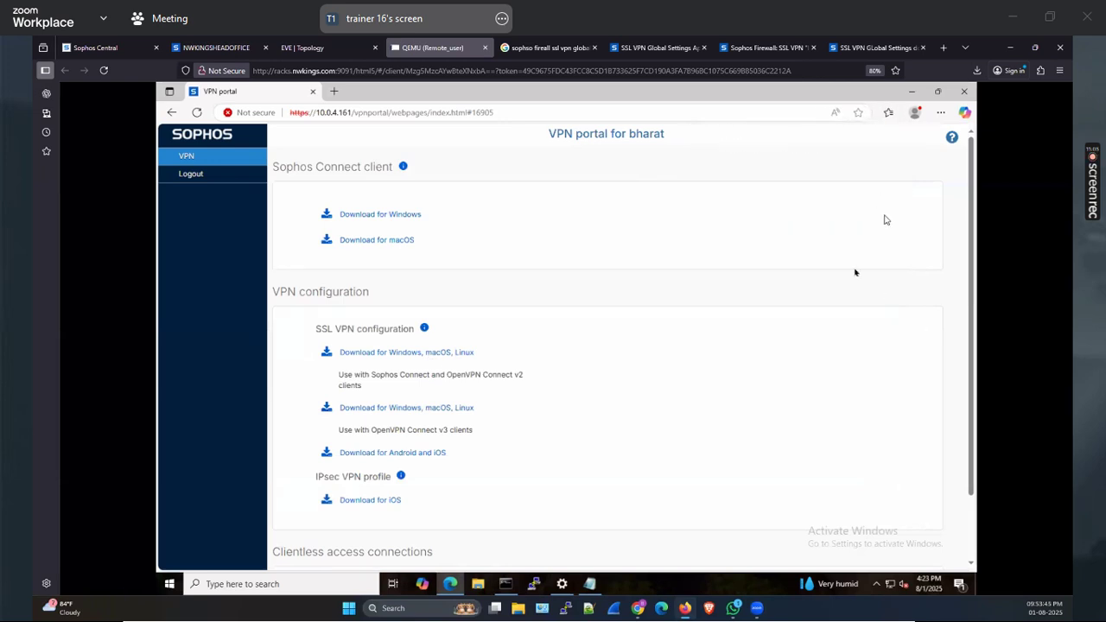
click(590, 584)
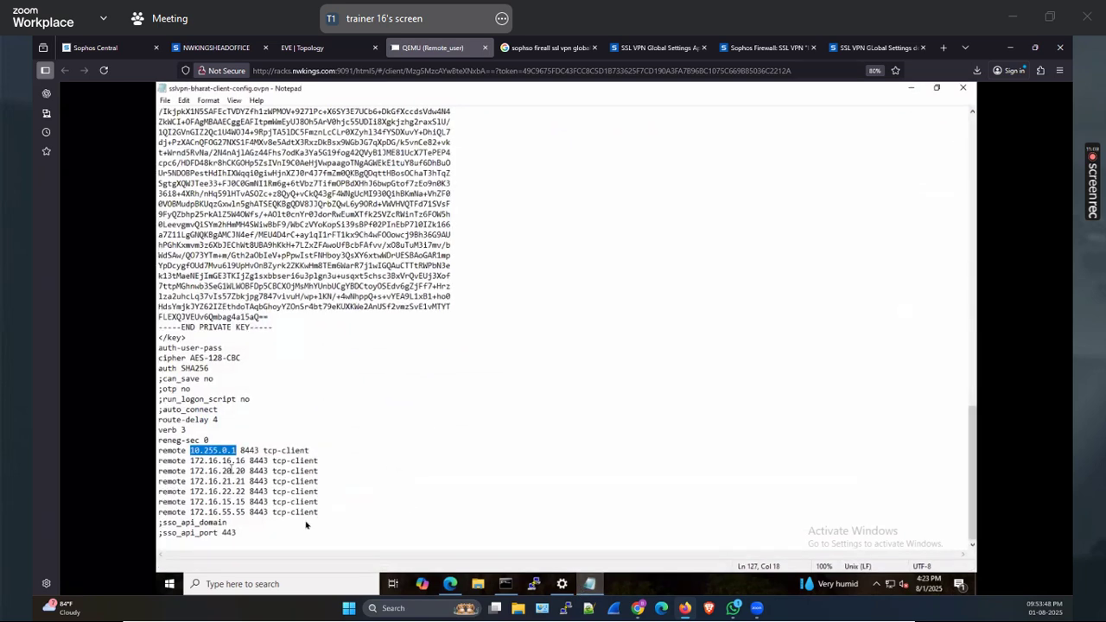
drag(319, 513, 158, 460)
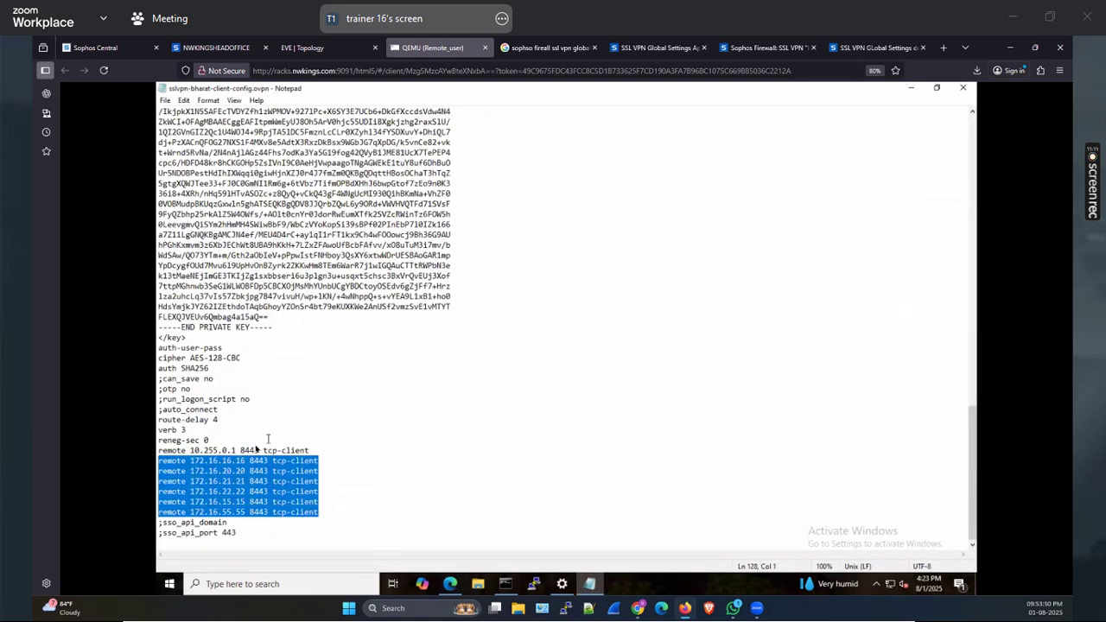
Compare the firewall's network interfaces with the 10.255.0.1 remote line, then close Notepad and log out
click(217, 47)
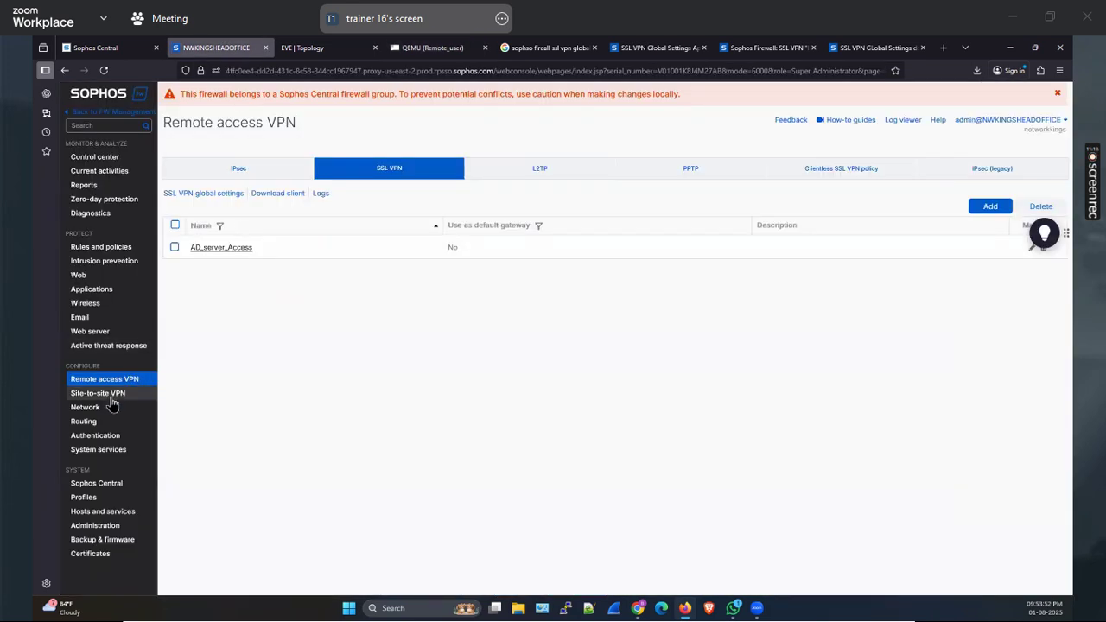
click(85, 407)
key(ctrl+Tab)
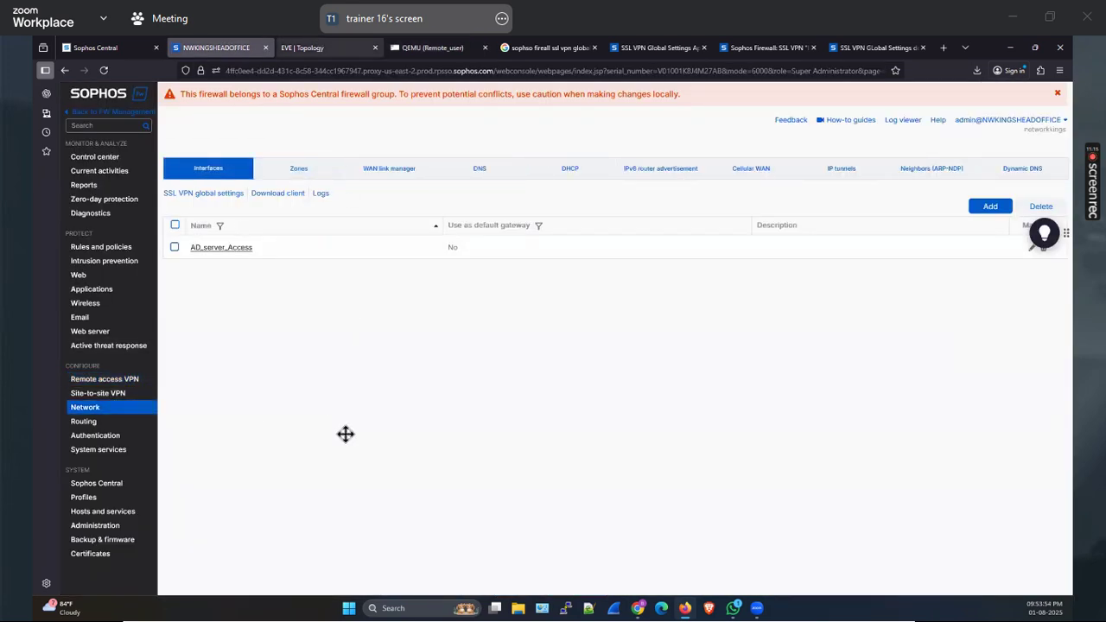
key(ctrl+Tab)
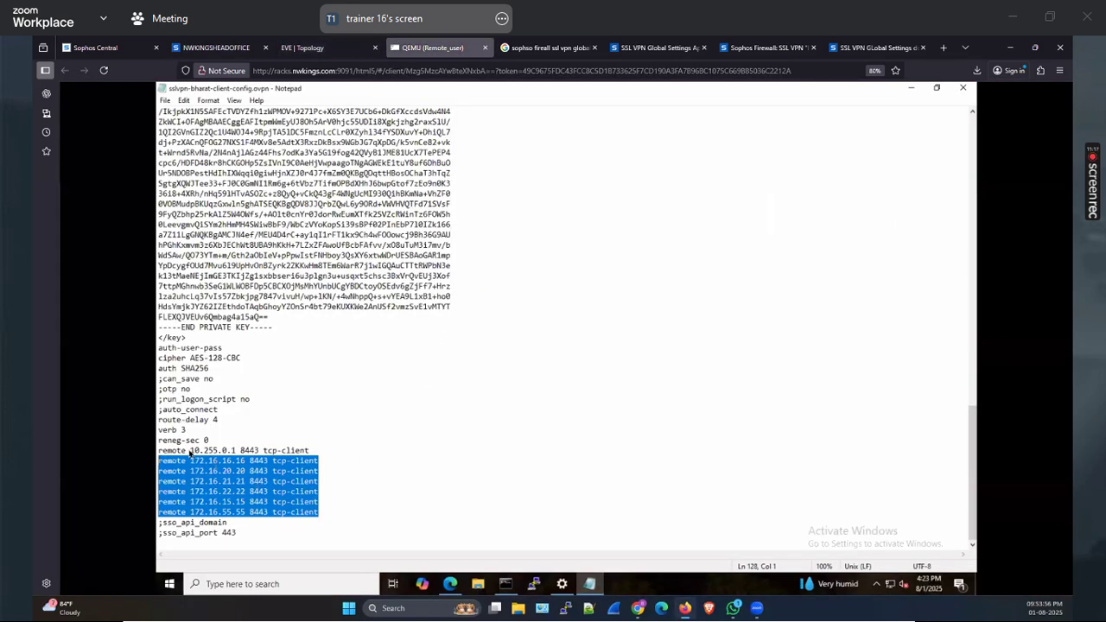
drag(189, 450, 234, 450)
key(ctrl+shift+Tab)
key(ctrl+shift+Tab)
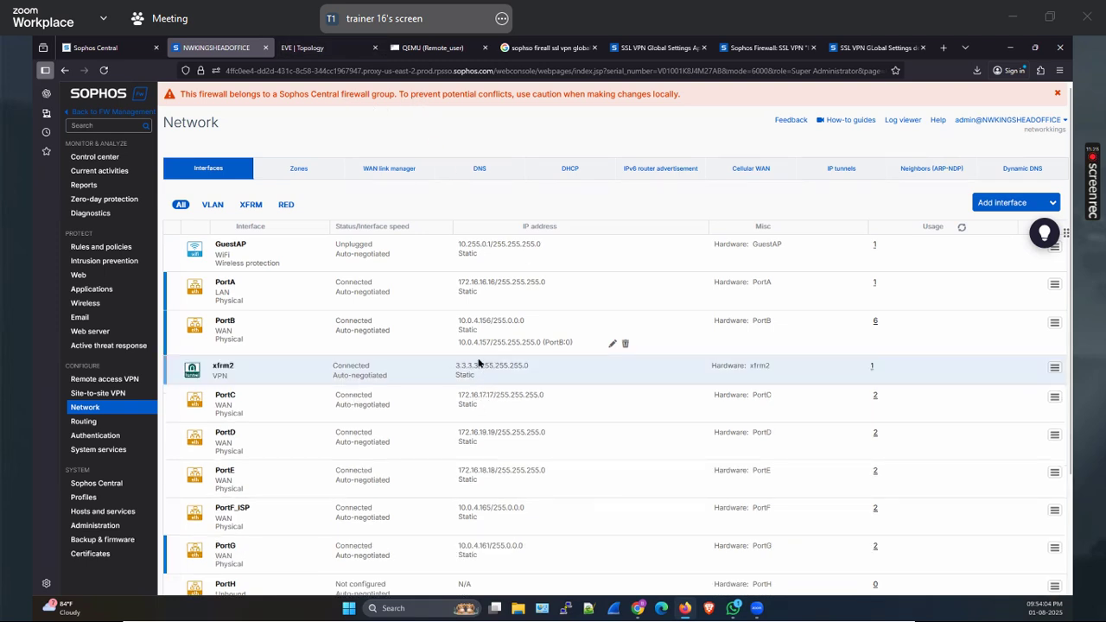
click(432, 49)
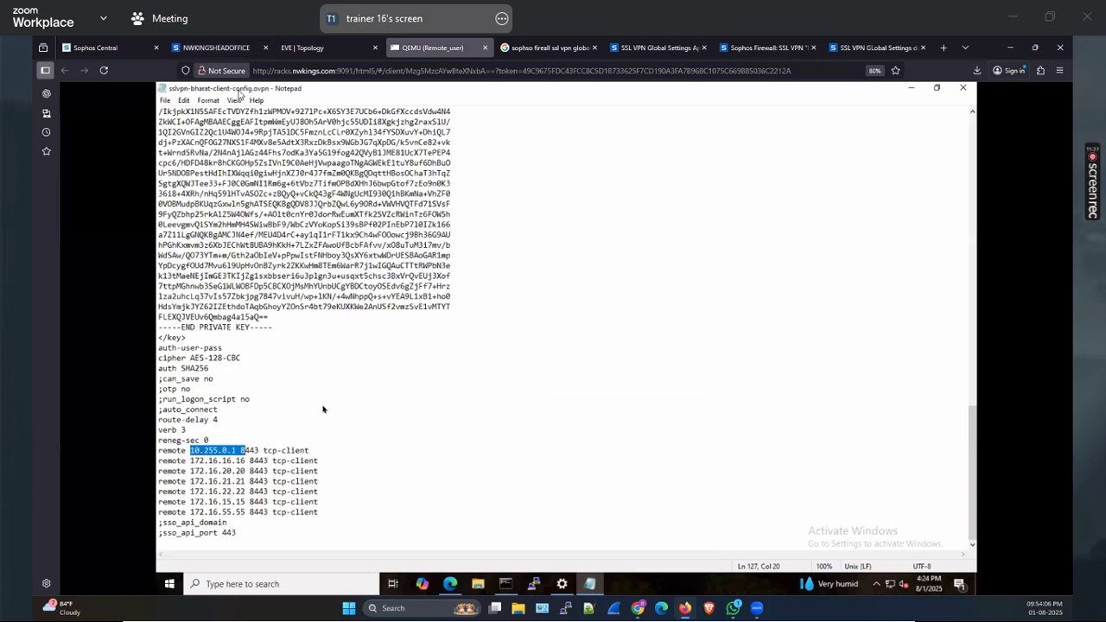
click(964, 90)
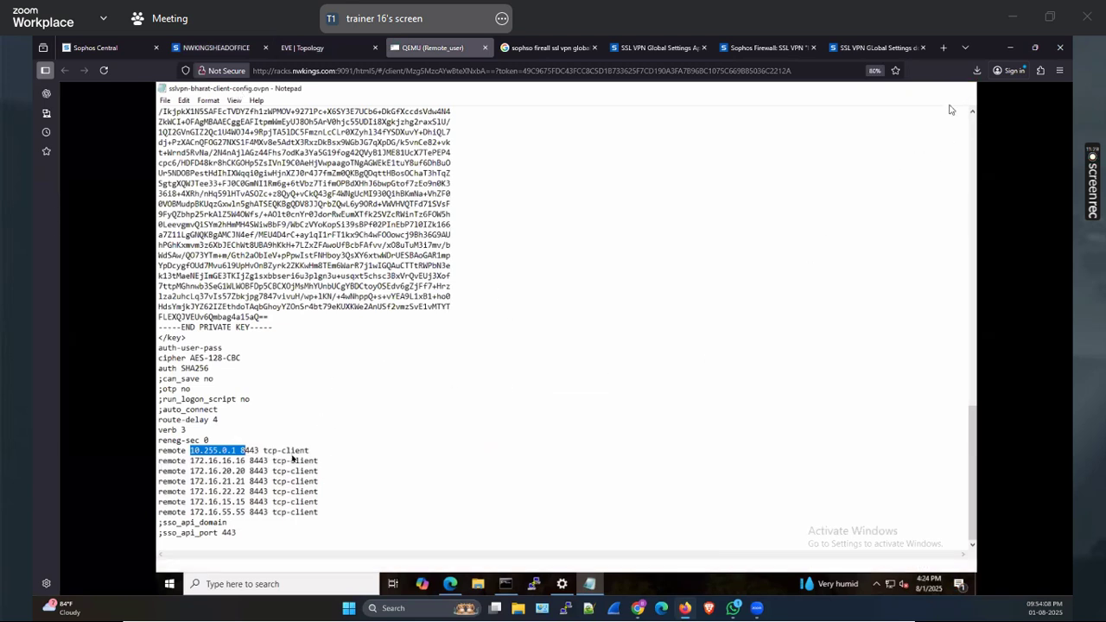
click(207, 176)
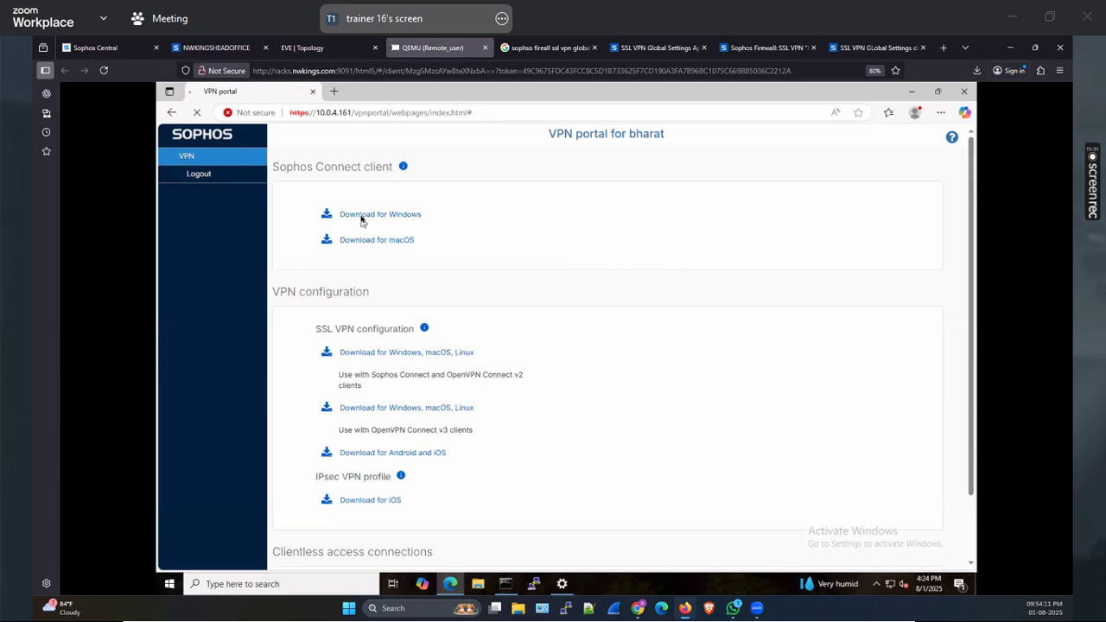
Log back in to the VPN portal and download the SSL VPN configuration again
click(378, 337)
text(b)
key(Tab)
text(****)
key(Return)
click(398, 354)
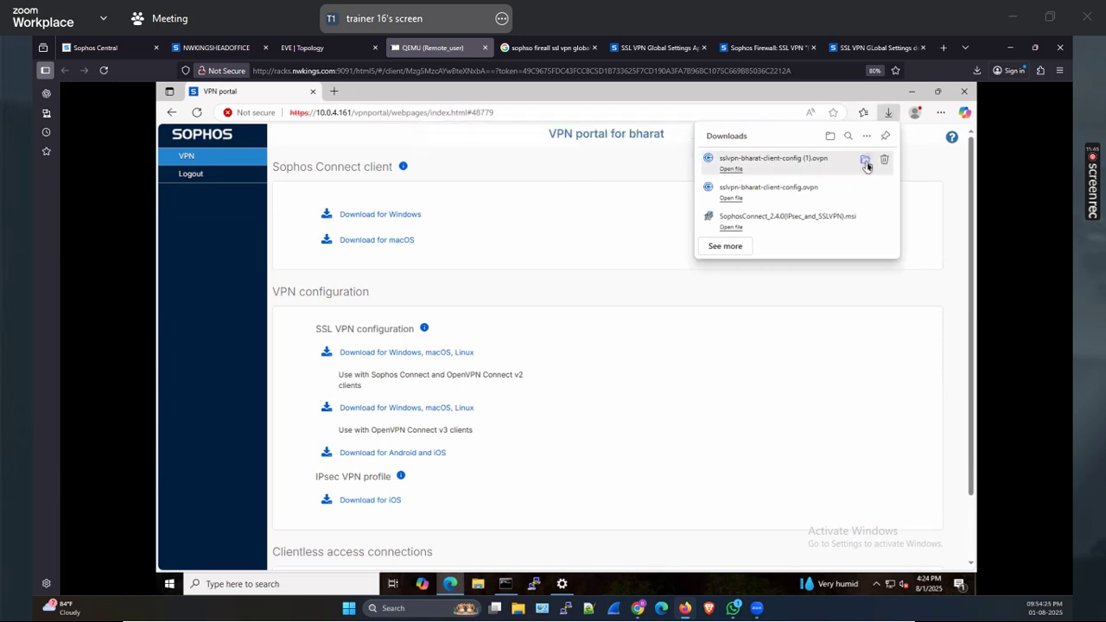
Open the re-downloaded .ovpn in Notepad and highlight the 10.255.0.1 gateway on the first remote line
click(866, 160)
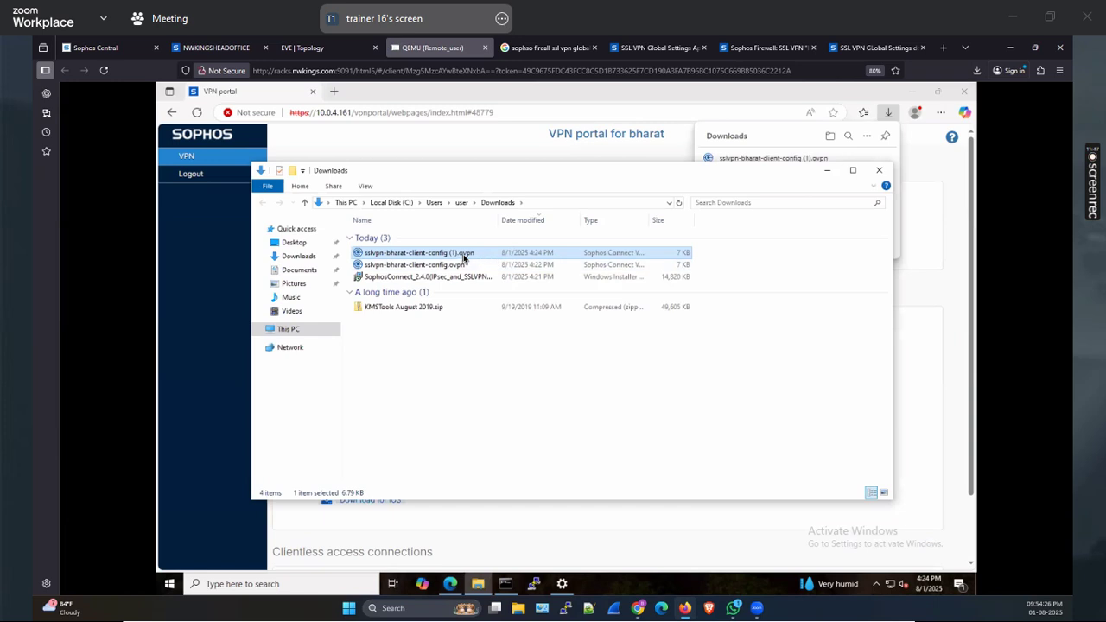
right_click(463, 257)
mouse_move(502, 333)
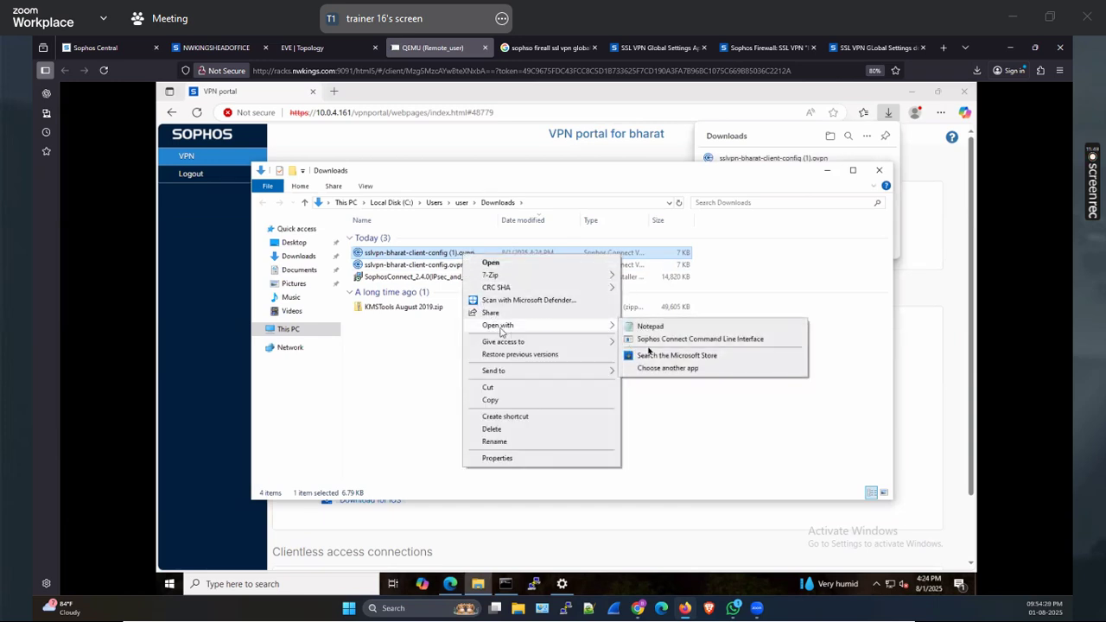
click(650, 326)
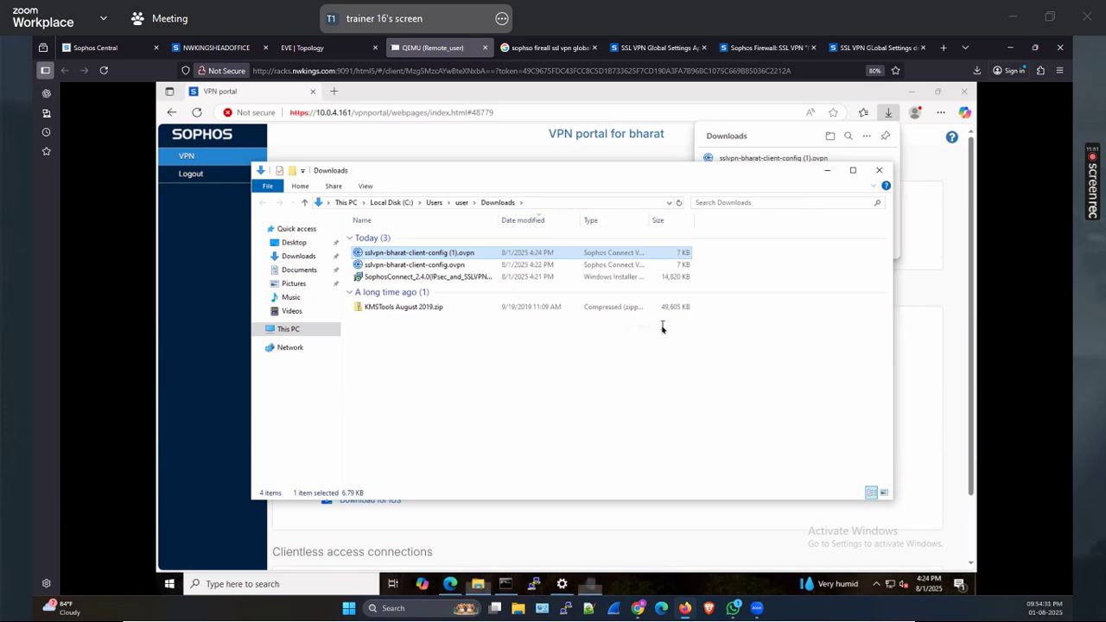
scroll(662, 326, down, 8)
click(853, 171)
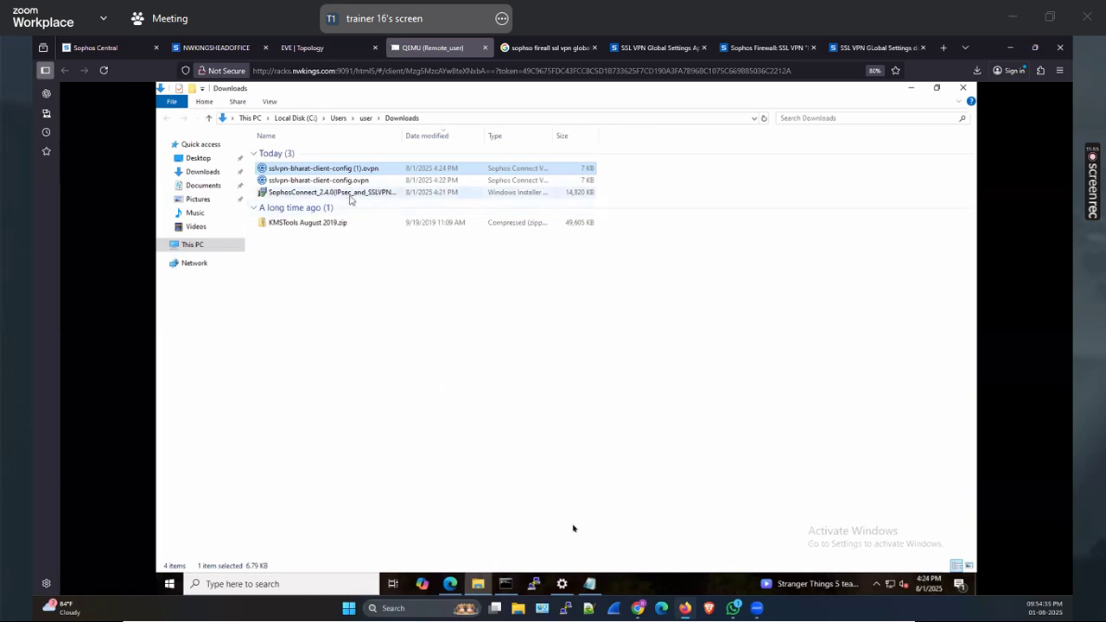
click(593, 586)
scroll(553, 371, down, 3)
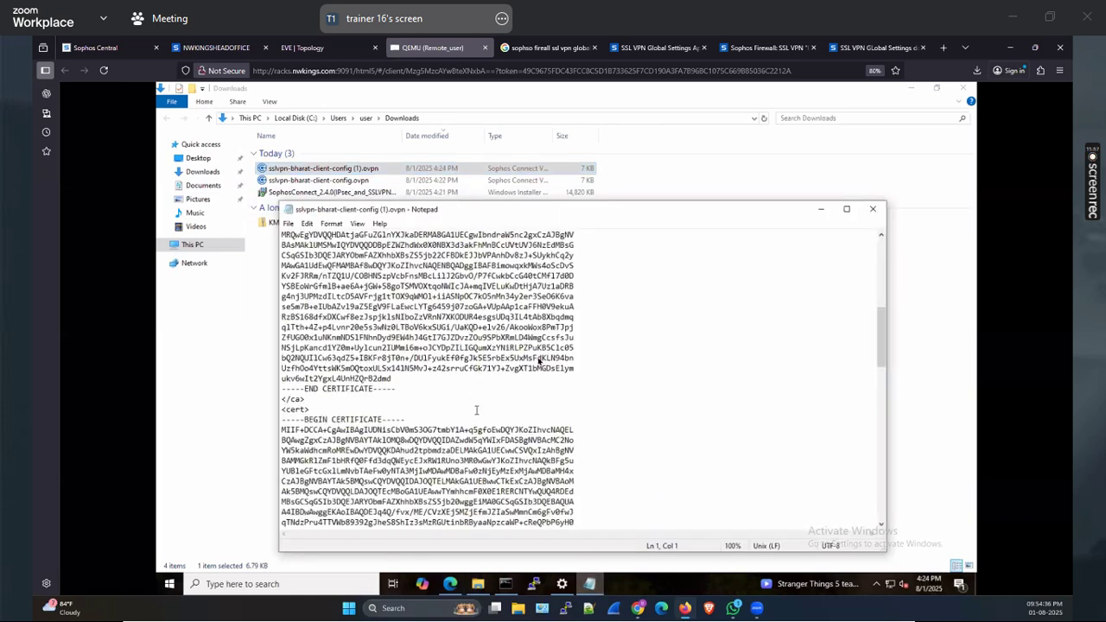
scroll(473, 418, down, 10)
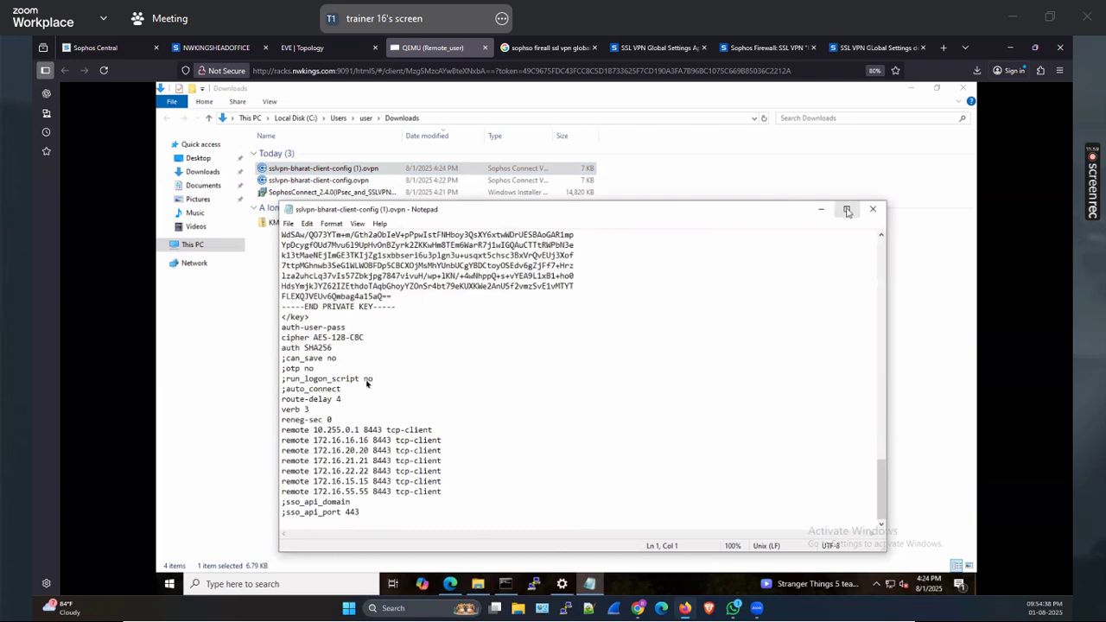
click(846, 209)
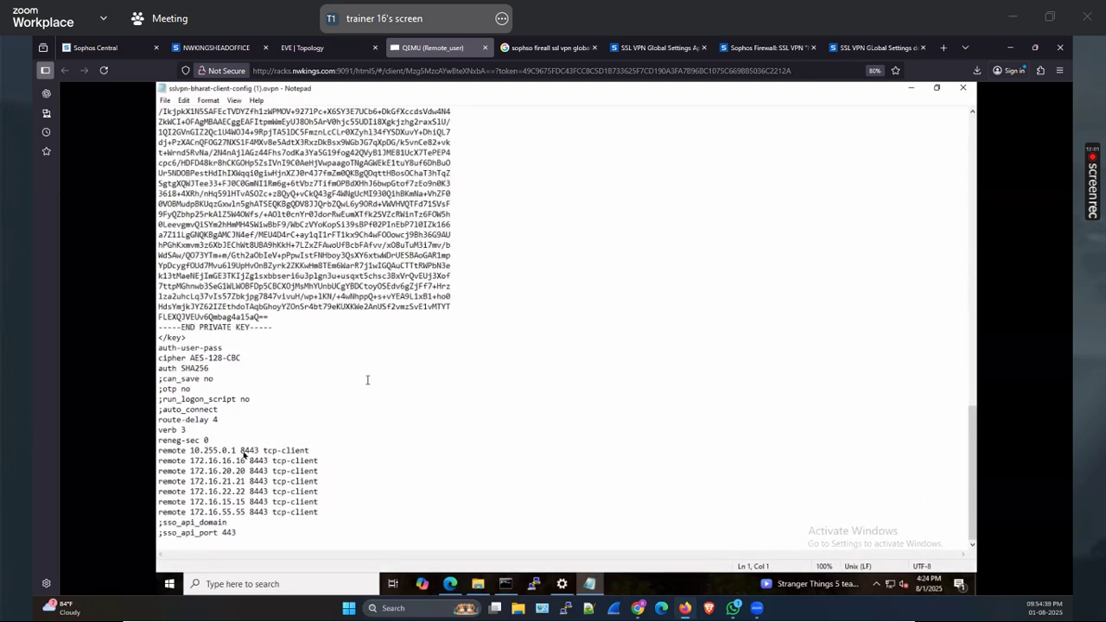
drag(189, 450, 243, 451)
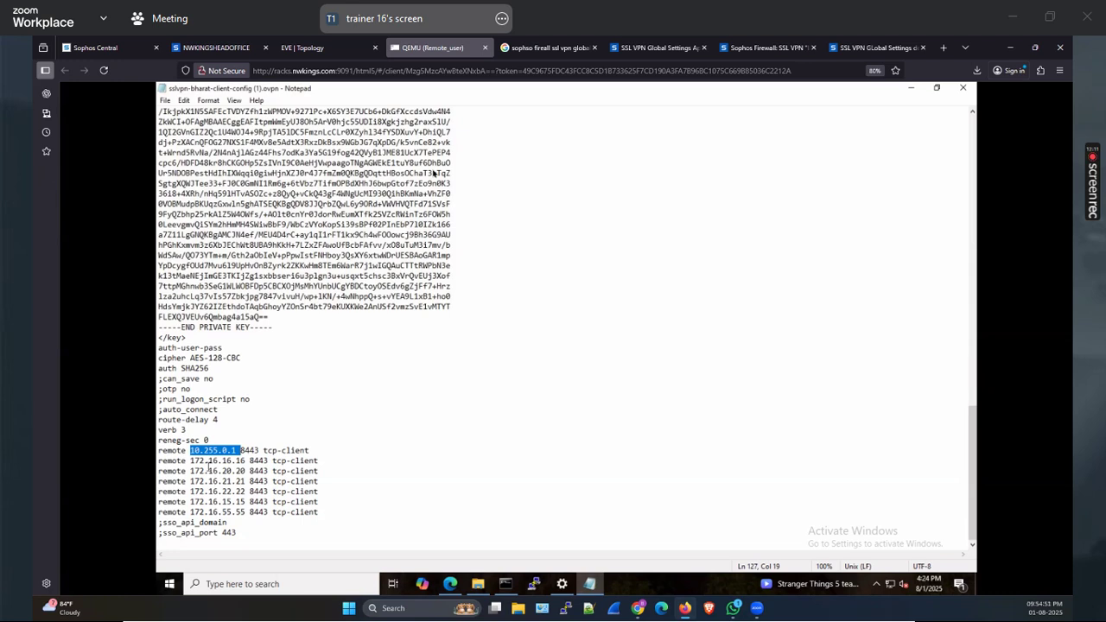
click(911, 89)
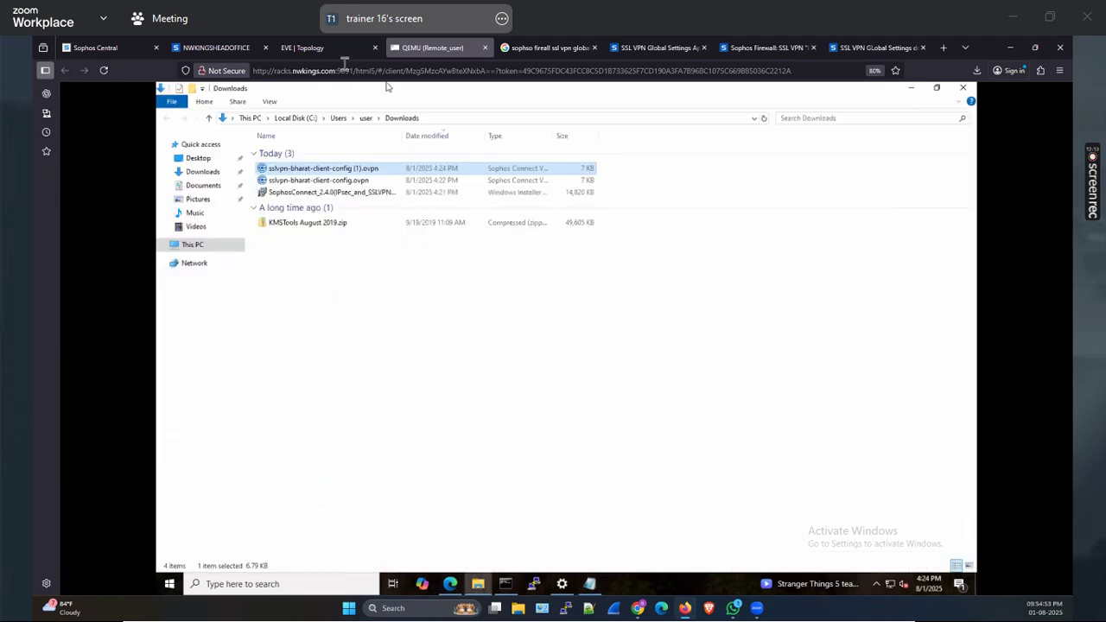
Open the firewall's Remote access VPN page and launch Sophos Connect from the remote PC's tray
click(241, 50)
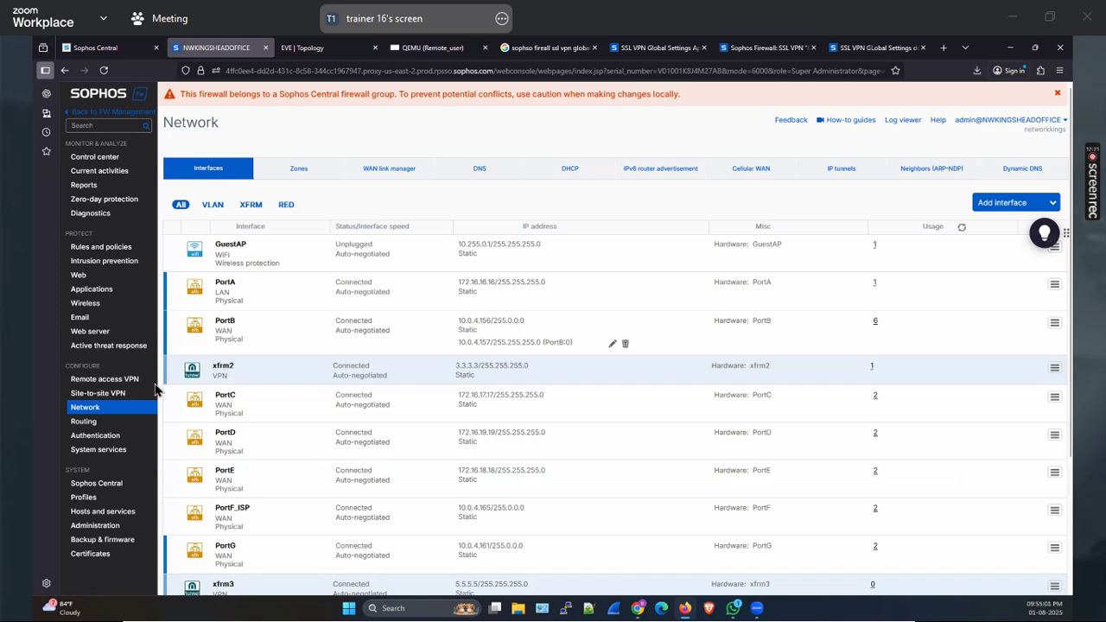
click(108, 379)
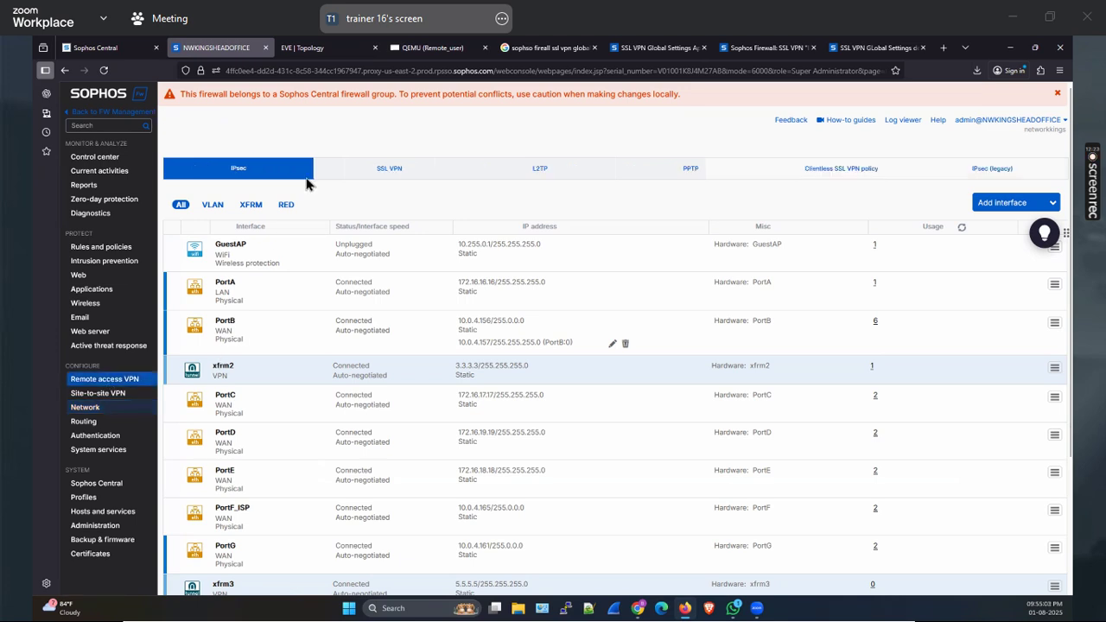
click(316, 47)
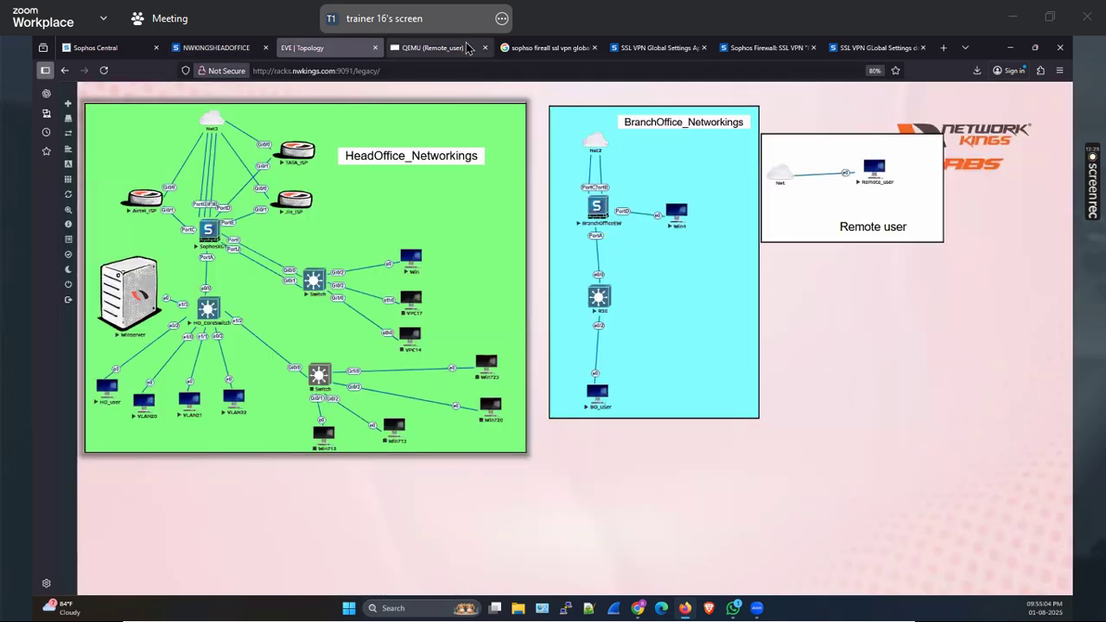
click(408, 50)
click(874, 585)
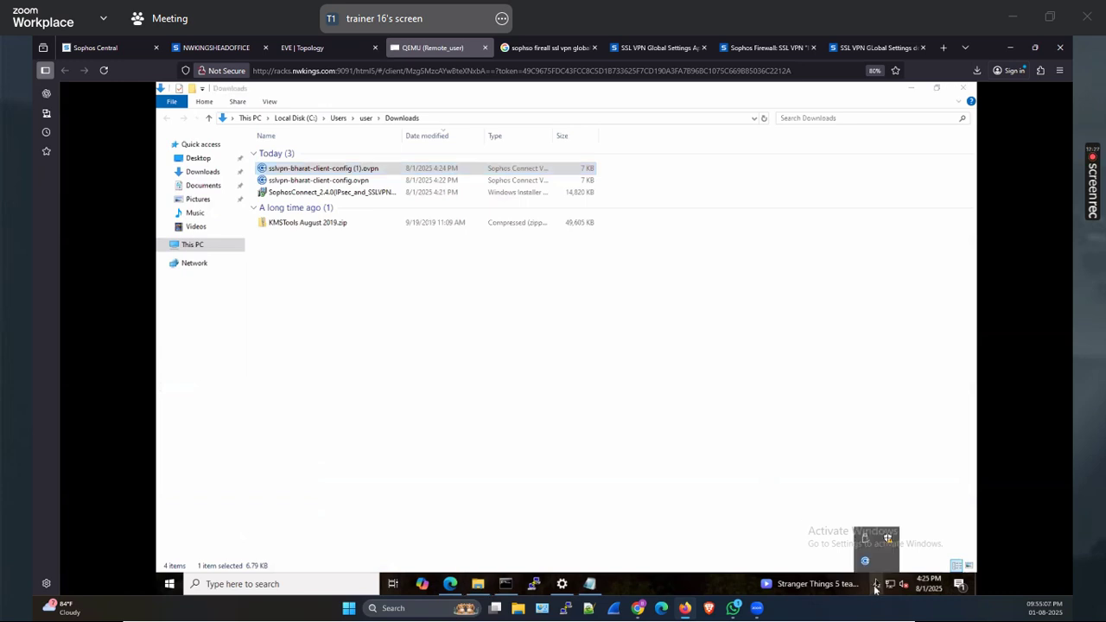
click(866, 562)
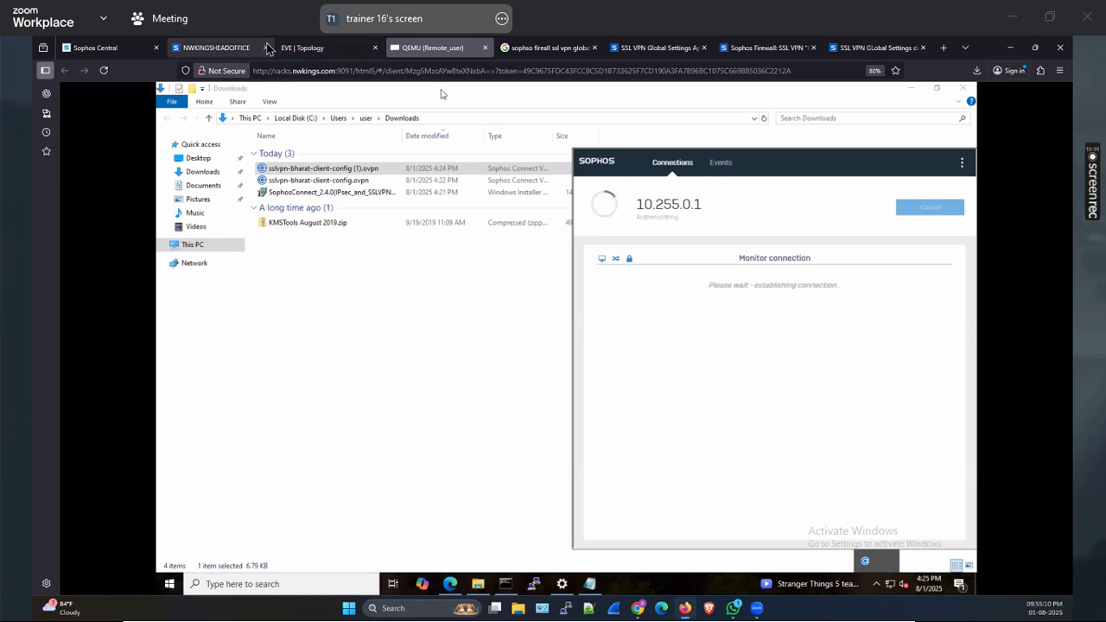
Enable IPsec remote access on the firewall's Remote access VPN page
mouse_move(227, 46)
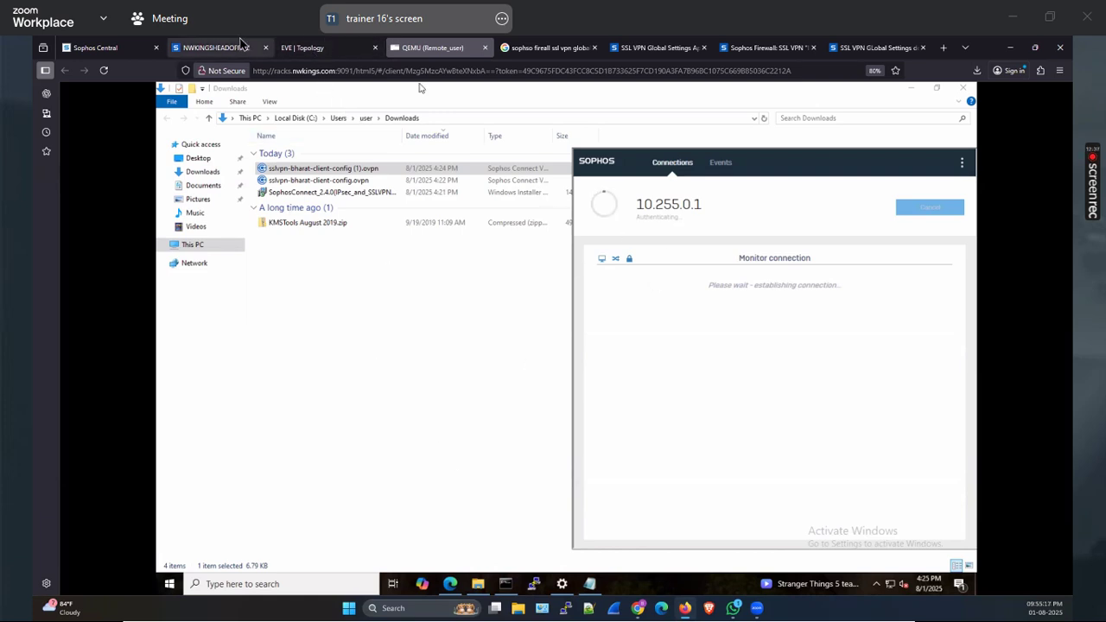
click(242, 47)
click(407, 245)
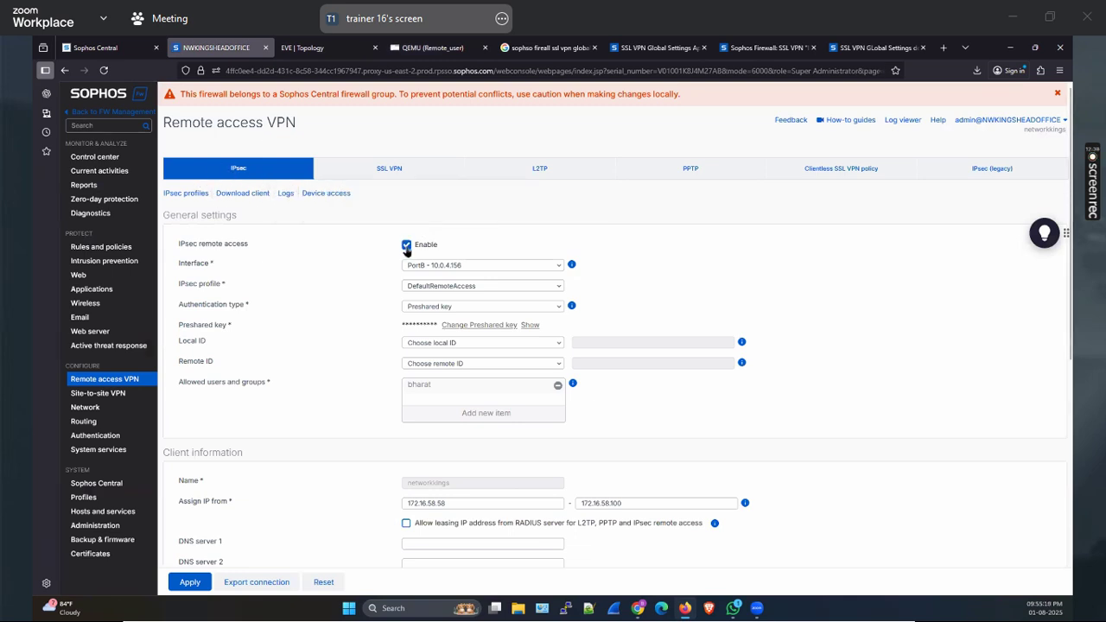
Set the IPsec remote access interface to PortG - 10.0.4.161 and reveal the preshared key
click(558, 268)
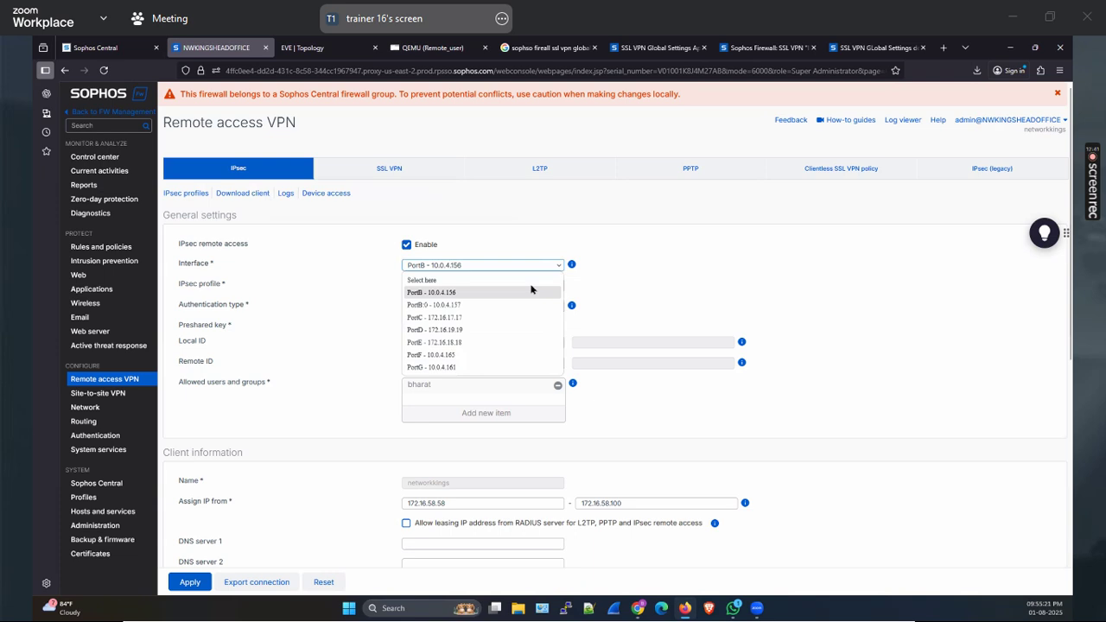
click(457, 366)
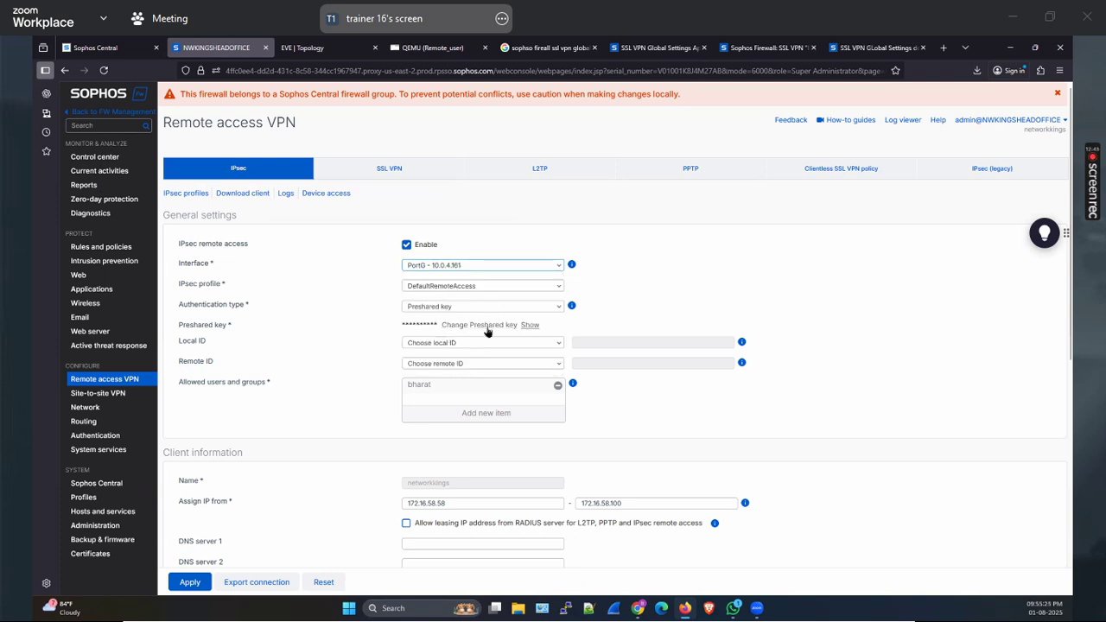
click(530, 327)
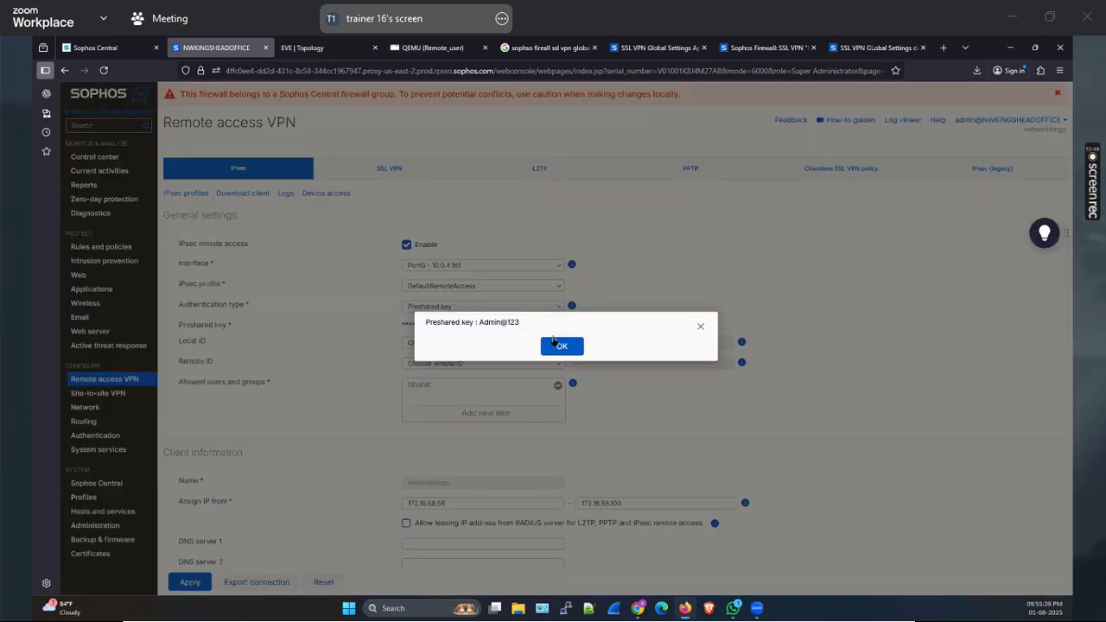
click(560, 350)
scroll(591, 372, down, 1)
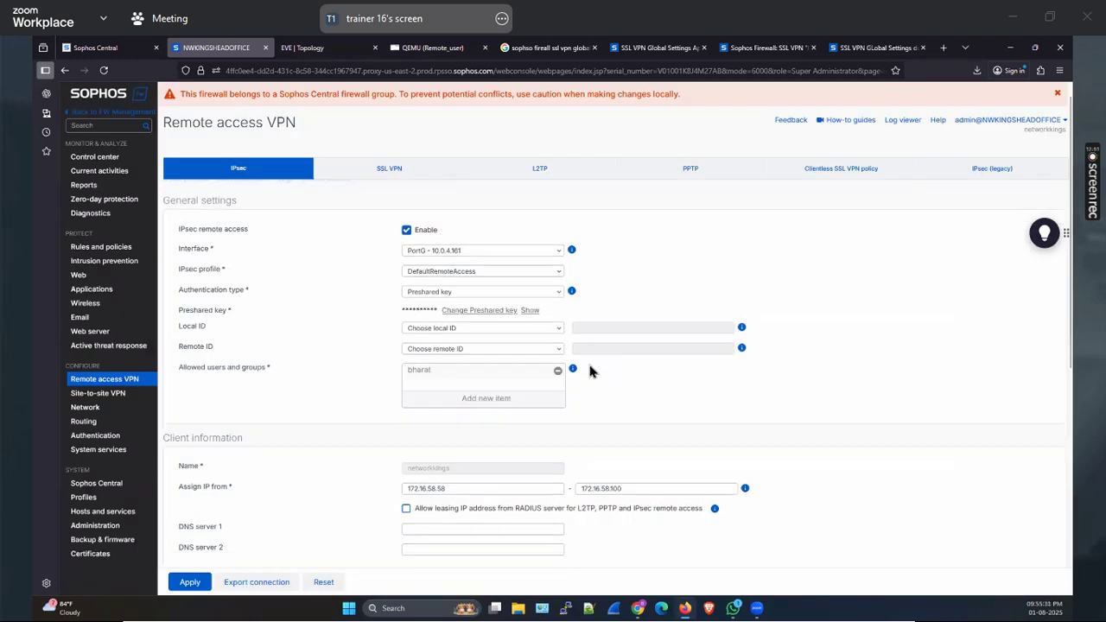
scroll(436, 368, down, 5)
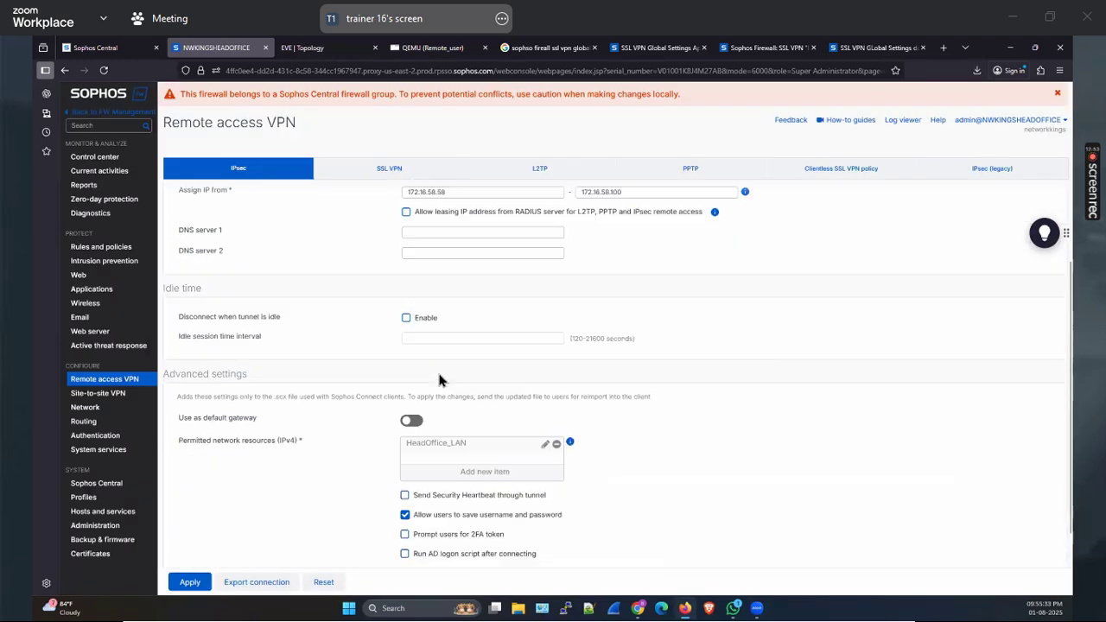
scroll(437, 372, up, 3)
scroll(438, 371, up, 3)
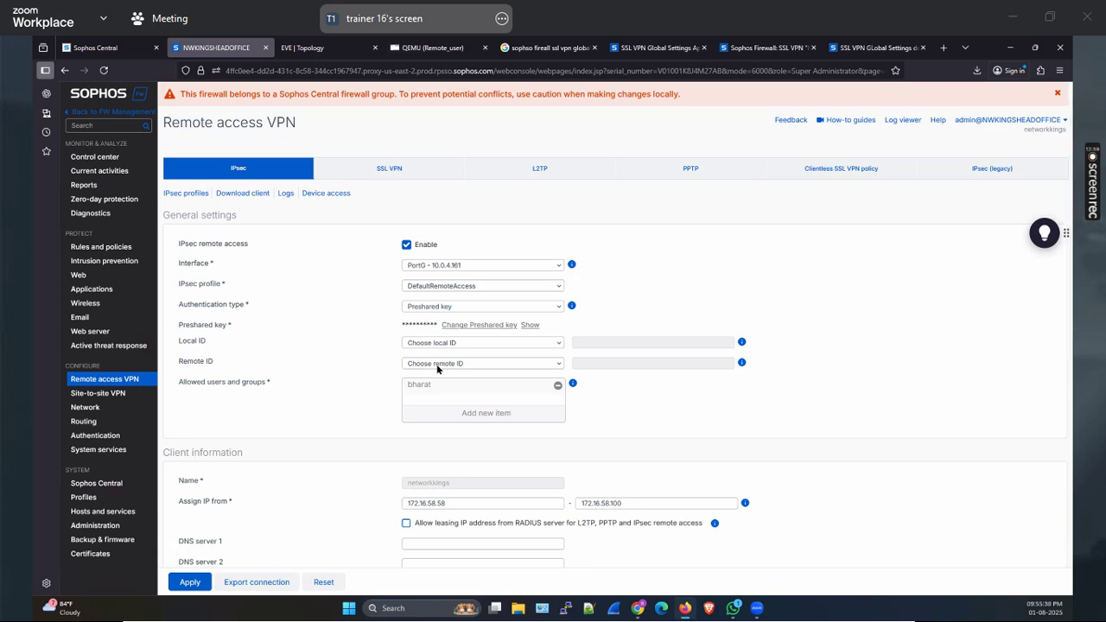
click(458, 45)
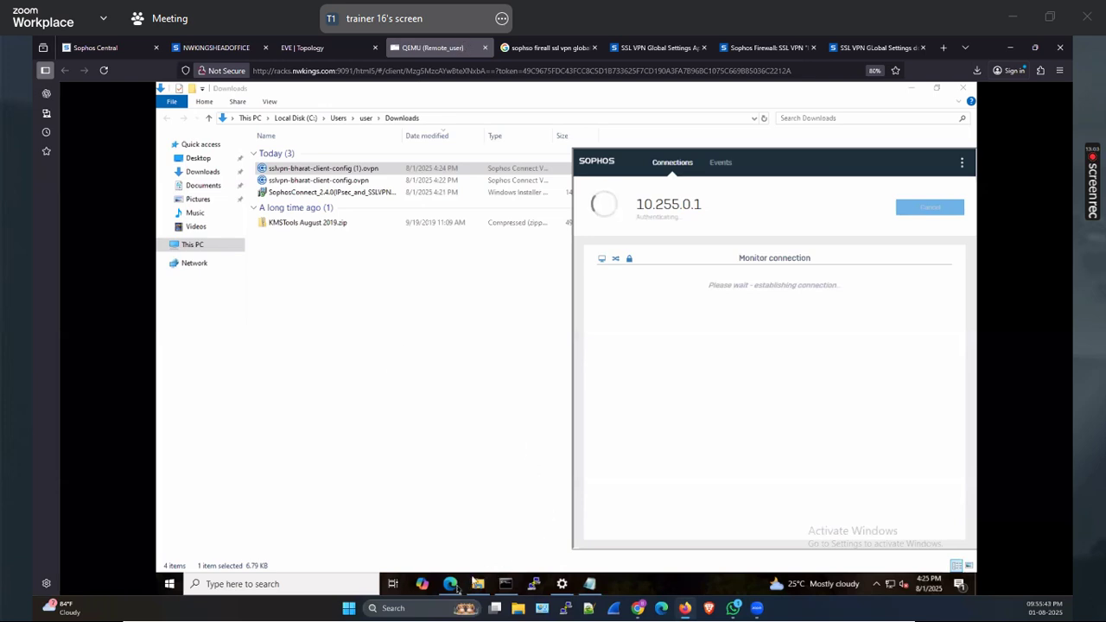
In a new remote browser tab, paste the portal address and trim it down to the host
click(453, 586)
click(451, 585)
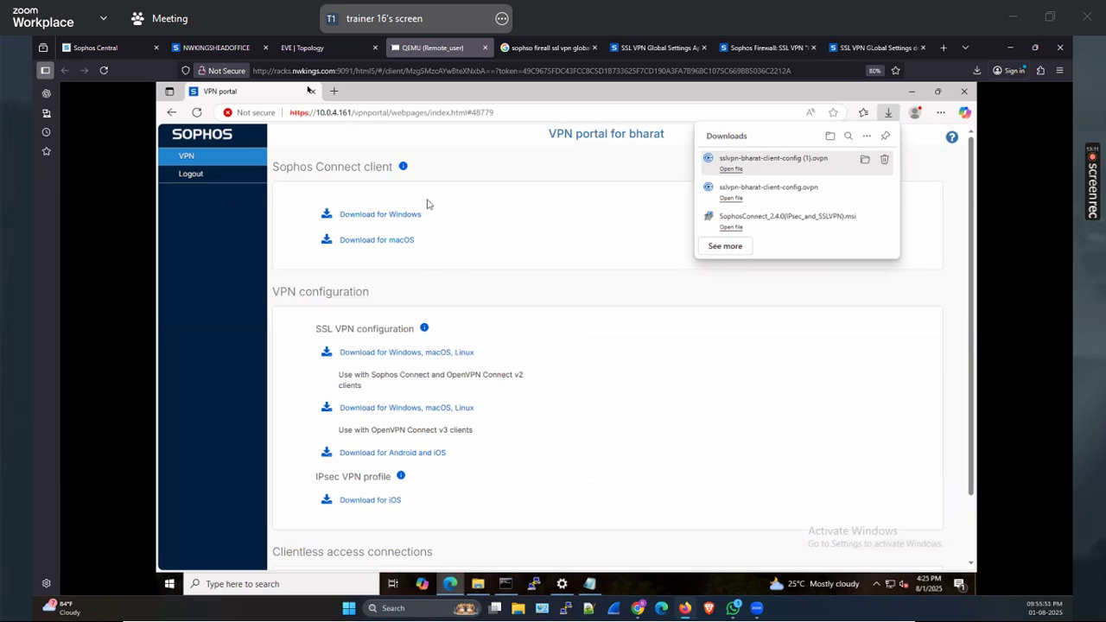
click(335, 92)
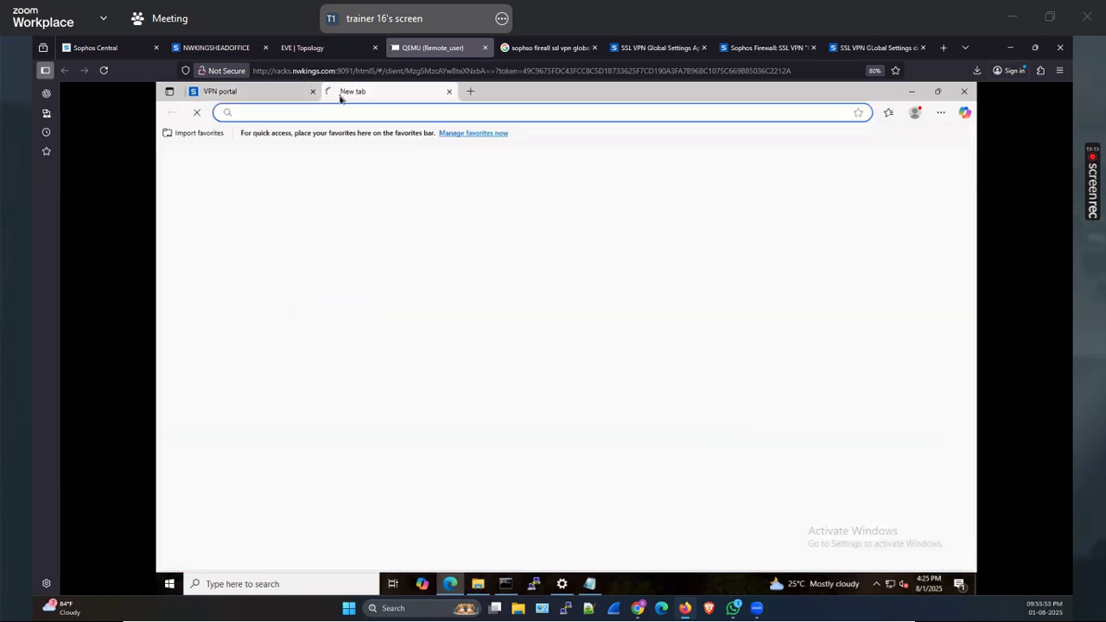
text(https://10.0.4.161/clv/index.pl?screen=RDP)
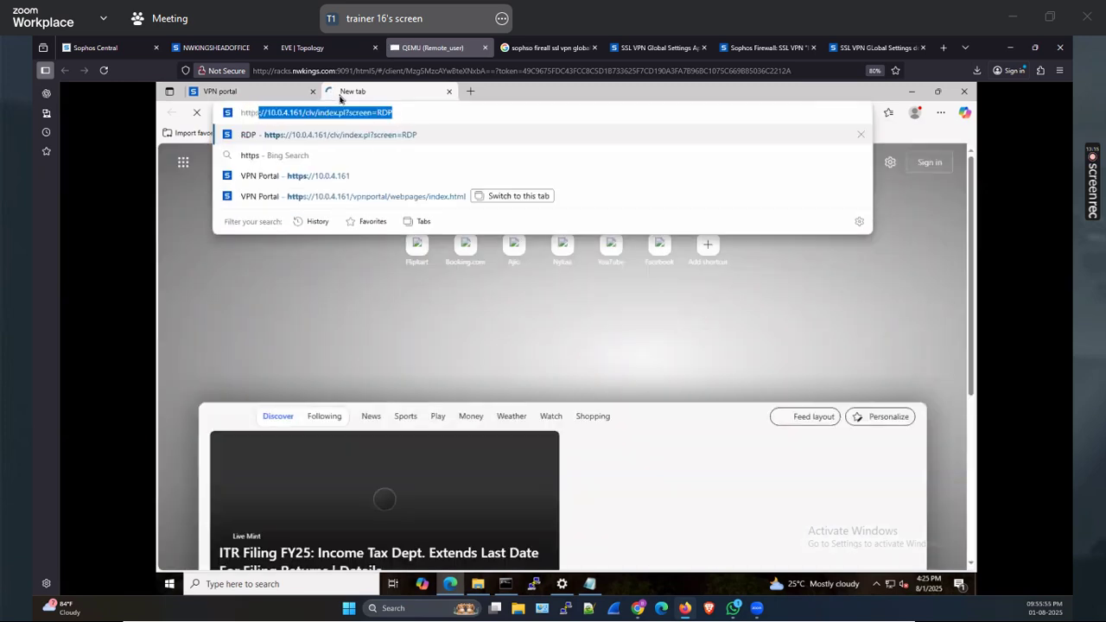
key(BackSpace)
key(BackSpace)
key(BackSpace)
key(BackSpace)
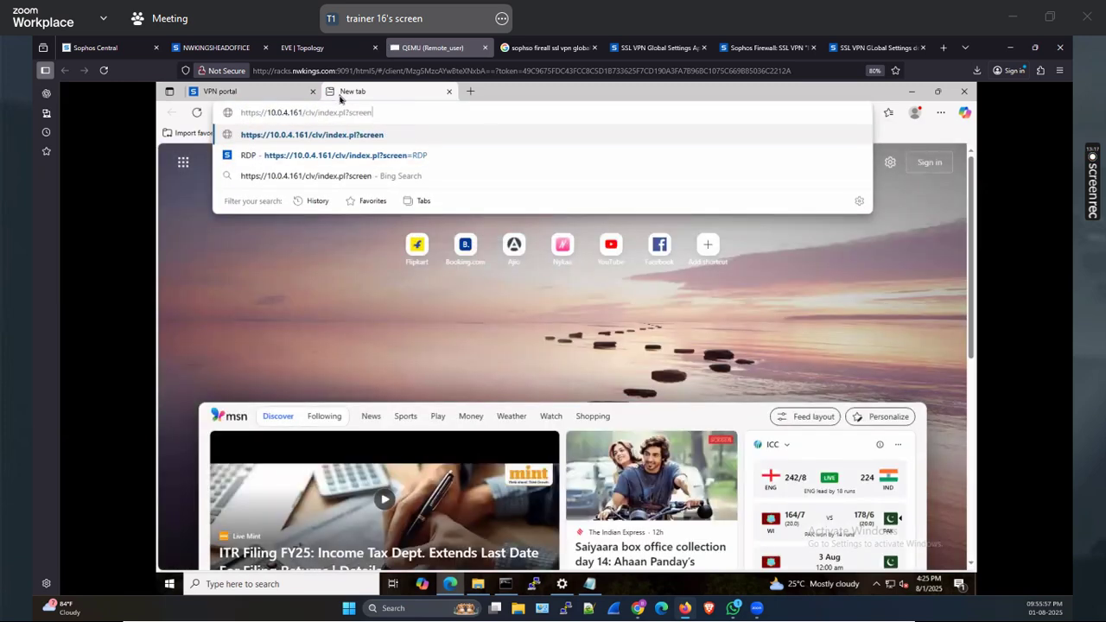
key(BackSpace)
key(BackSpace)
key(BackSpace)
key(BackSpace)
key(BackSpace)
key(BackSpace)
key(BackSpace)
key(BackSpace)
key(BackSpace)
key(BackSpace)
key(BackSpace)
key(BackSpace)
key(BackSpace)
key(BackSpace)
key(BackSpace)
key(BackSpace)
key(BackSpace)
key(BackSpace)
key(BackSpace)
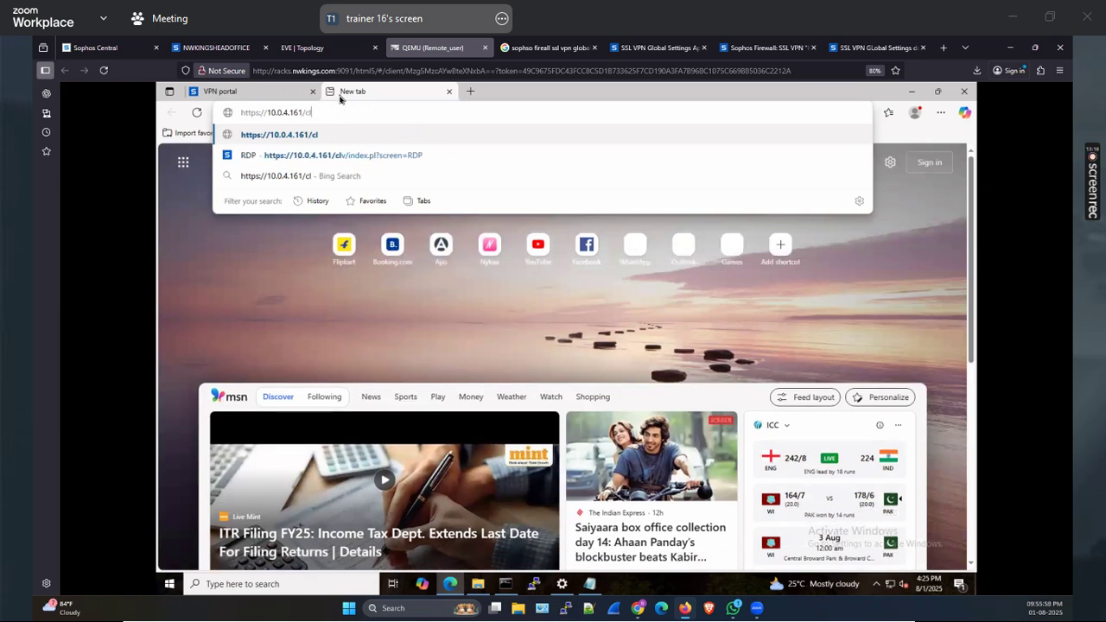
key(BackSpace)
text(:)
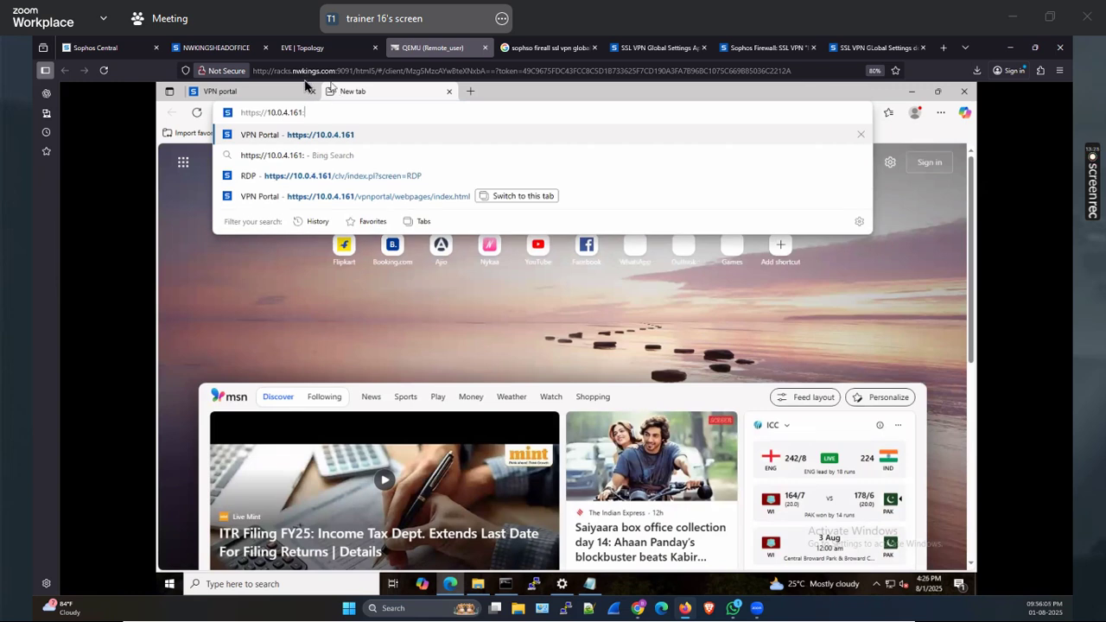
click(244, 91)
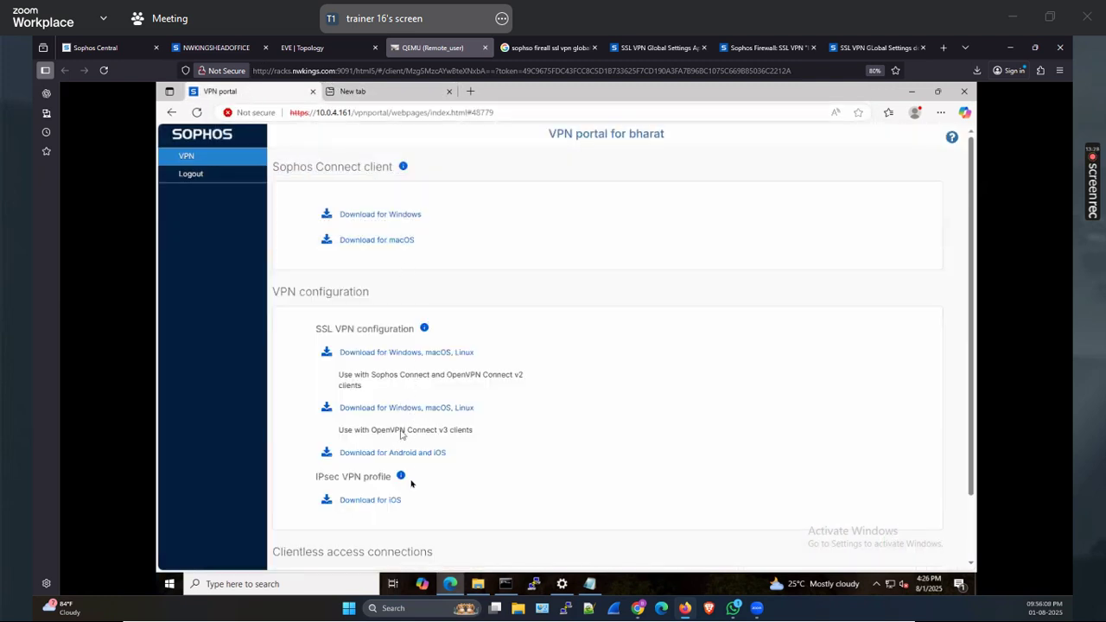
scroll(406, 475, down, 1)
scroll(410, 464, up, 1)
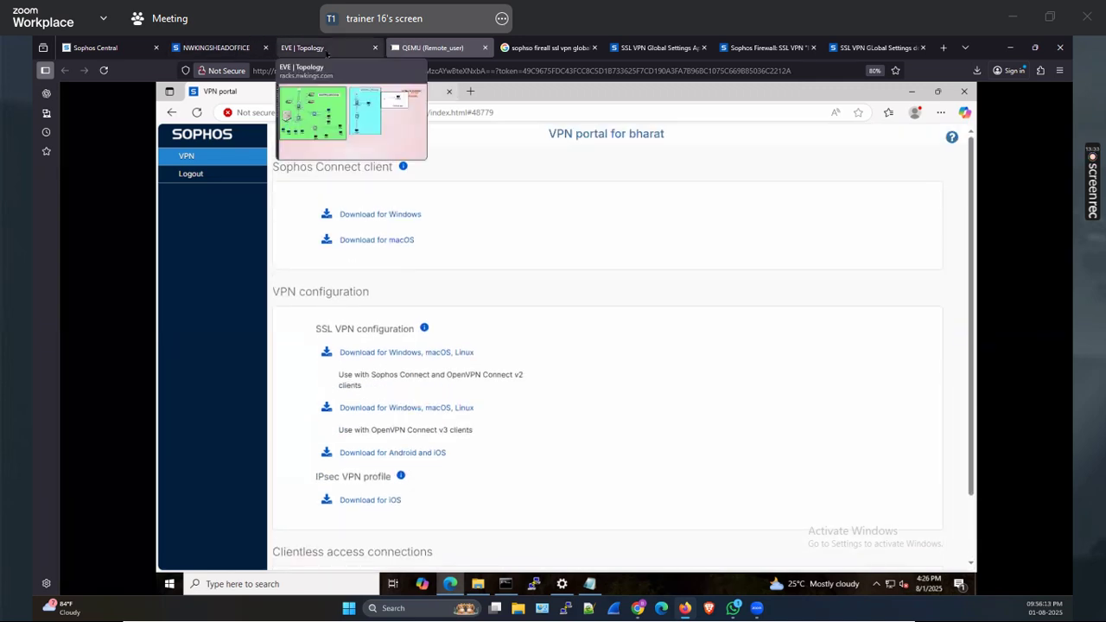
click(227, 49)
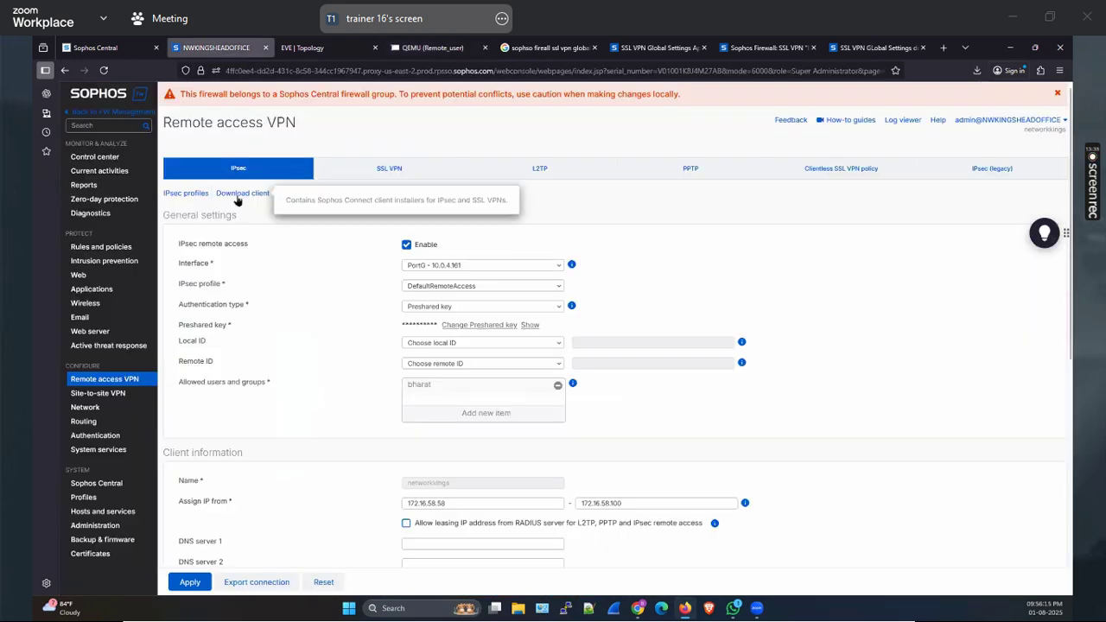
click(432, 47)
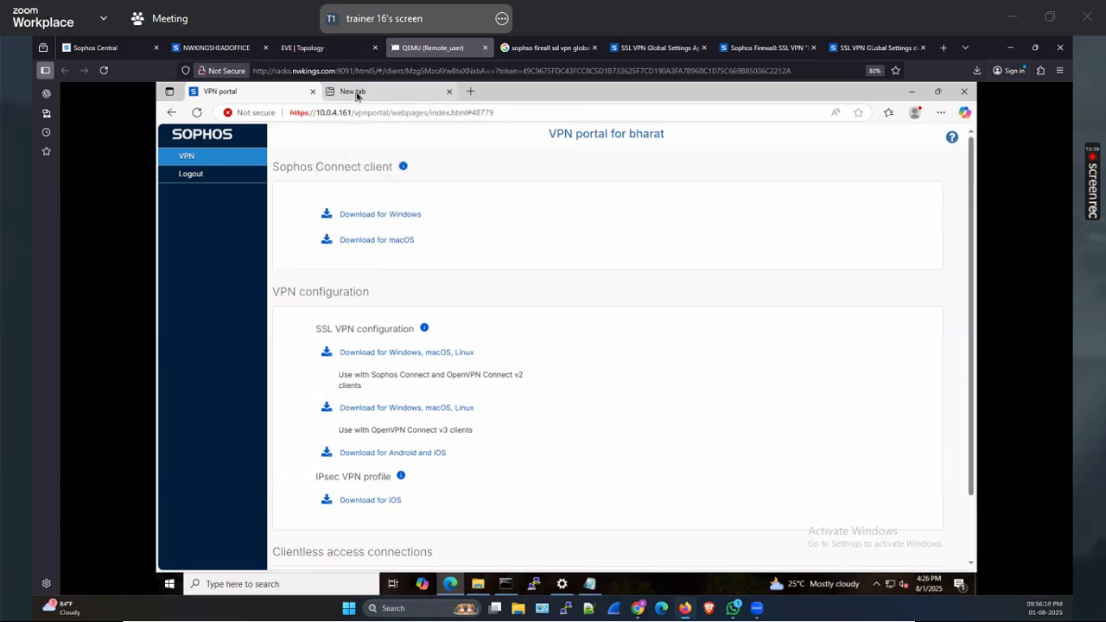
click(356, 93)
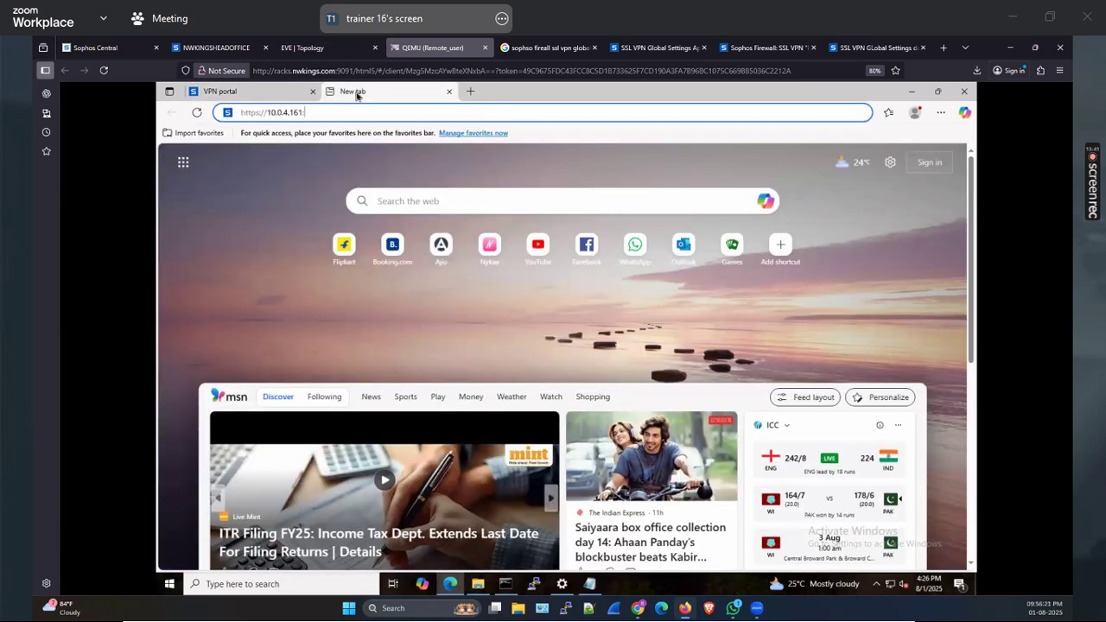
text(4444)
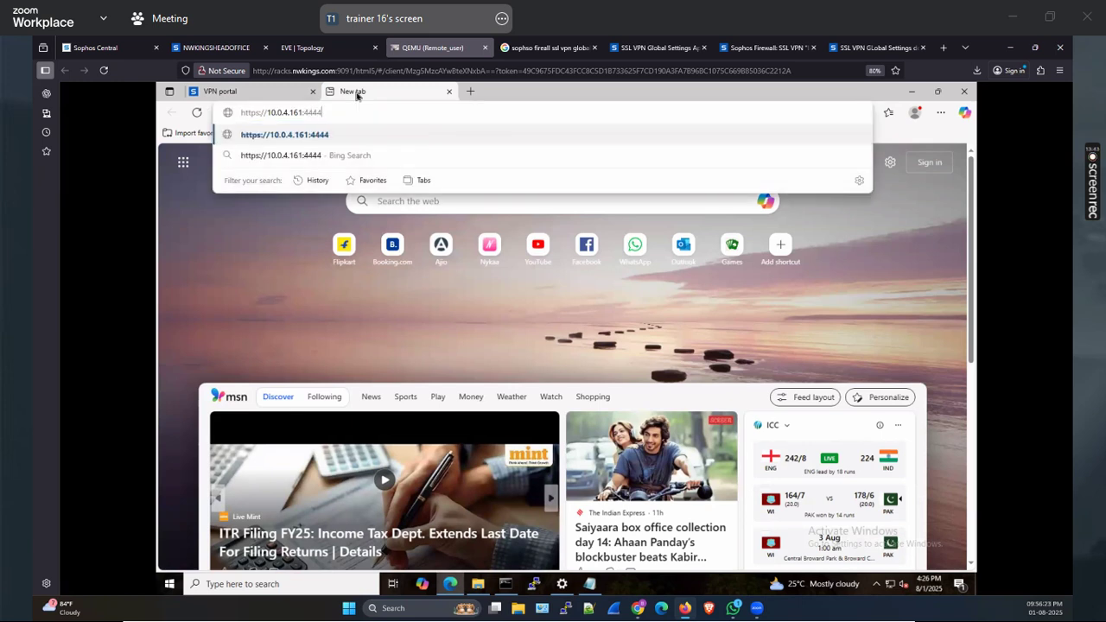
key(Return)
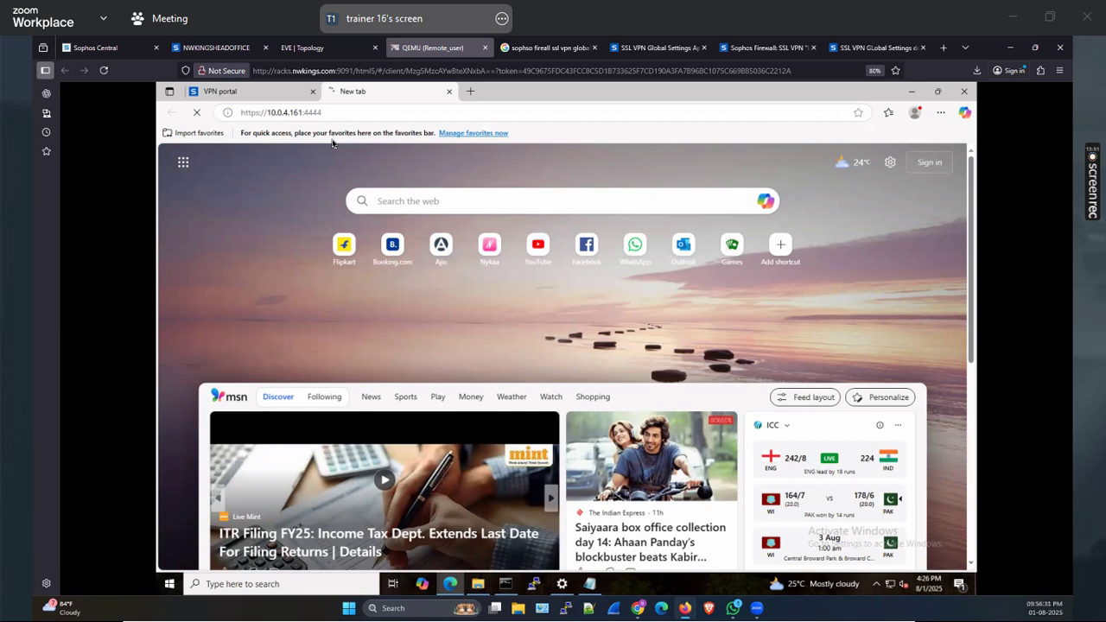
Open Administration > Device access on the head-office firewall console
click(231, 50)
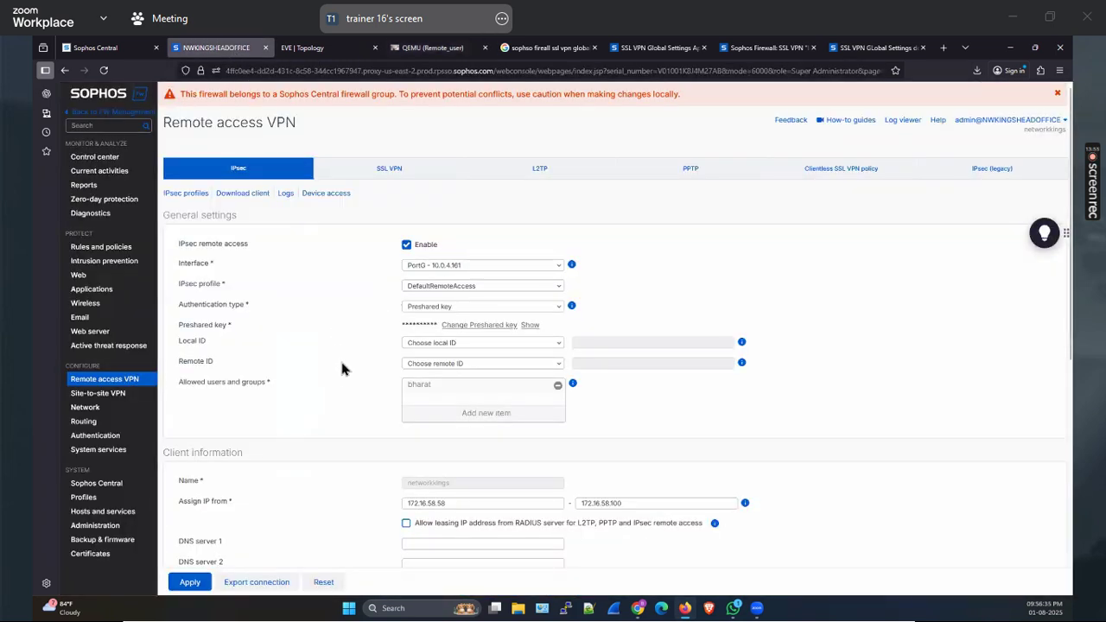
scroll(203, 508, down, 3)
click(99, 528)
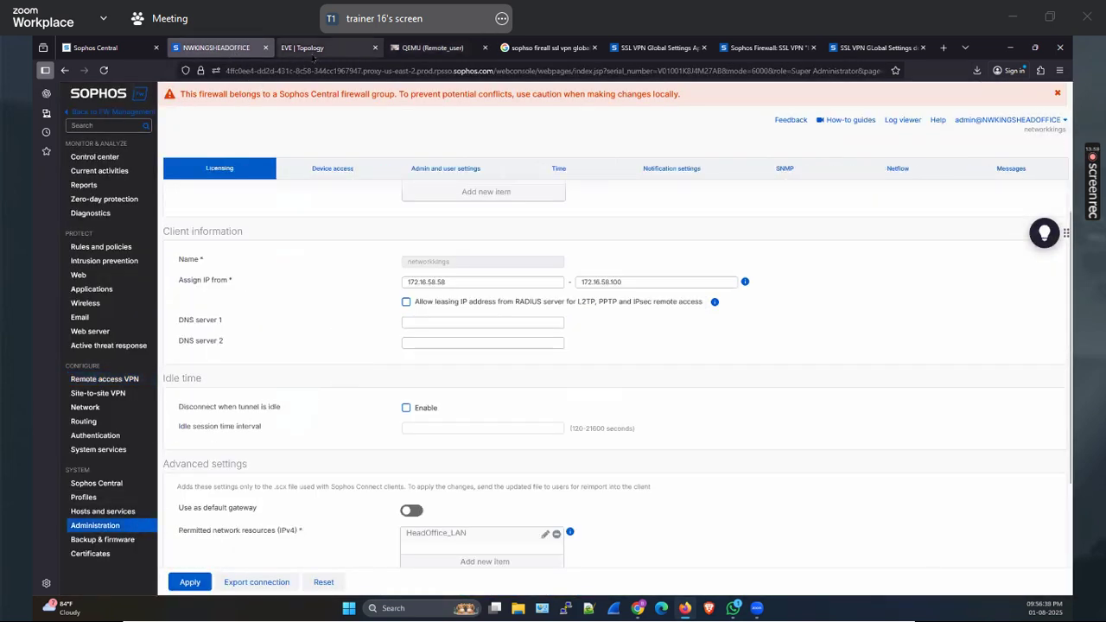
click(304, 48)
click(435, 47)
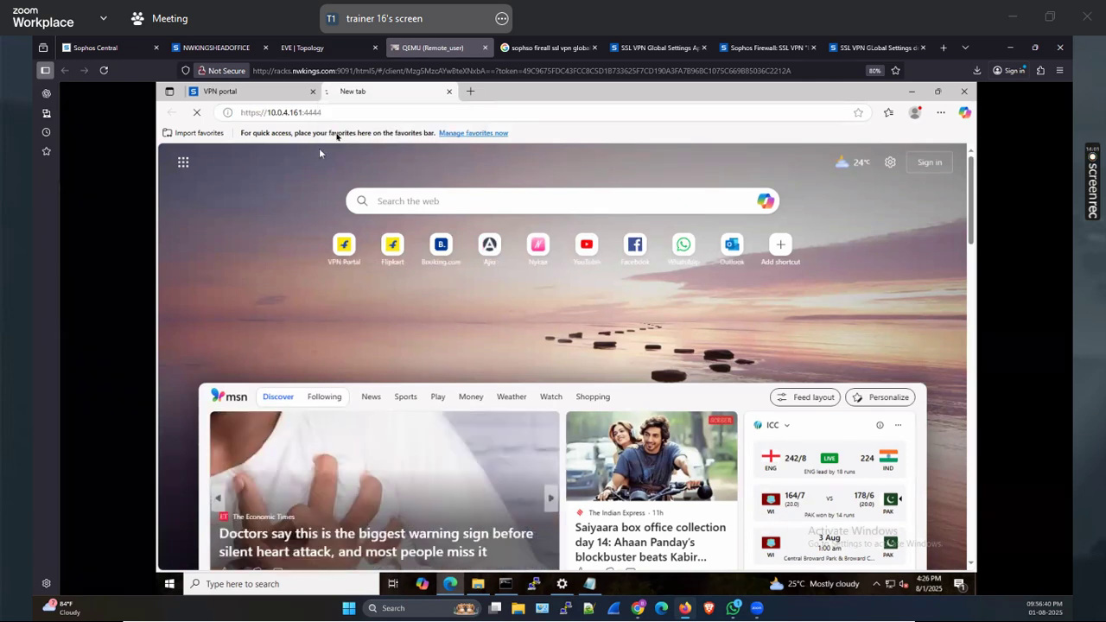
key(ctrl+2)
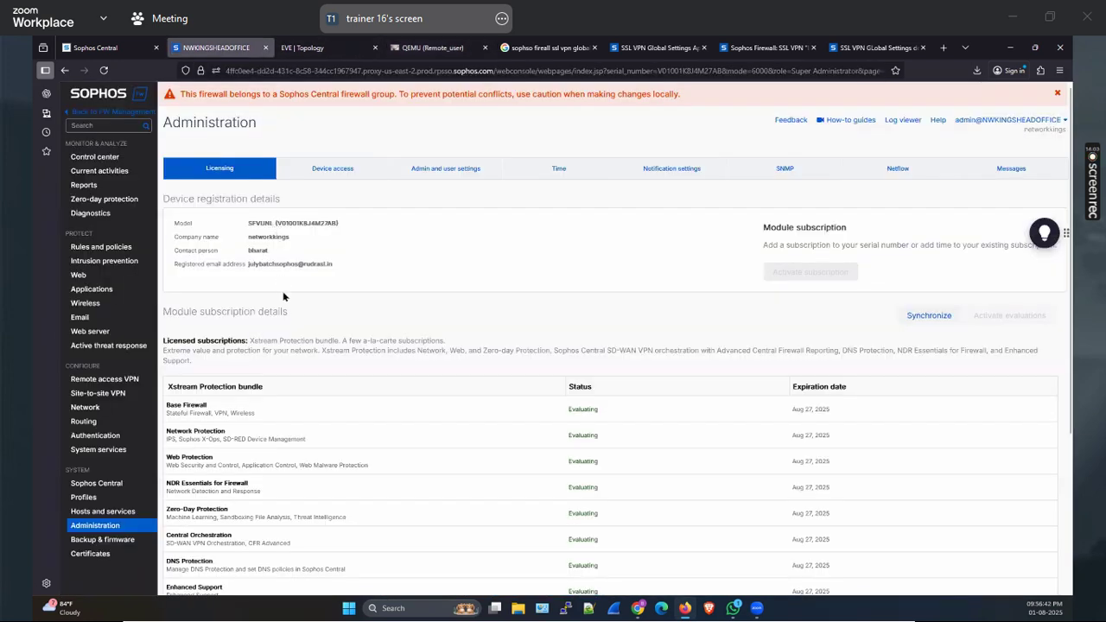
click(337, 177)
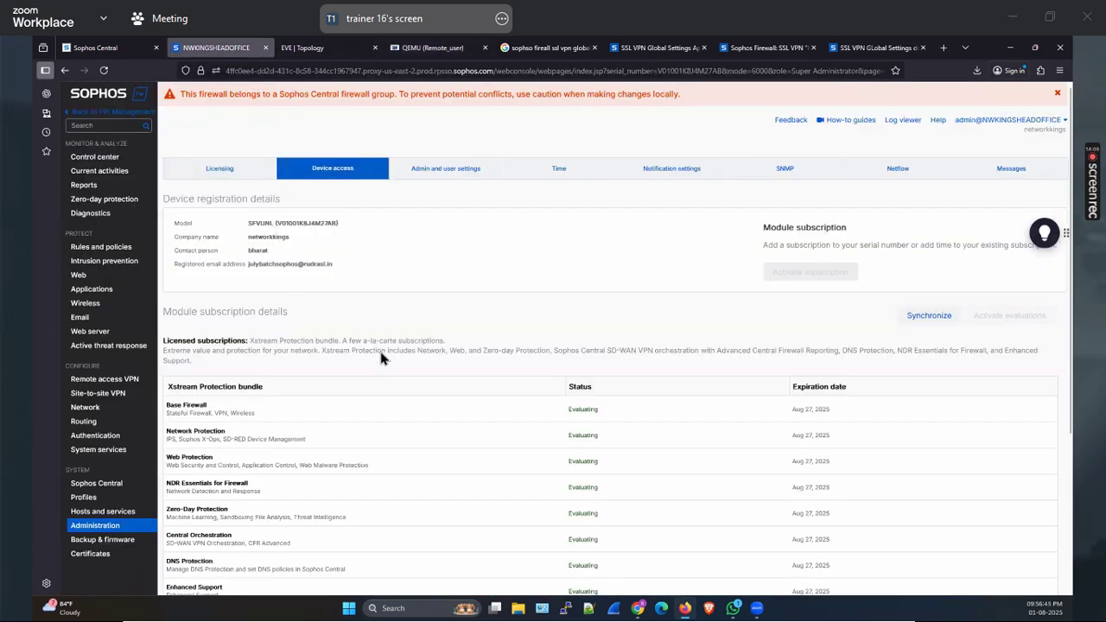
Log in to the remote admin console as admin with the password and CAPTCHA, declining to save the password
click(423, 47)
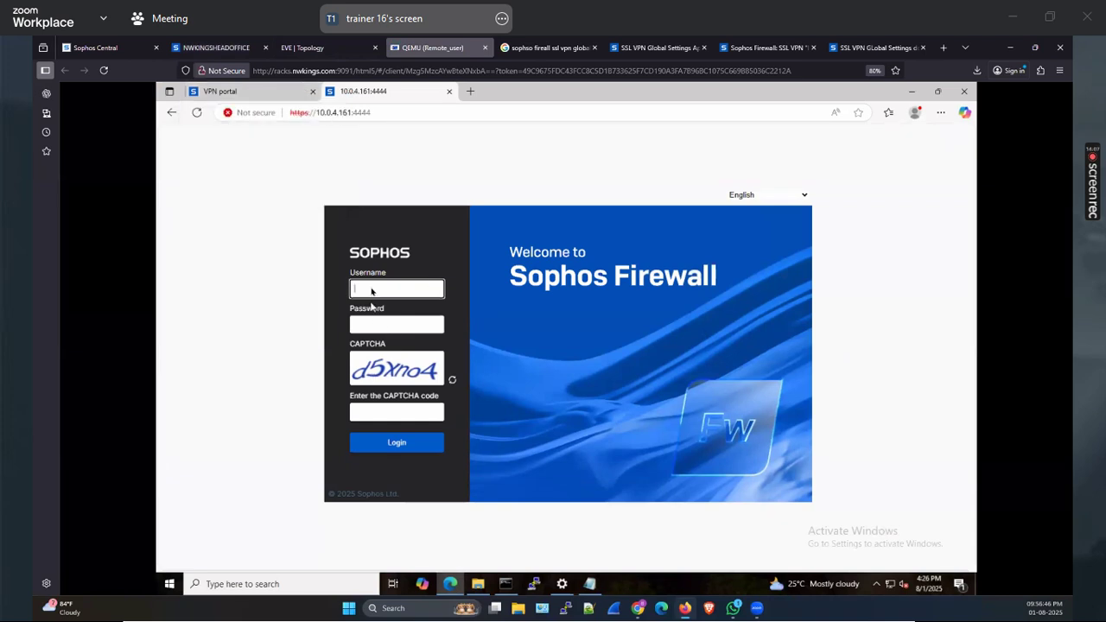
click(371, 290)
key(Down)
key(Tab)
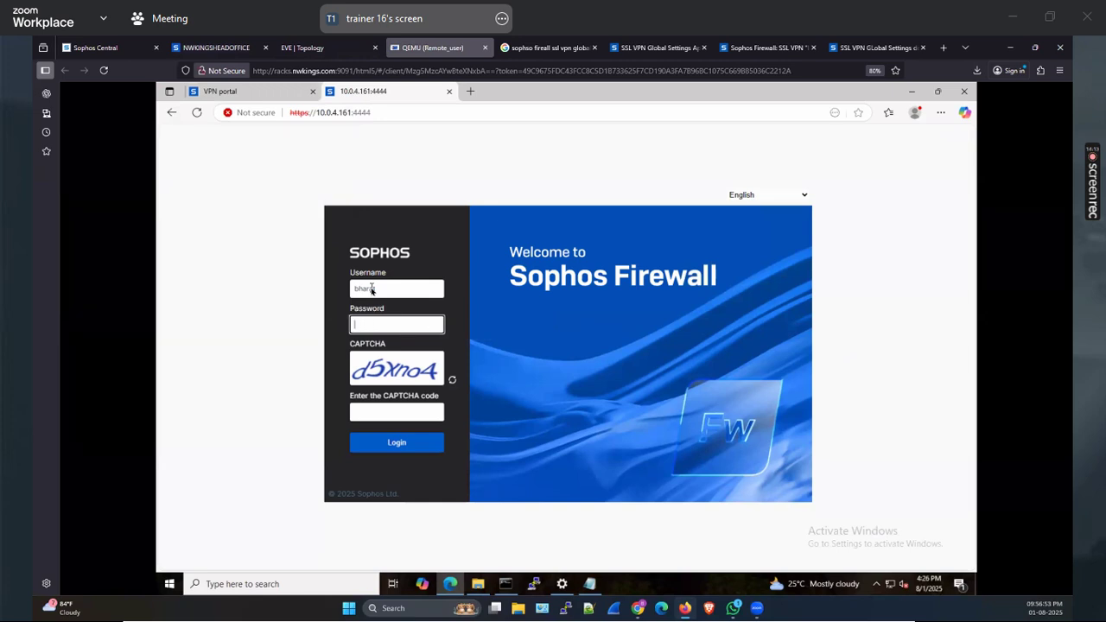
drag(380, 288, 318, 288)
text(admin)
key(Tab)
click(374, 413)
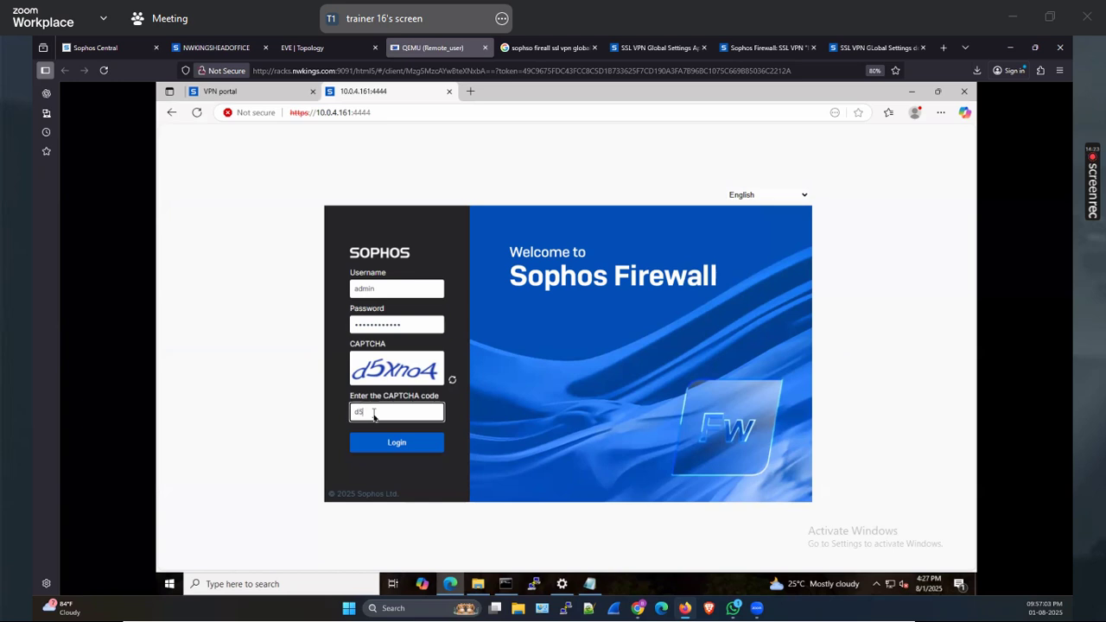
text(d5xno4)
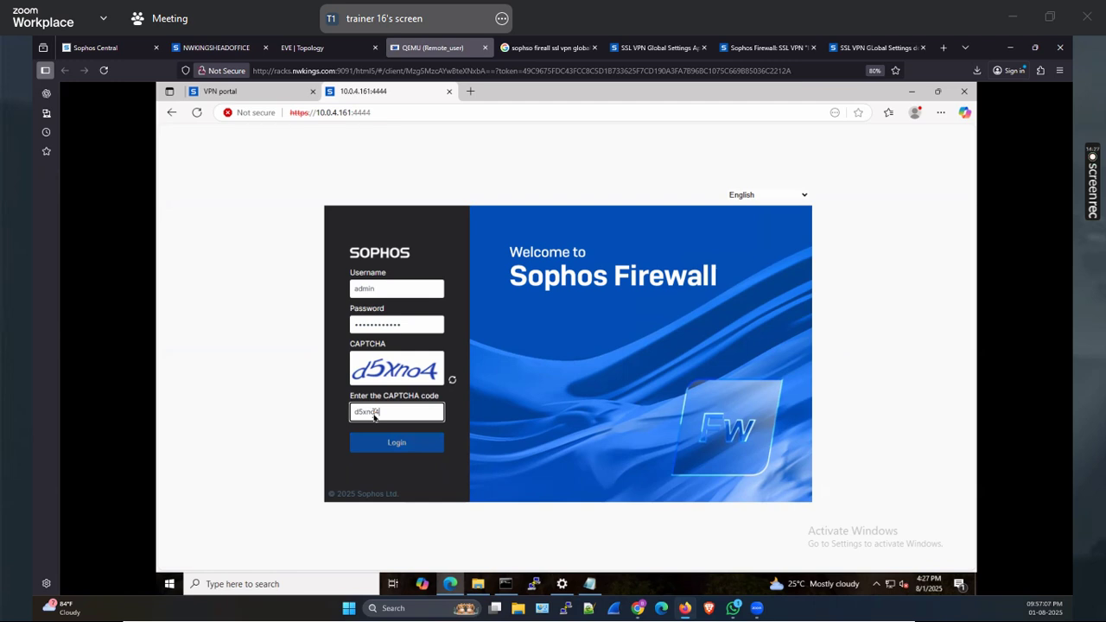
key(Return)
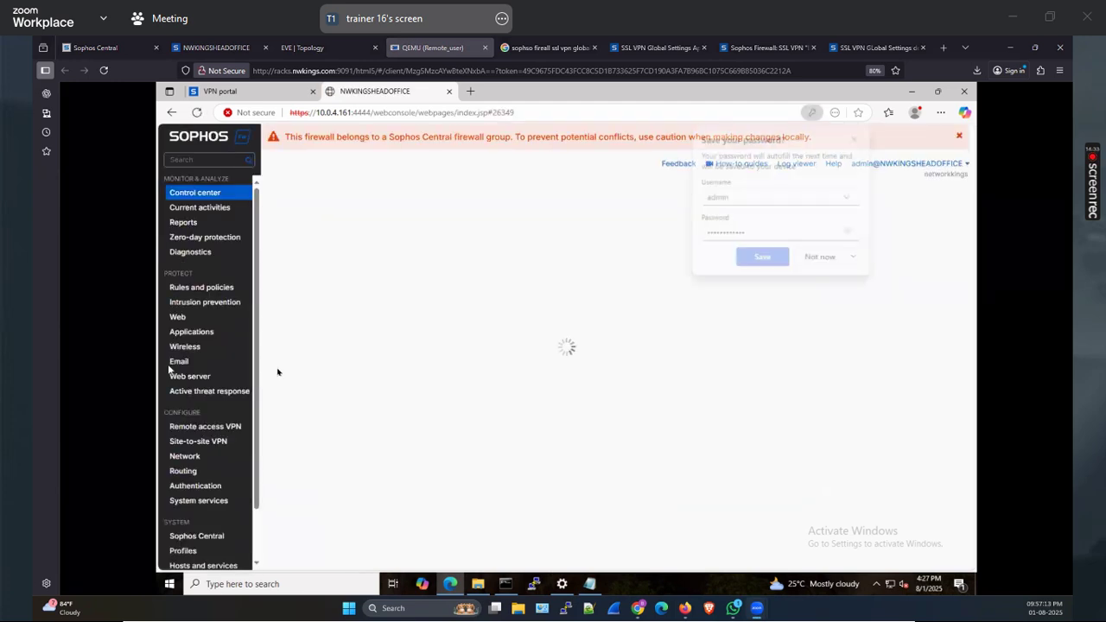
click(819, 259)
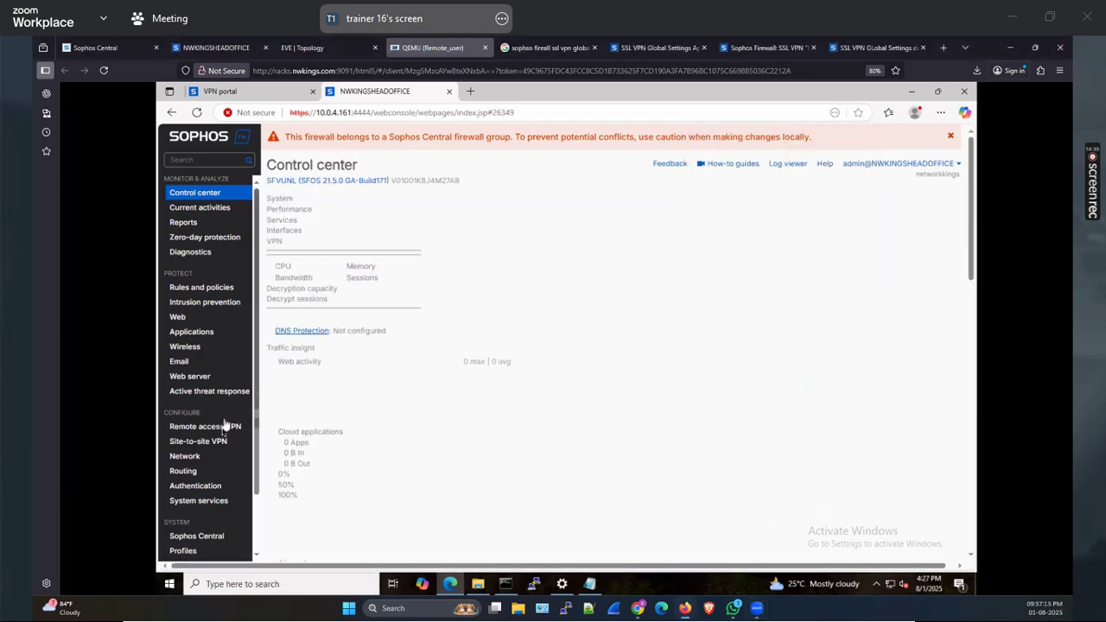
Open Remote access VPN > IPsec on both consoles and start enabling IPsec on the remote one
click(205, 431)
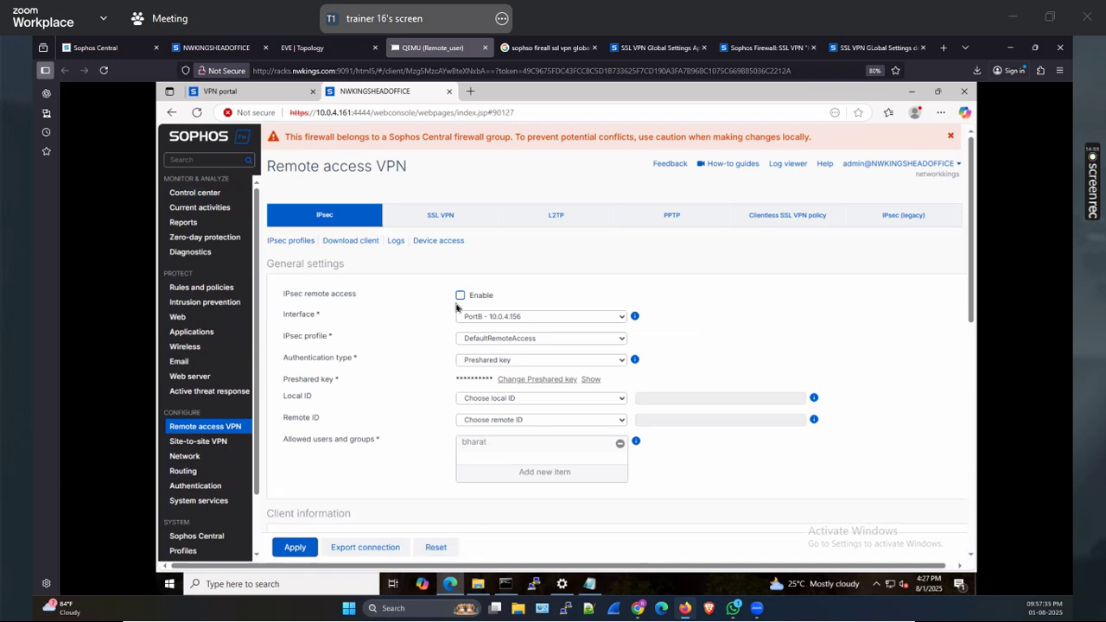
click(214, 48)
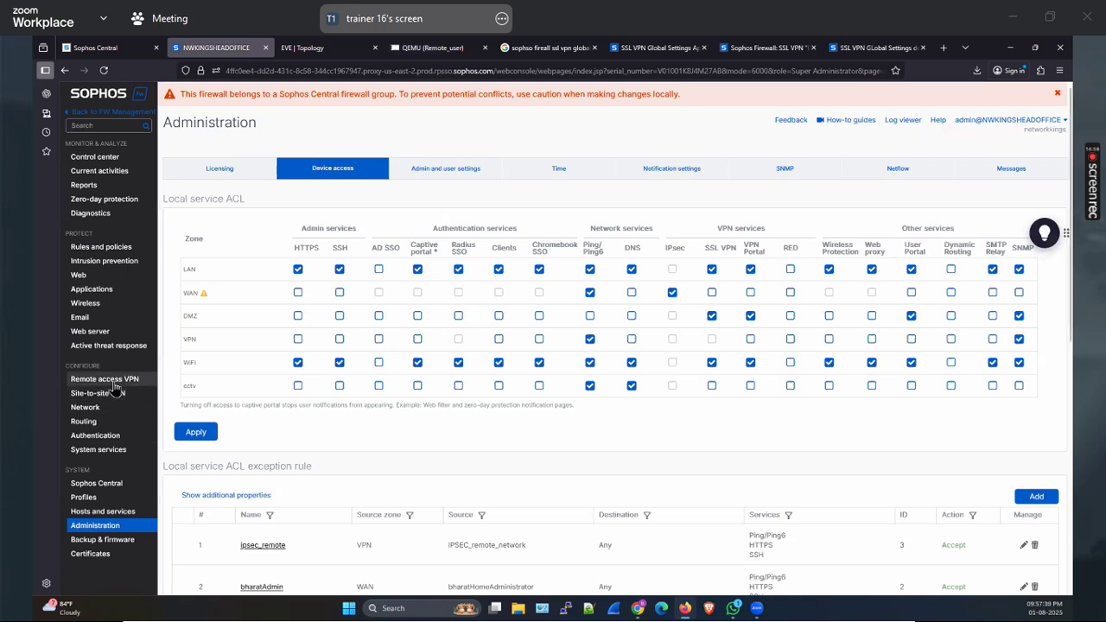
click(111, 380)
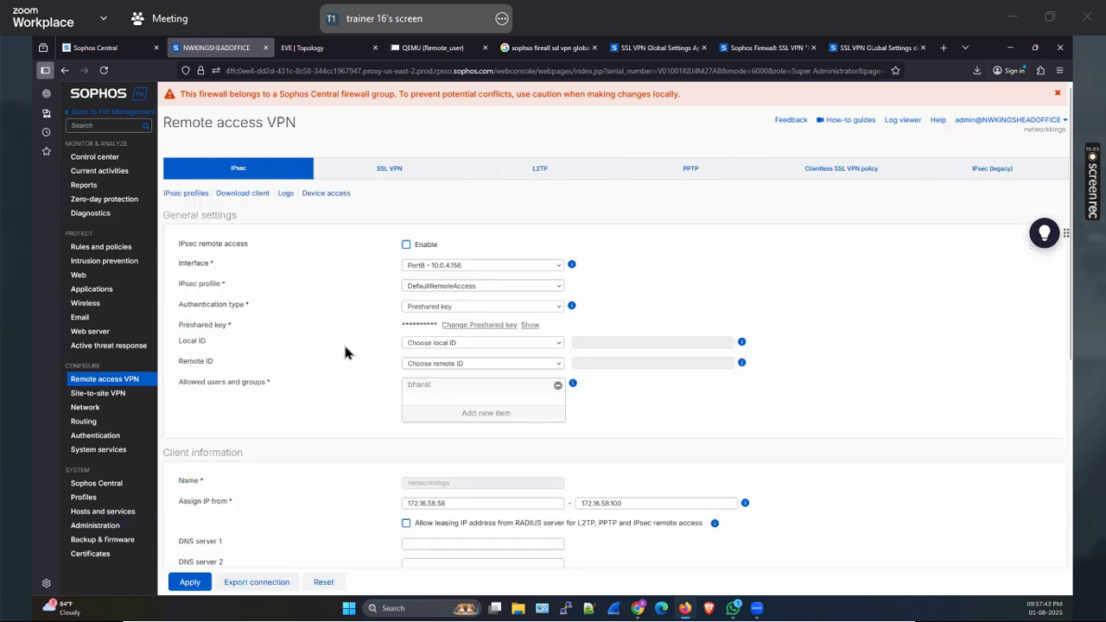
click(436, 49)
click(462, 295)
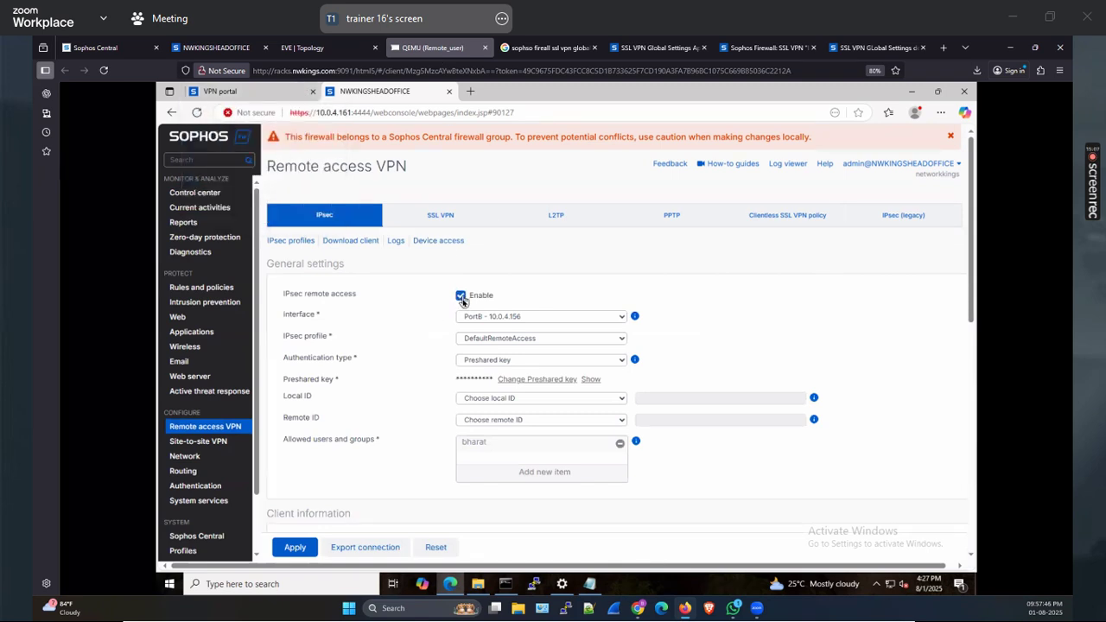
click(499, 318)
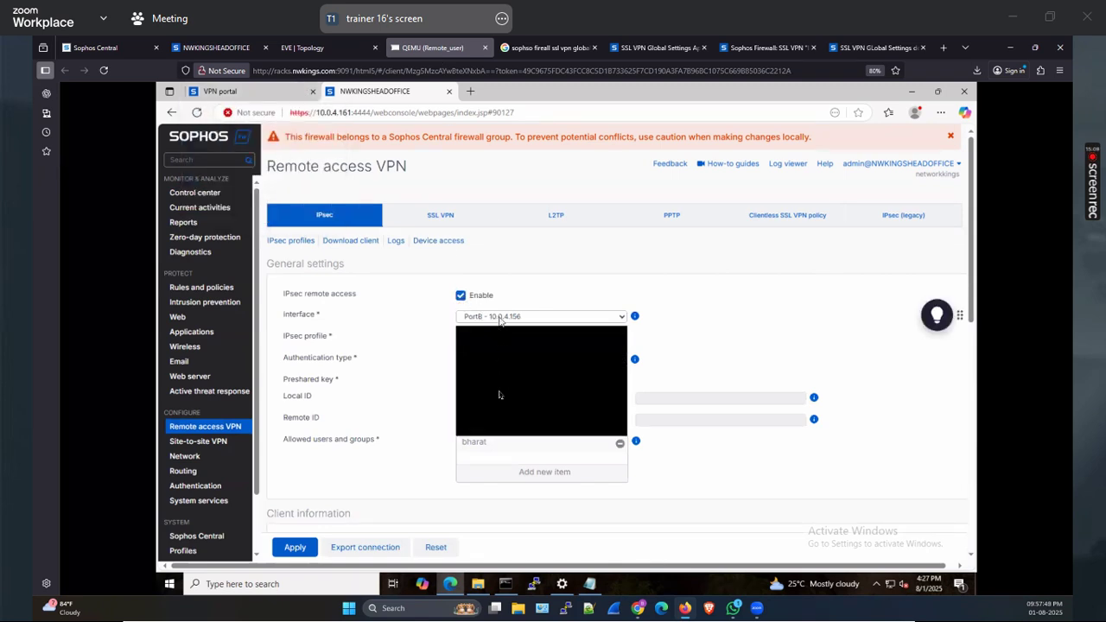
On the head-office console, enable IPsec on PortG - 10.0.4.161 and apply the change
click(227, 48)
click(423, 269)
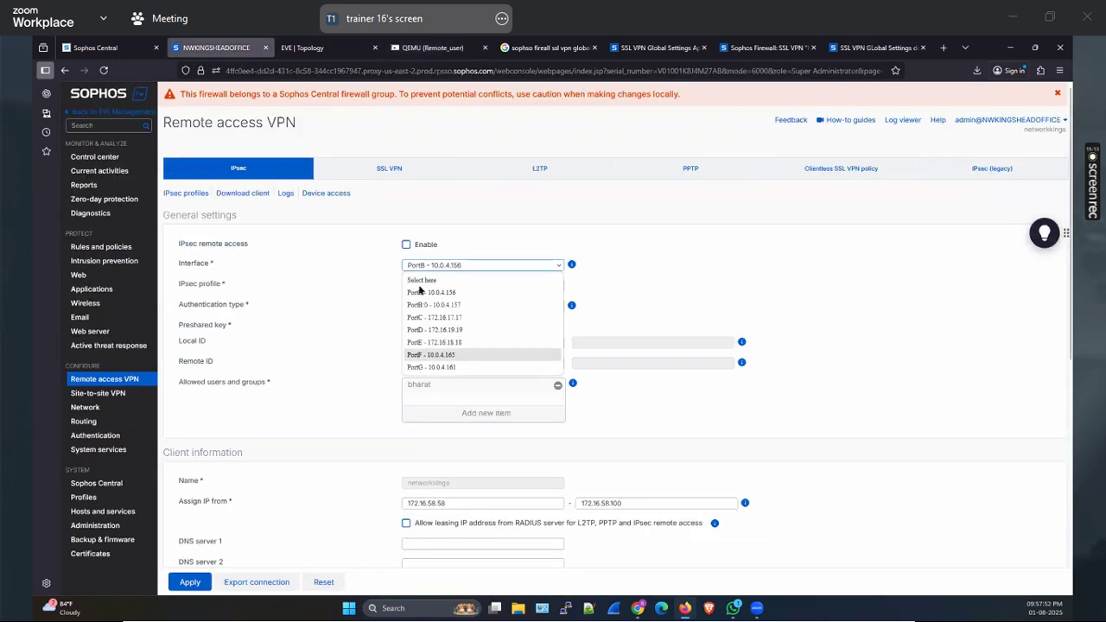
click(428, 354)
click(407, 245)
click(197, 580)
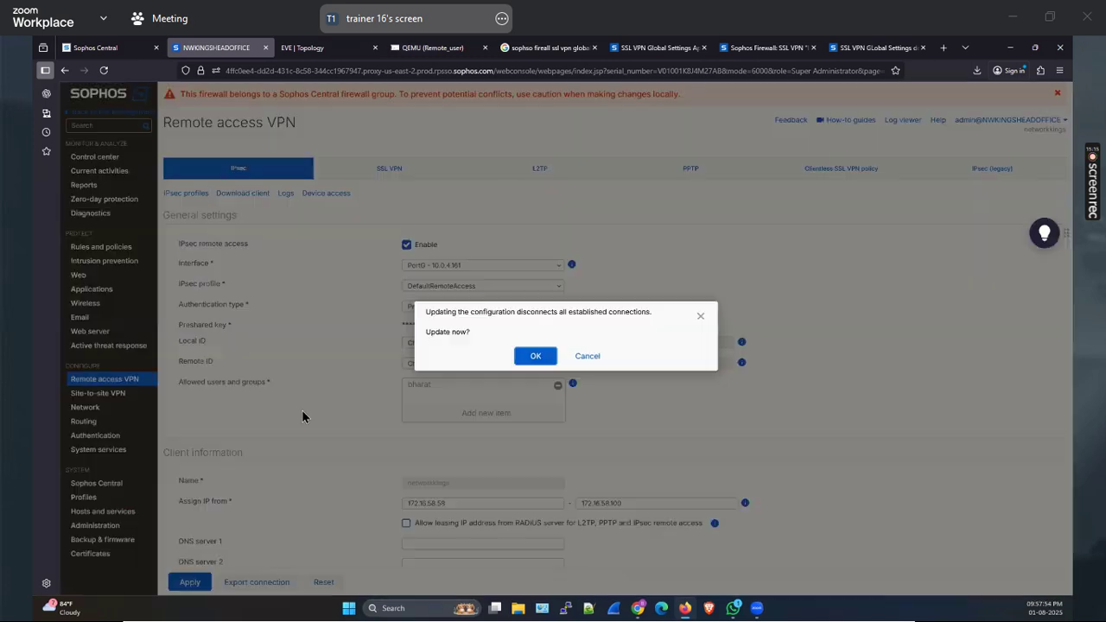
click(531, 355)
Refresh the remote console's IPsec page to confirm the saved settings
scroll(310, 432, down, 3)
scroll(310, 433, down, 1)
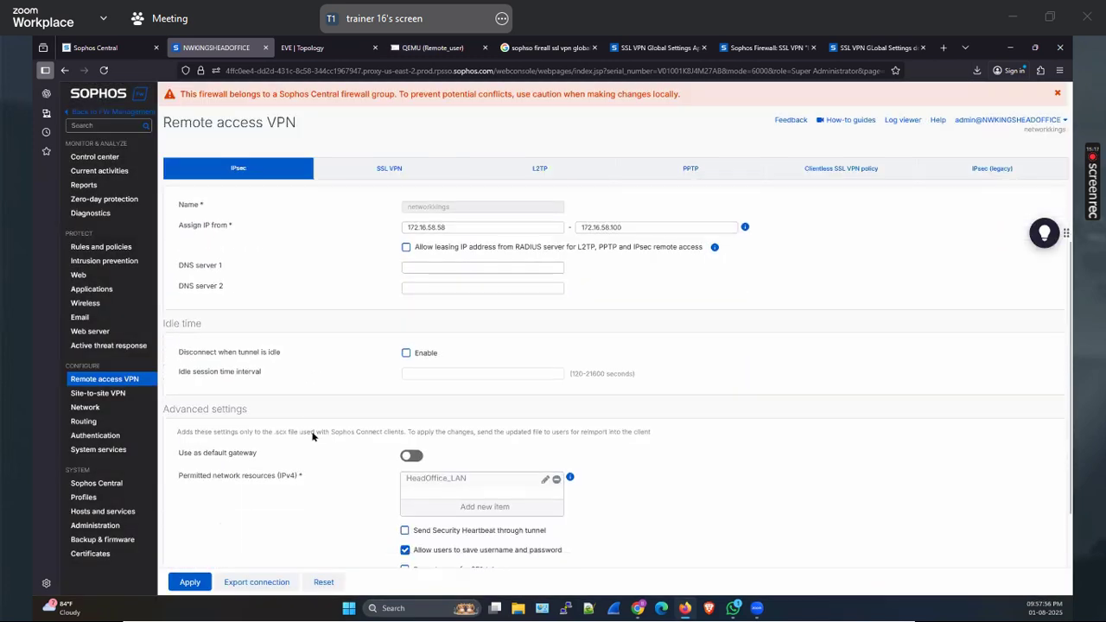
scroll(316, 431, down, 3)
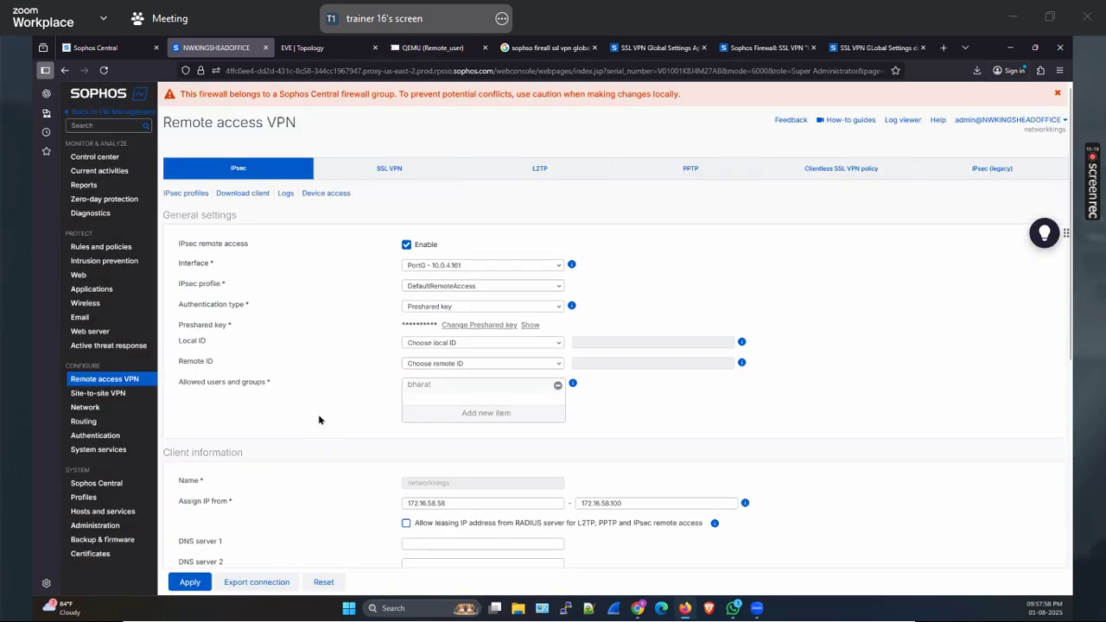
click(434, 48)
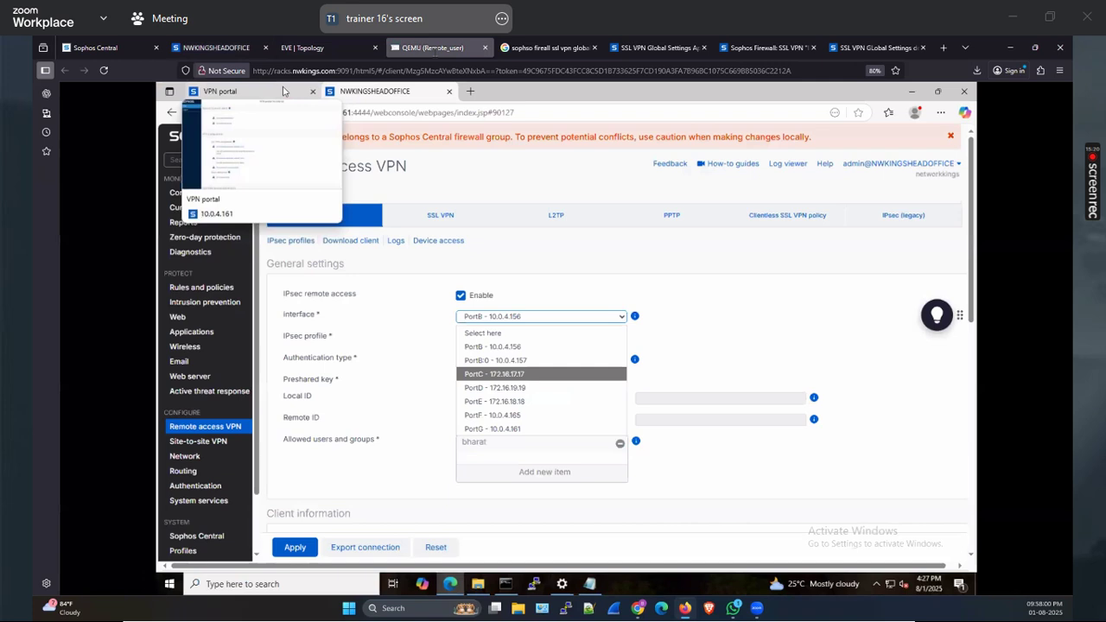
click(393, 264)
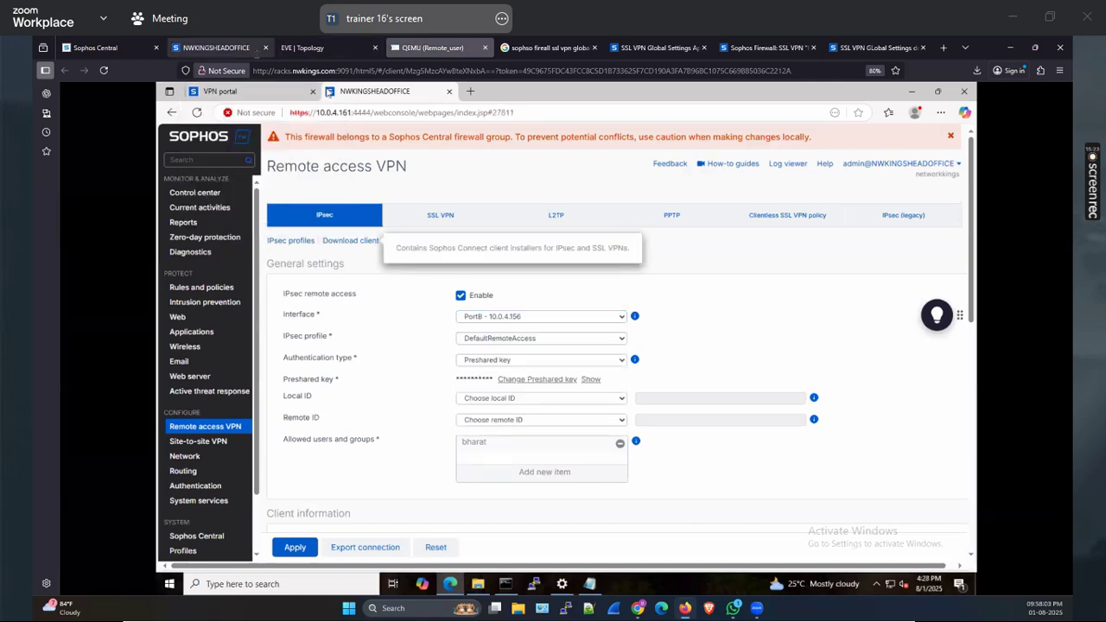
click(254, 49)
scroll(318, 288, down, 5)
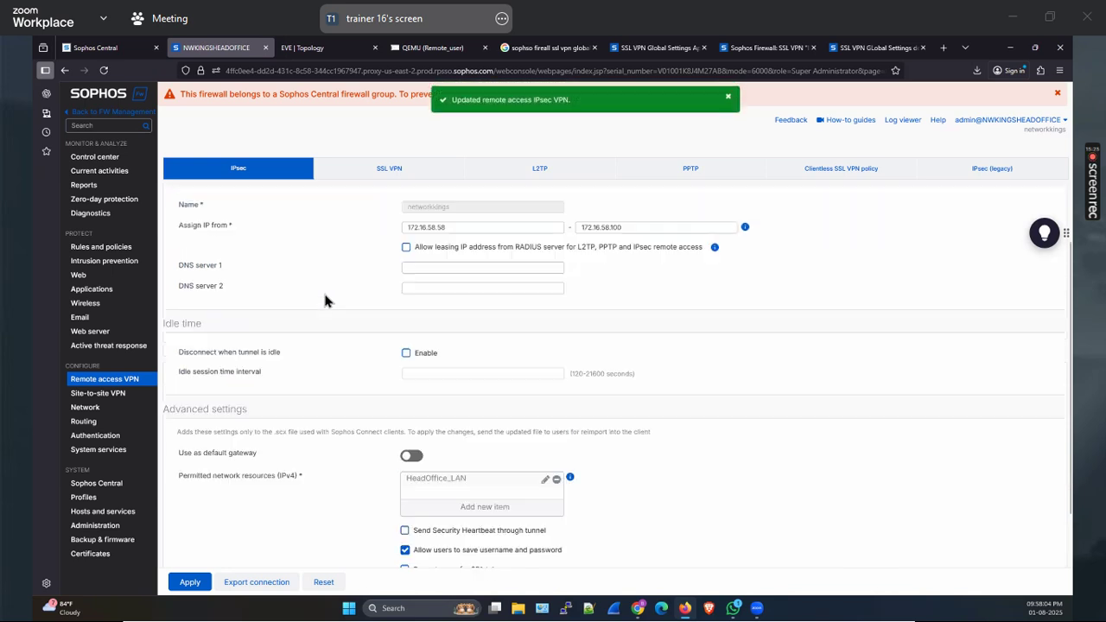
click(432, 47)
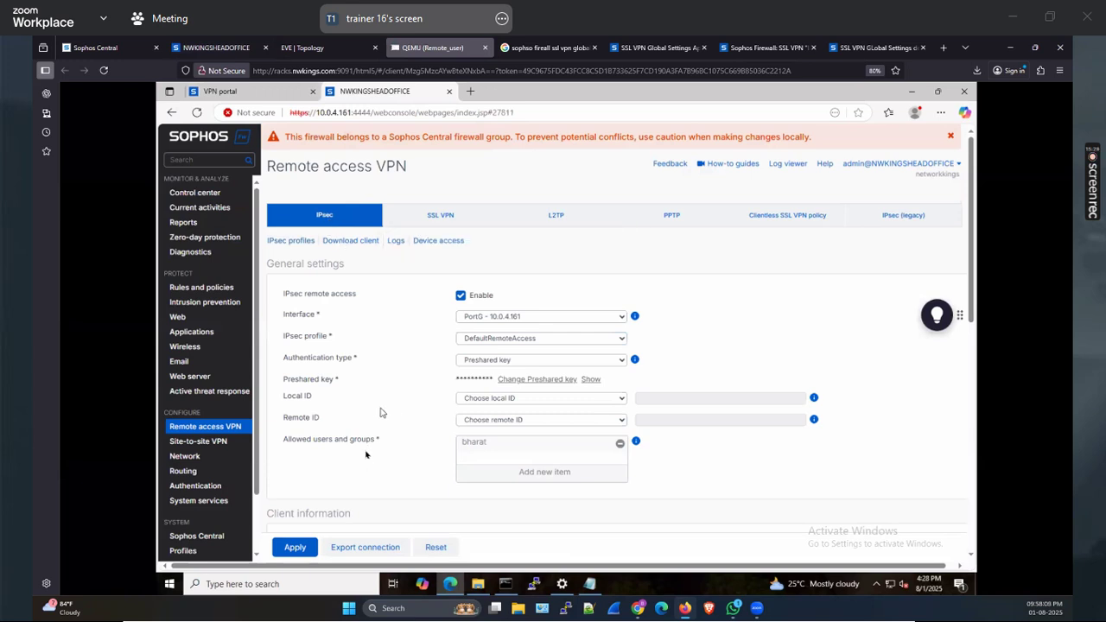
Export the networkkings.tar.gz connection file and show it in the Downloads folder
click(360, 547)
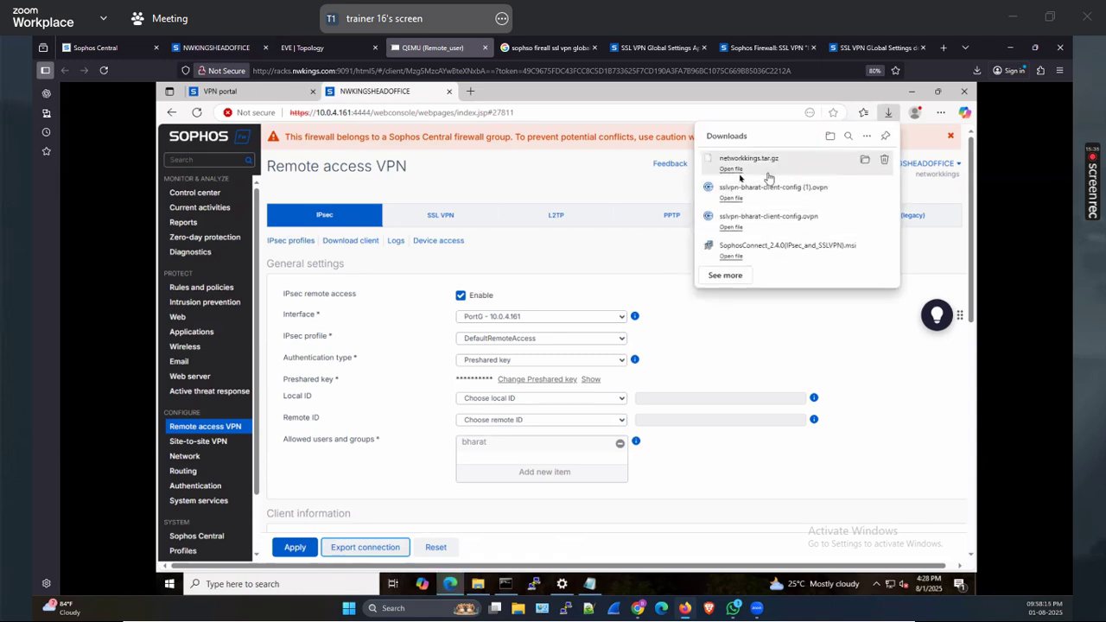
click(735, 173)
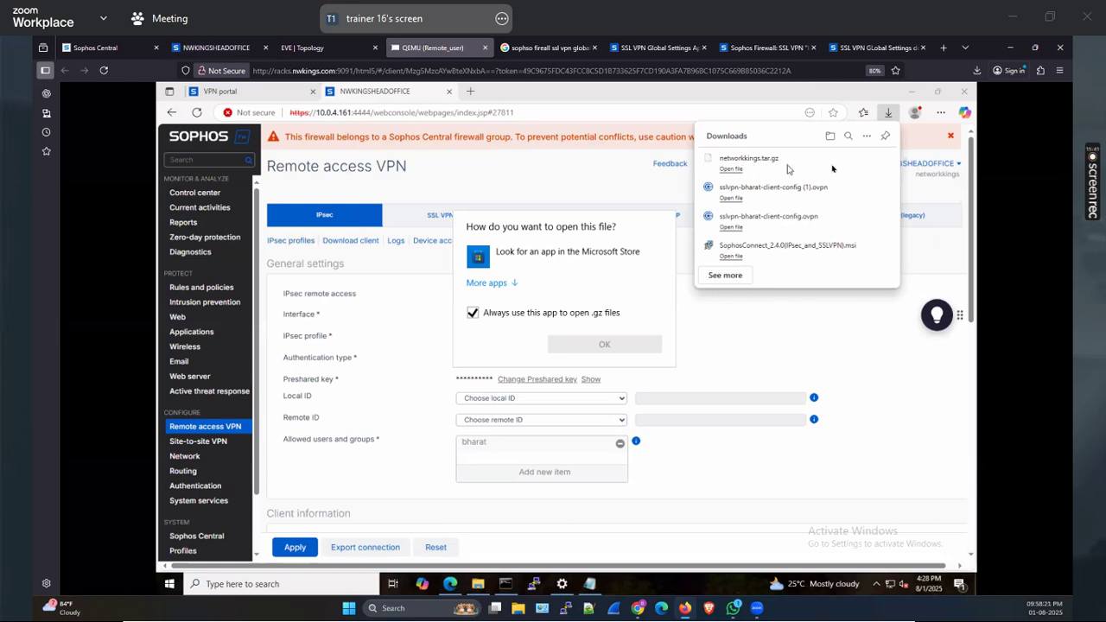
click(864, 164)
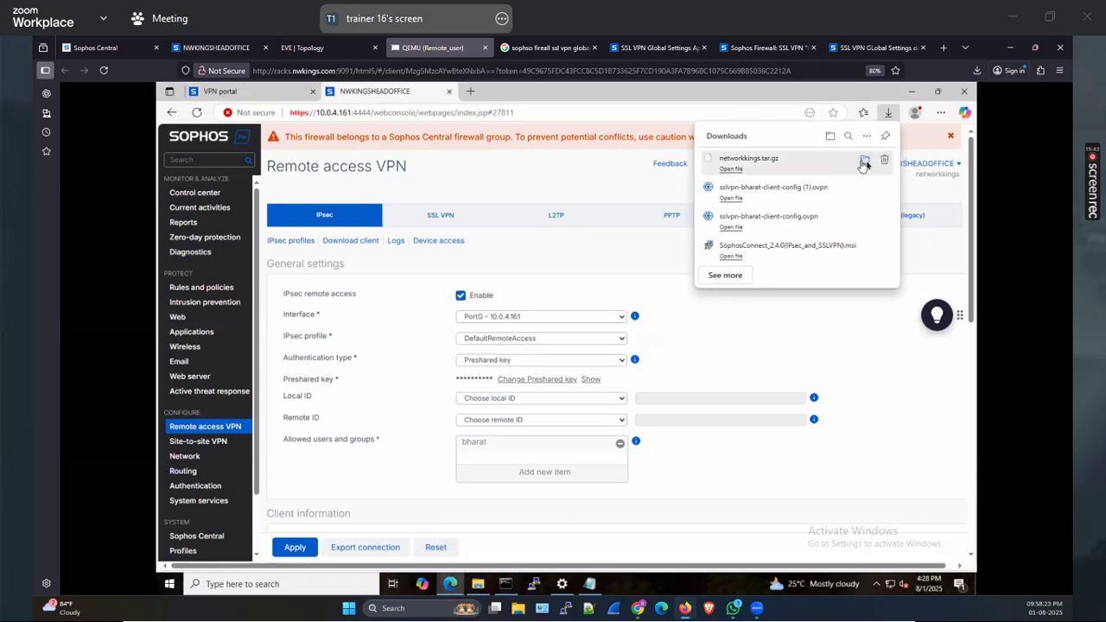
click(865, 163)
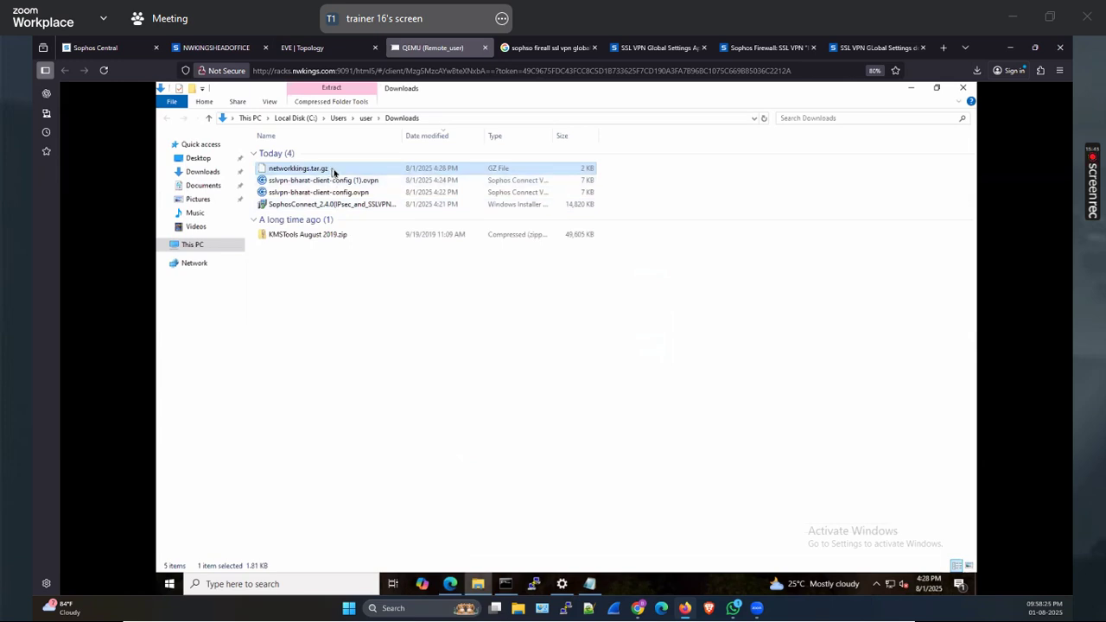
Extract networkkings.tar.gz with 7-Zip, then extract the resulting .tar into a tmp folder
right_click(331, 172)
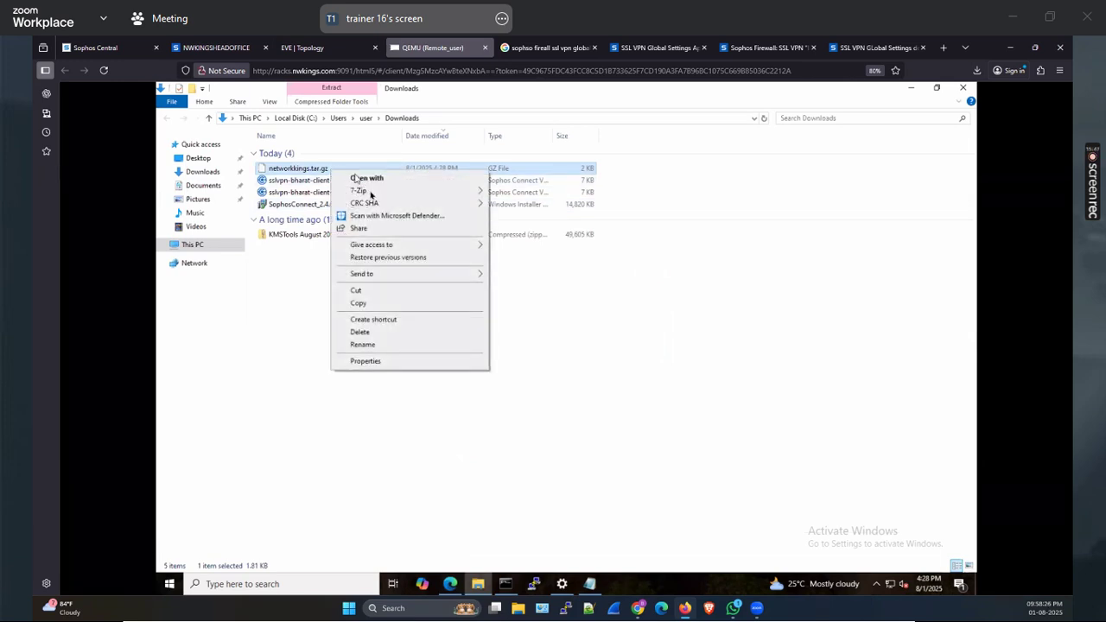
mouse_move(371, 191)
click(563, 229)
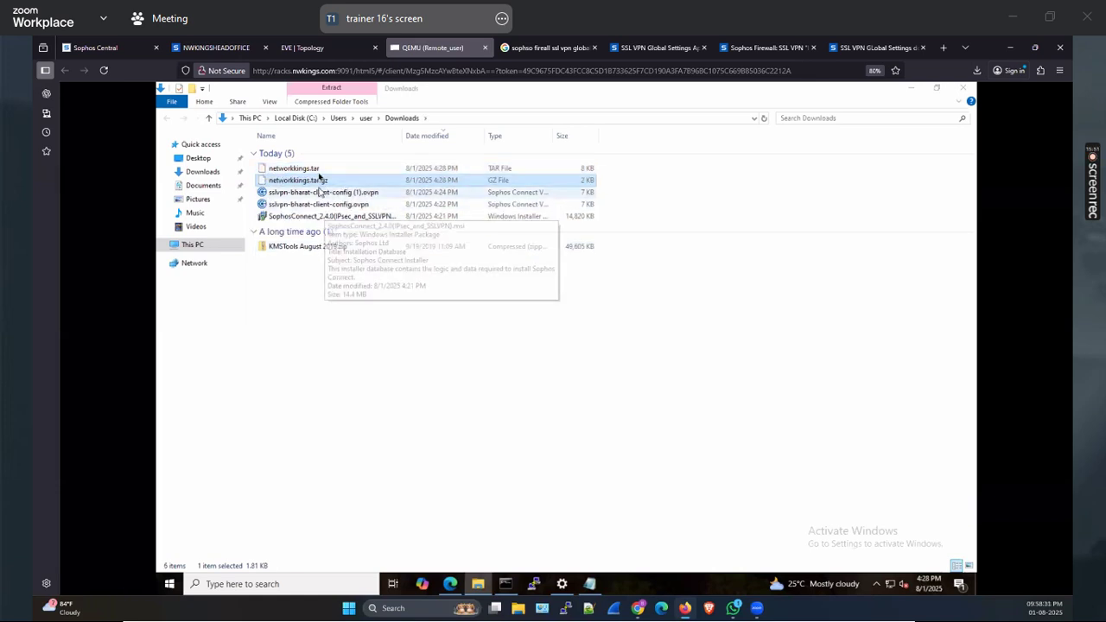
right_click(317, 170)
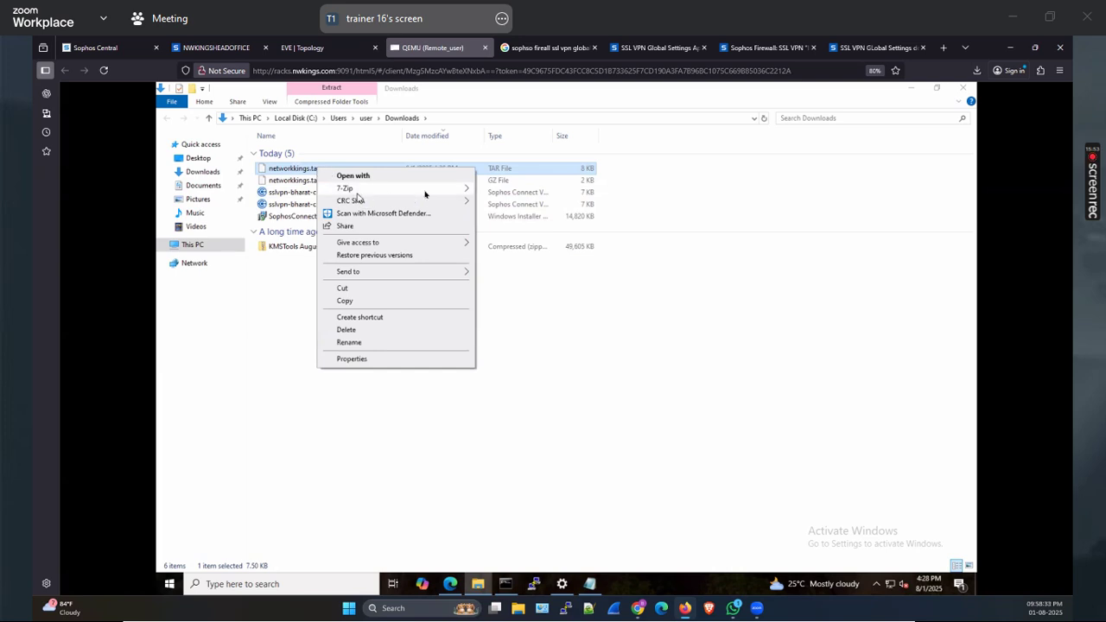
mouse_move(423, 189)
click(513, 227)
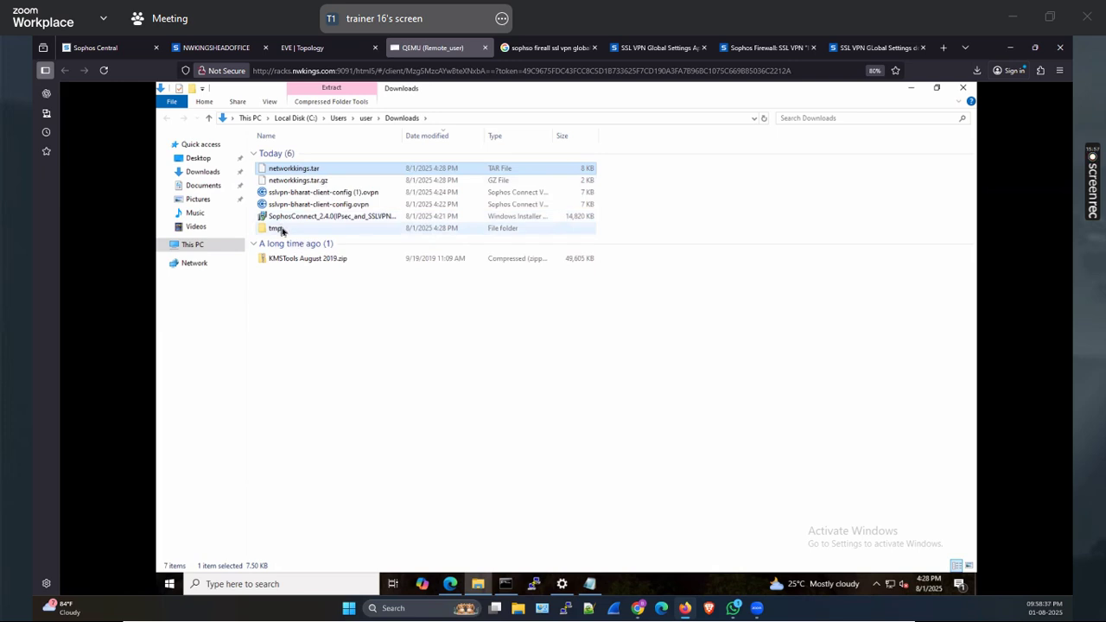
In the tmp folder, start choosing an app to open networkkings.scx from the full app list
double_click(281, 229)
click(306, 152)
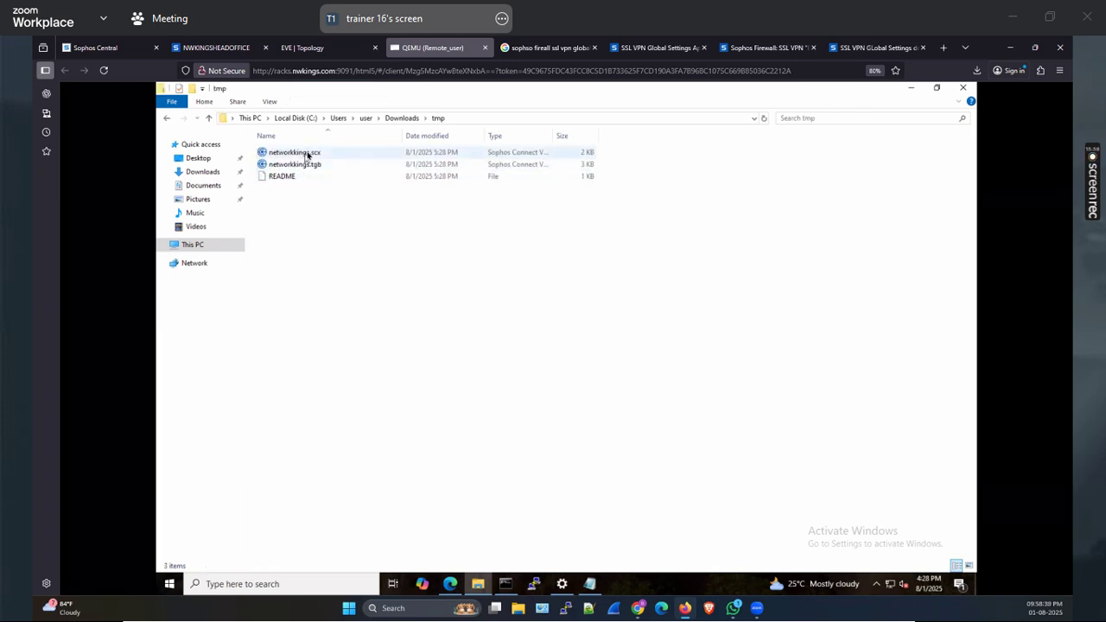
right_click(318, 154)
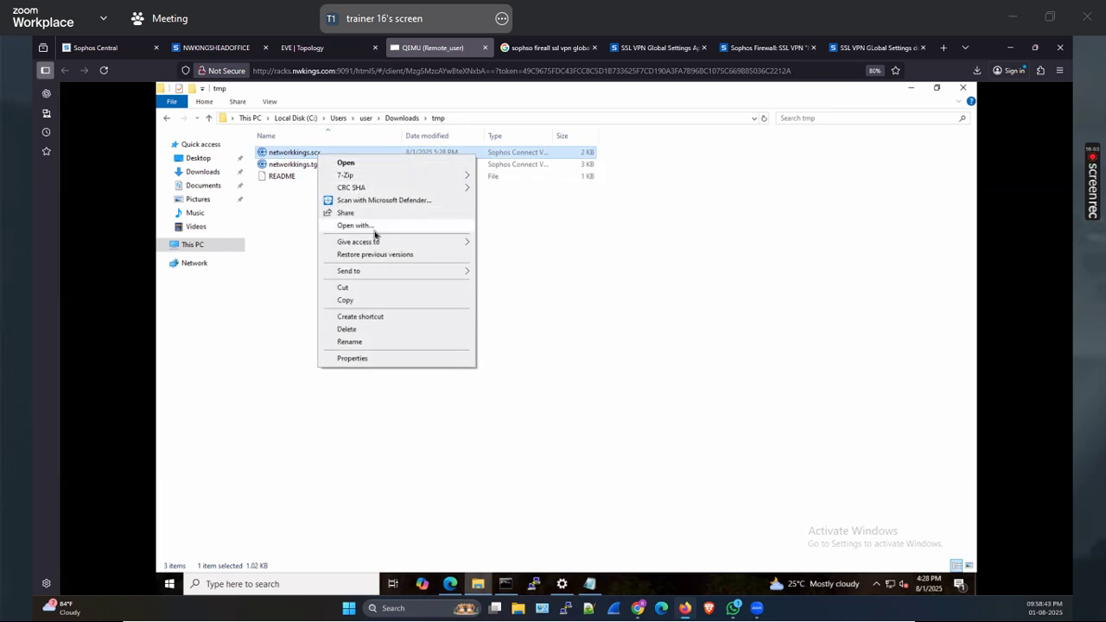
click(374, 226)
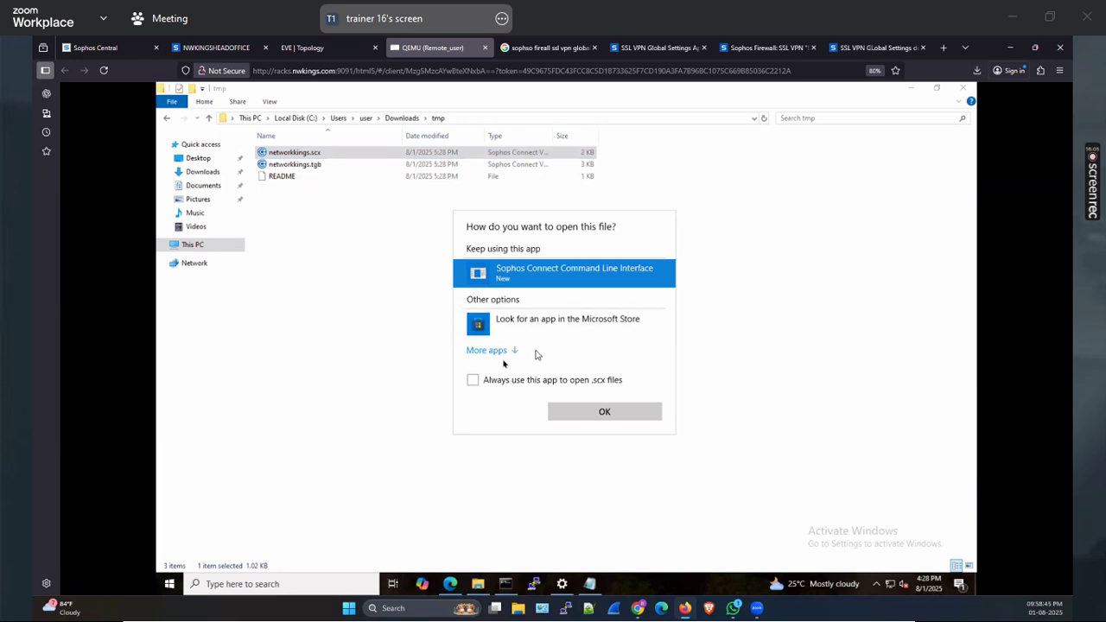
click(502, 359)
Open networkkings.scx in Notepad, check gateway 10.0.4.161 and remote network 172.16.16.0/24, then close it
click(511, 380)
click(605, 484)
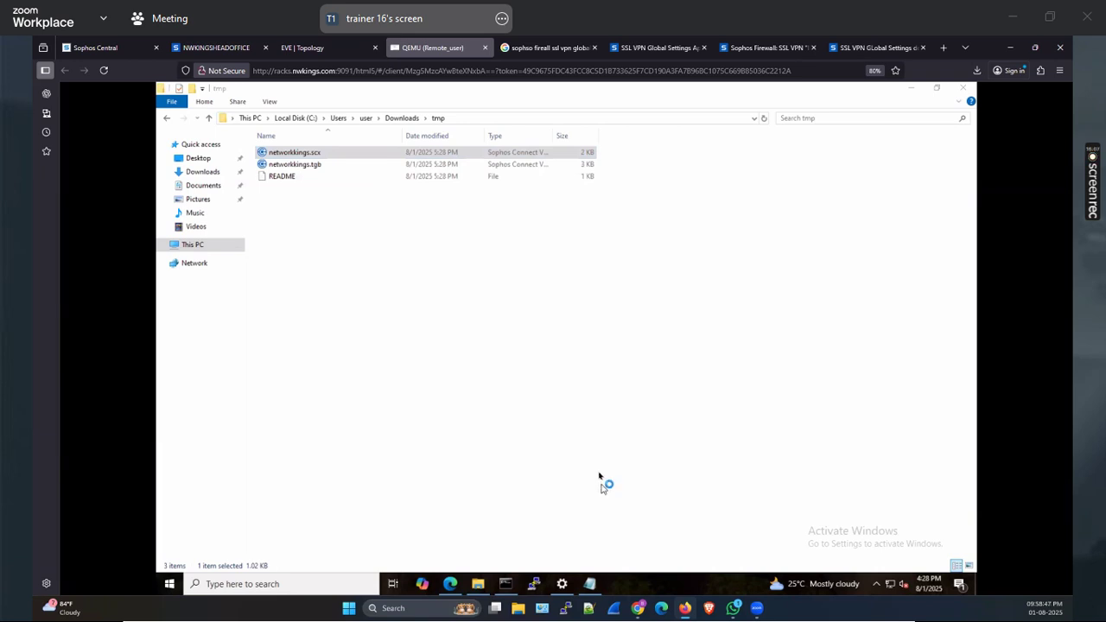
scroll(541, 372, down, 2)
scroll(541, 372, up, 2)
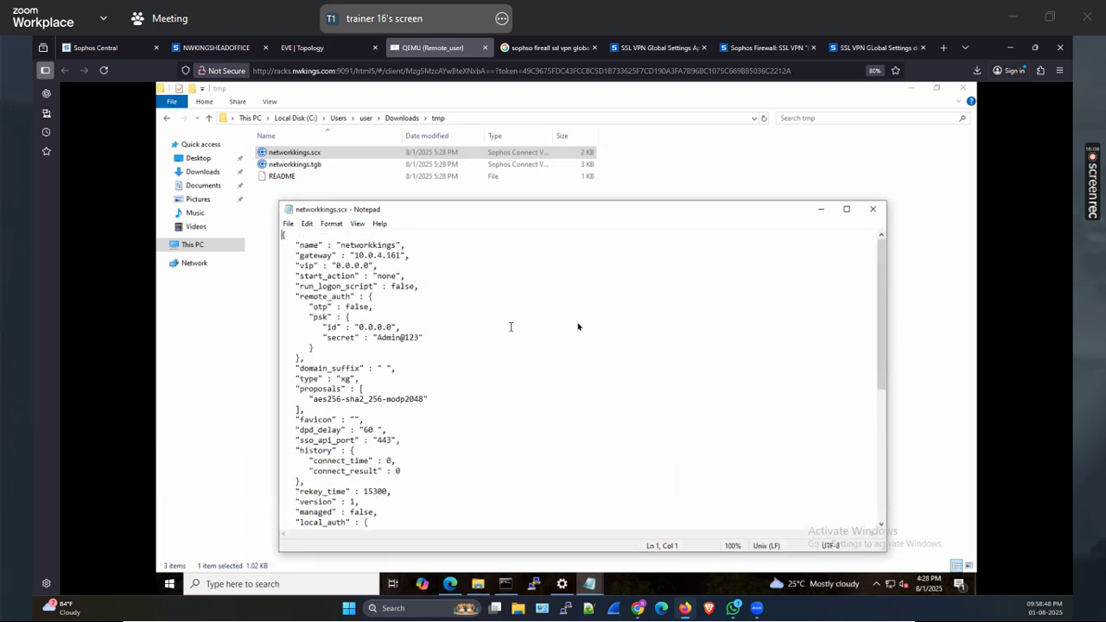
drag(363, 256, 410, 257)
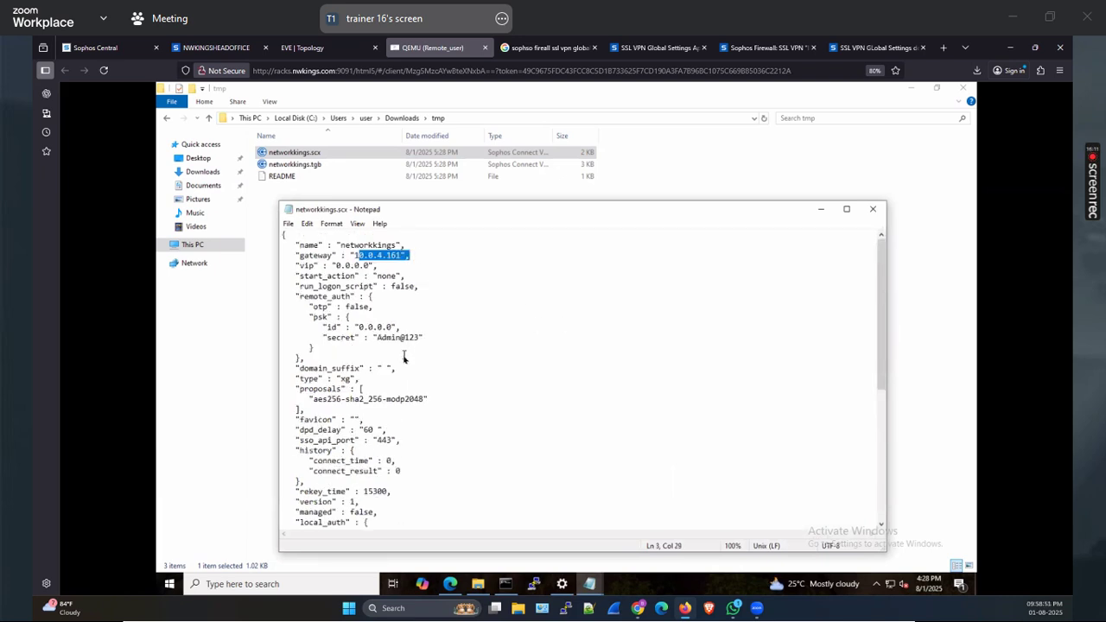
scroll(424, 402, down, 8)
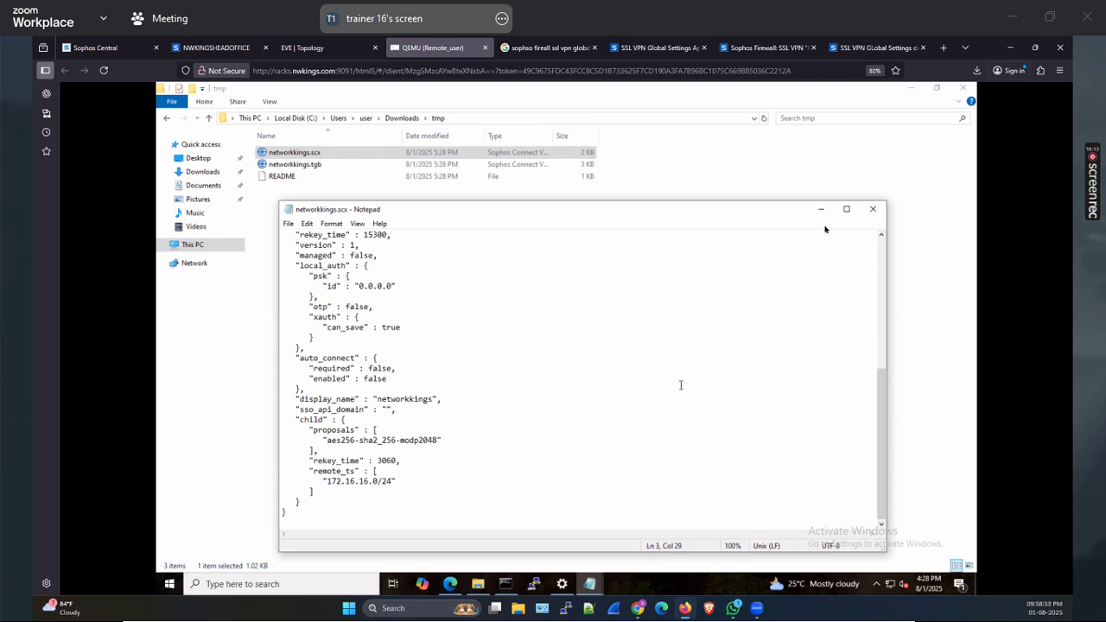
scroll(826, 229, up, 8)
click(872, 210)
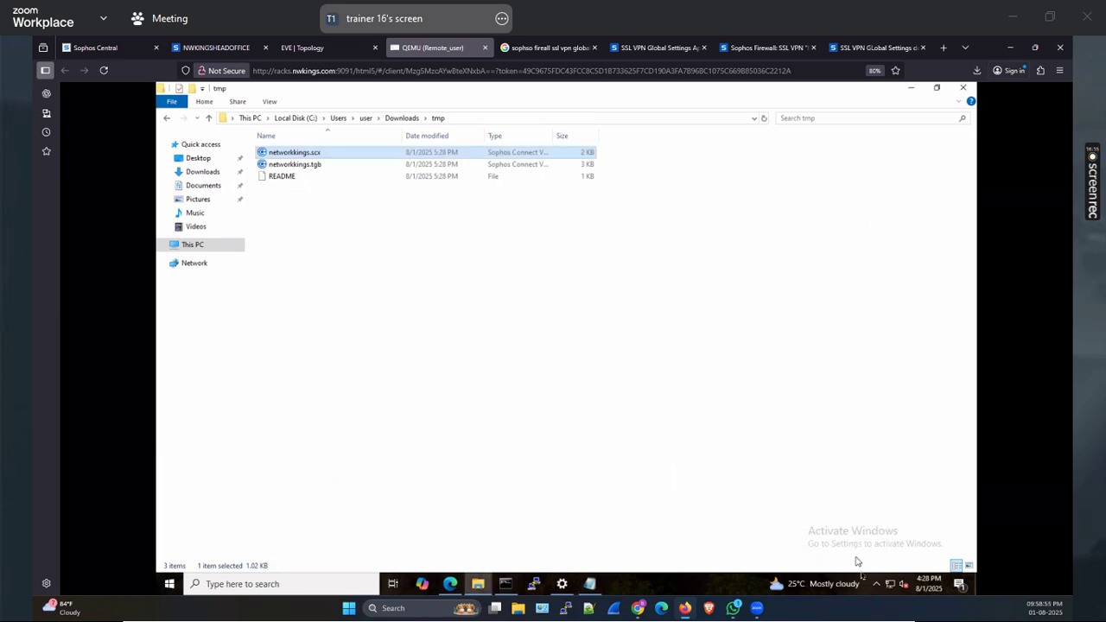
click(876, 584)
Quit the pending 10.255.0.1 connection in Sophos Connect, then start importing a connection file
click(867, 562)
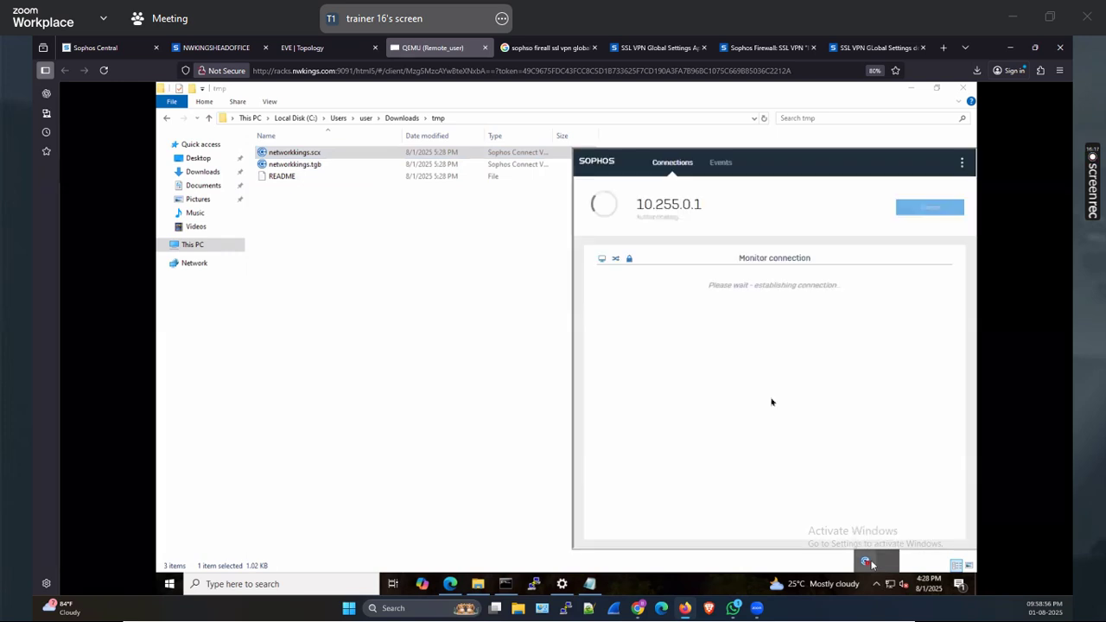
click(964, 164)
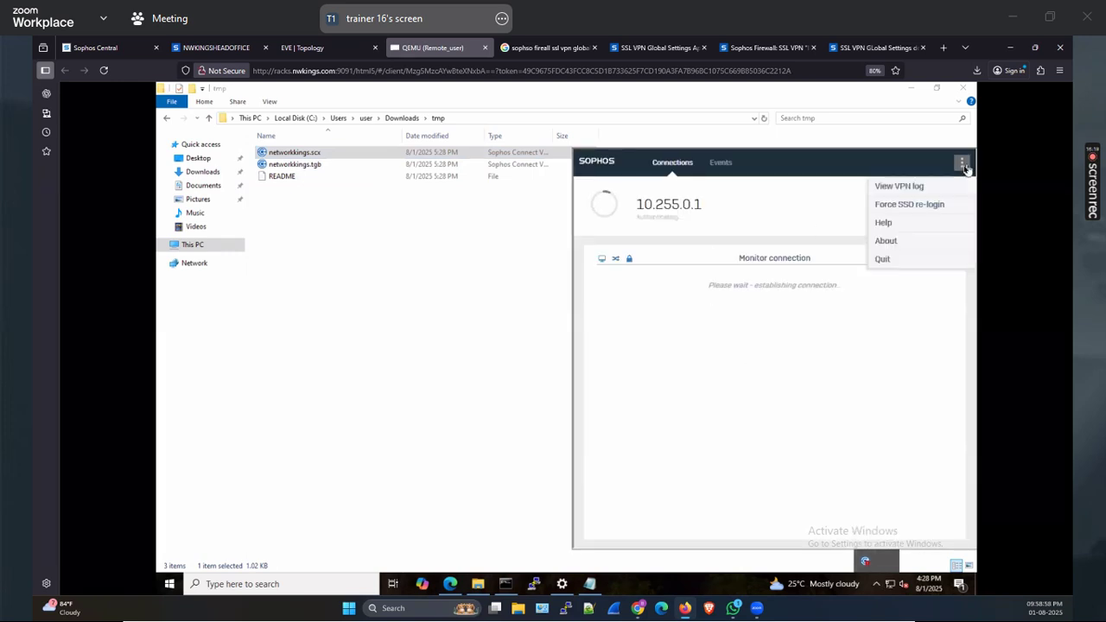
click(885, 259)
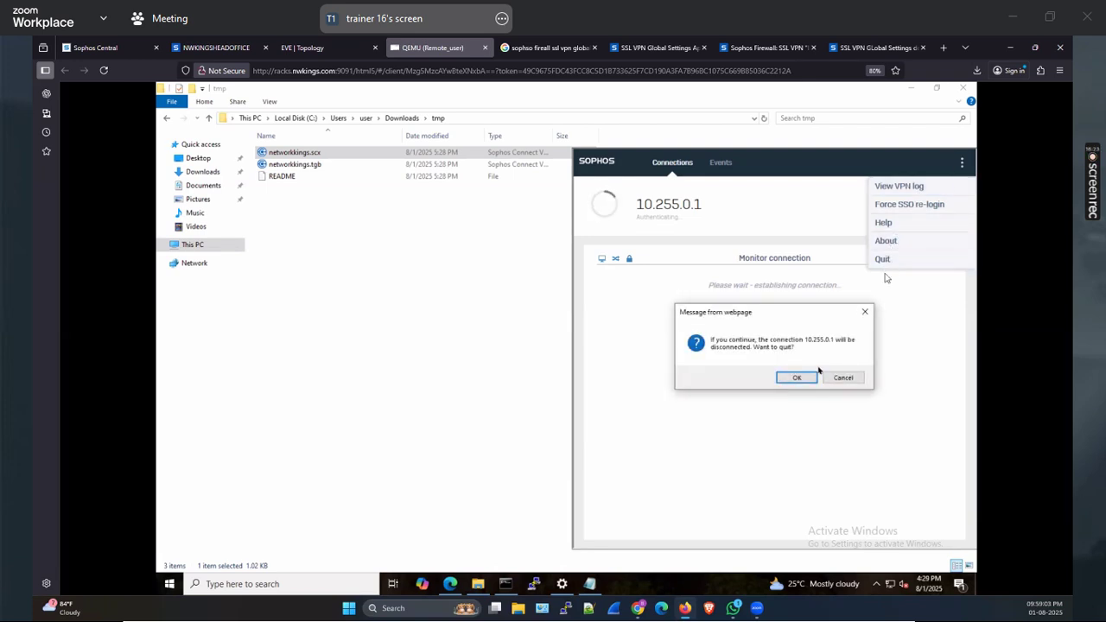
click(798, 378)
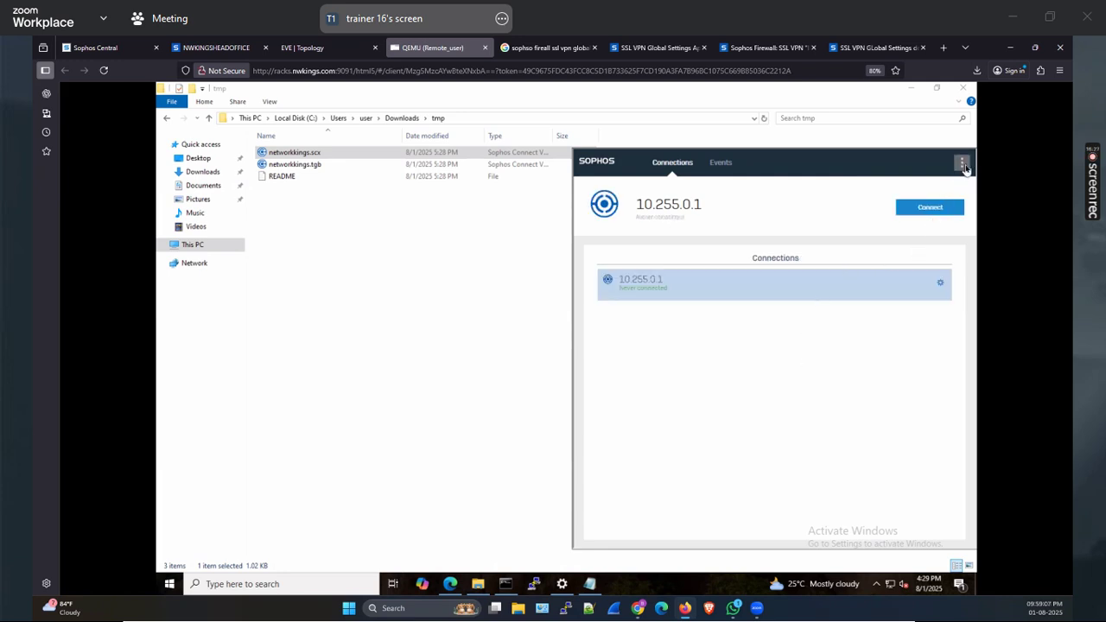
click(963, 165)
click(909, 186)
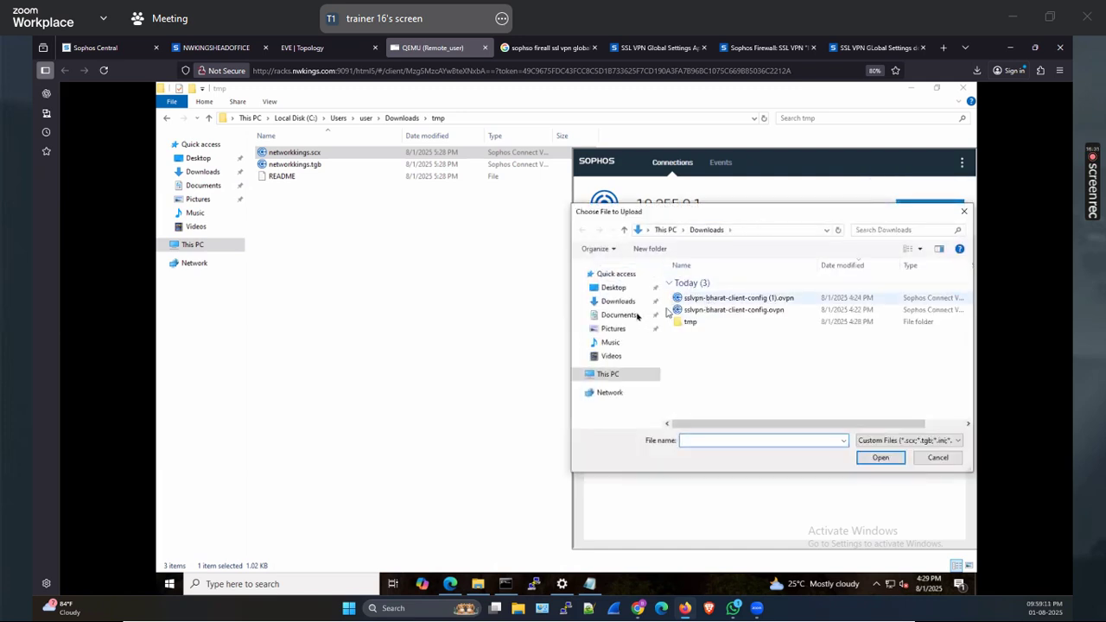
Import networkkings.scx from the tmp folder into Sophos Connect
double_click(689, 323)
click(729, 285)
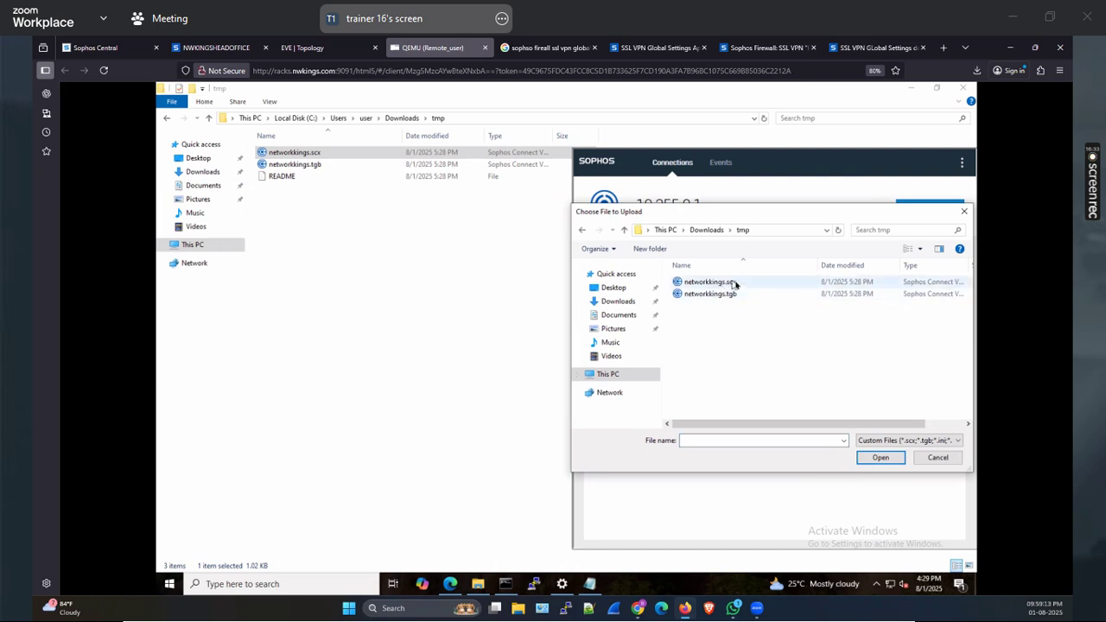
click(880, 457)
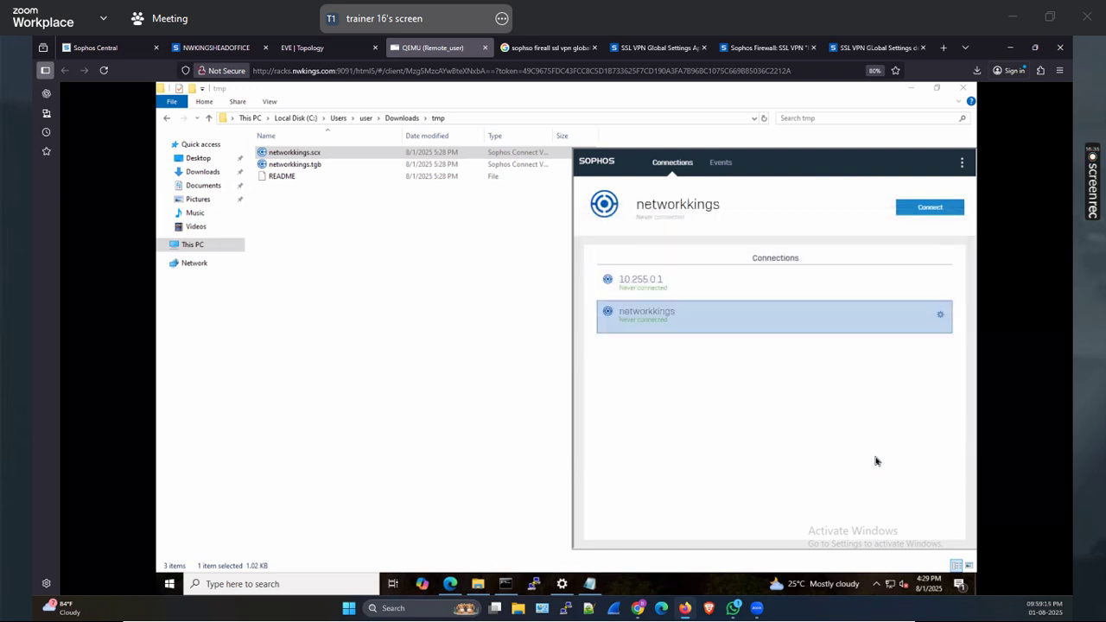
Connect the networkkings IPsec connection by signing in with the user's password
double_click(689, 313)
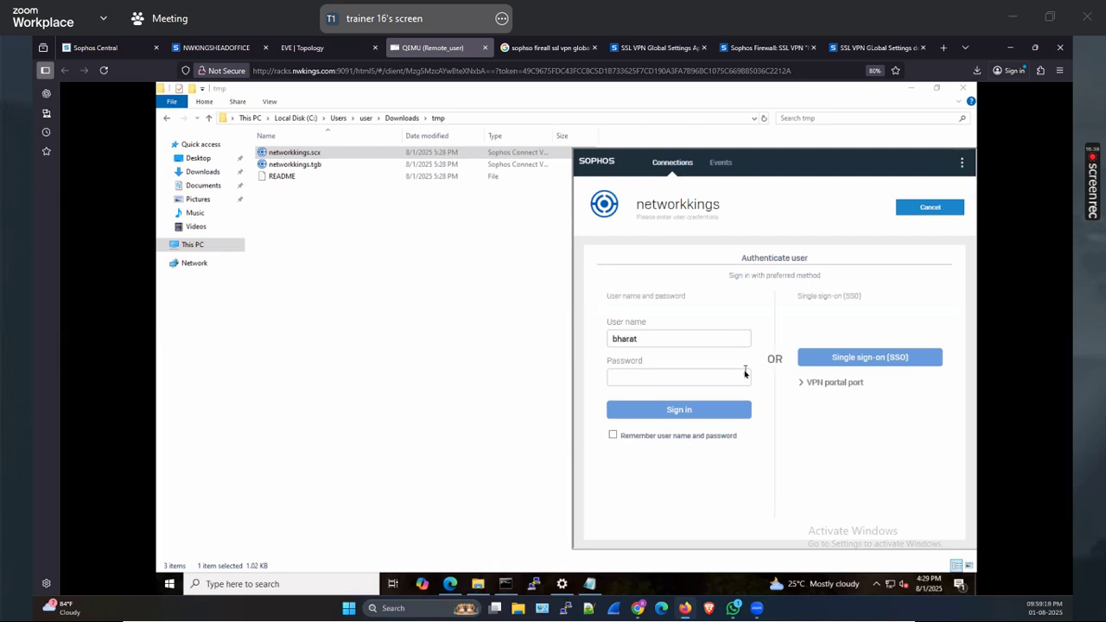
text(****)
key(Return)
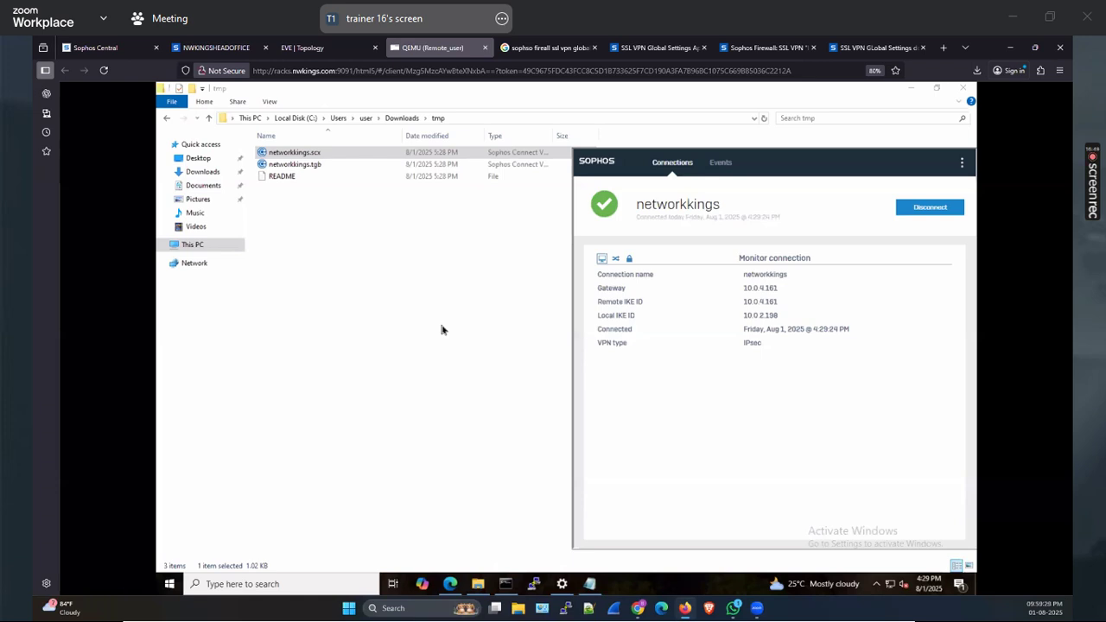
Check the tunnel's IP addresses and traffic counters, glancing at the head office firewall's VPN settings
click(616, 260)
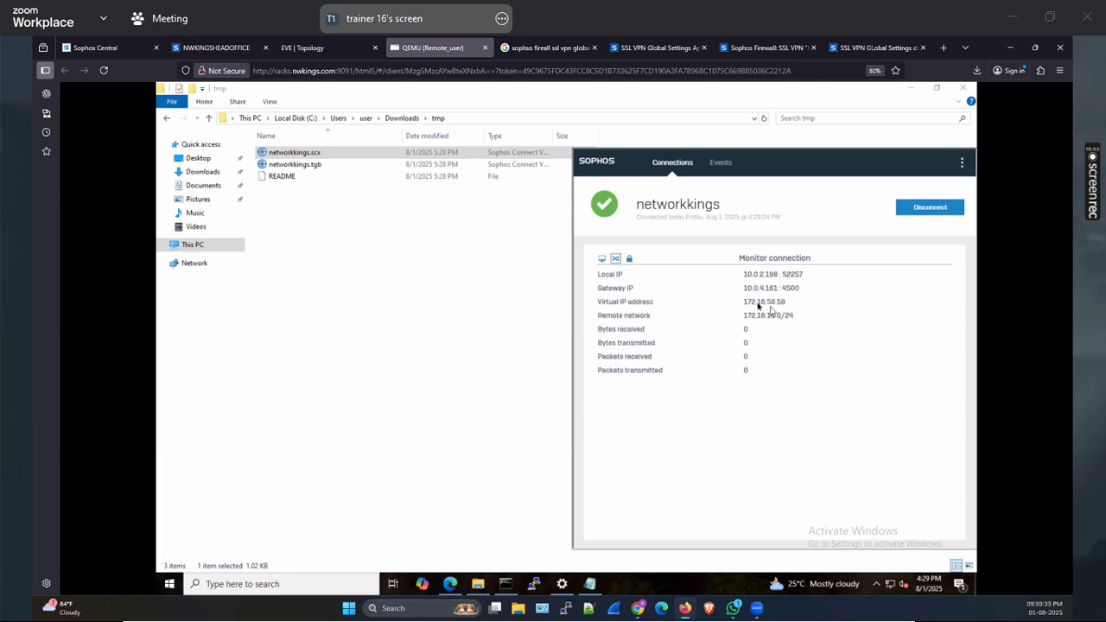
key(ctrl+2)
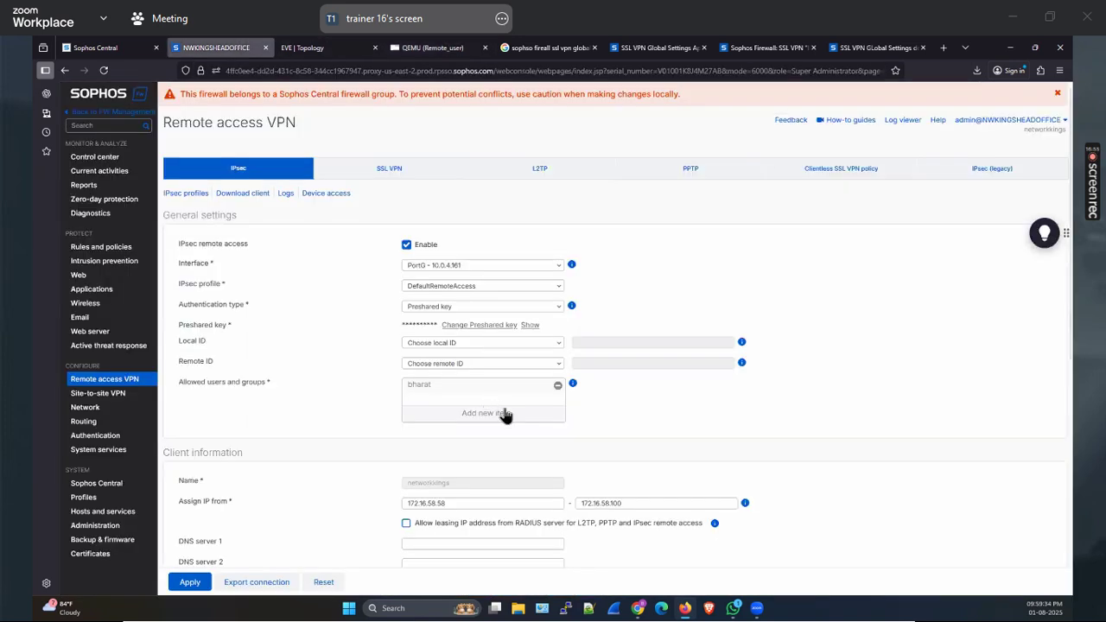
scroll(464, 363, down, 3)
drag(467, 336, 385, 358)
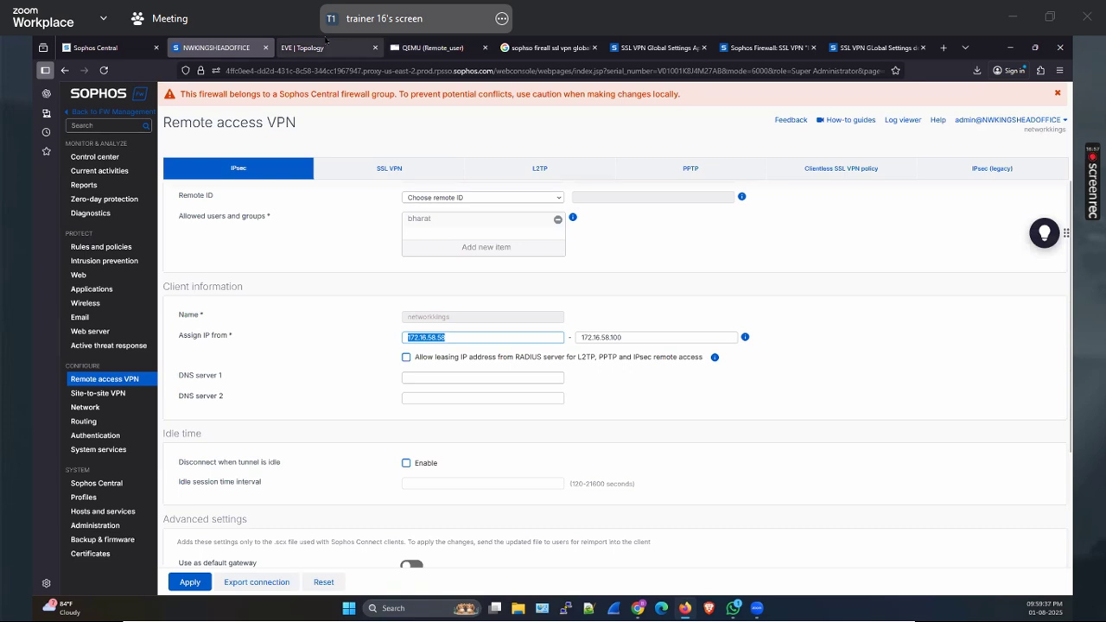
key(ctrl+3)
key(ctrl+4)
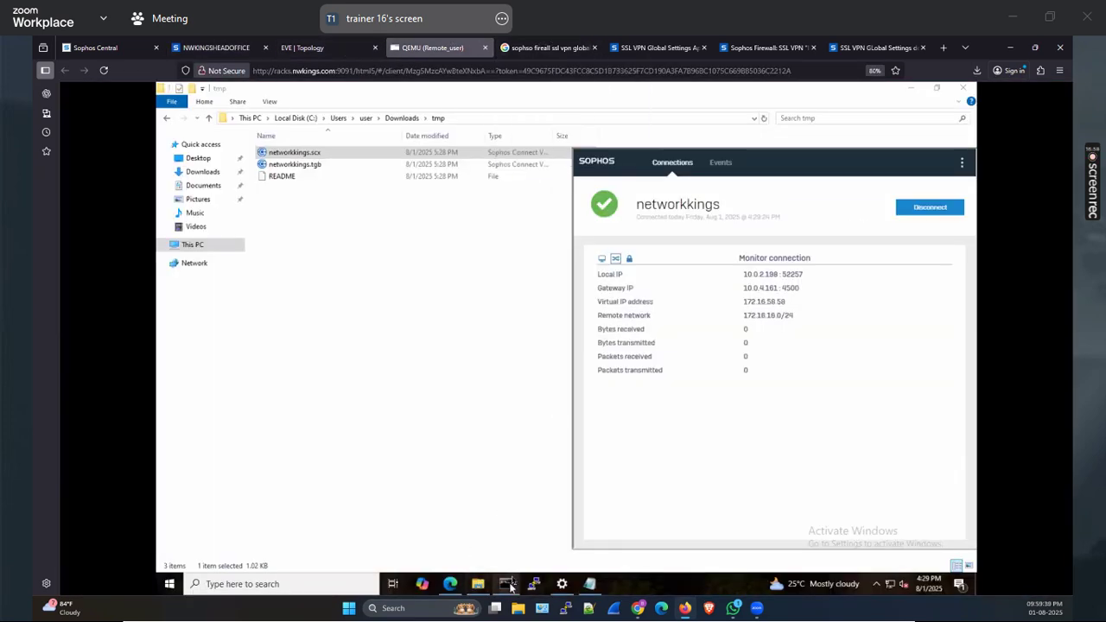
Run ping 172.16.16.10 in Command Prompt and get 4 of 4 replies
click(506, 583)
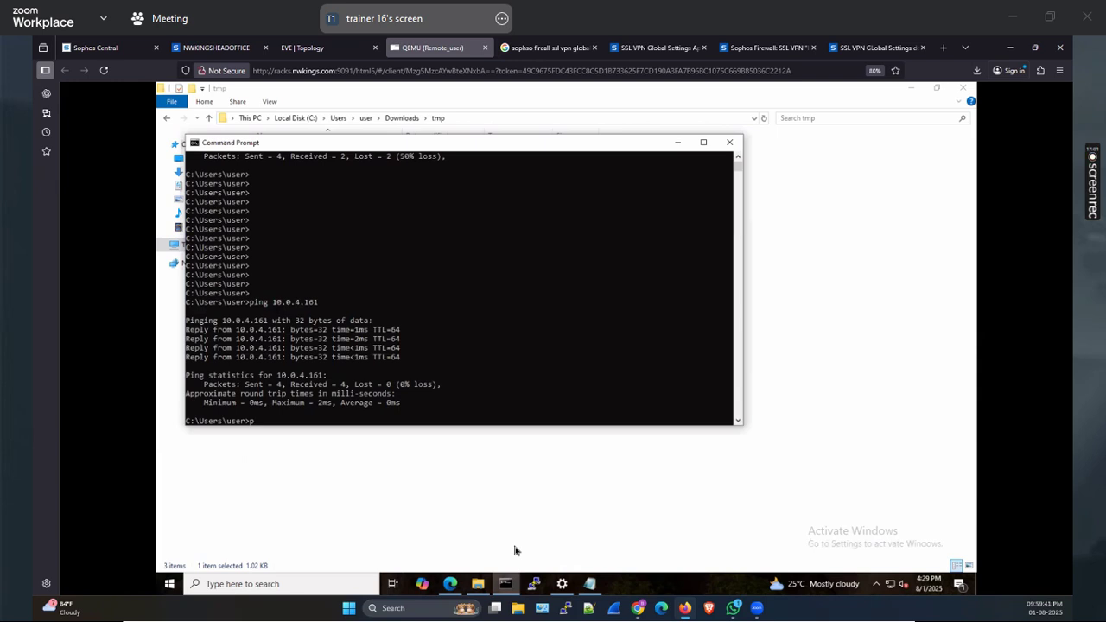
text(ping 172.16.16.10)
key(Return)
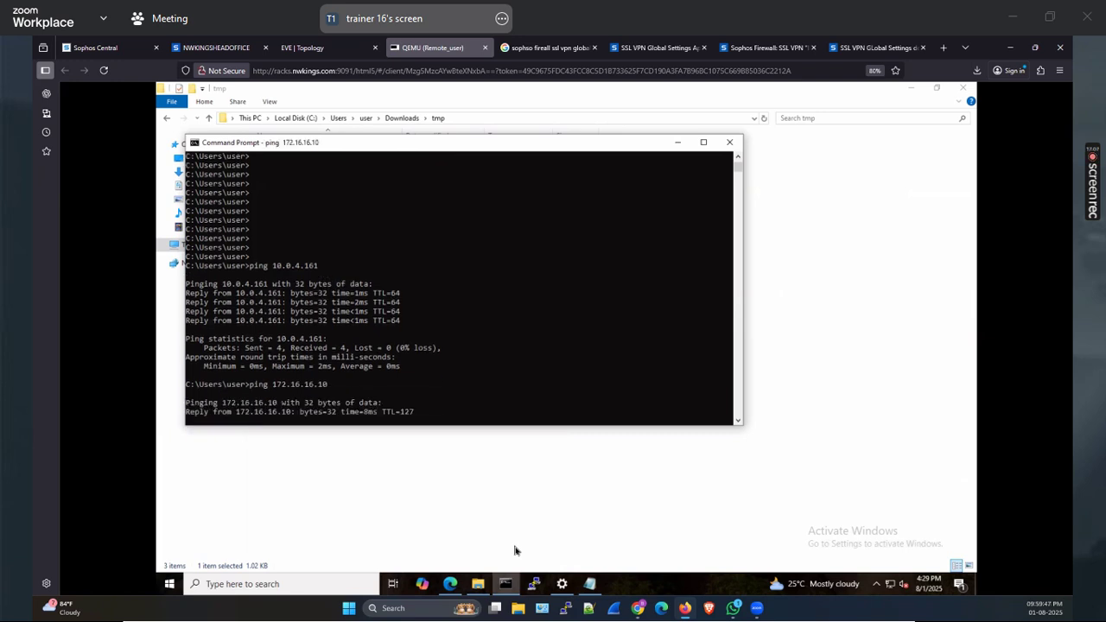
click(333, 584)
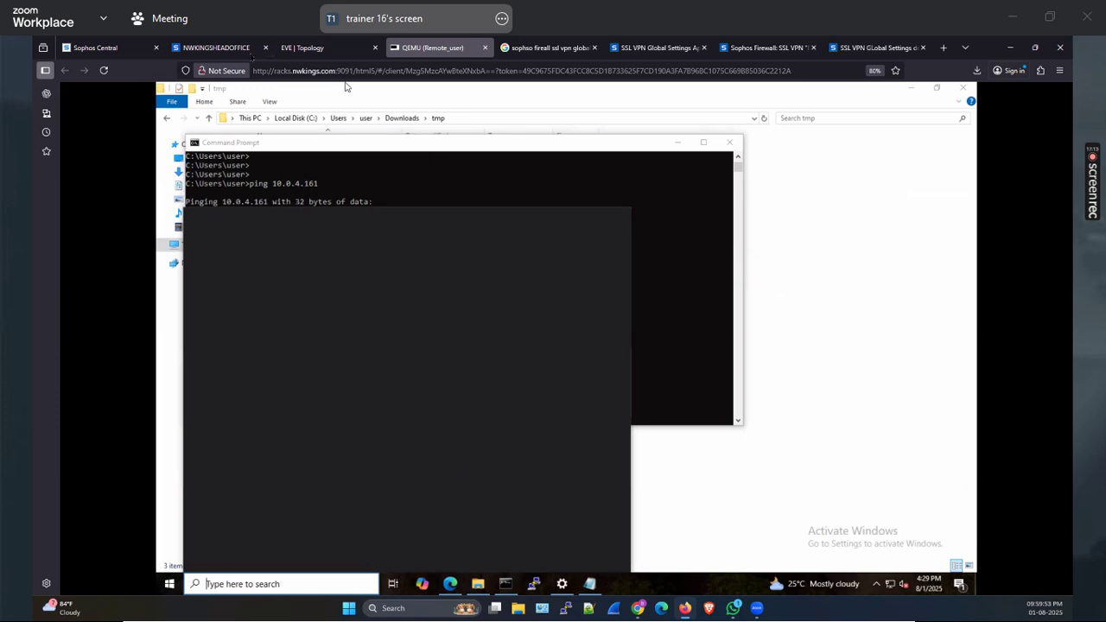
Open the SSL VPN global settings on the head office firewall
click(216, 47)
click(389, 170)
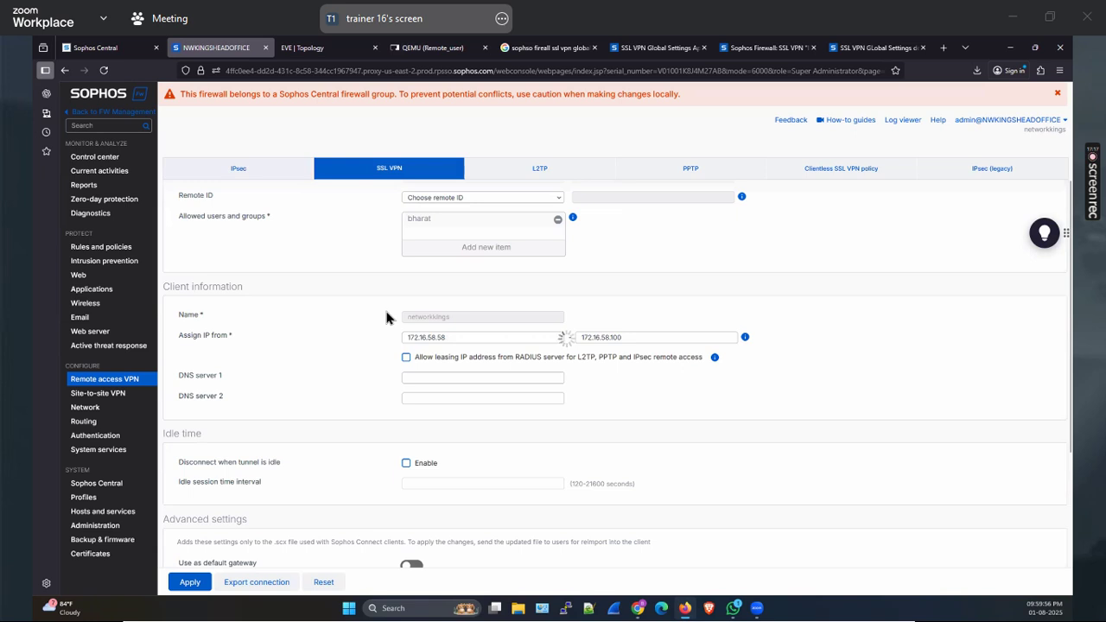
click(216, 195)
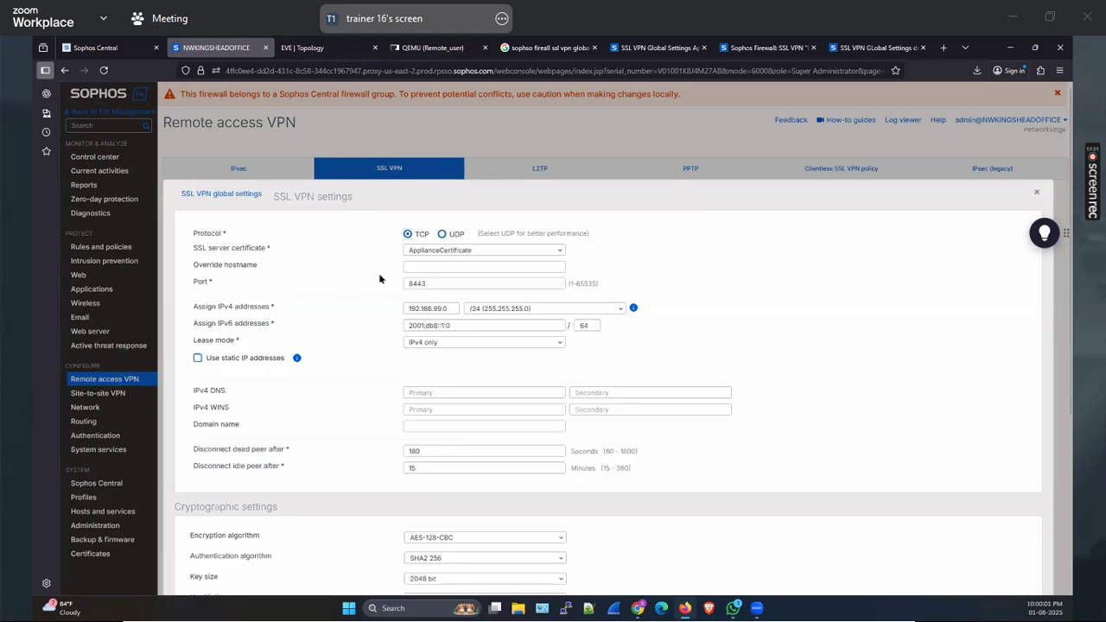
Replace the override hostname with 10.0.4.156, then duplicate the firewall console tab
click(414, 264)
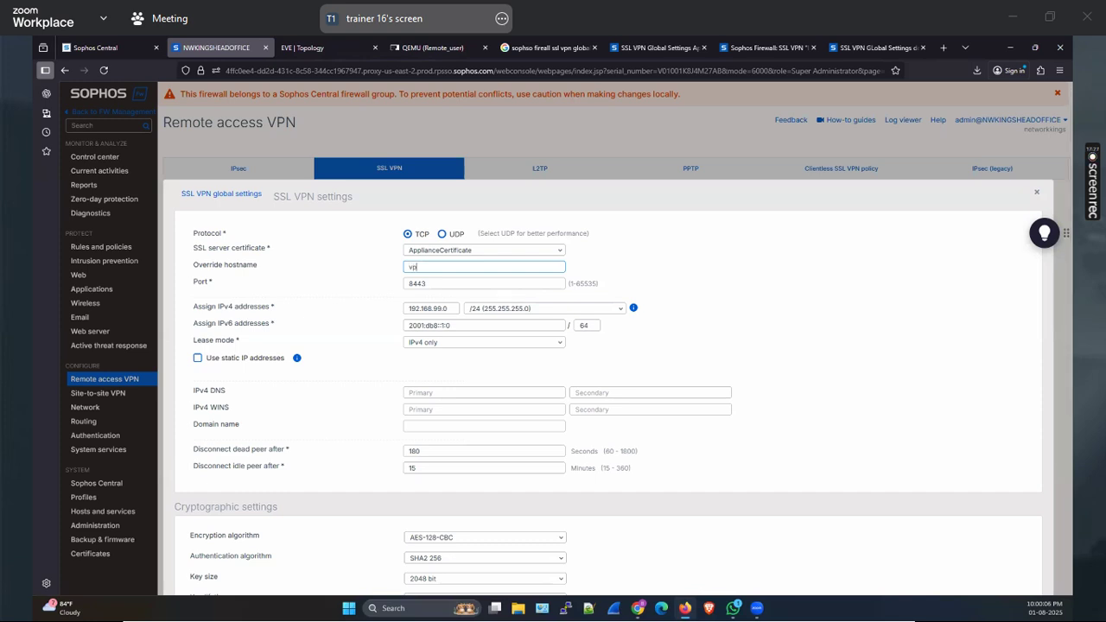
text(vpn.nwkings.com)
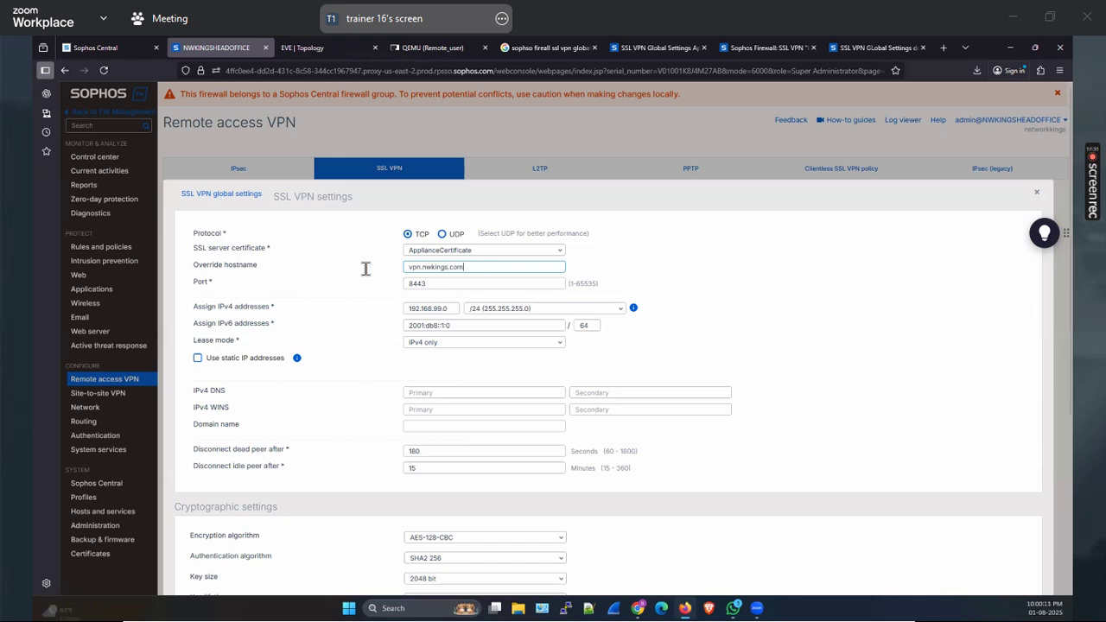
key(ctrl+a)
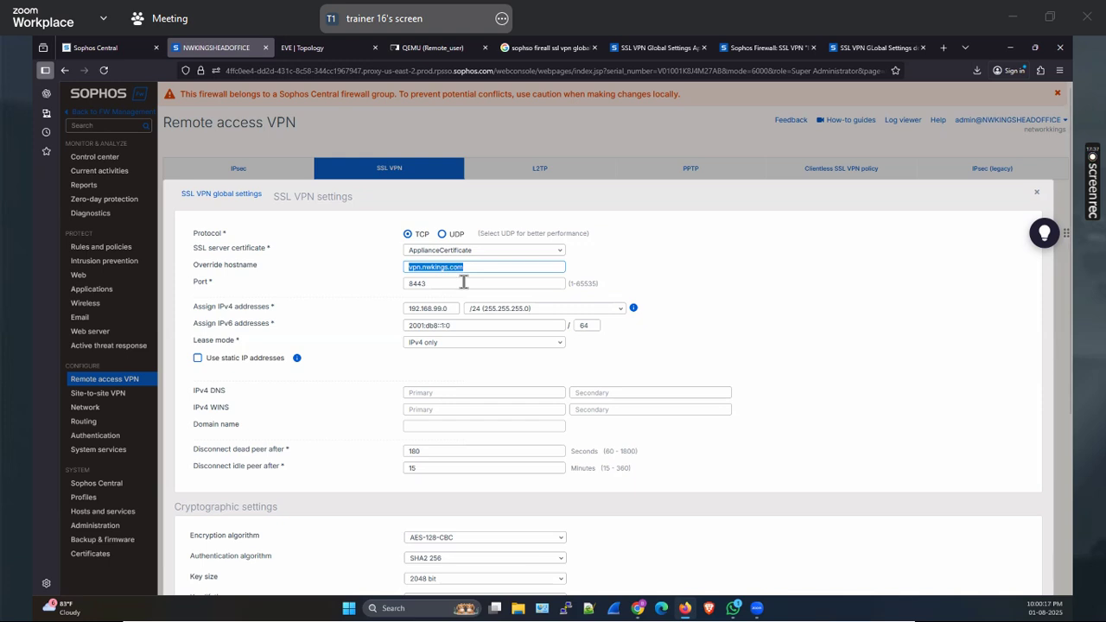
mouse_move(470, 283)
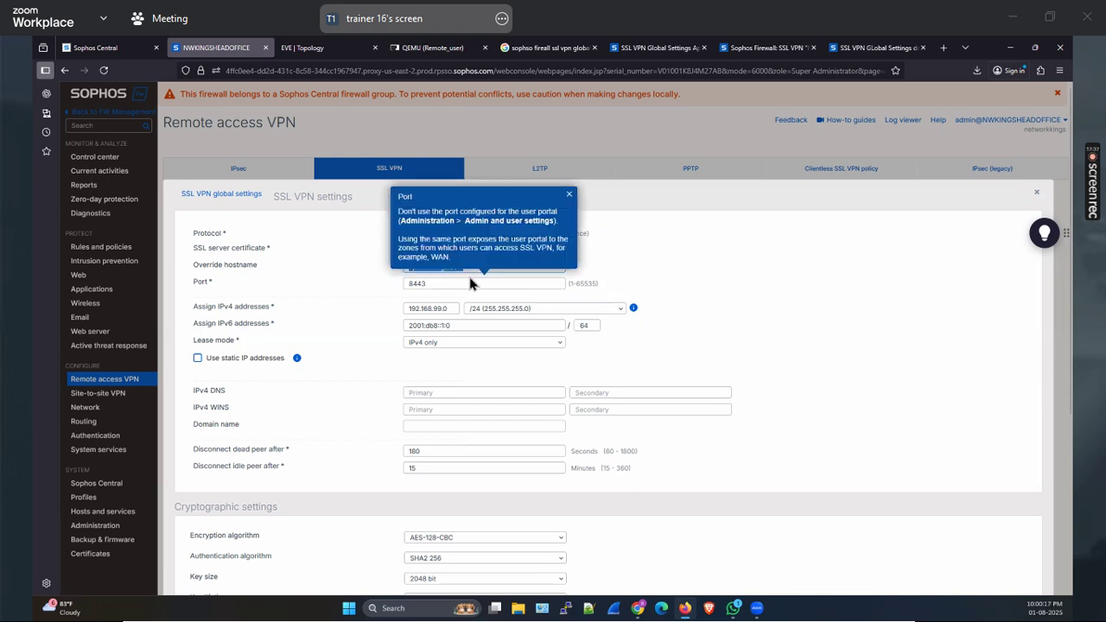
click(570, 197)
text(10.0.4.156)
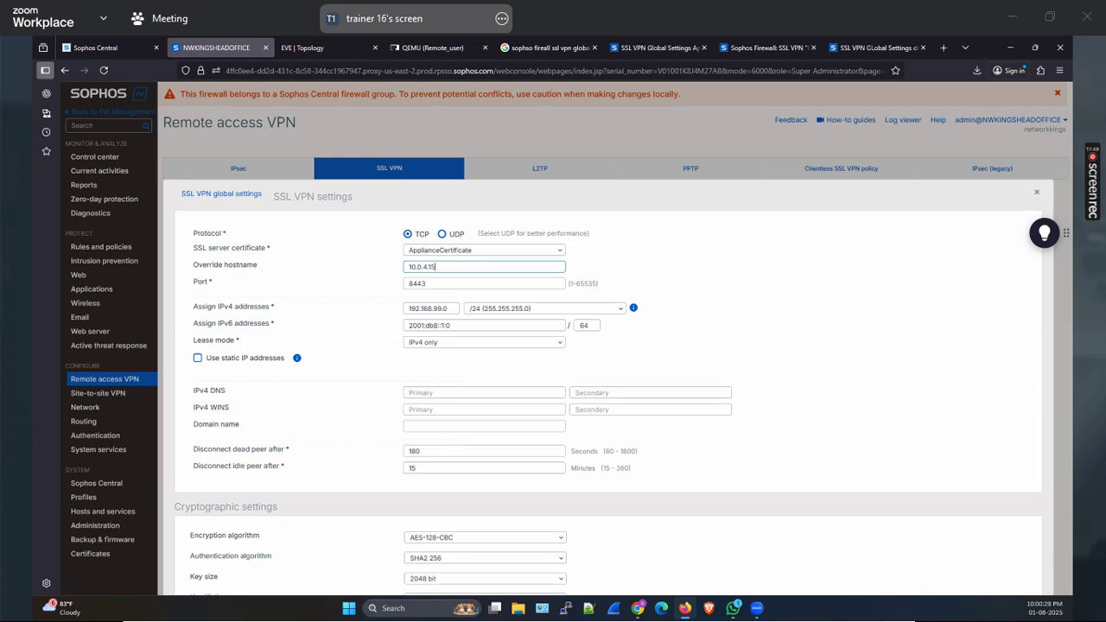
right_click(215, 48)
click(245, 157)
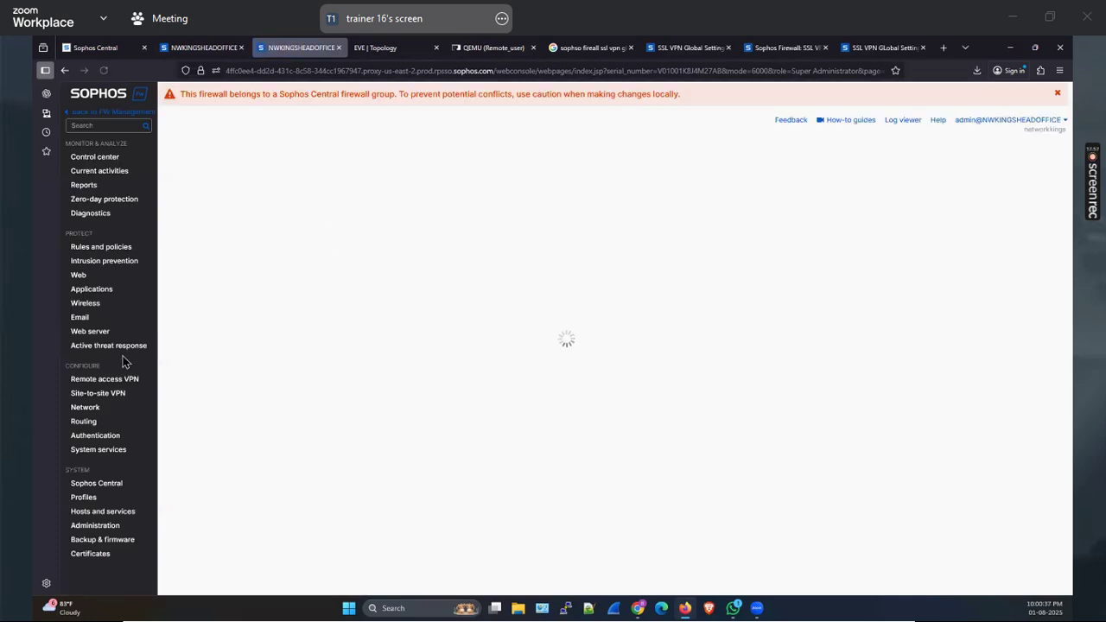
Check PortB's IP address on the Network > Interfaces page
click(87, 408)
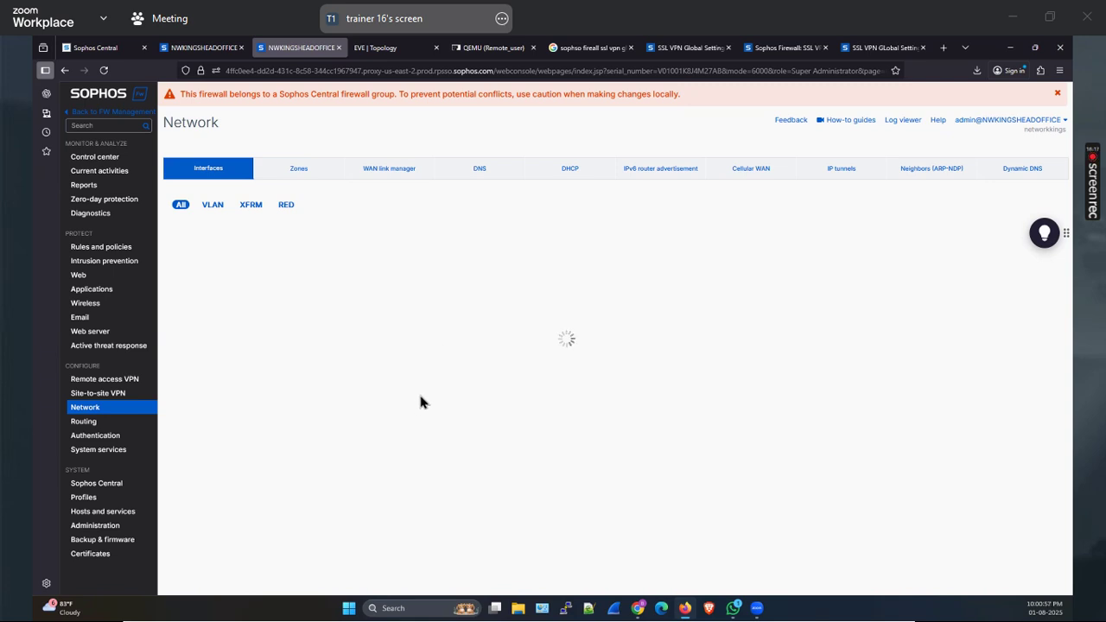
click(200, 49)
scroll(406, 431, down, 3)
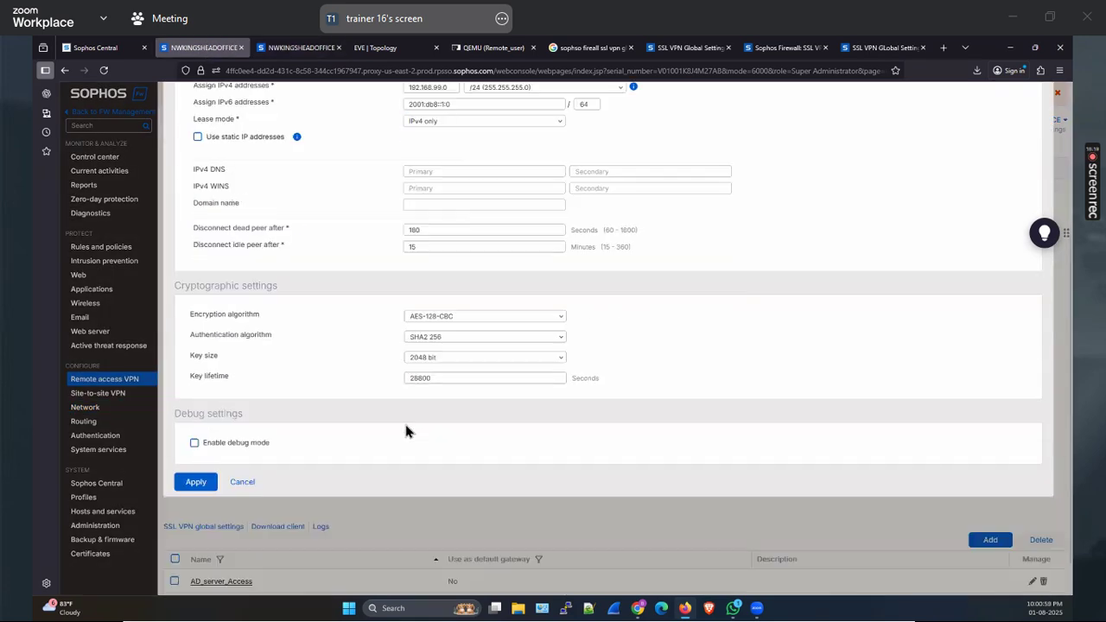
scroll(406, 431, up, 5)
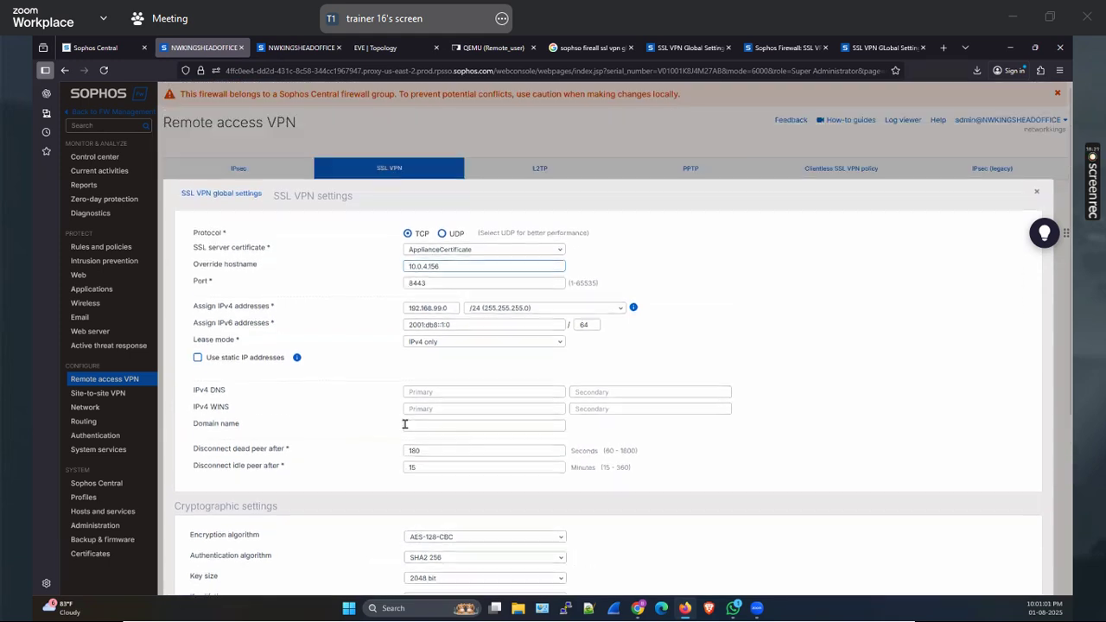
click(298, 47)
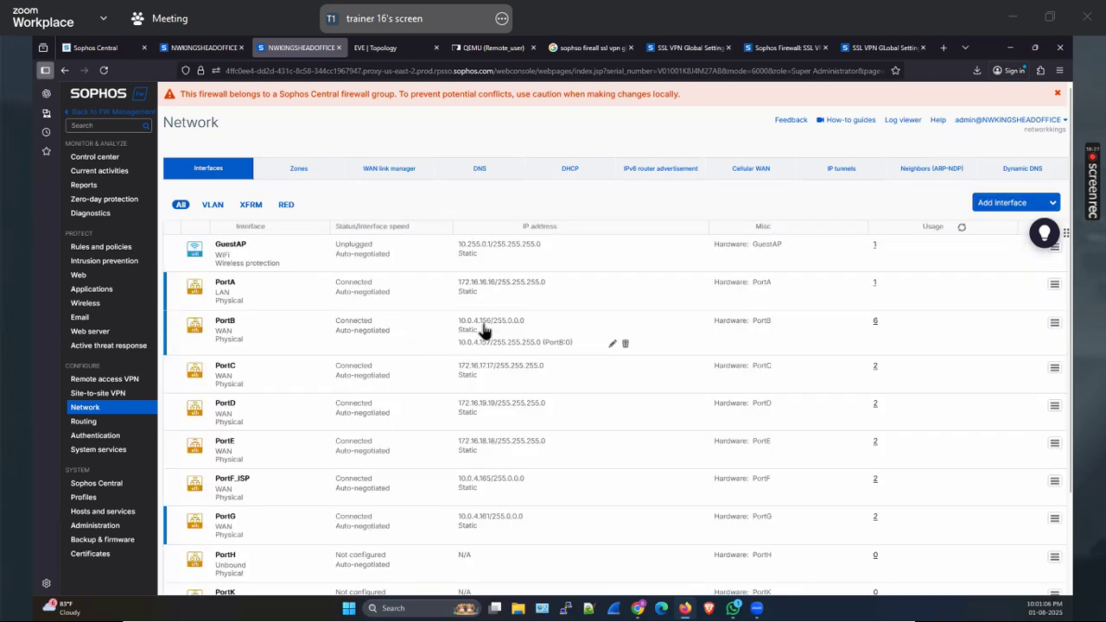
Apply the SSL VPN global settings with override hostname 10.0.4.156 and confirm with OK
click(207, 47)
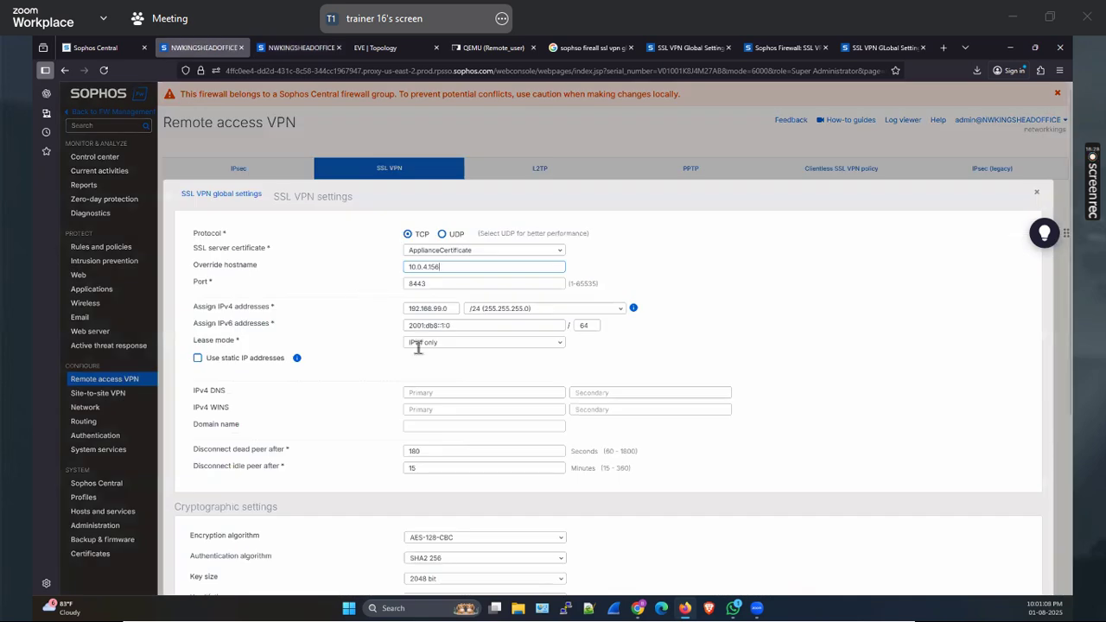
scroll(328, 457, down, 3)
click(197, 482)
click(553, 367)
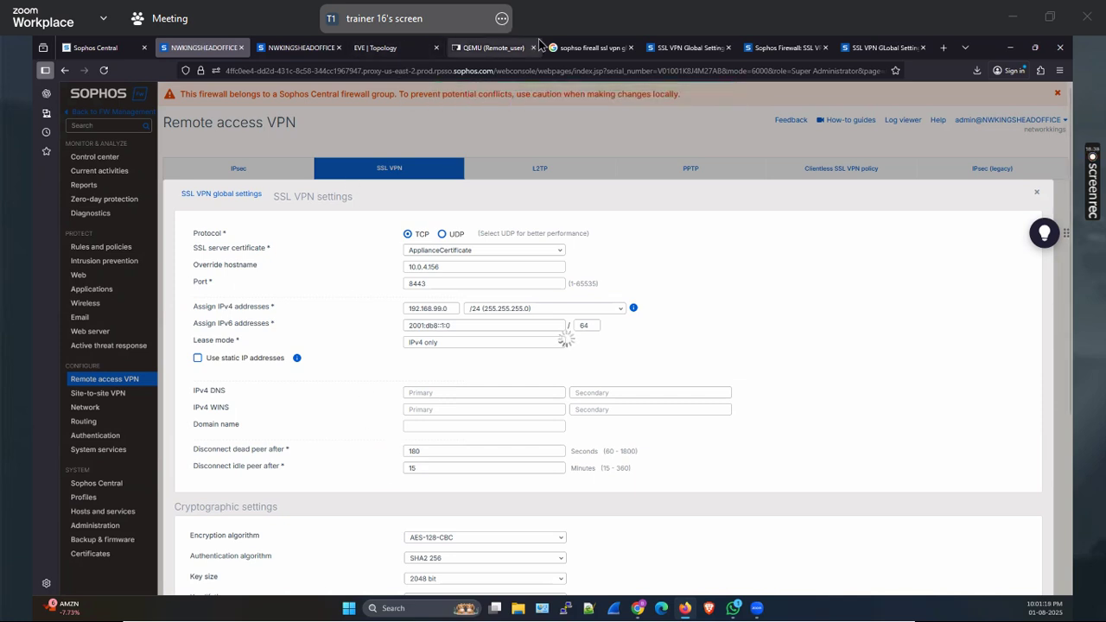
click(632, 47)
Close the leftover browser tabs and sign out of the VM's Sophos VPN Portal
click(596, 47)
click(631, 48)
click(631, 47)
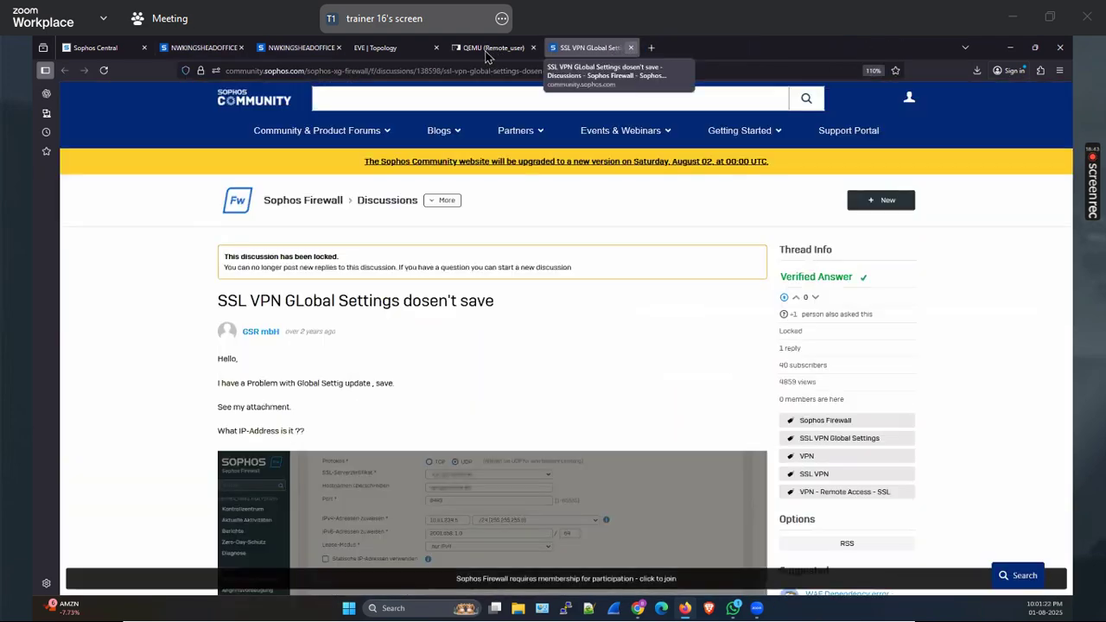
click(631, 47)
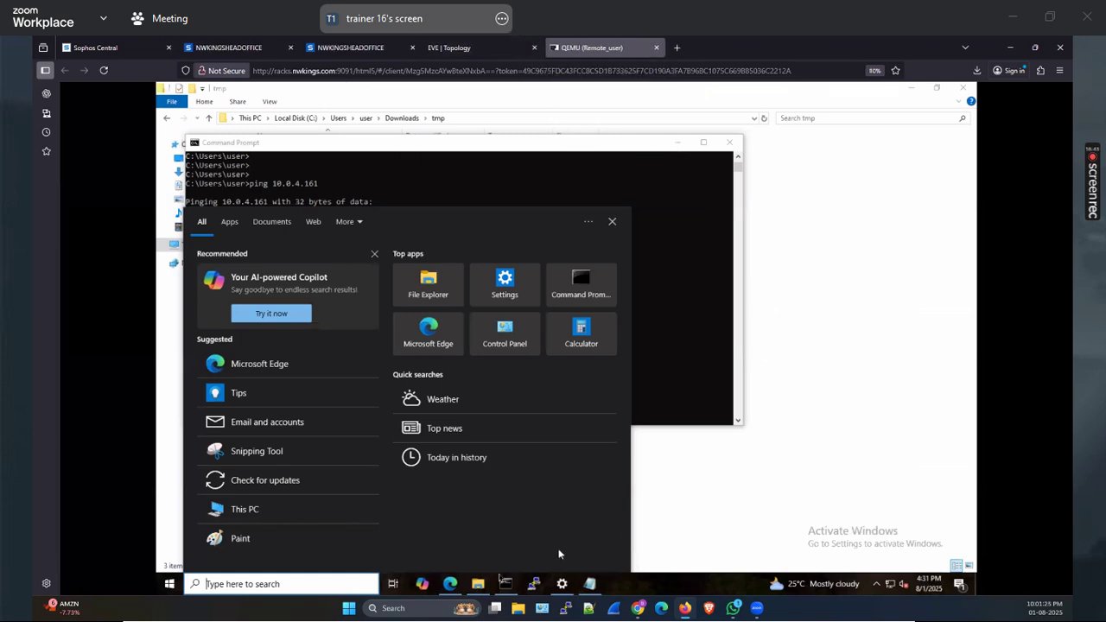
click(450, 585)
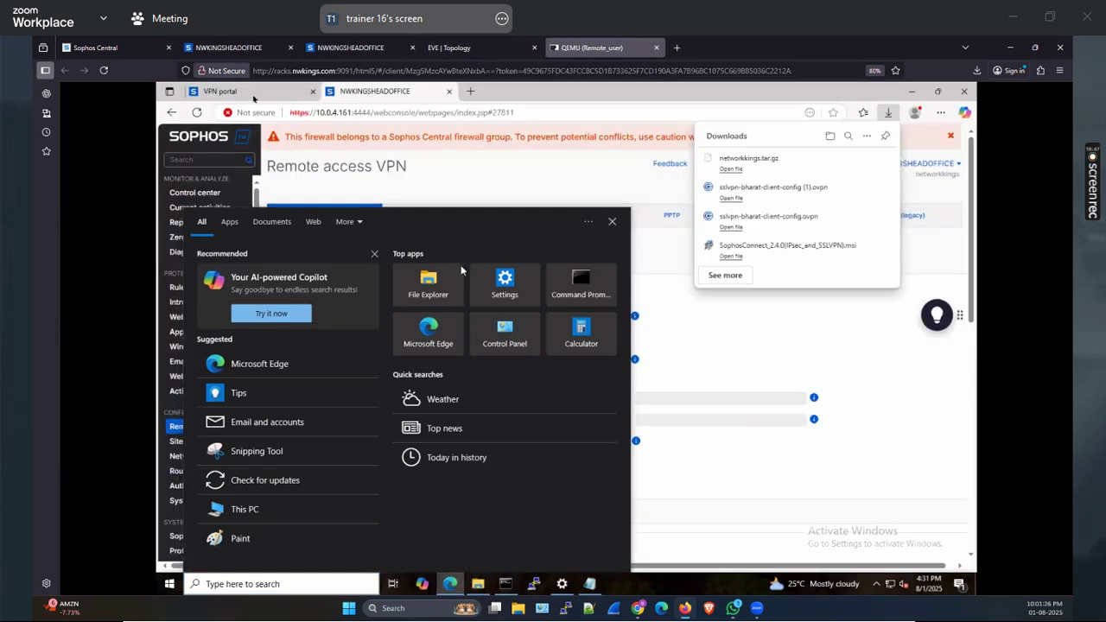
click(253, 95)
click(250, 92)
click(228, 182)
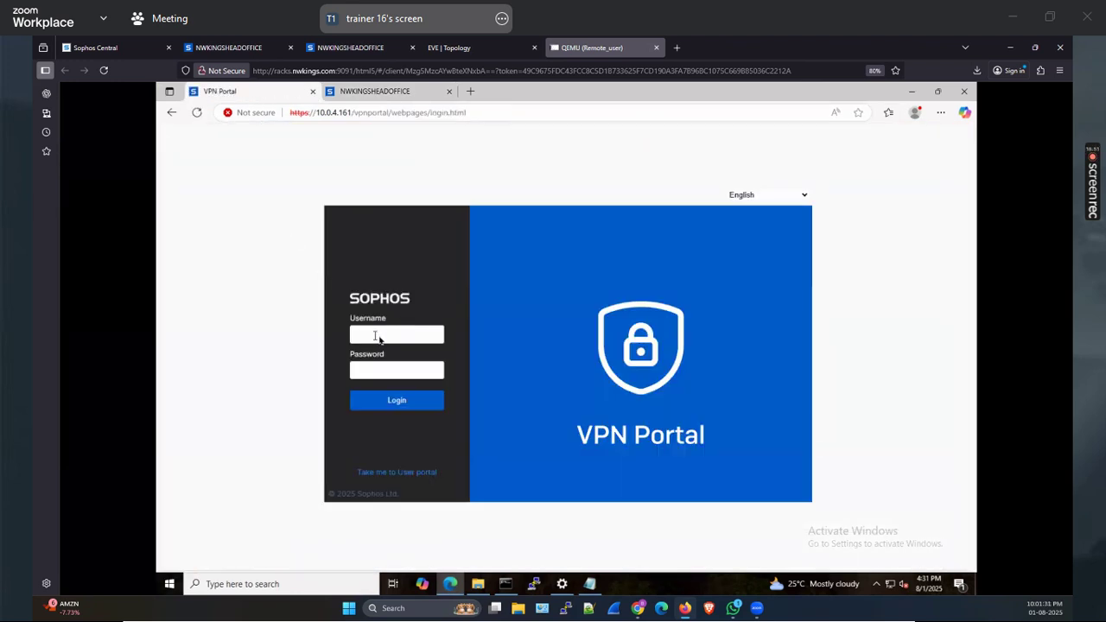
Sign back in to the VPN portal with the VPN user's username and password
click(379, 337)
text(bharat)
key(Tab)
text(********)
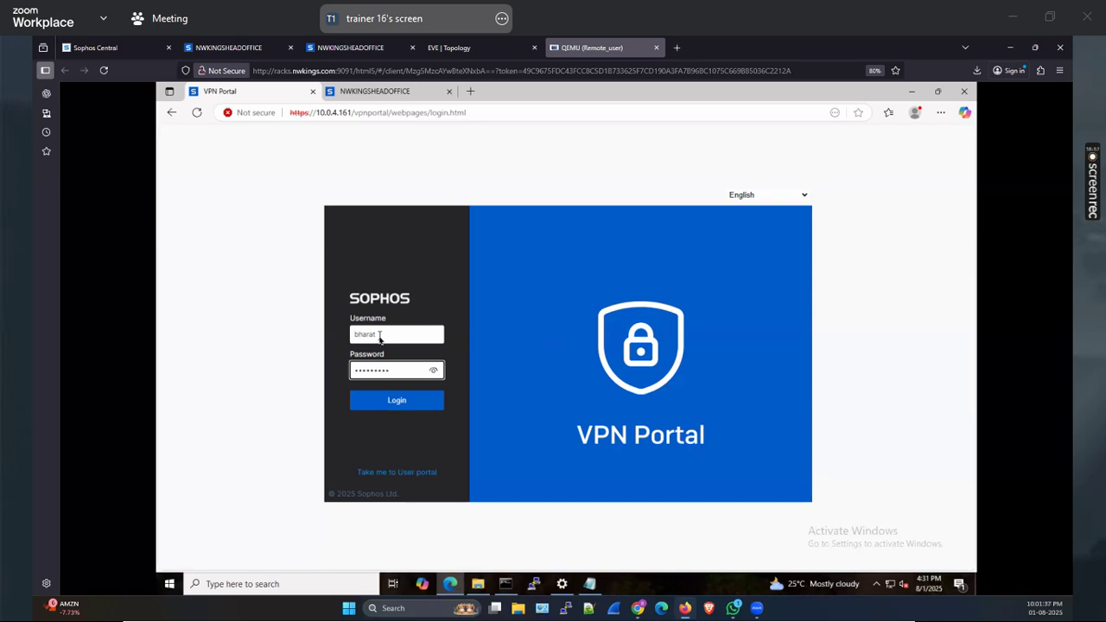
text(***)
key(Return)
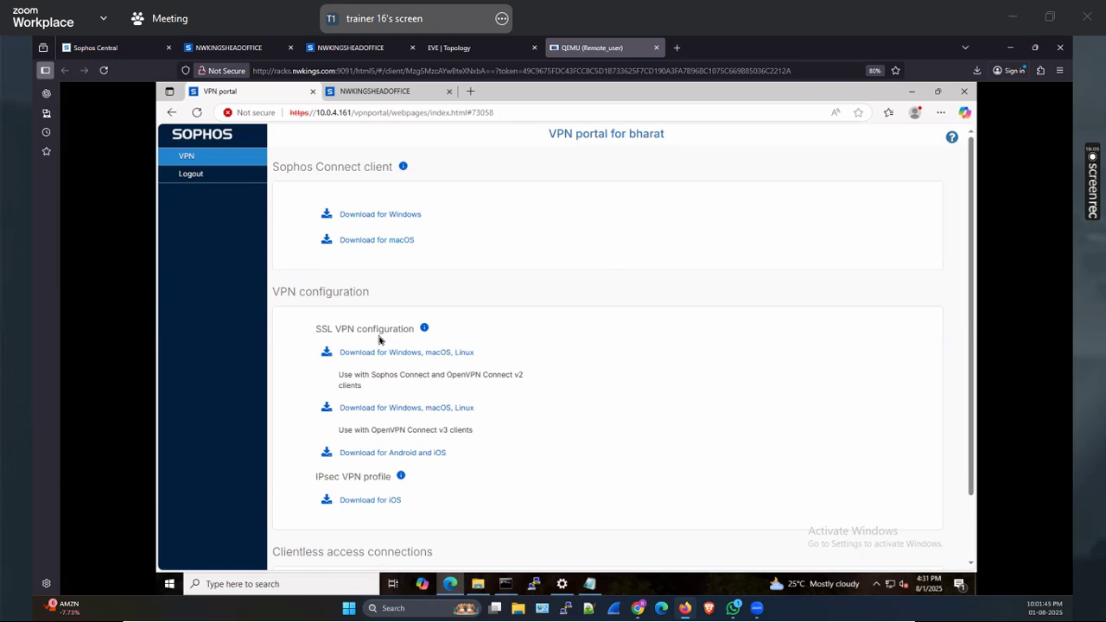
Download the SSL VPN configuration and show the file in its folder
click(422, 355)
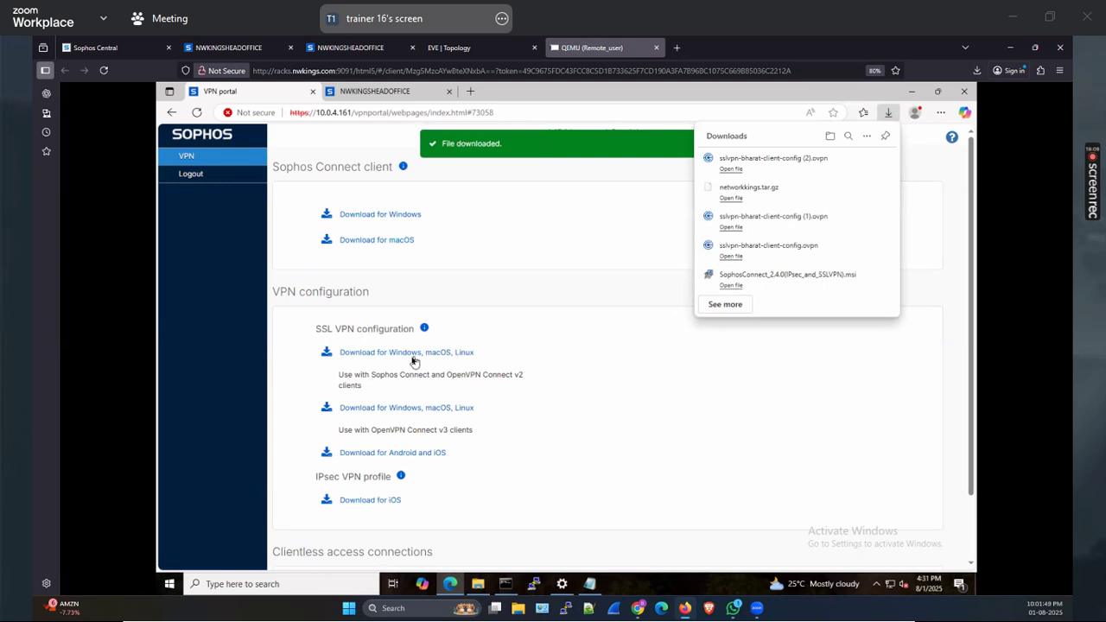
mouse_move(760, 164)
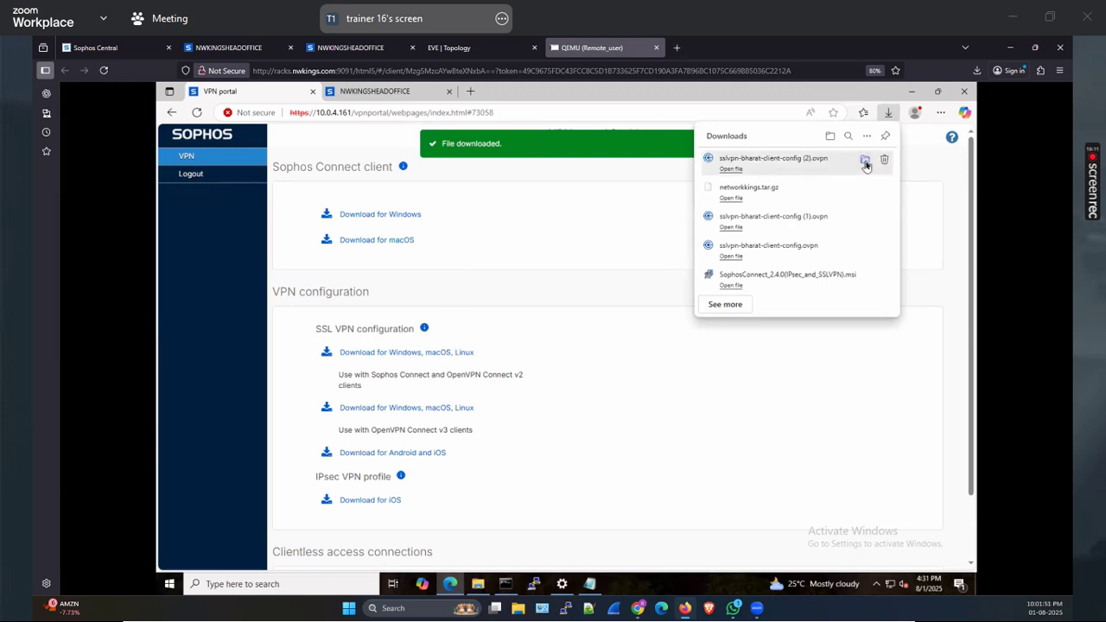
click(865, 162)
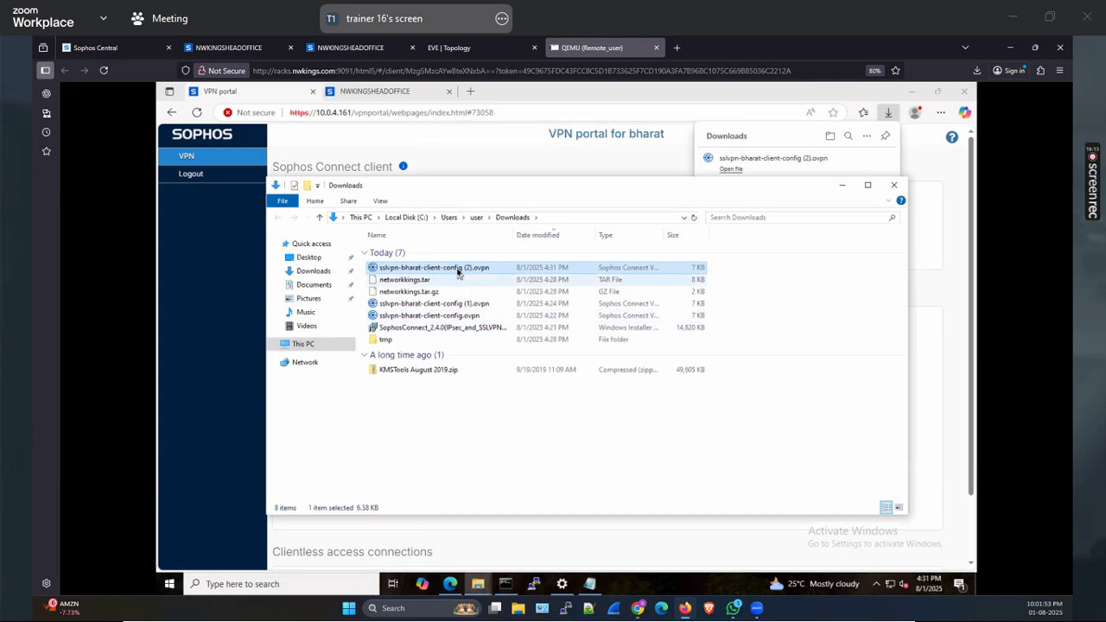
Open the .ovpn config in Notepad and confirm its remote line is 10.0.4.156 port 8443
right_click(458, 273)
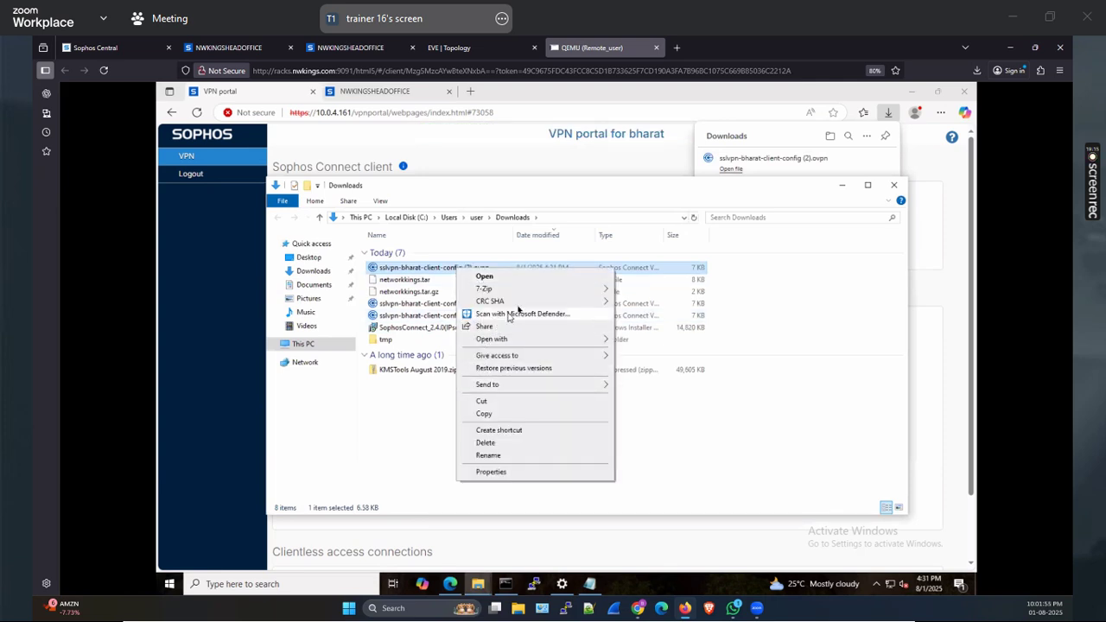
mouse_move(525, 340)
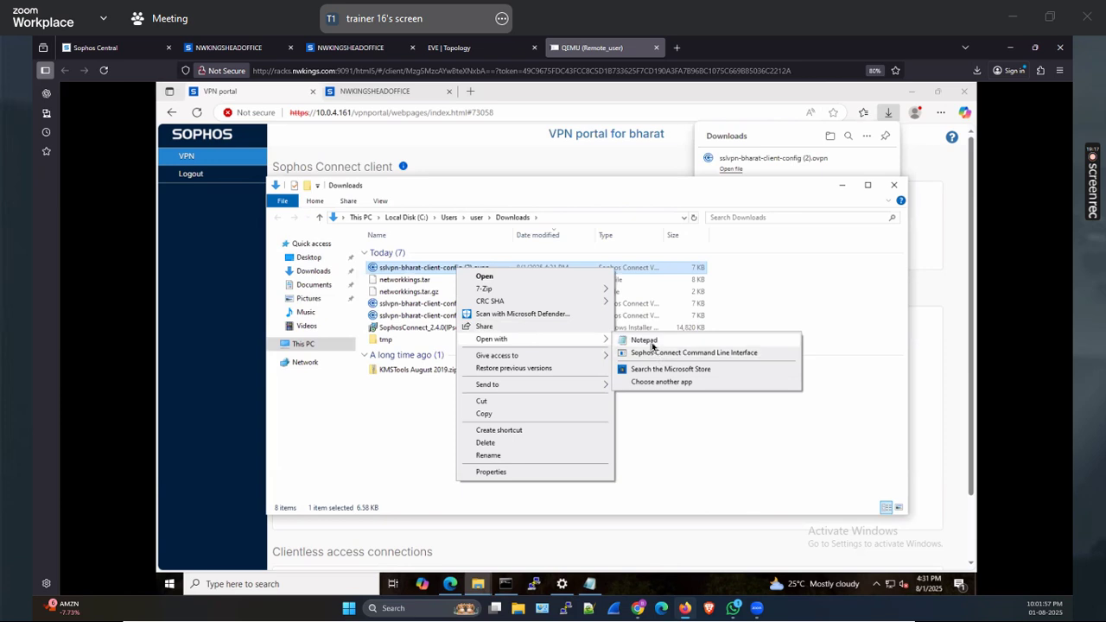
click(644, 341)
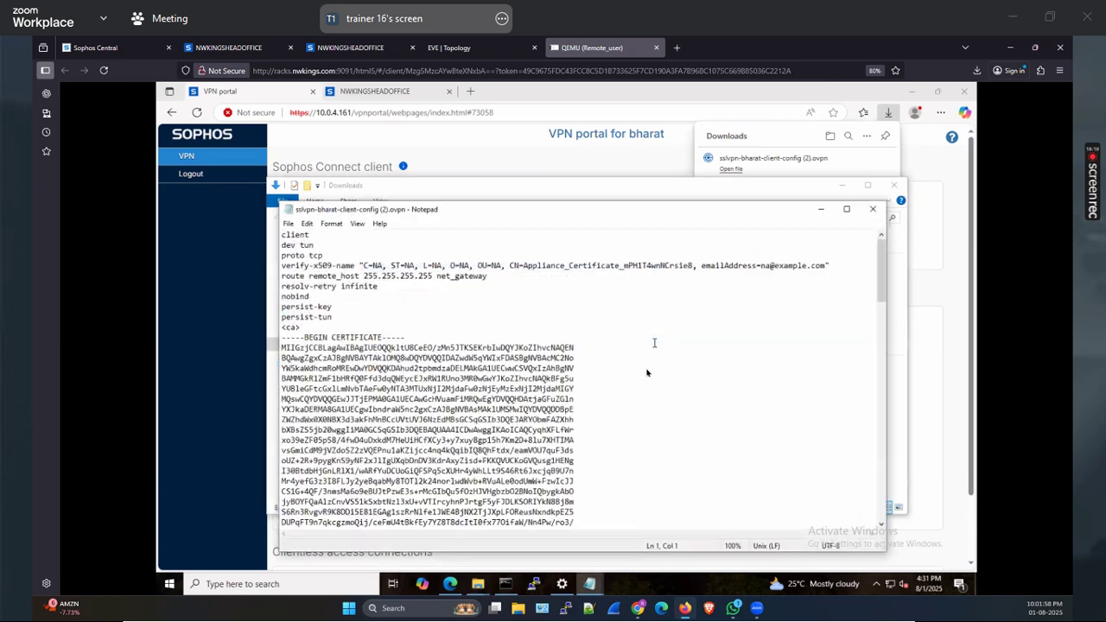
scroll(654, 345, down, 12)
scroll(650, 358, down, 10)
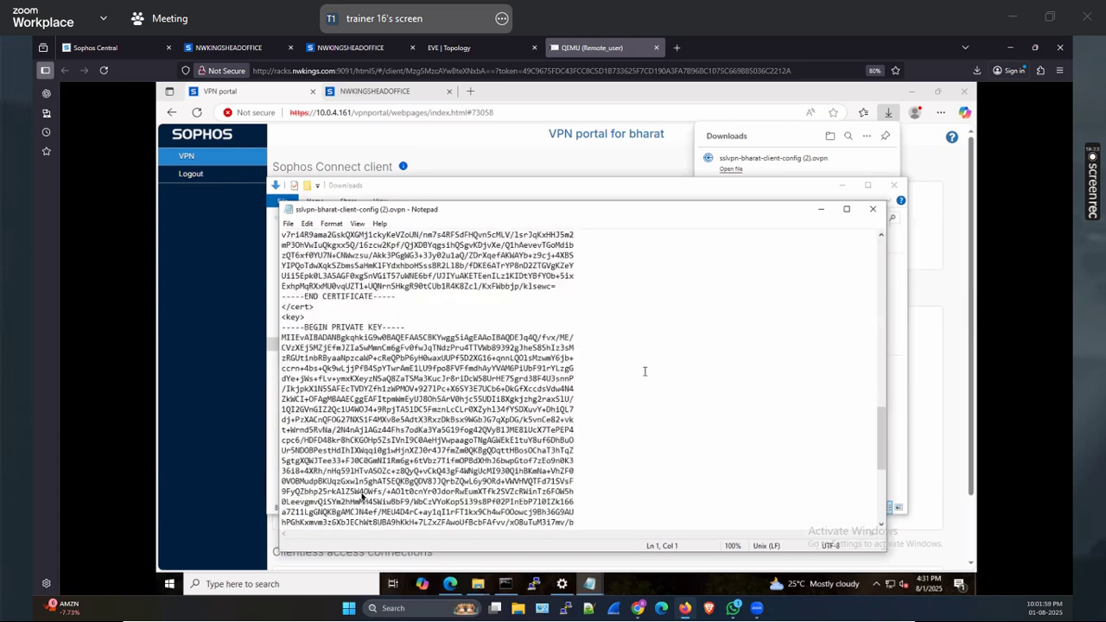
scroll(644, 372, down, 10)
drag(315, 491, 360, 491)
click(515, 469)
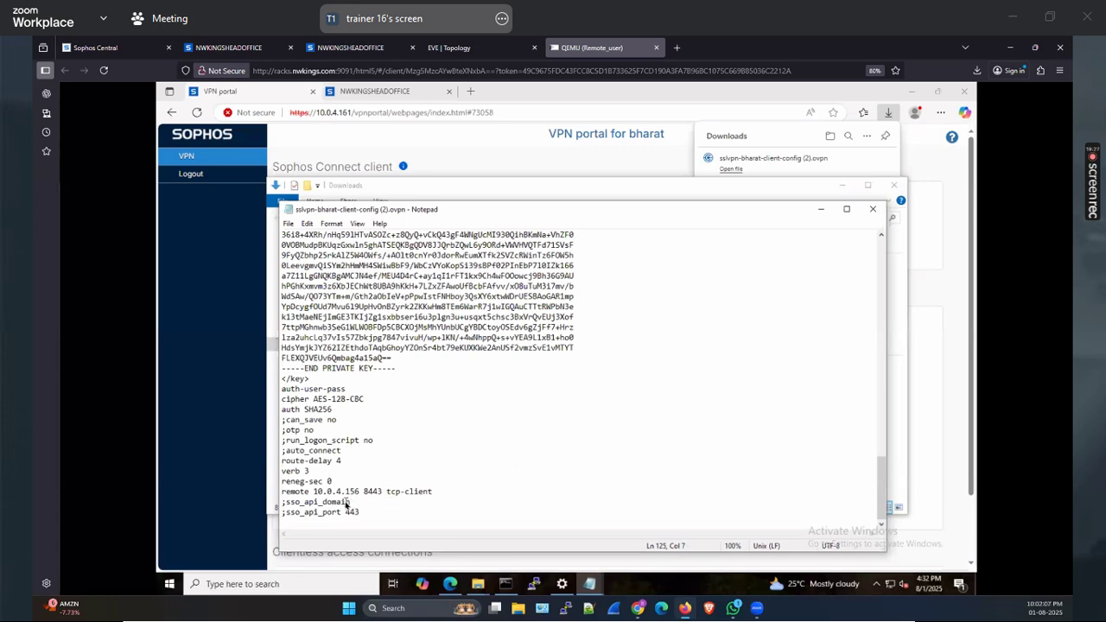
click(229, 47)
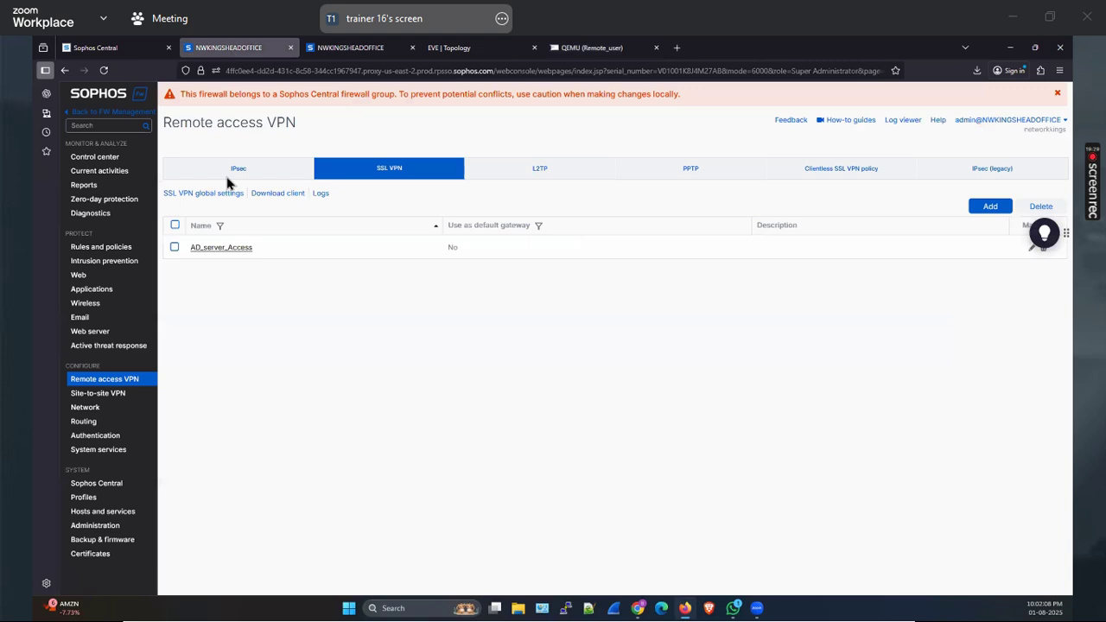
Reopen SSL VPN global settings and select the 10.0.4.156 override hostname value
click(204, 194)
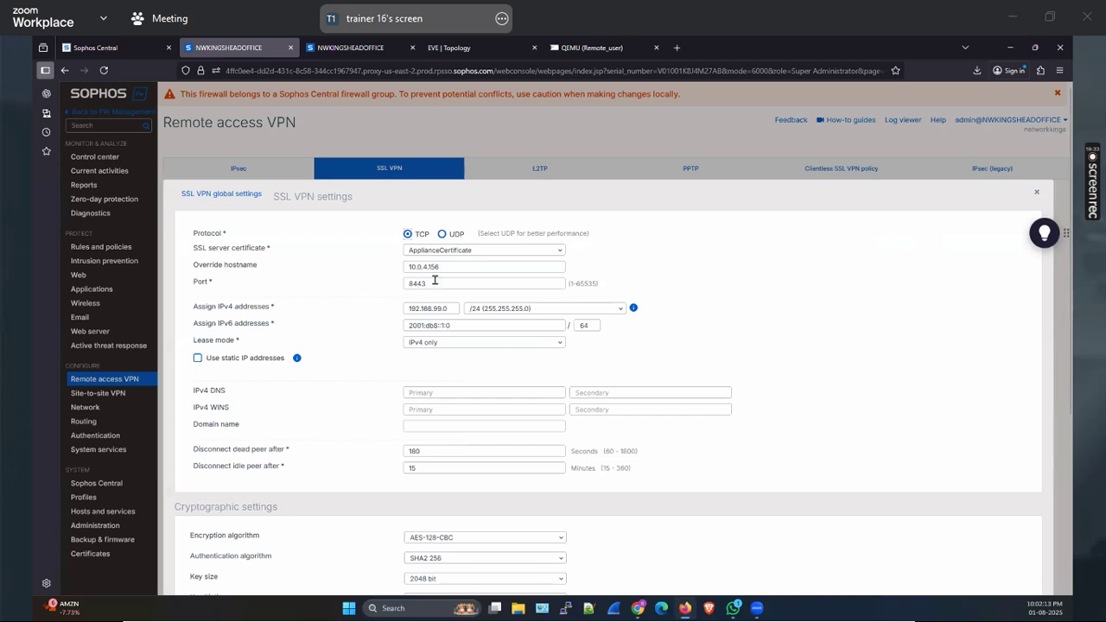
drag(440, 267, 388, 267)
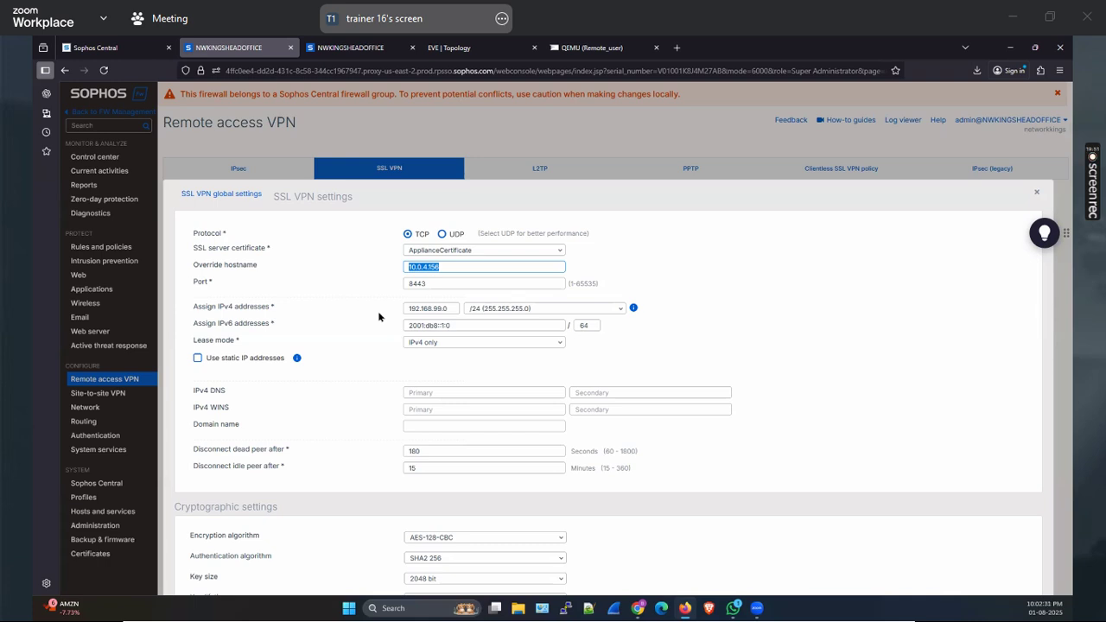
Switch to the remote user's desktop and select the 'remote 10.0.4.156 8443 tcp-client' line in Notepad
click(589, 47)
drag(435, 493, 359, 492)
drag(281, 496, 279, 495)
key(ctrl+c)
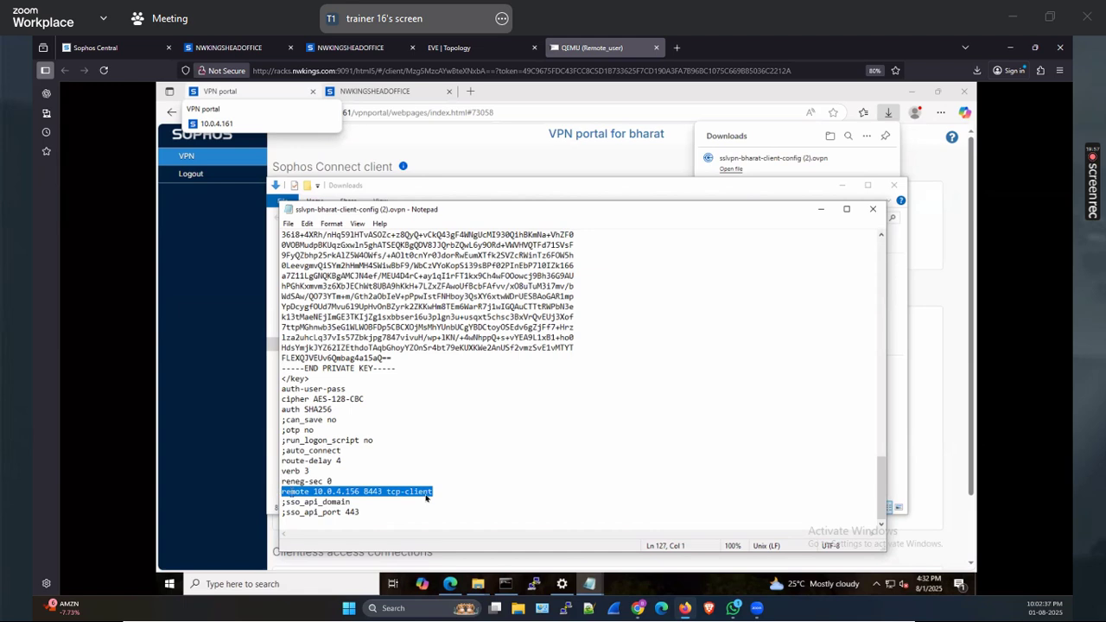
Add a duplicate remote line changed to 10.0.4.161 8443 and save the config
click(446, 494)
key(Return)
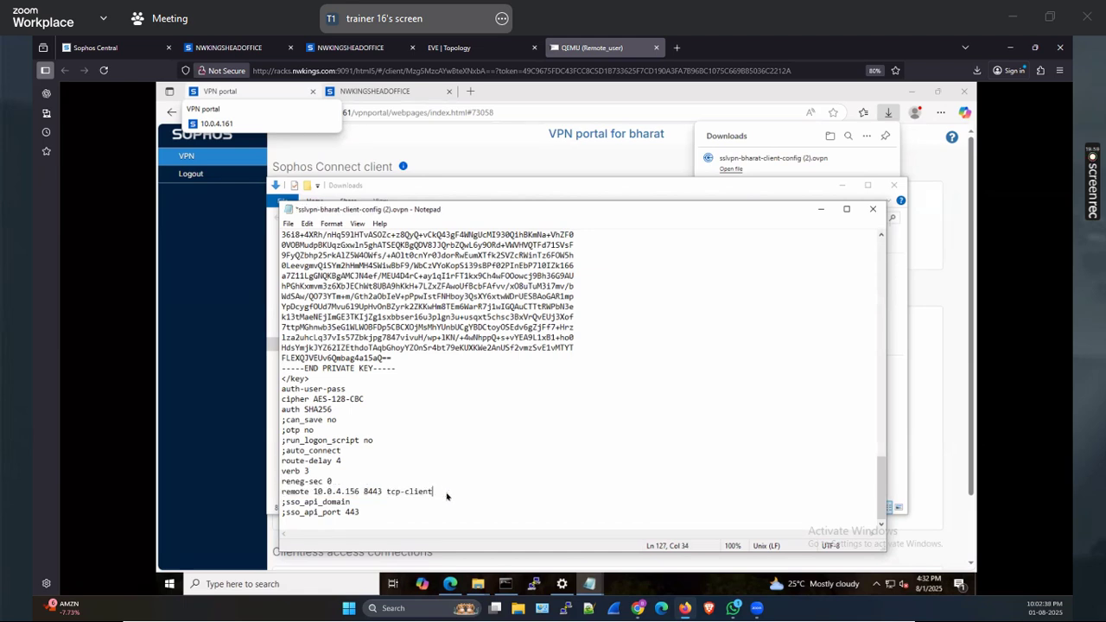
key(ctrl+v)
drag(345, 504, 362, 506)
text(161)
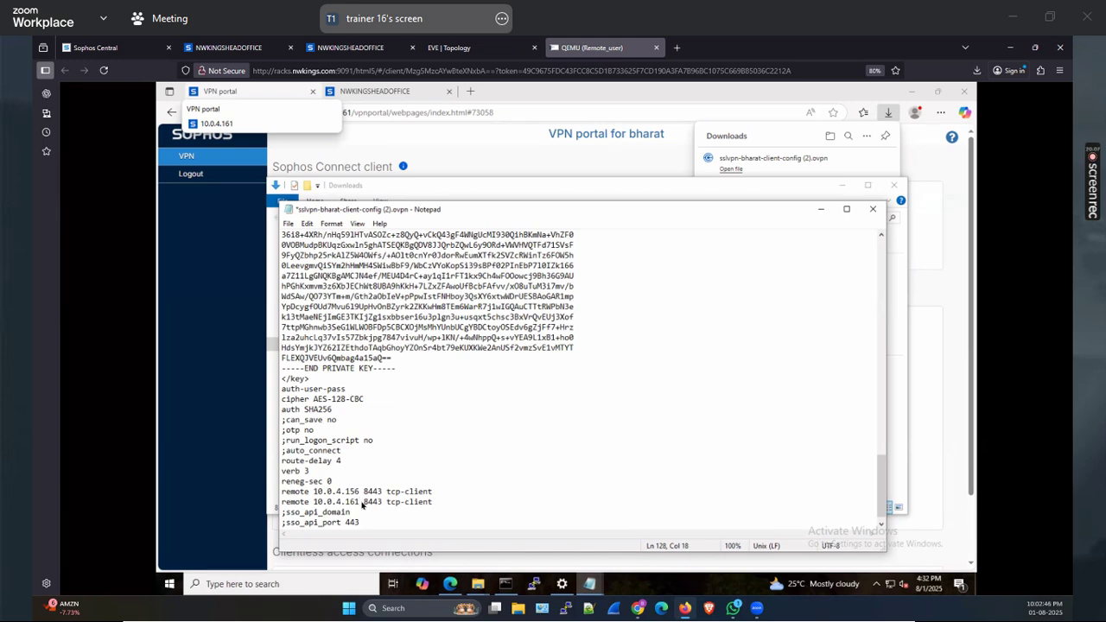
key(ctrl+s)
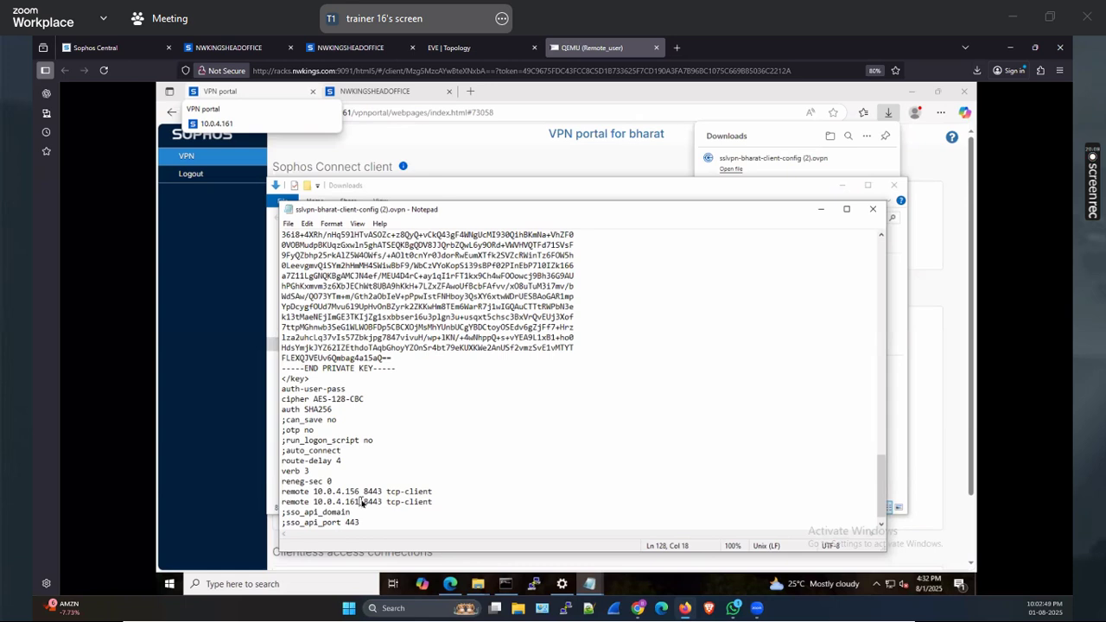
Reopen the saved config in Notepad, verify both remote lines (10.0.4.156 and 10.0.4.161), then close everything
click(872, 210)
right_click(465, 270)
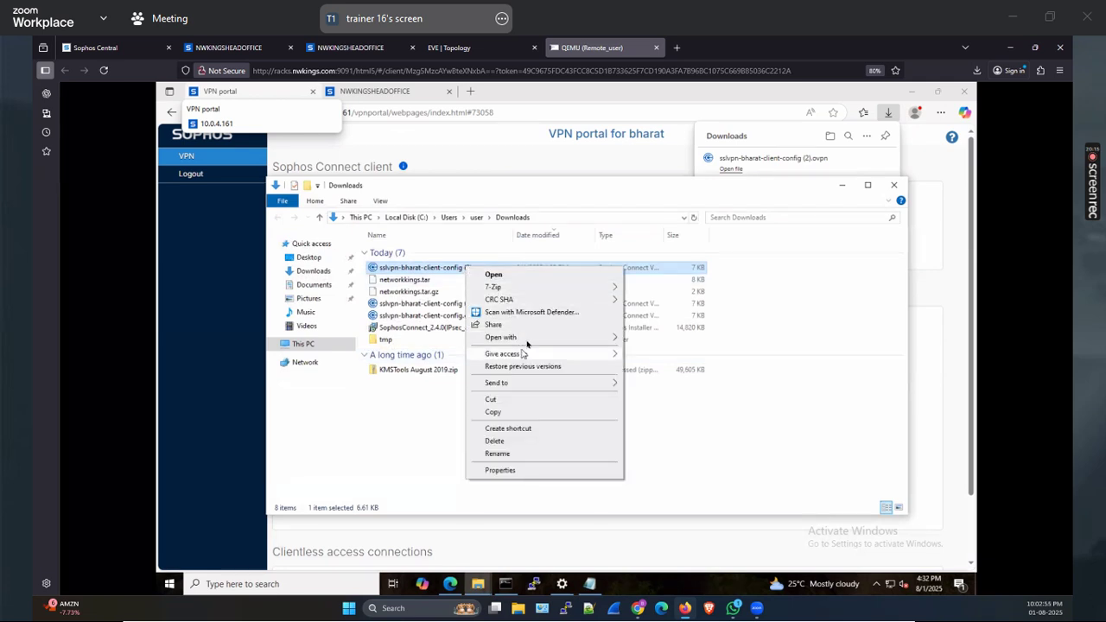
mouse_move(531, 343)
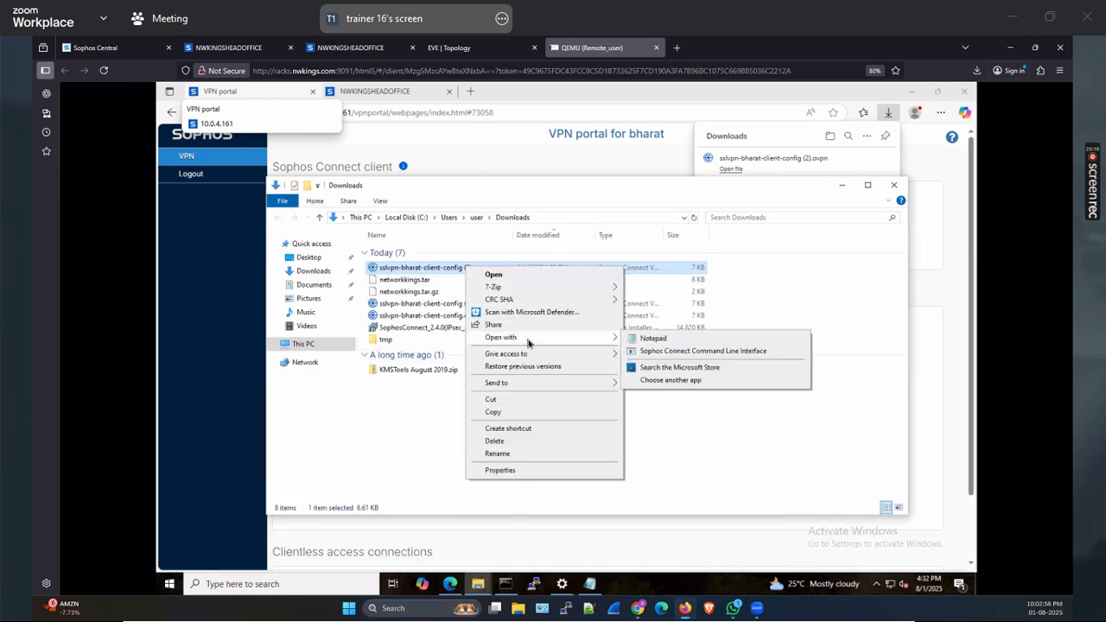
click(649, 339)
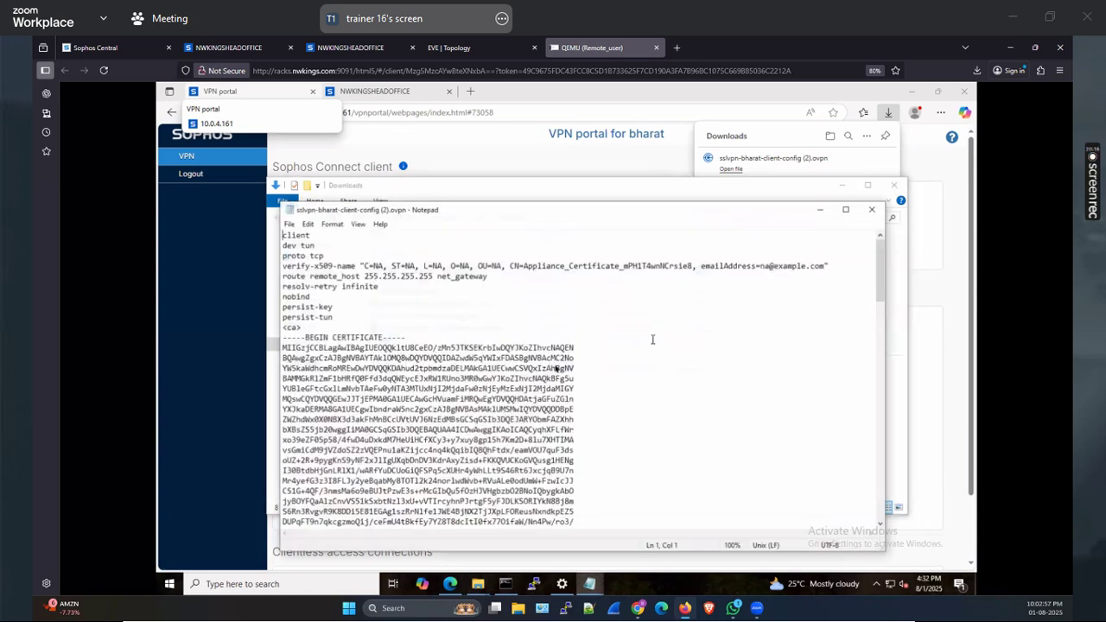
scroll(554, 350, down, 9)
scroll(439, 498, down, 12)
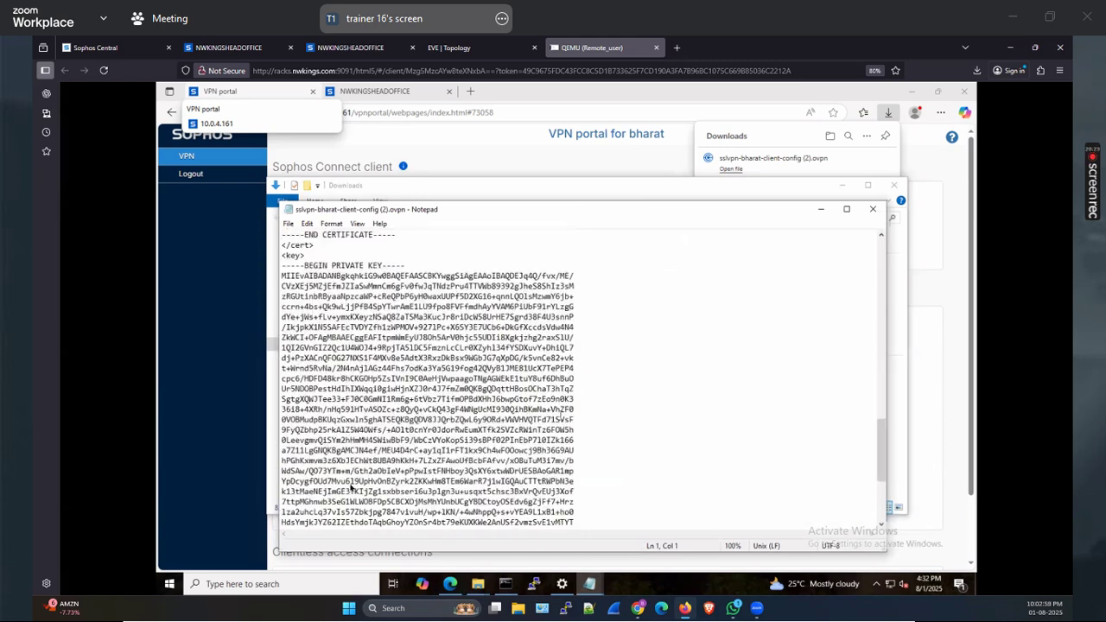
scroll(351, 488, down, 6)
drag(282, 480, 282, 501)
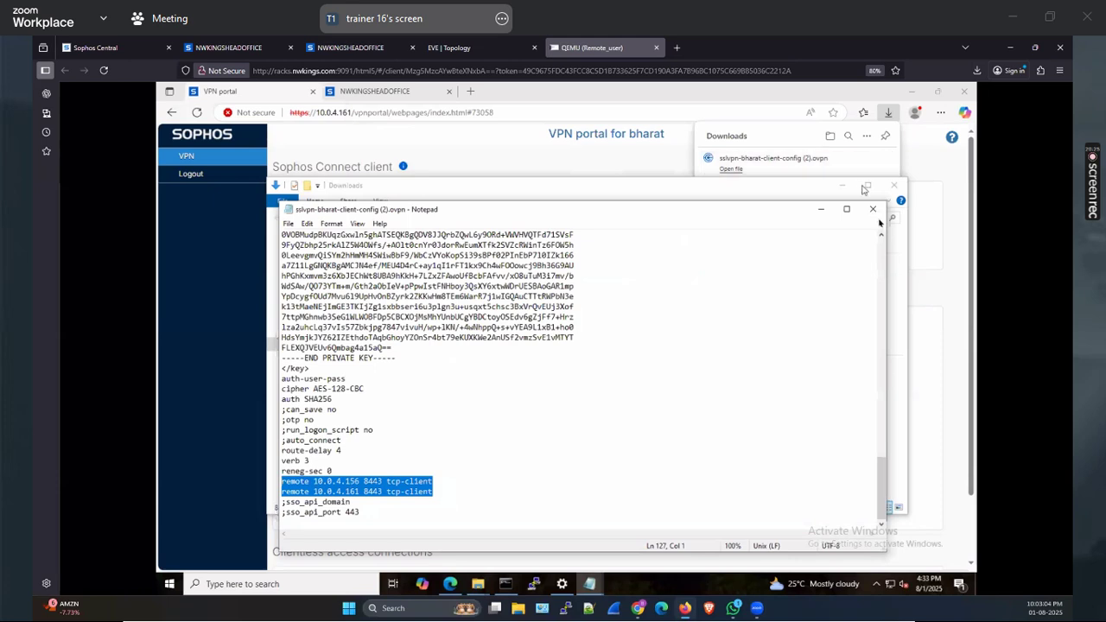
click(894, 185)
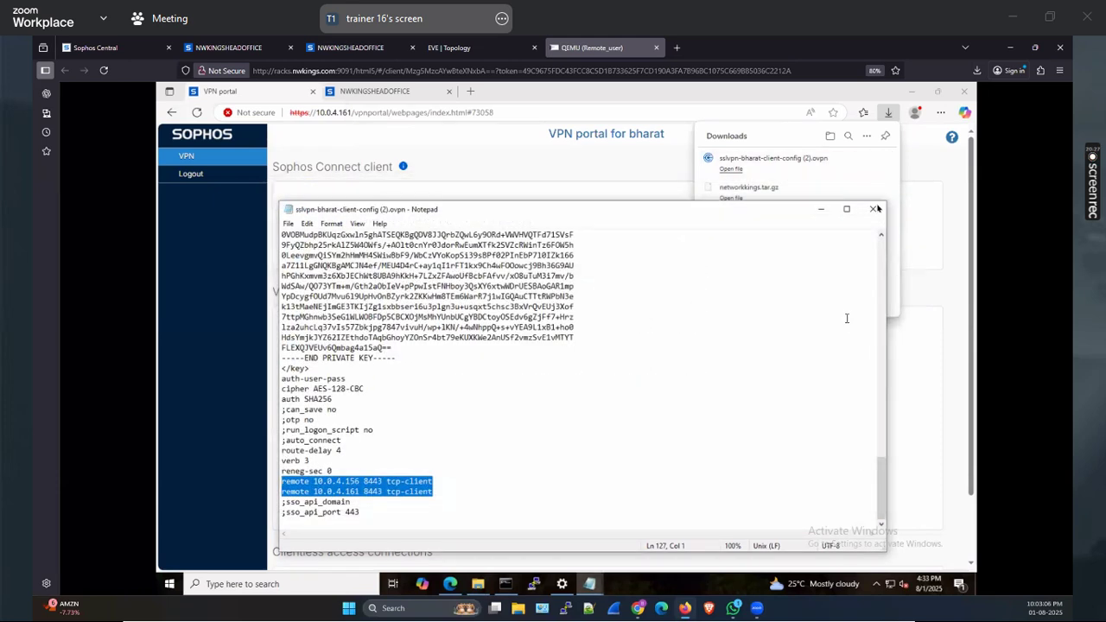
click(876, 584)
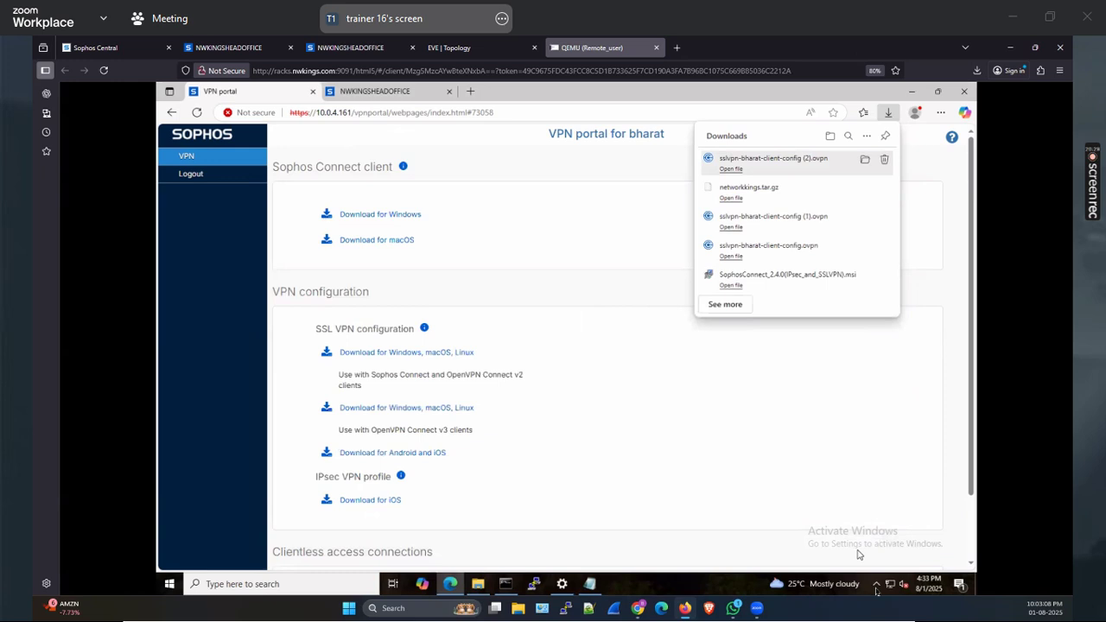
Disconnect networkkings in Sophos Connect and delete the 10.255.0.1 connection
click(865, 563)
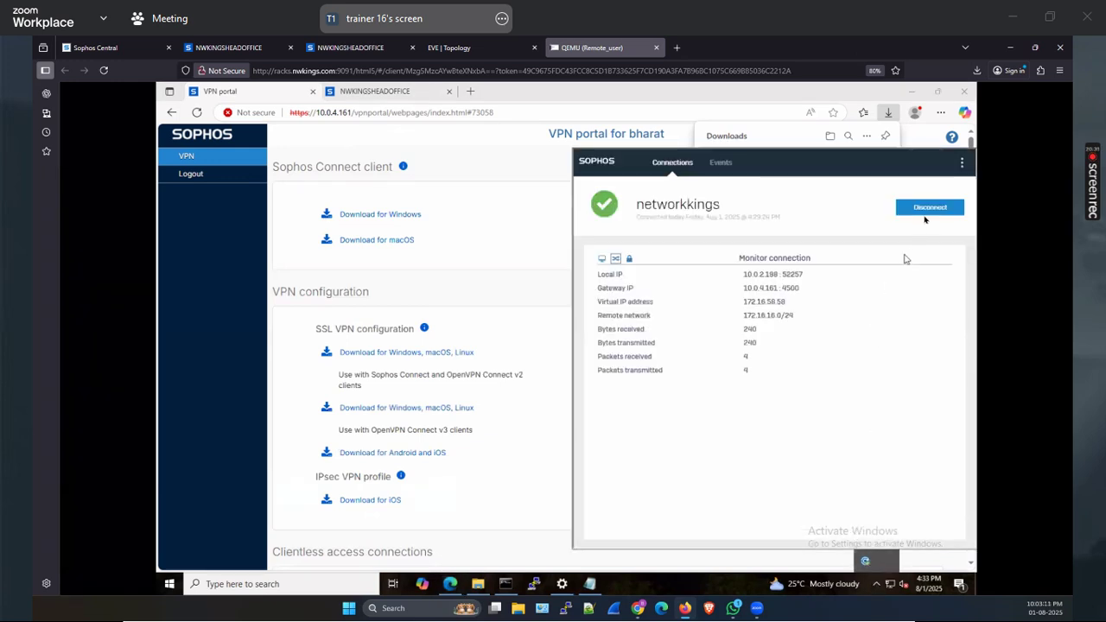
click(921, 210)
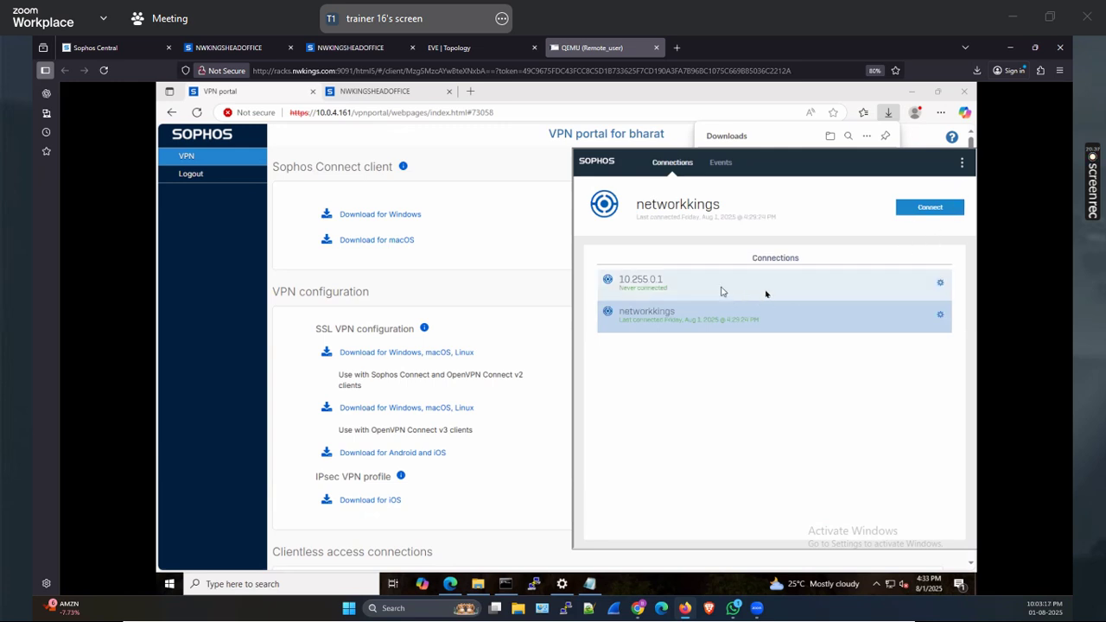
click(726, 290)
click(941, 287)
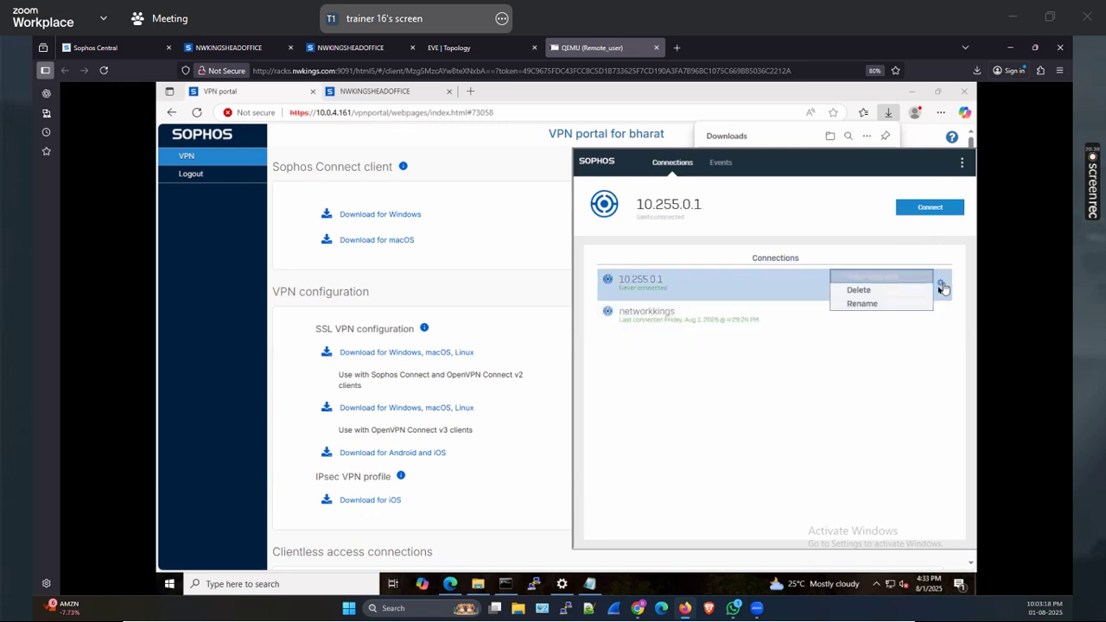
click(864, 291)
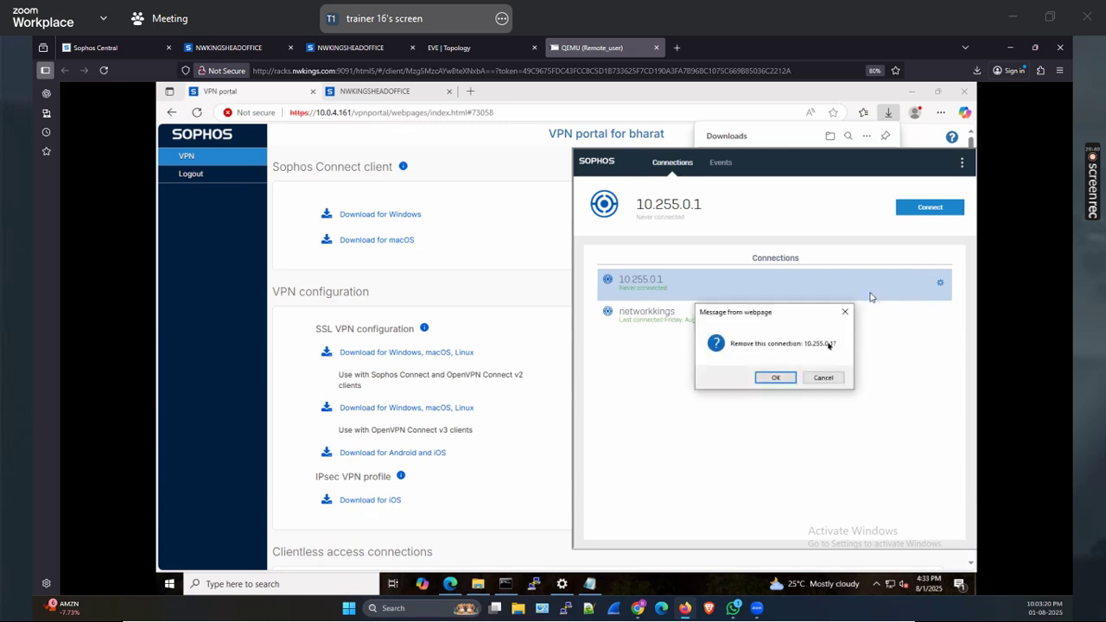
click(776, 377)
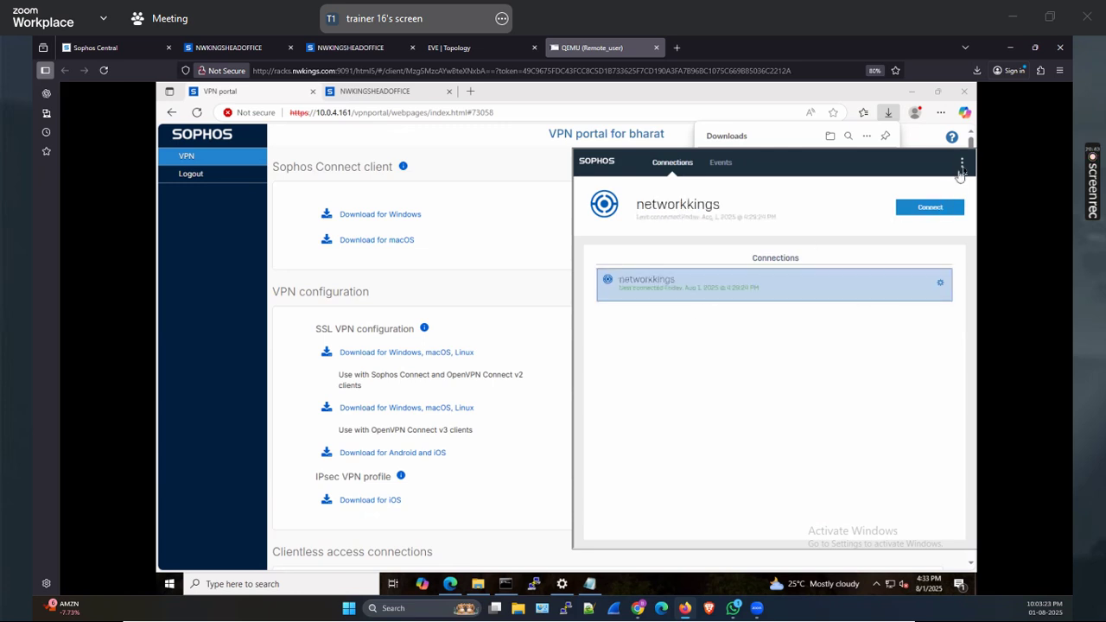
Import the edited .ovpn client config from Downloads into Sophos Connect
click(961, 162)
click(909, 185)
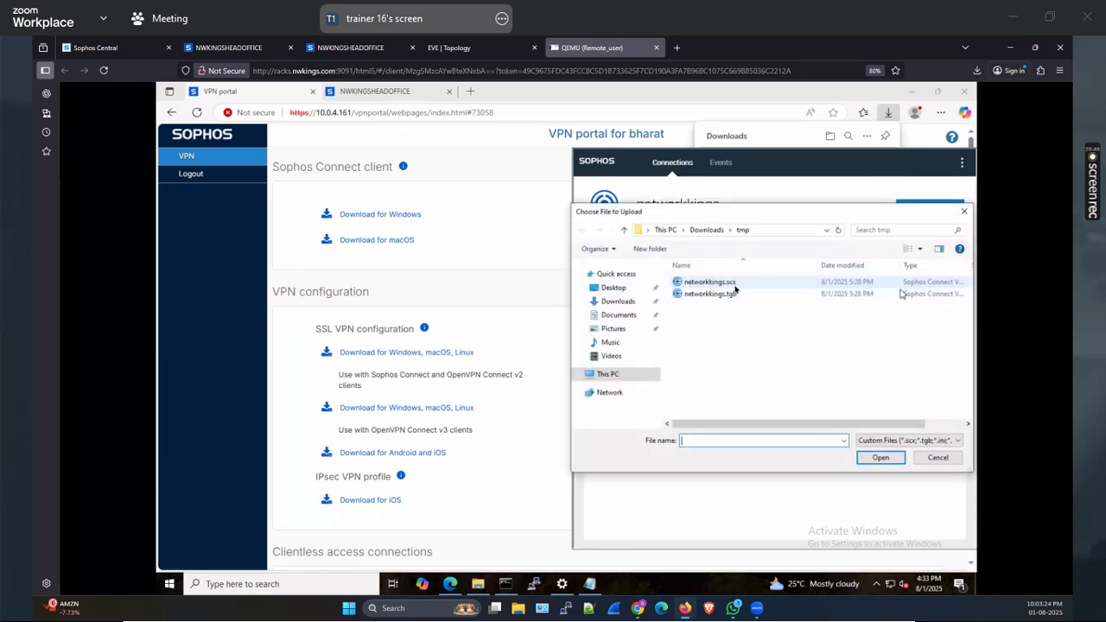
click(617, 301)
click(718, 299)
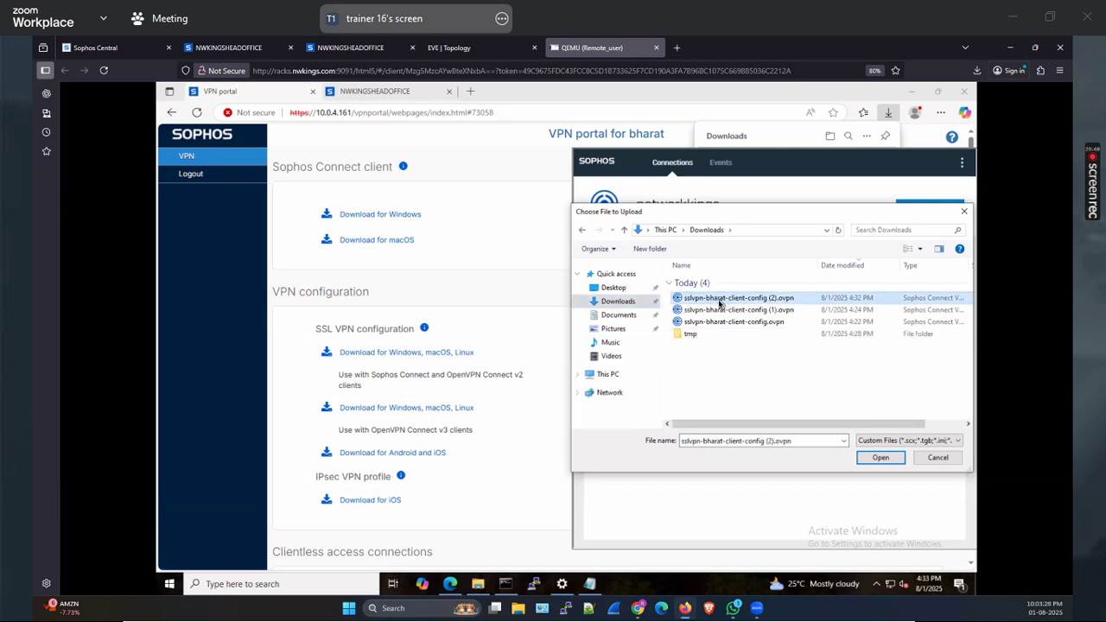
click(882, 458)
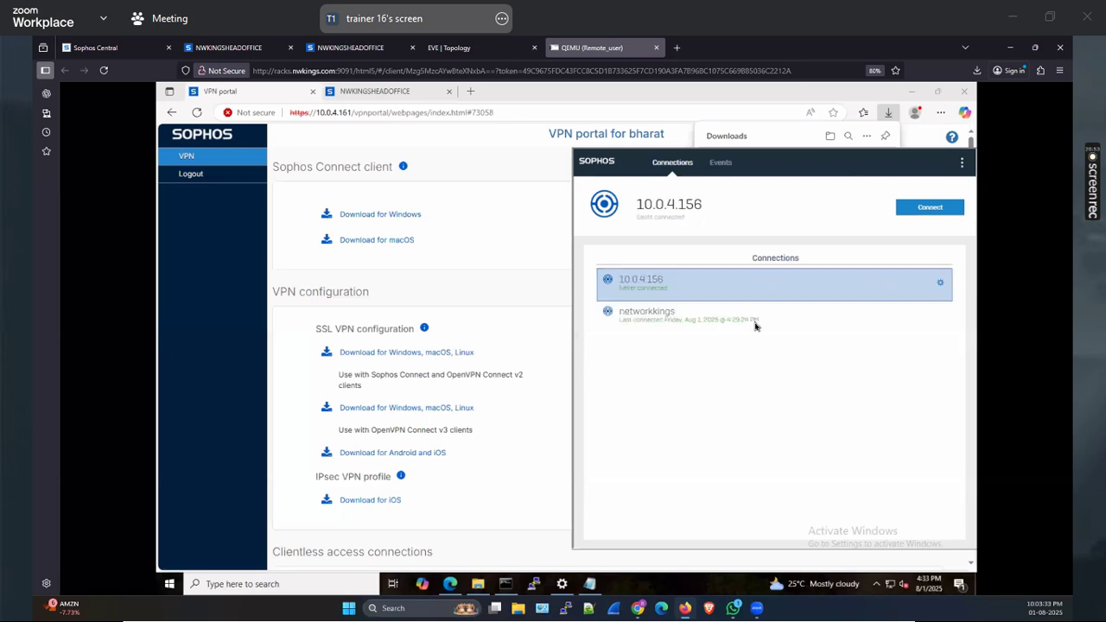
Connect to the 10.0.4.156 profile, signing in with the account password
double_click(683, 291)
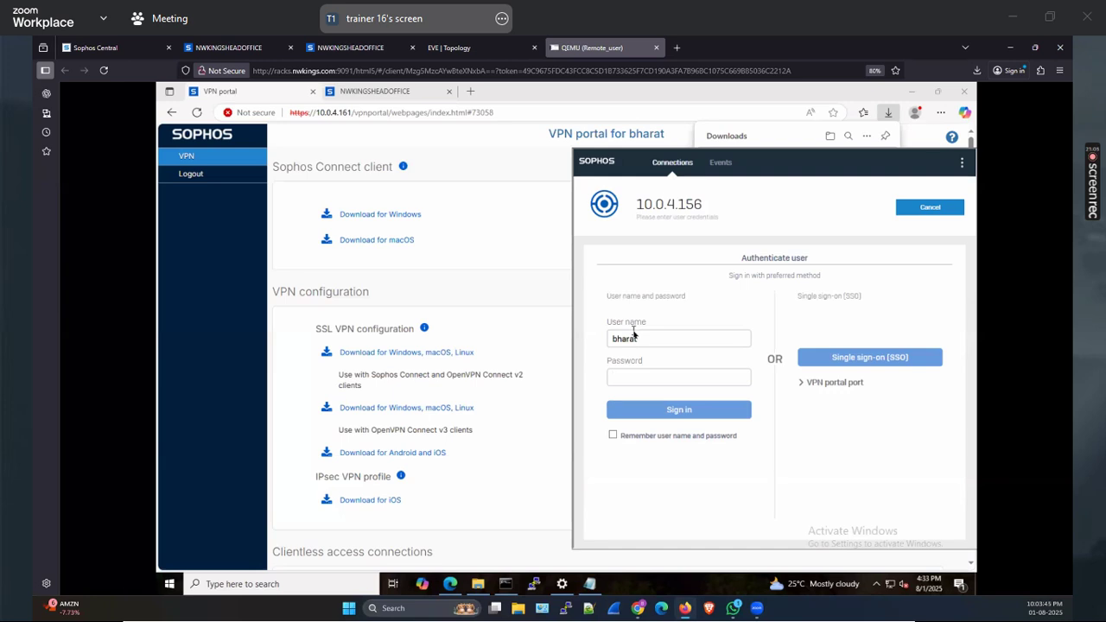
key(Tab)
text(a)
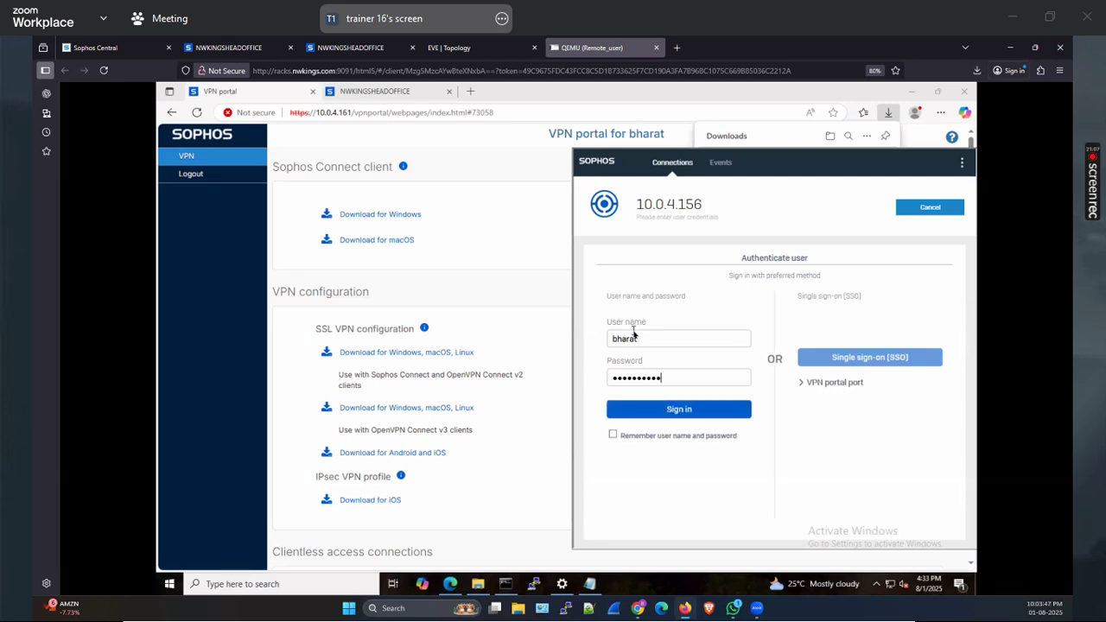
key(Return)
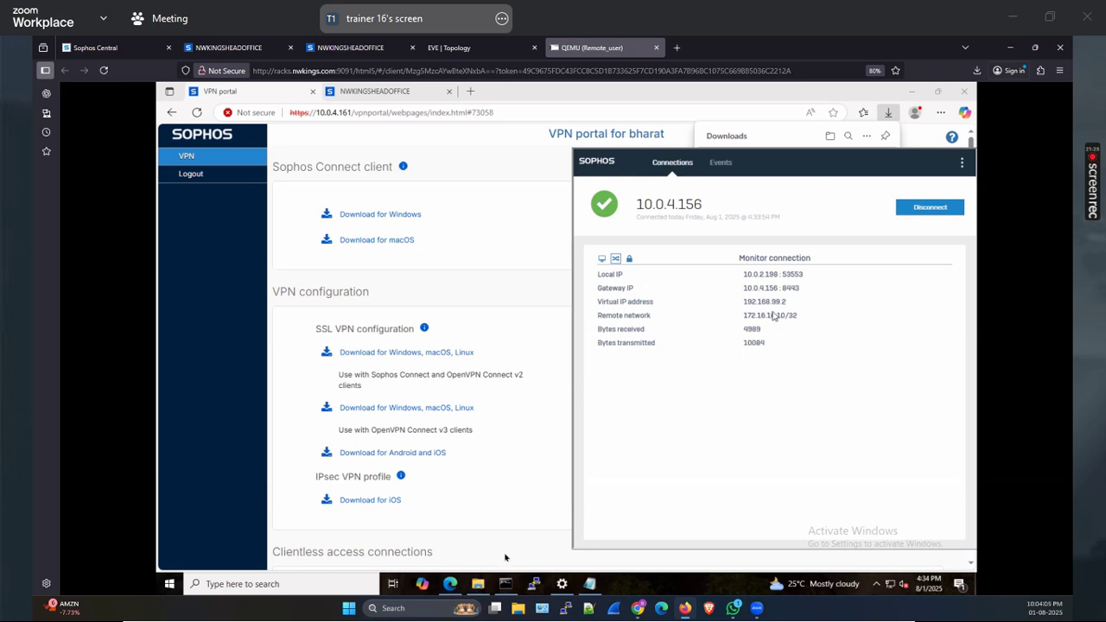
Rerun the ping to 172.16.16.10 from the command prompt, then return to the firewall
click(506, 583)
key(Up)
key(Return)
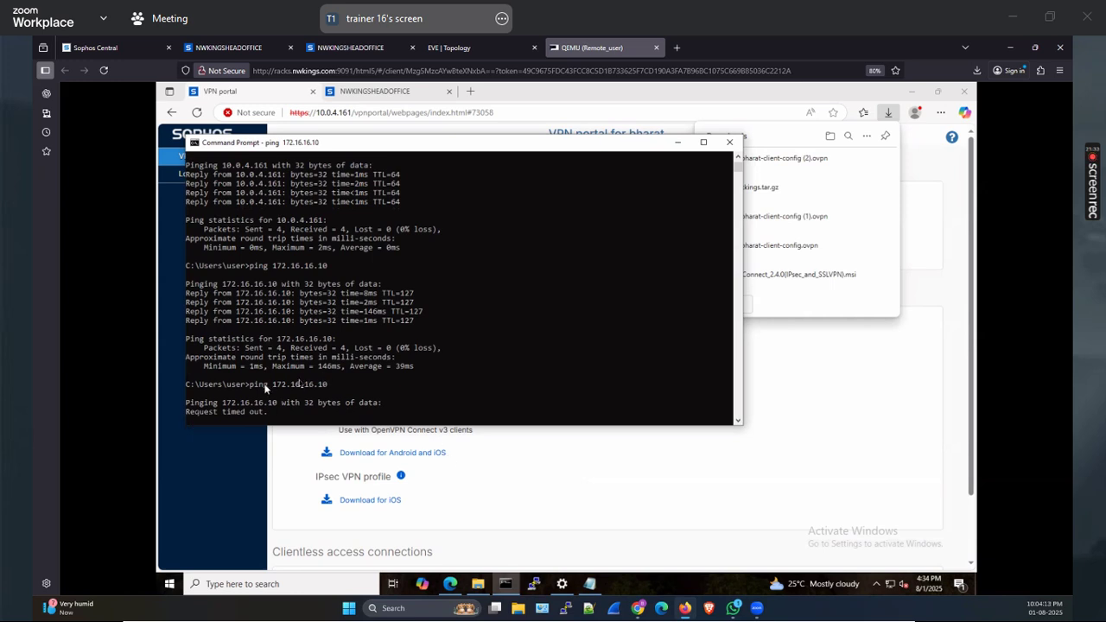
click(227, 49)
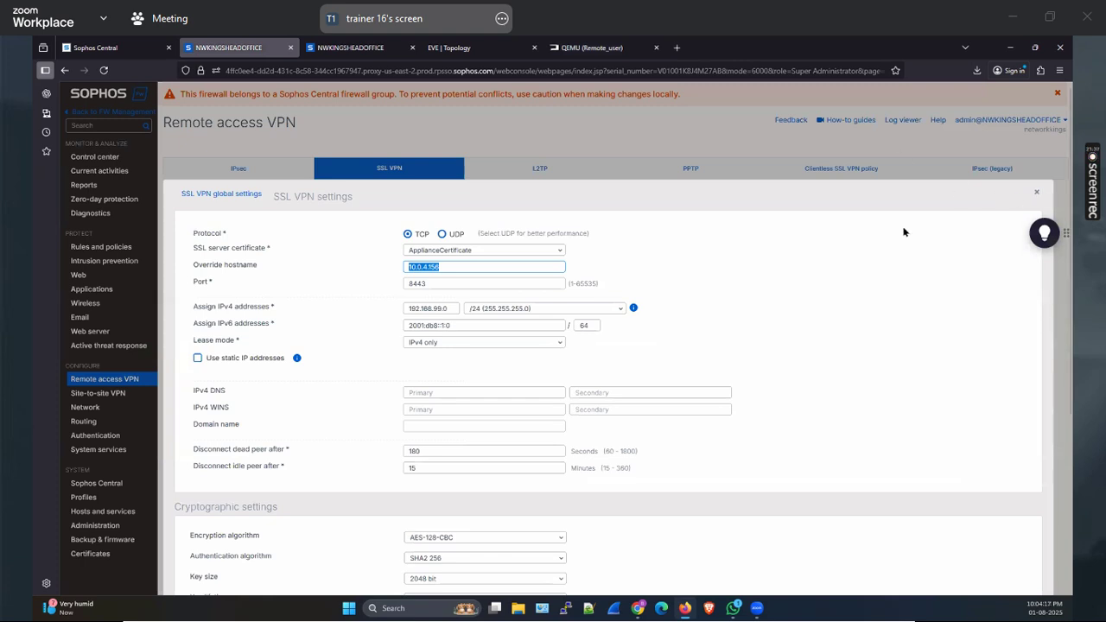
Go to Rules and policies, clear the rule ID filter, and start adding a new firewall rule
key(Escape)
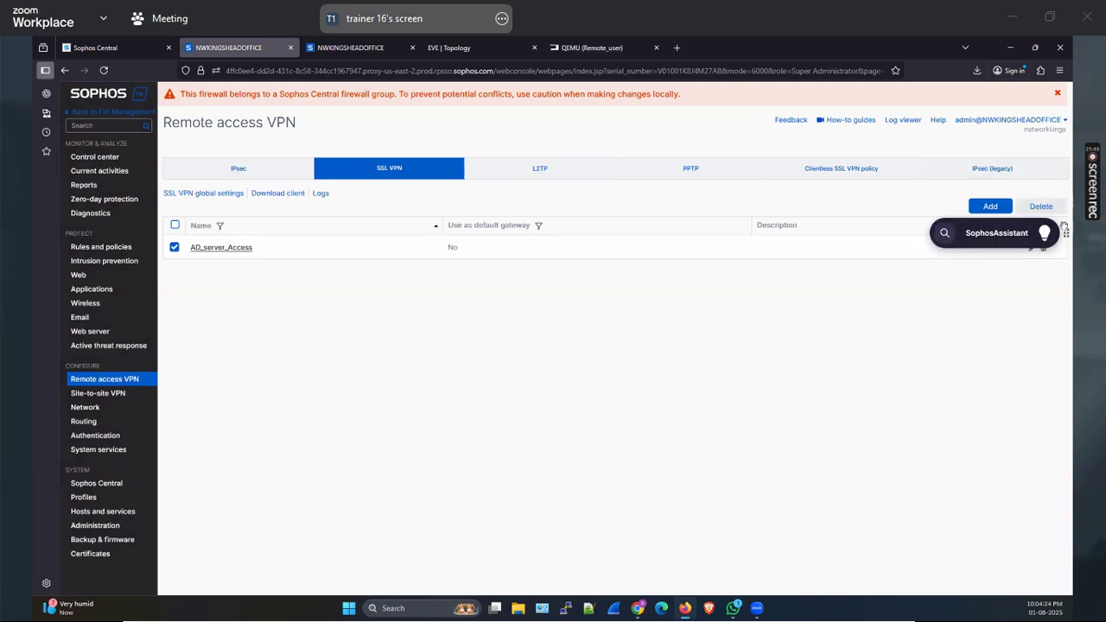
click(74, 246)
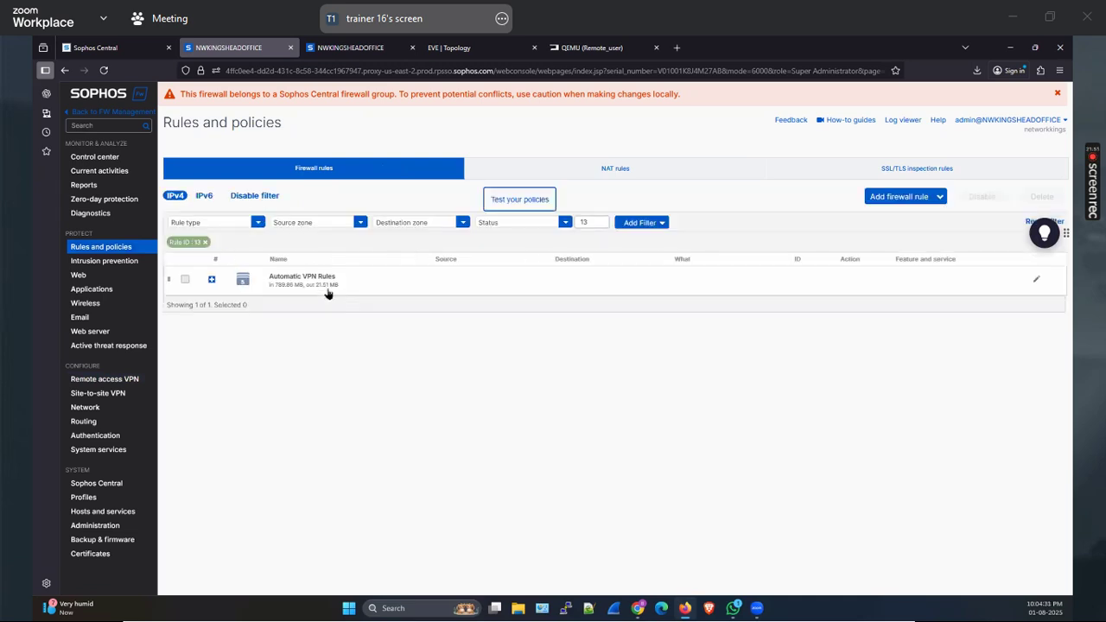
click(205, 242)
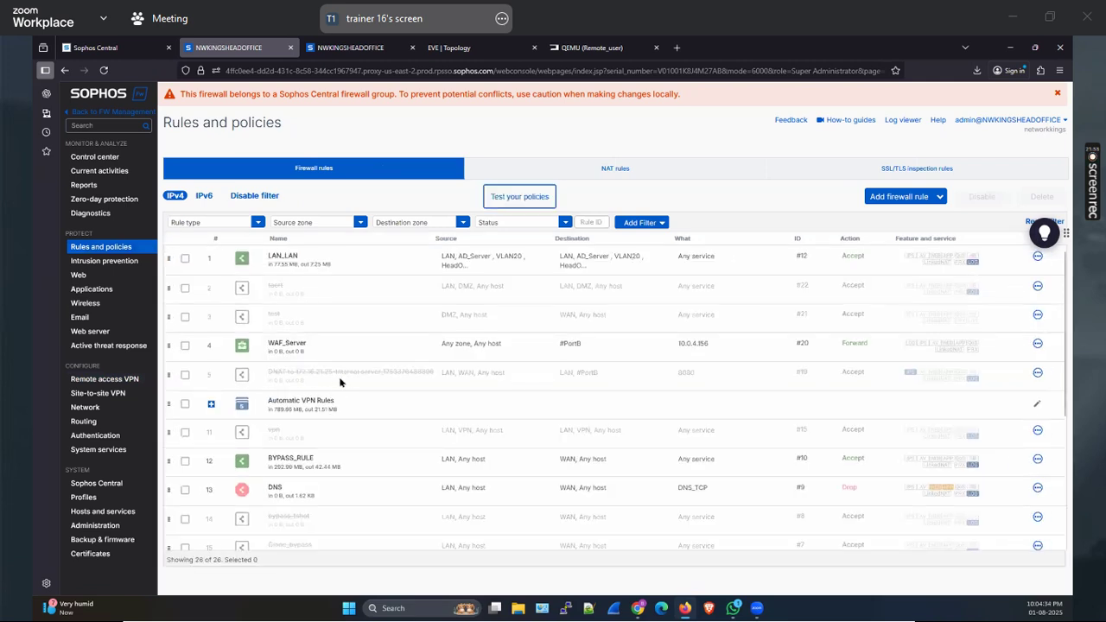
click(899, 199)
click(849, 226)
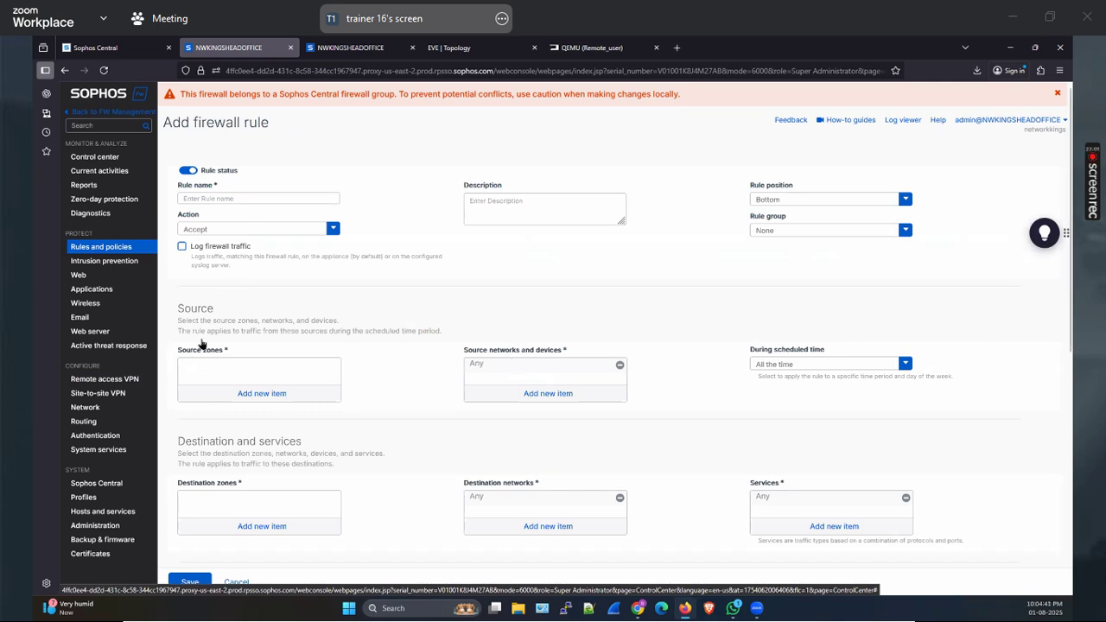
Search Hosts and services for 'ssl' and select the SSL VPN range 192.168.99.0
click(129, 512)
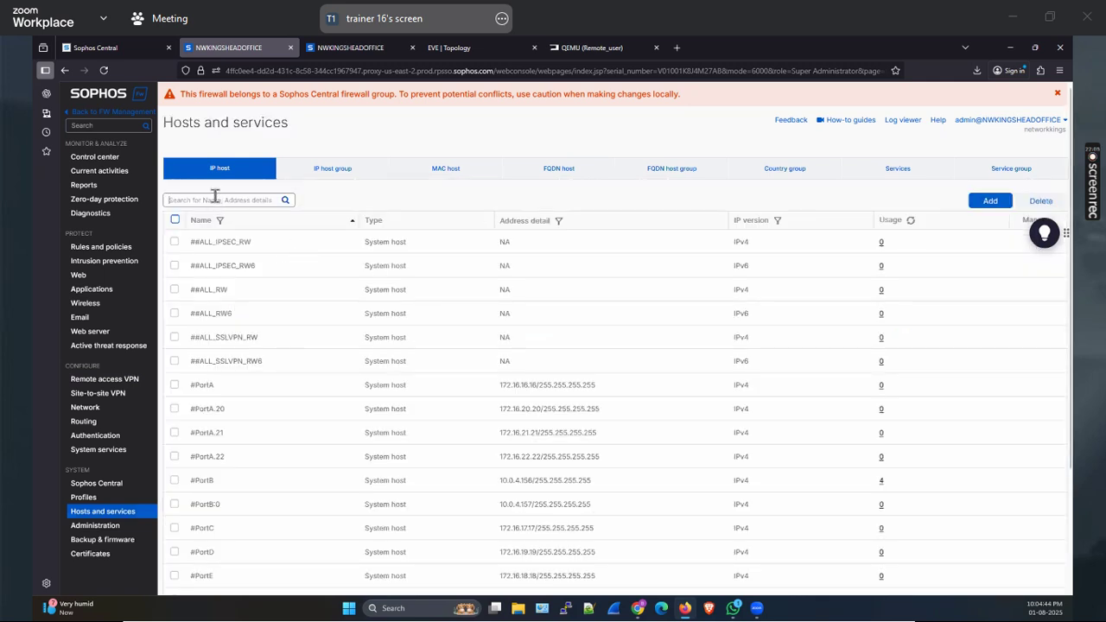
click(214, 199)
text(sss)
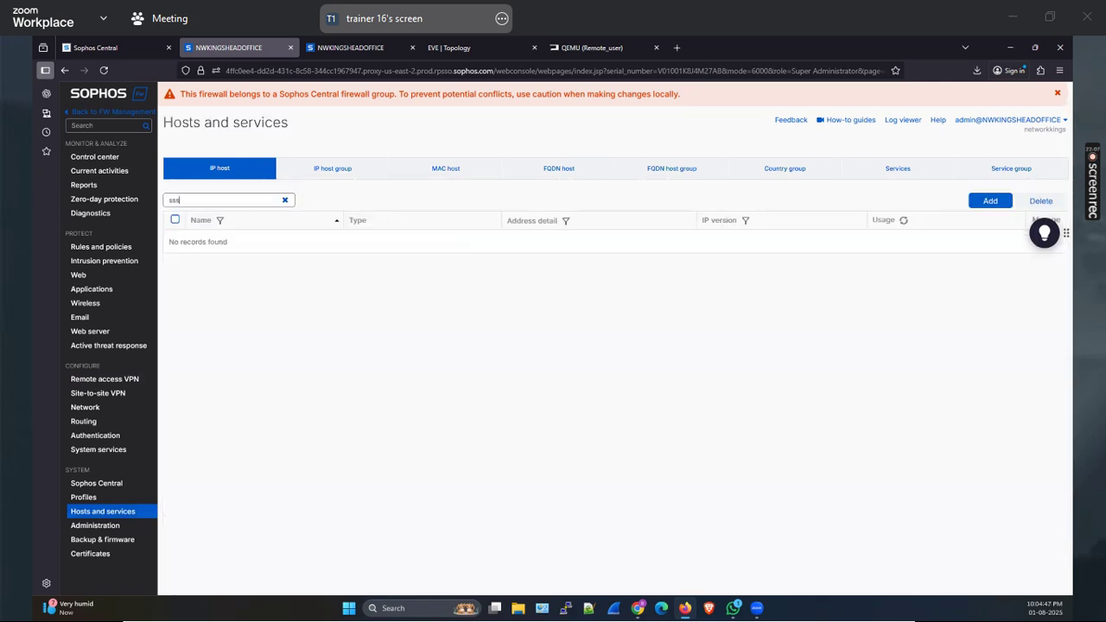
key(BackSpace)
key(BackSpace)
text(l)
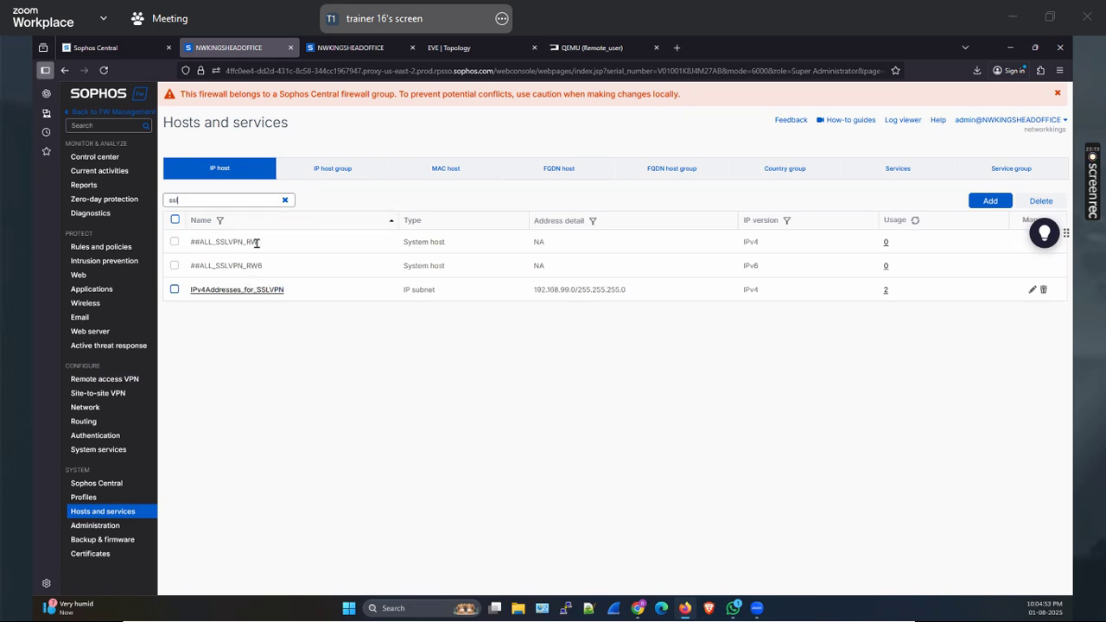
triple_click(619, 289)
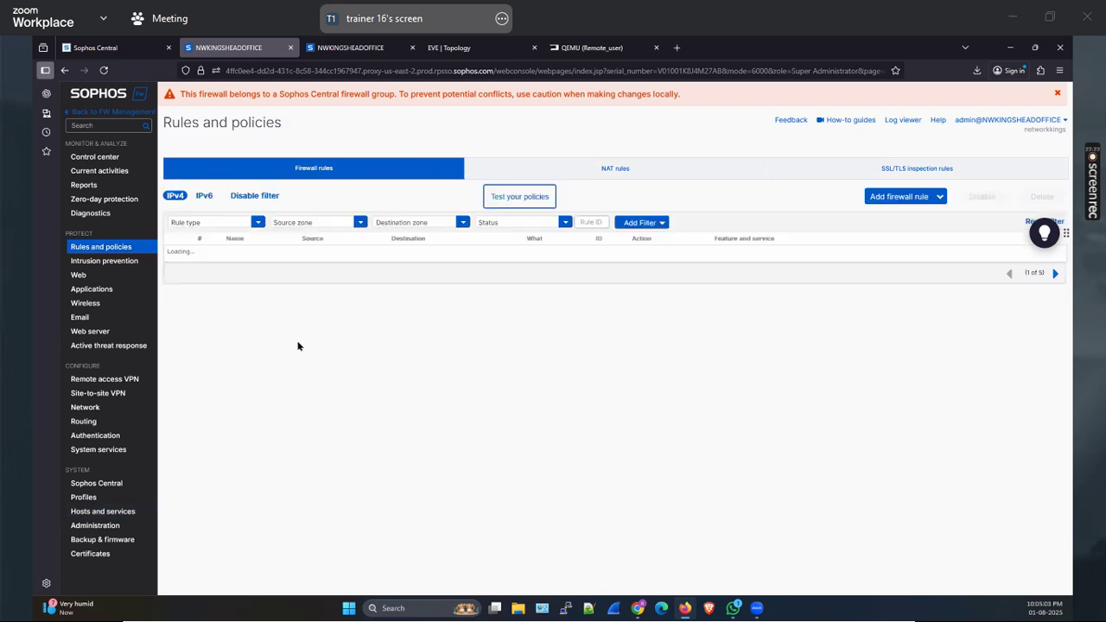
Filter firewall rules to source zone VPN, expand Automatic VPN Rules, and select rule 10
click(311, 223)
click(293, 291)
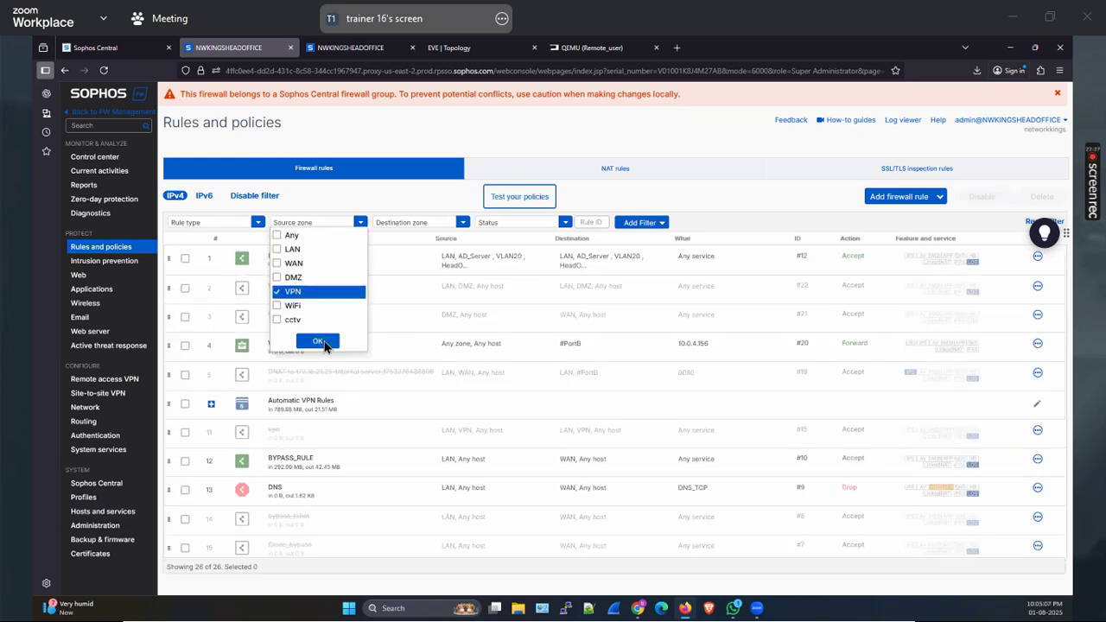
click(377, 263)
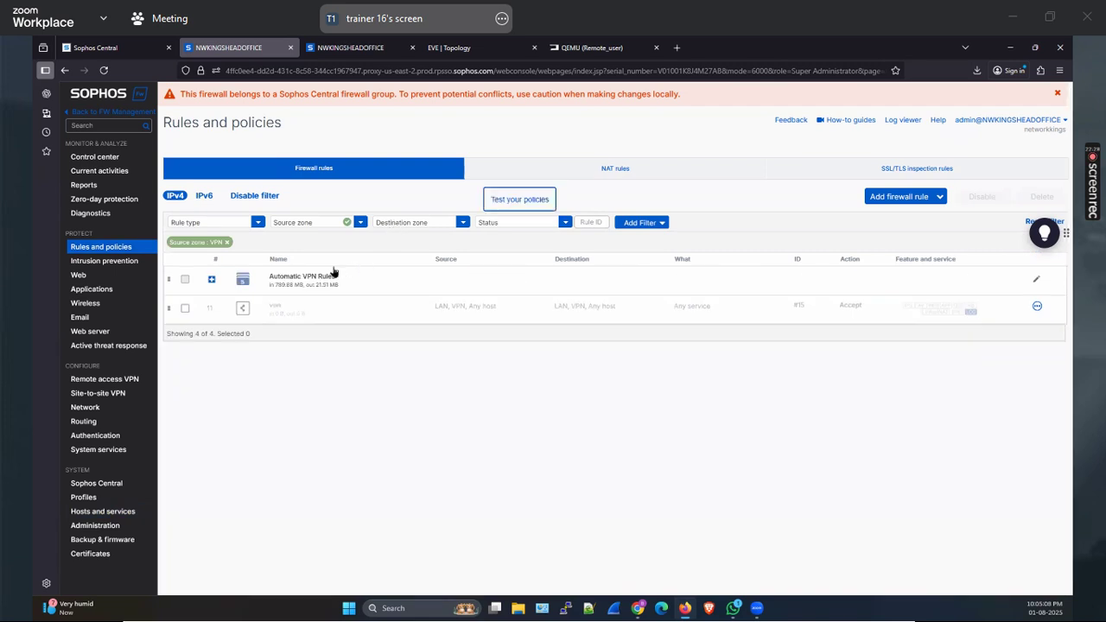
click(306, 289)
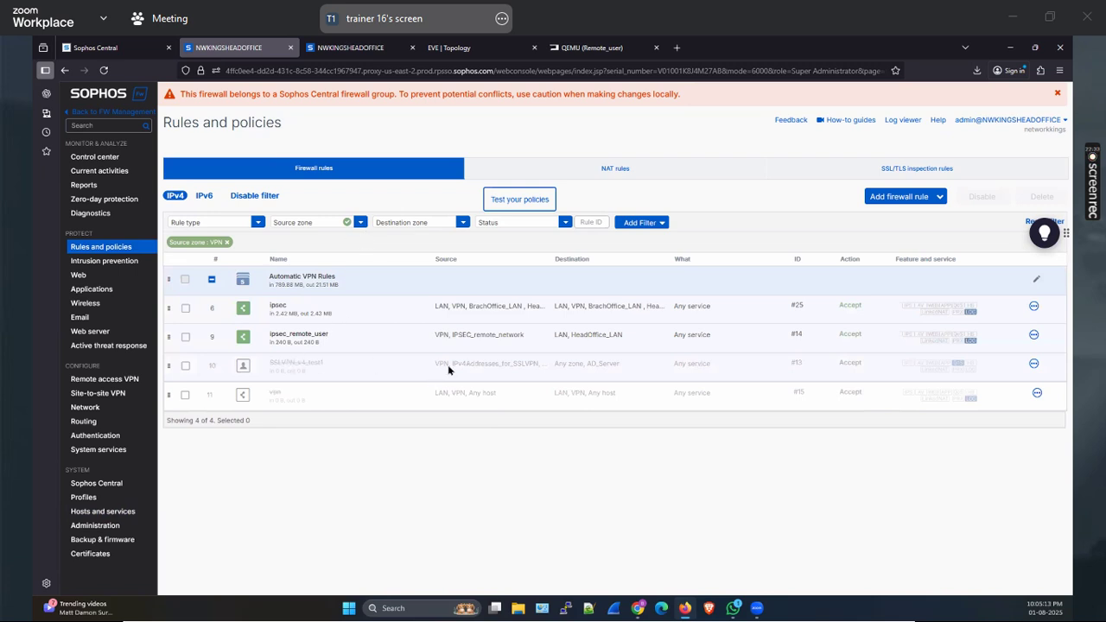
click(185, 366)
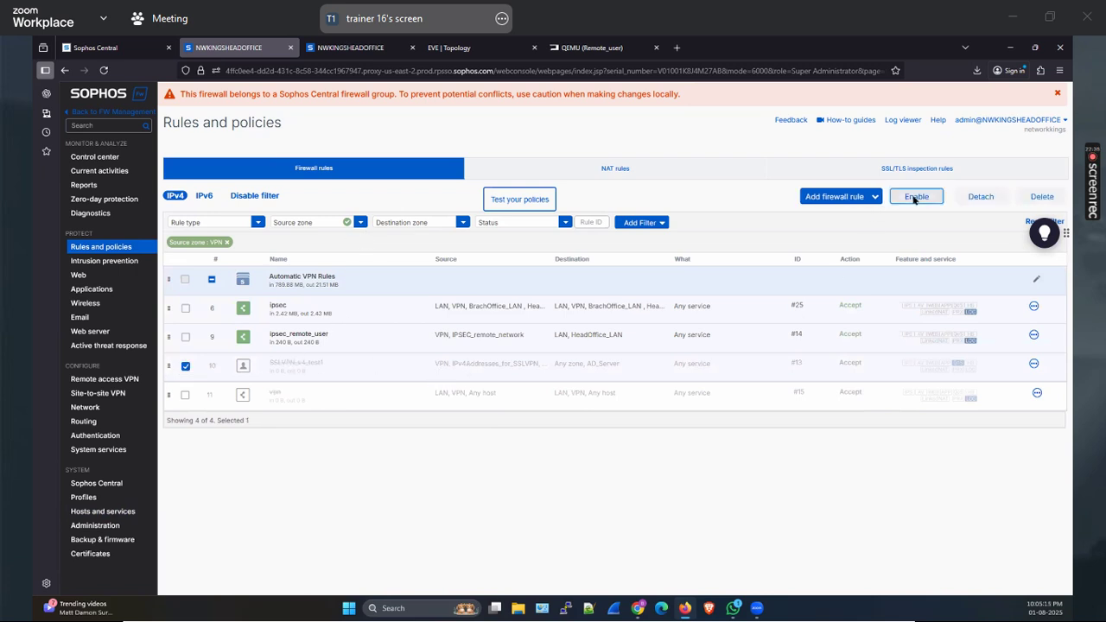
Enable rule 10 and rerun the ping to 172.16.16.10 on the remote VM
click(916, 197)
click(532, 351)
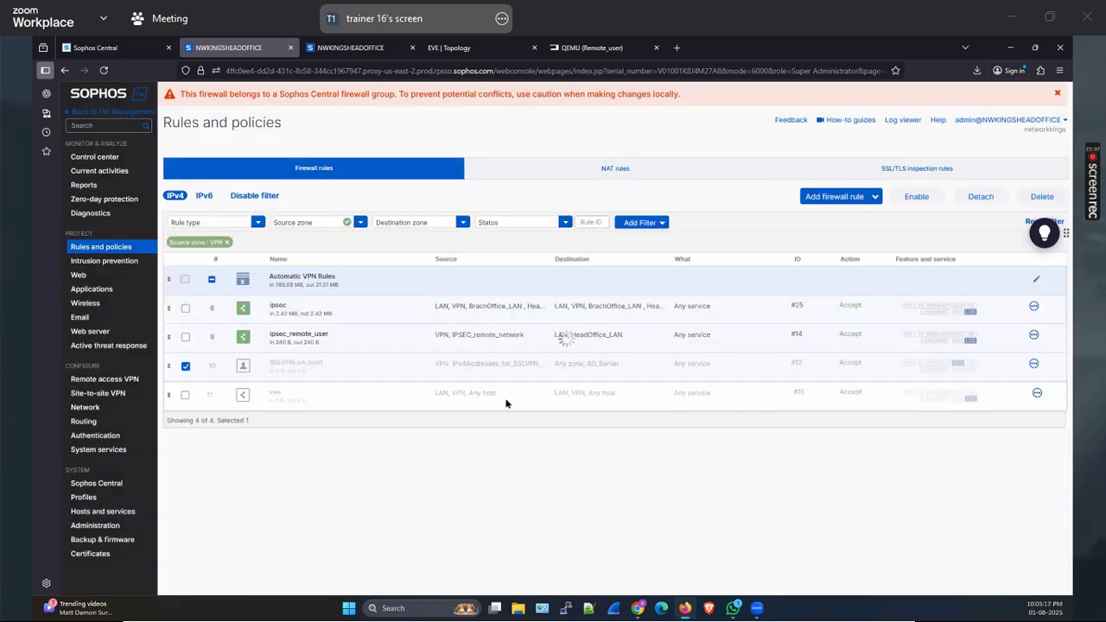
click(593, 47)
click(423, 380)
key(Up)
key(Return)
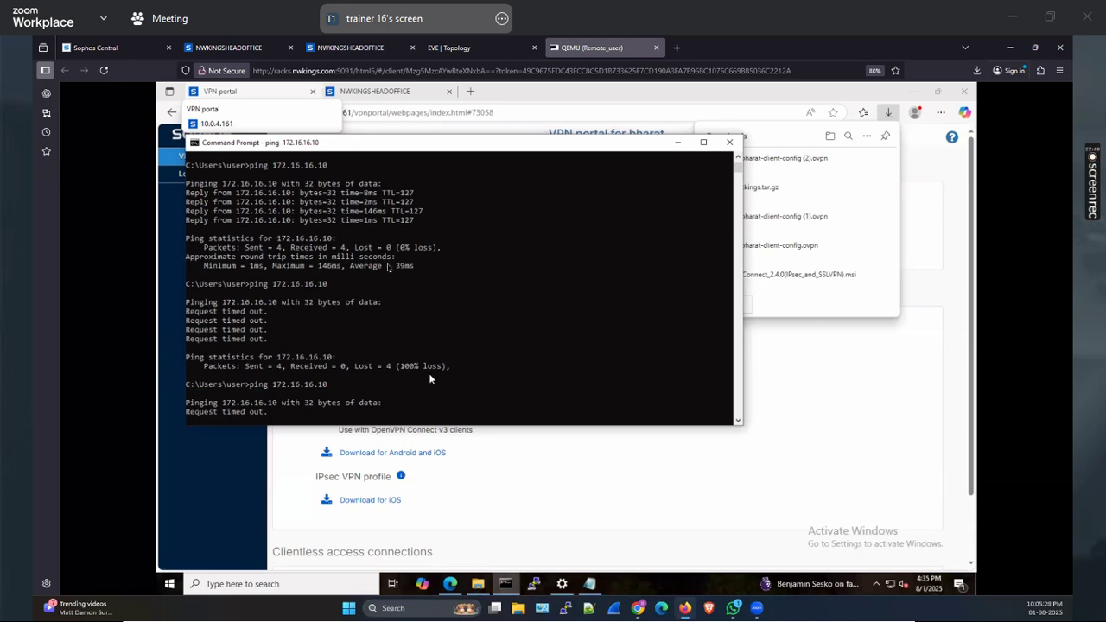
Recheck the Automatic VPN Rules group in the firewall rules, then open Diagnostics
click(228, 47)
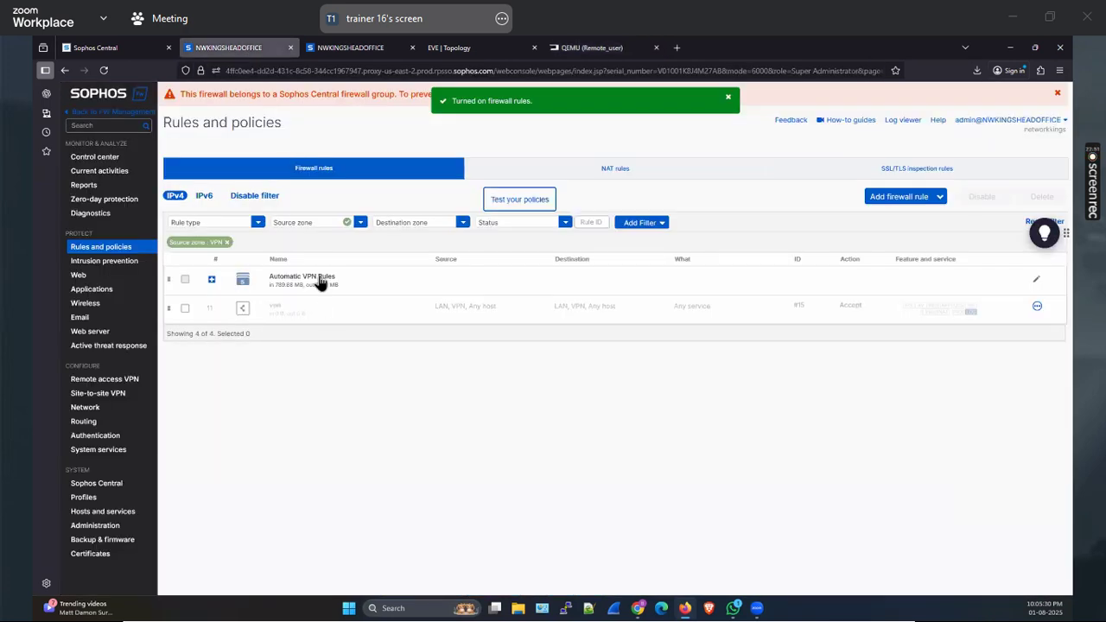
click(320, 281)
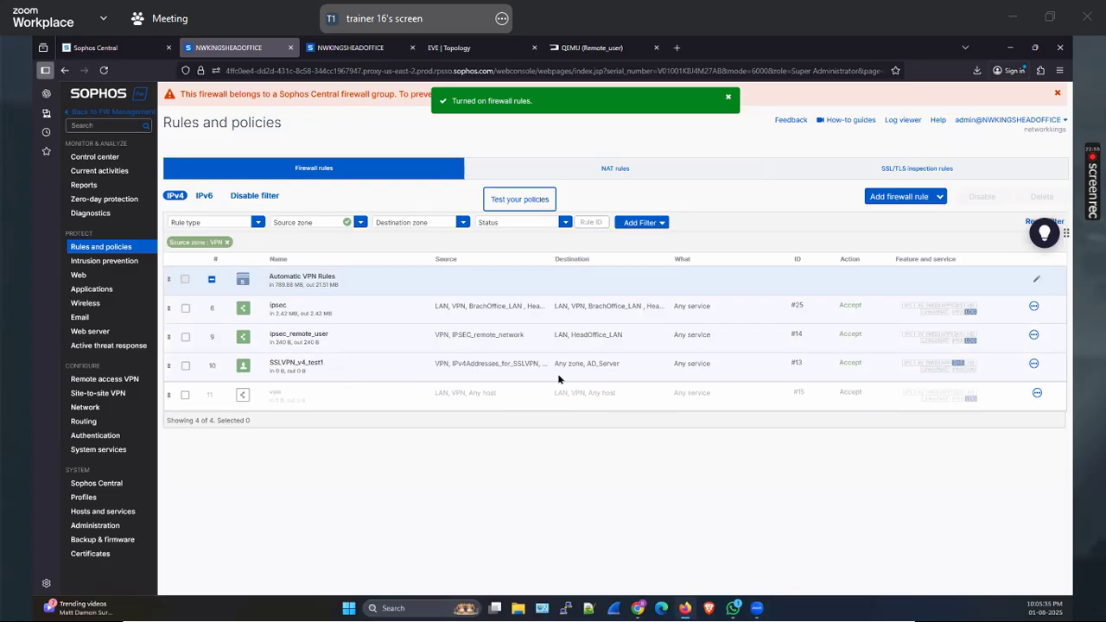
click(355, 48)
click(470, 47)
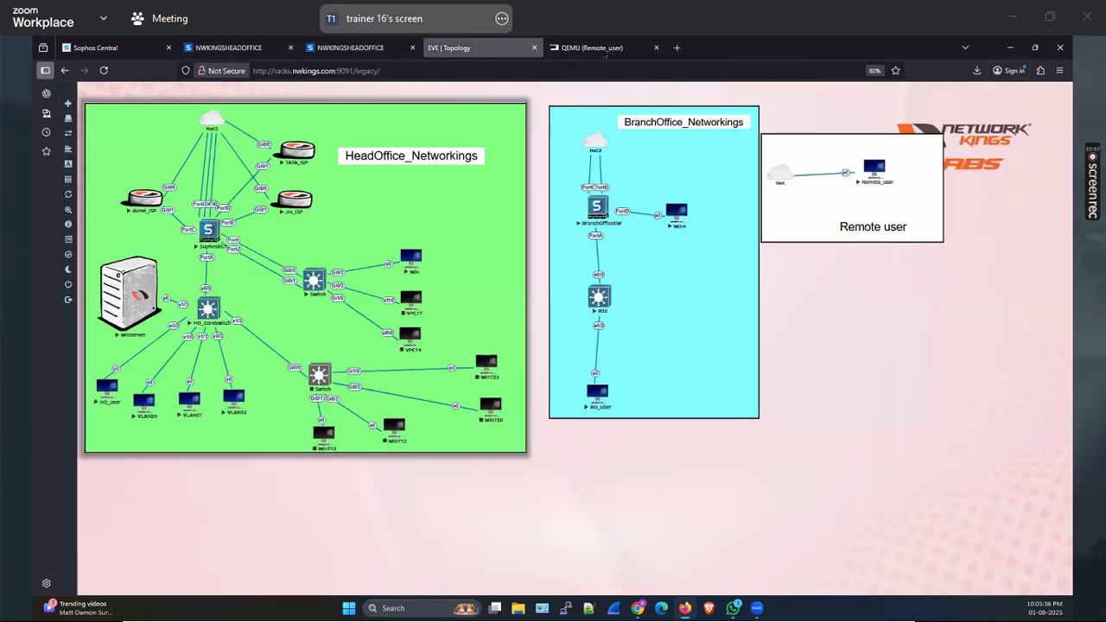
click(592, 48)
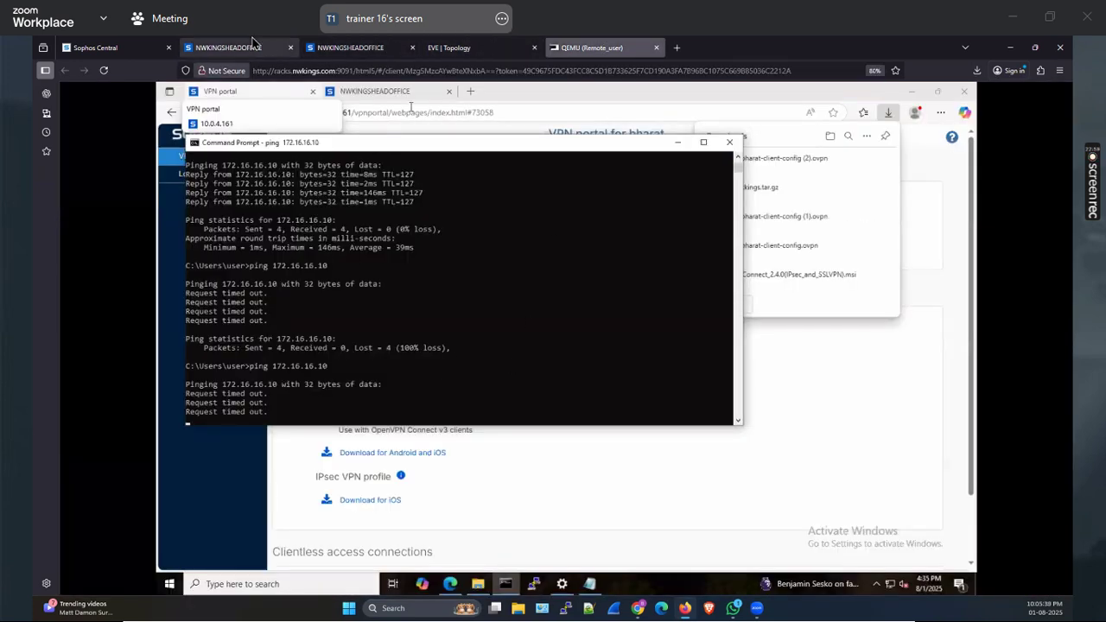
click(229, 48)
click(90, 213)
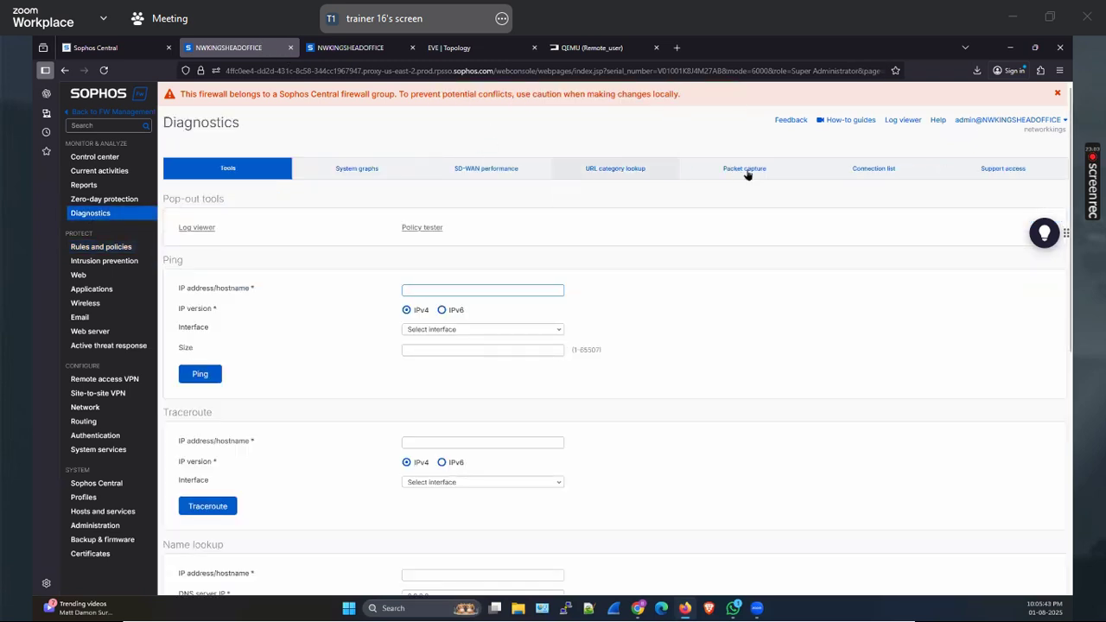
Open the Packet capture tab and check Sophos Connect's connection details on the remote VM
click(744, 168)
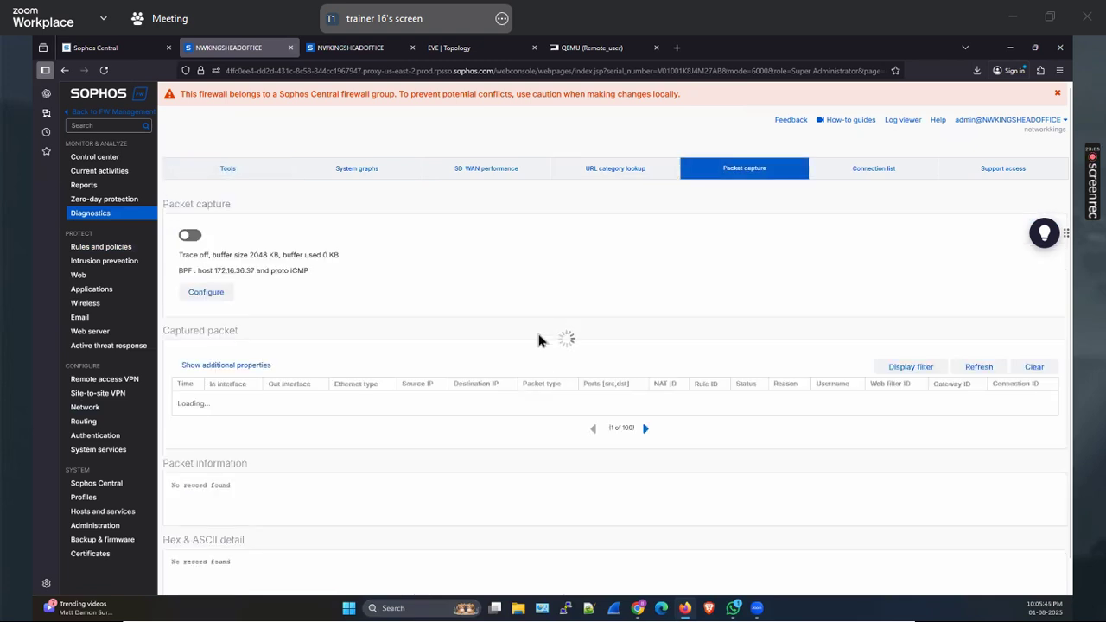
click(591, 47)
click(876, 584)
click(866, 562)
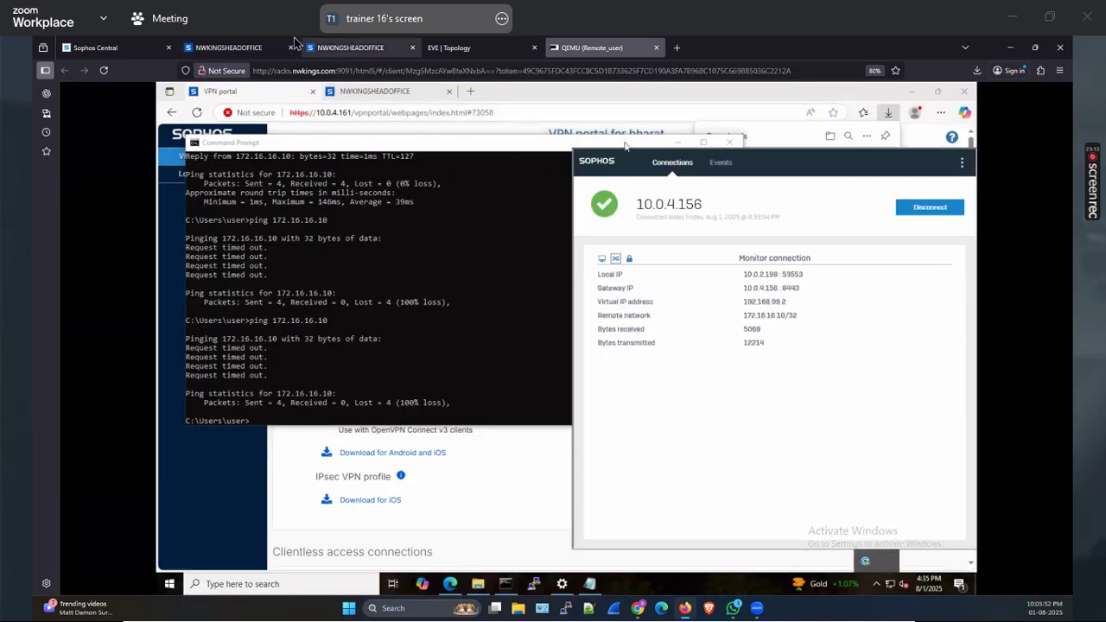
Show the Remote users tab under Current activities, listing leased IP 192.168.99.2
click(238, 48)
click(100, 170)
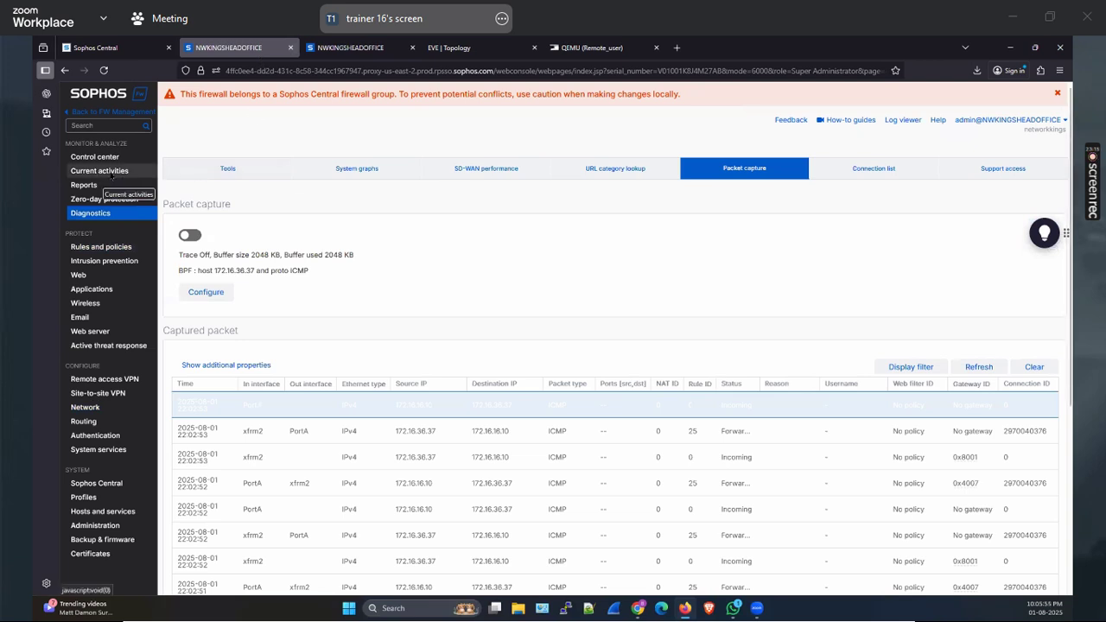
click(985, 171)
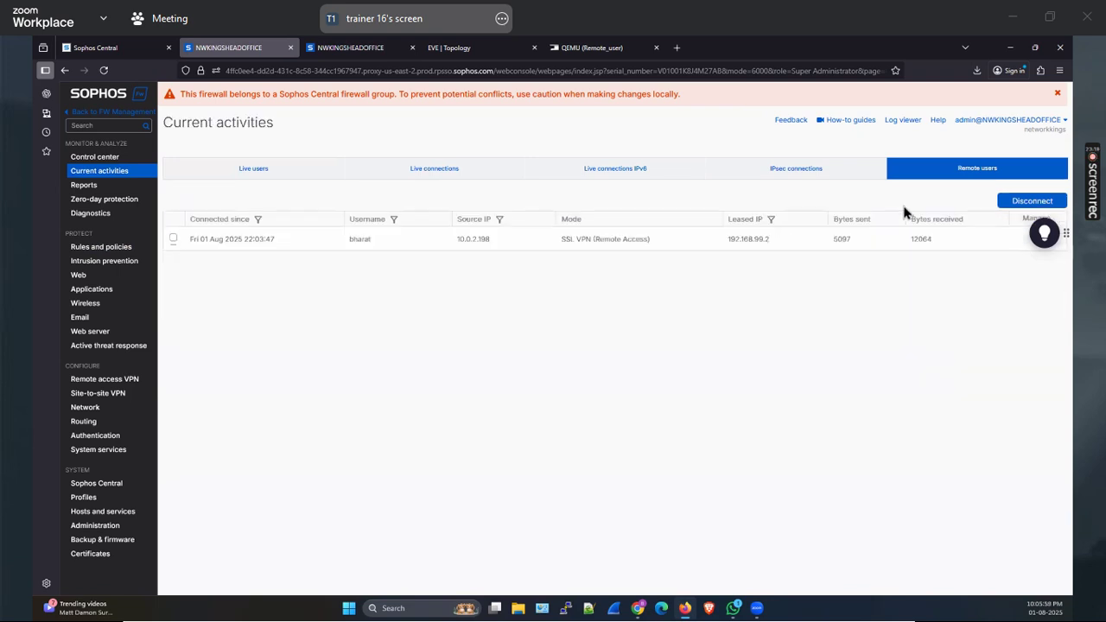
Refresh the remote users list and copy the leased IP 192.168.99.2
click(961, 171)
drag(728, 242, 785, 246)
right_click(743, 244)
click(771, 256)
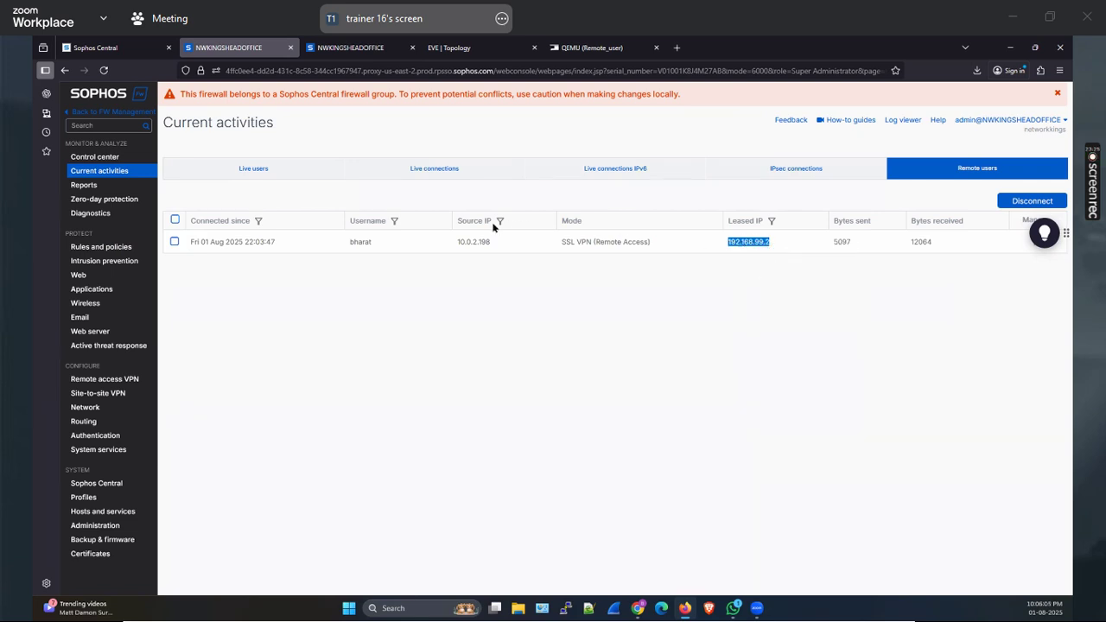
double_click(452, 242)
double_click(745, 242)
right_click(746, 241)
click(769, 256)
Change the packet capture filter host from 172.16.36.37 to 192.168.99.2, save, and start capturing
click(90, 212)
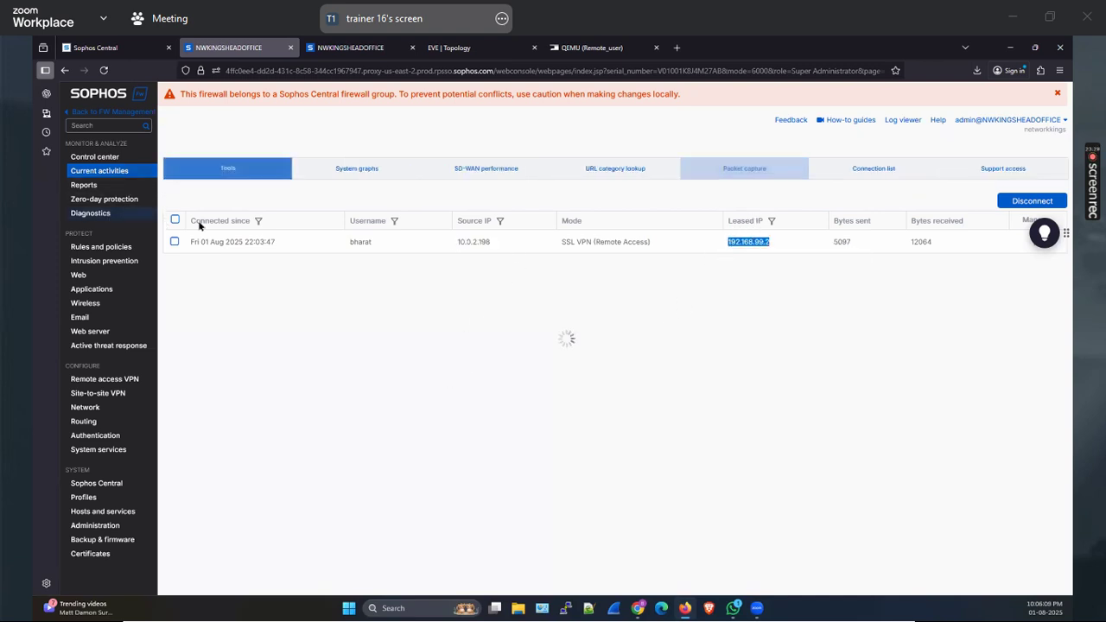
click(325, 50)
click(260, 48)
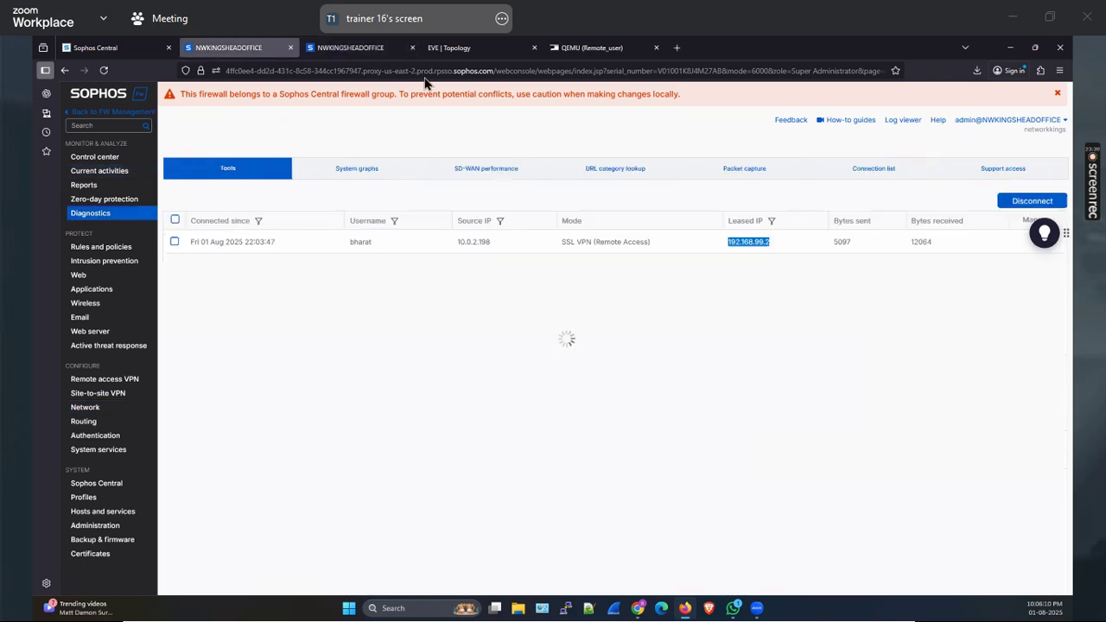
click(733, 168)
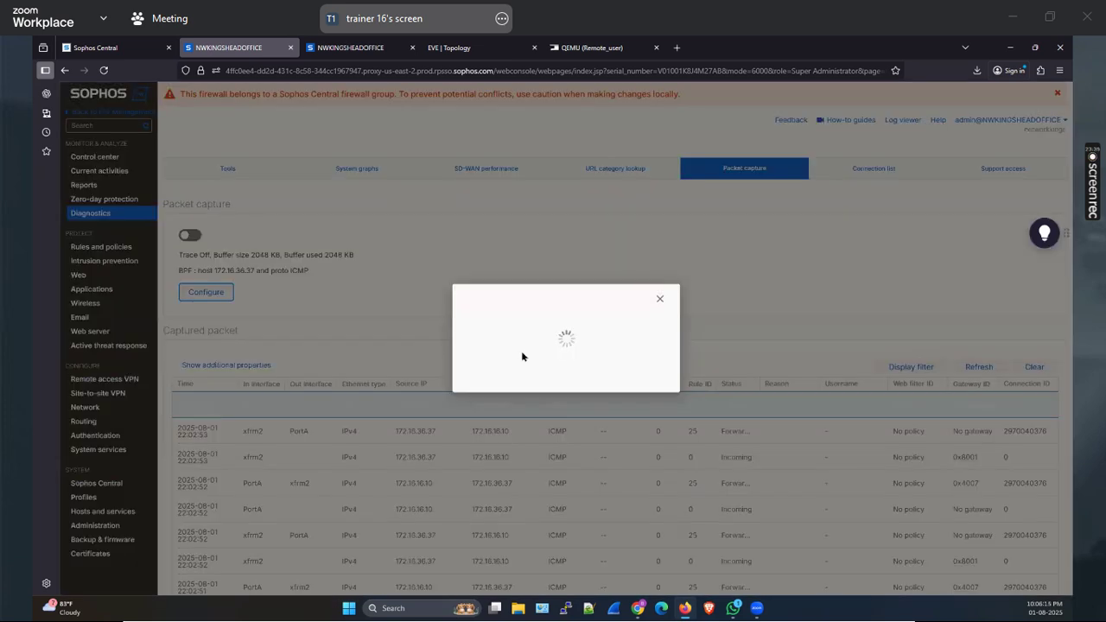
drag(558, 362, 598, 363)
key(ctrl+v)
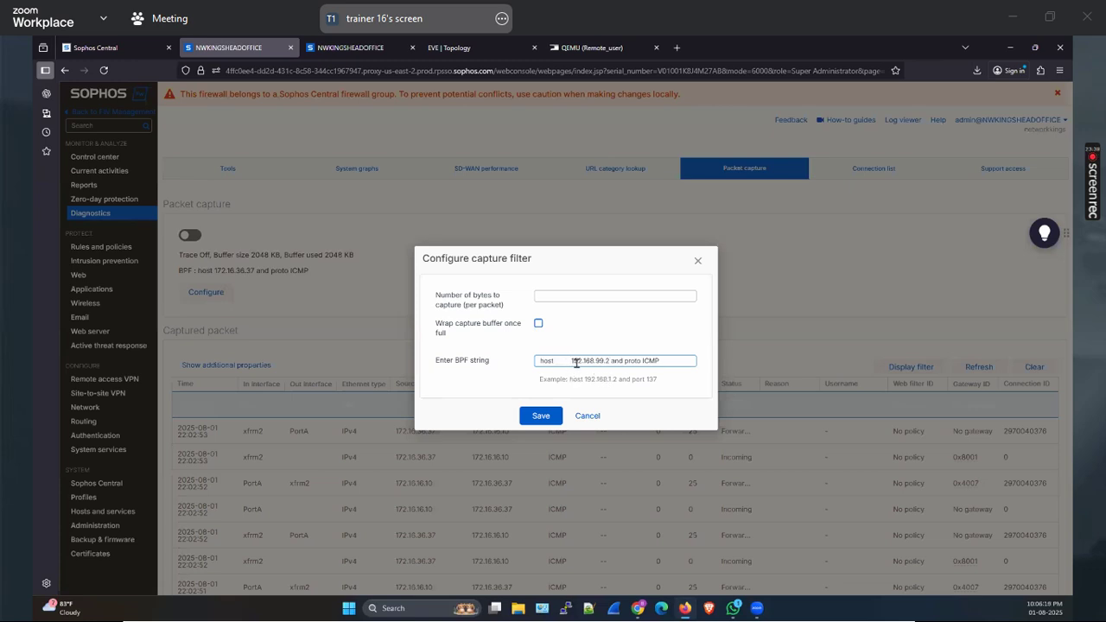
click(578, 363)
key(BackSpace)
key(BackSpace)
key(BackSpace)
key(BackSpace)
key(BackSpace)
key(BackSpace)
click(536, 417)
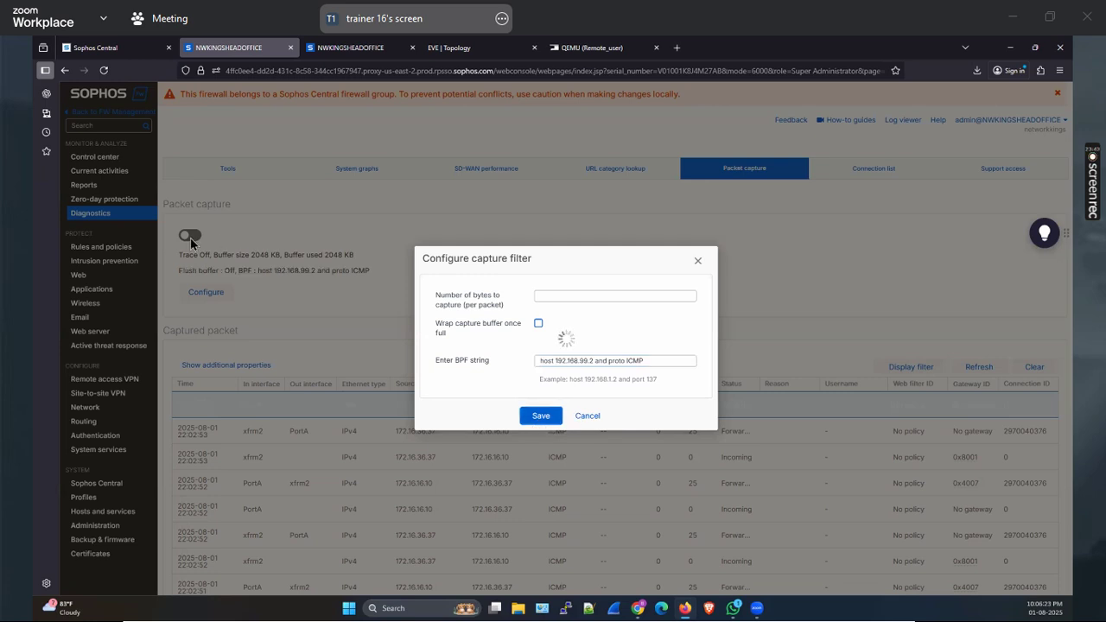
click(190, 235)
click(561, 48)
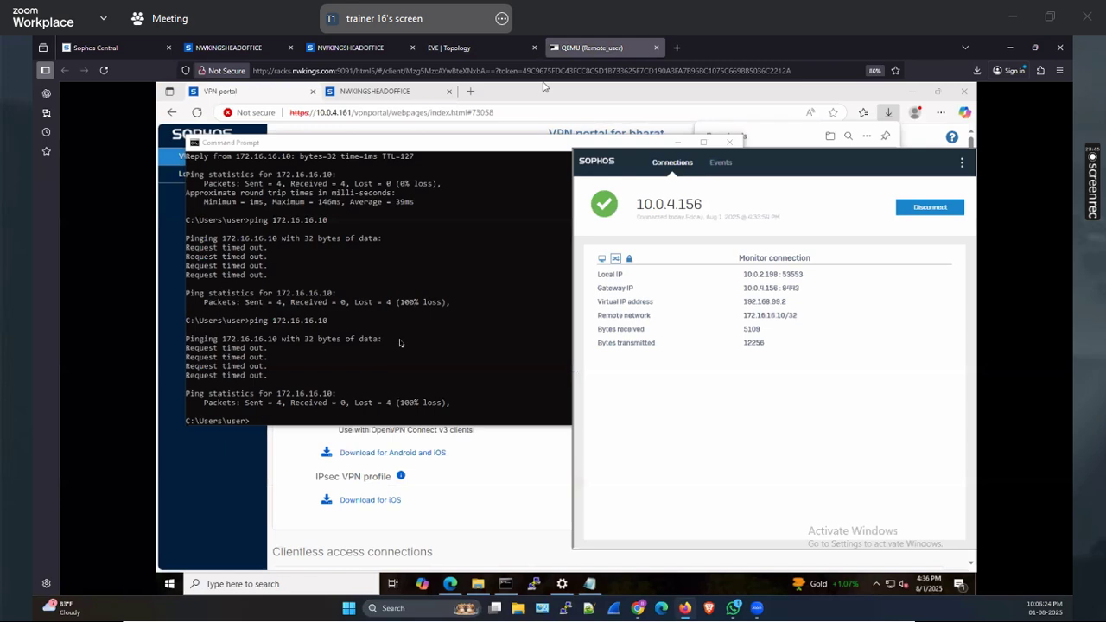
Check the VPN client status, run a continuous ping to 172.16.16.10, and refresh the captured packets
click(398, 340)
key(Up)
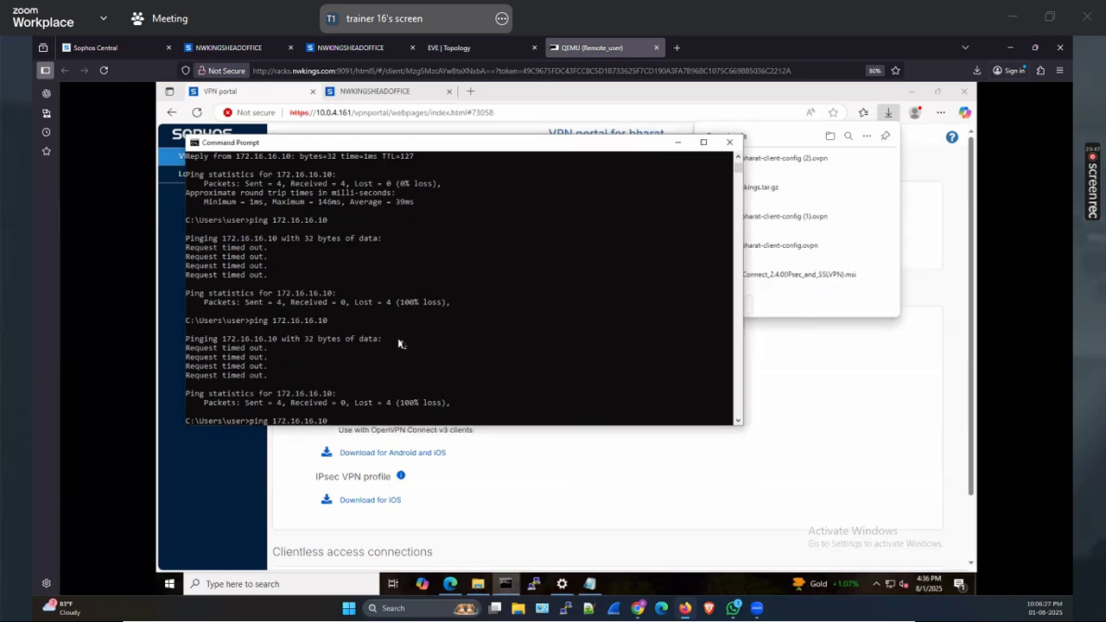
click(877, 584)
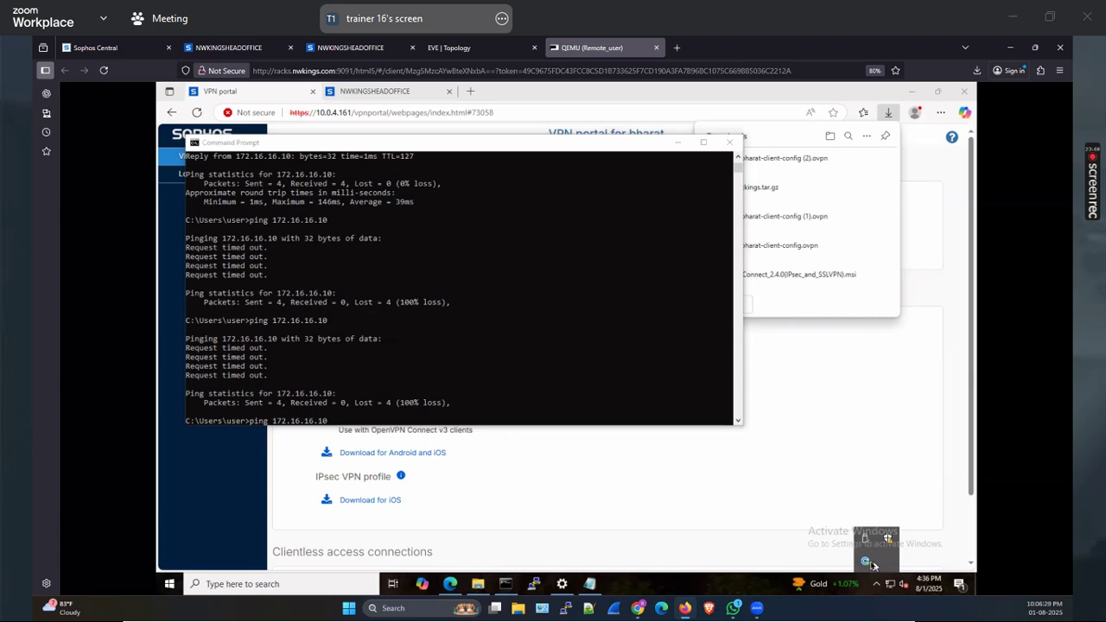
click(867, 562)
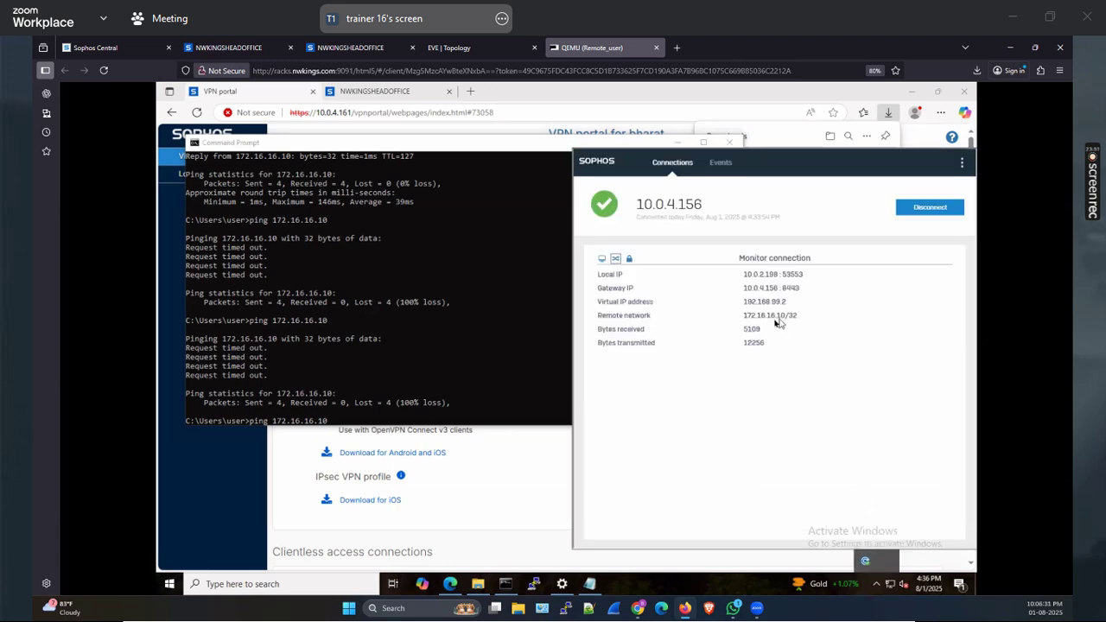
click(407, 396)
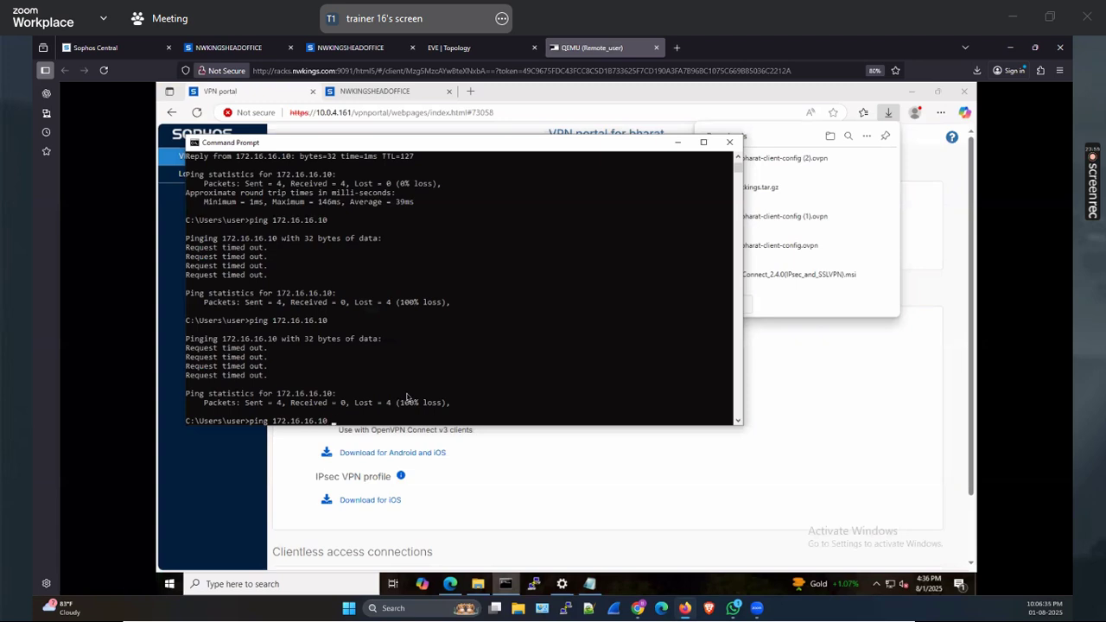
key(Return)
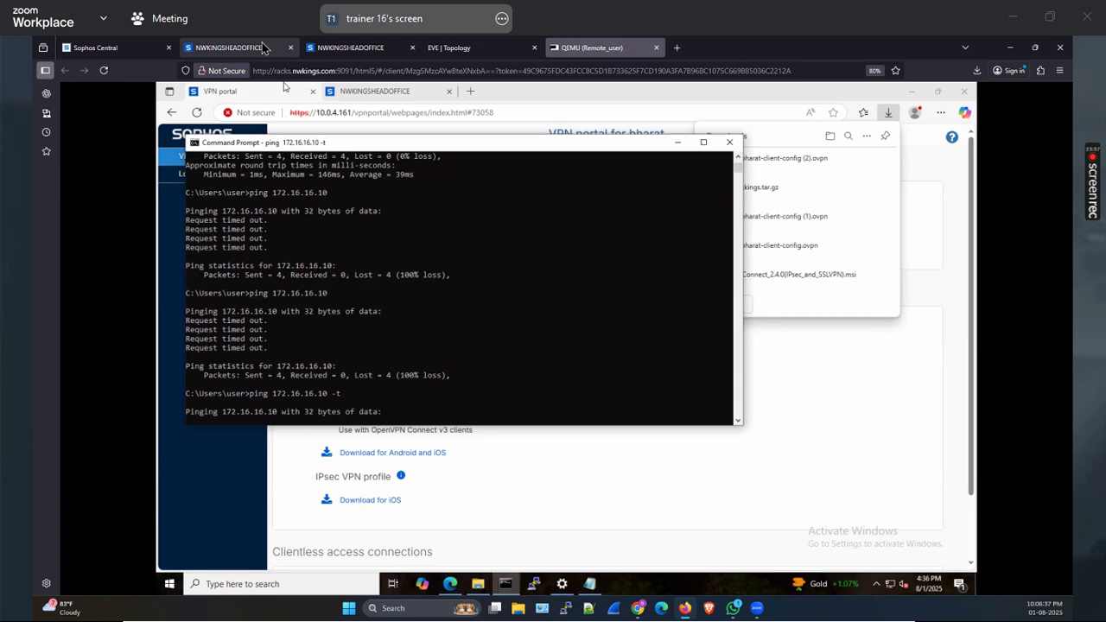
click(263, 49)
click(977, 357)
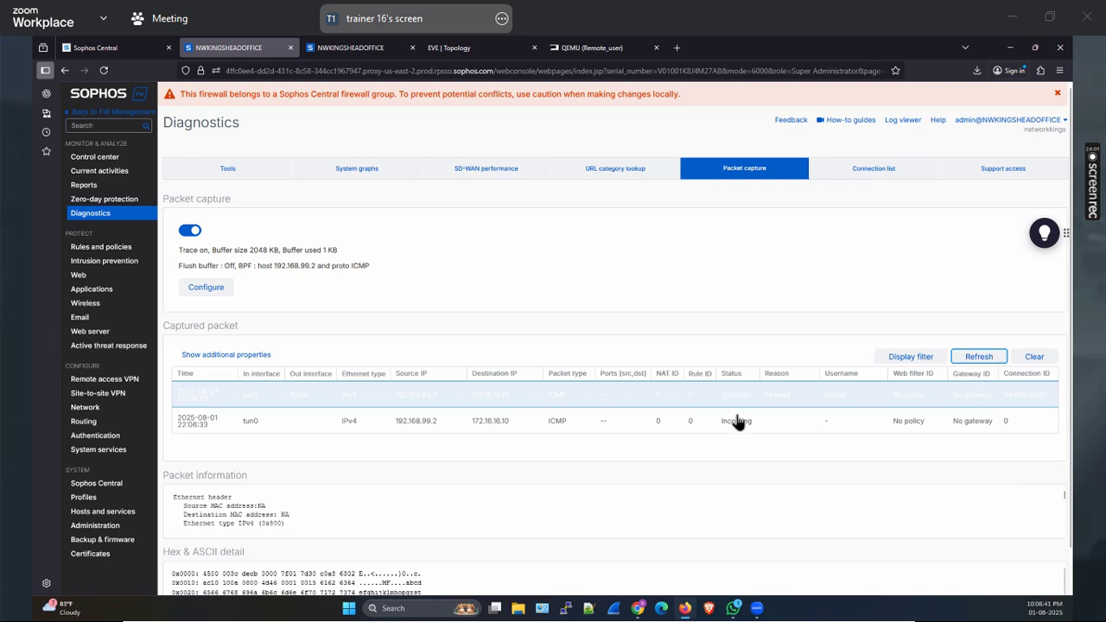
Refresh the capture to see the VPN pings flagged as firewall violations, then open Rules and policies
click(979, 357)
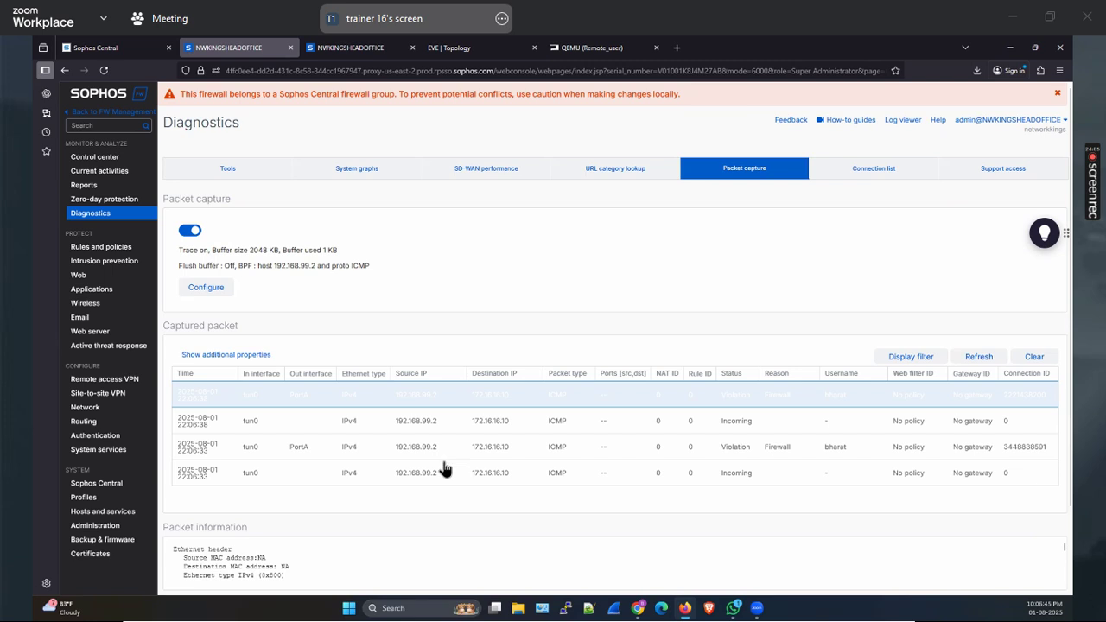
click(975, 357)
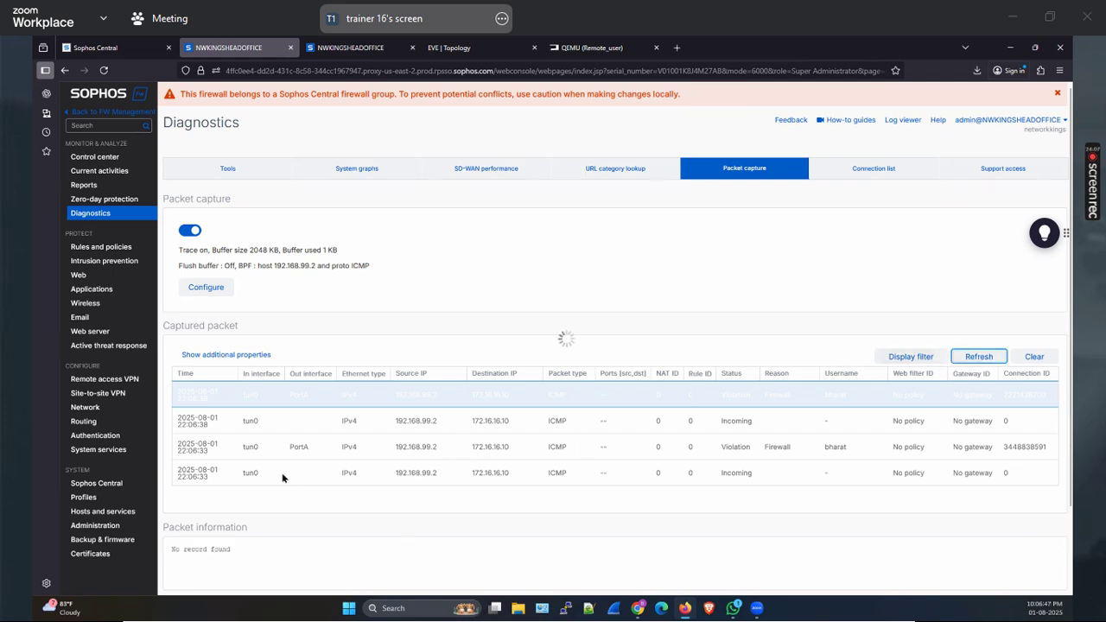
click(111, 248)
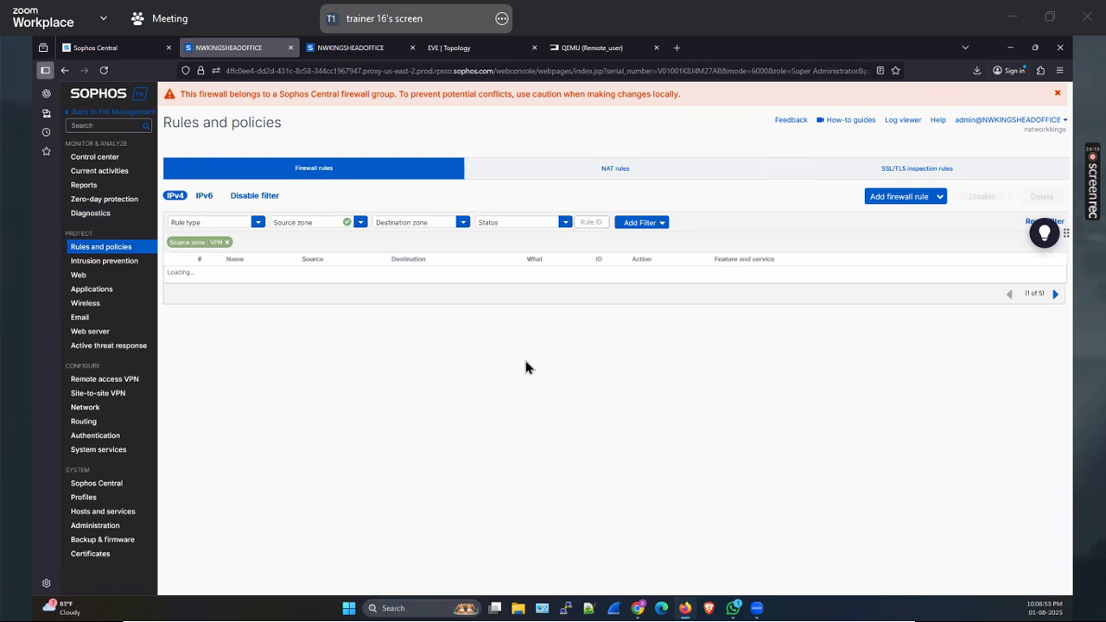
Edit rule SSLVPN_v4_test1 and add the remote VPN user under User or groups
click(309, 285)
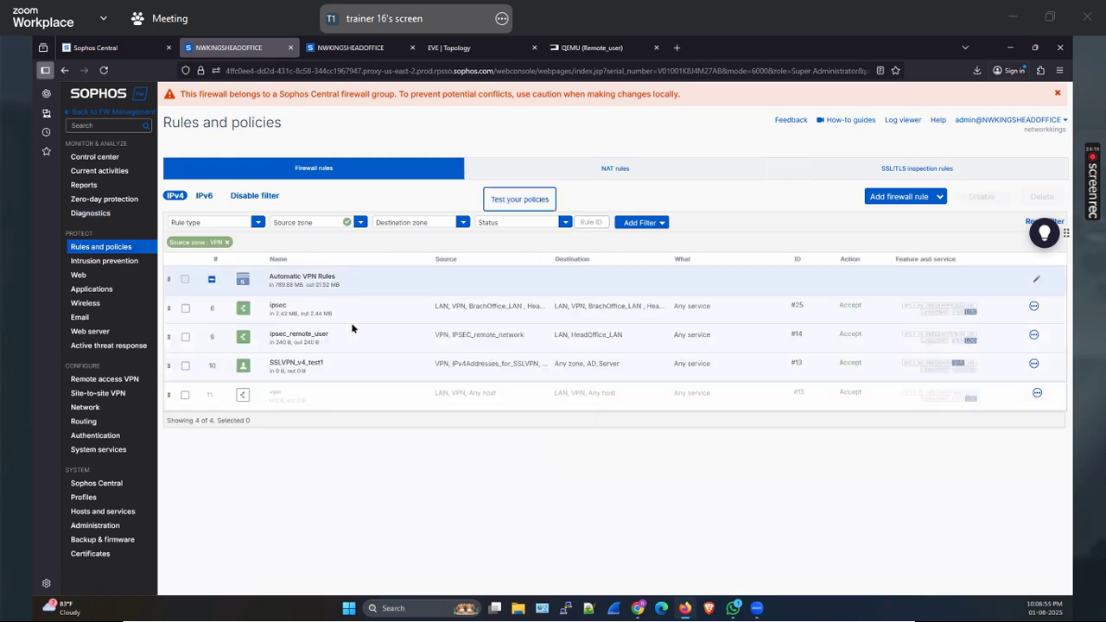
click(313, 368)
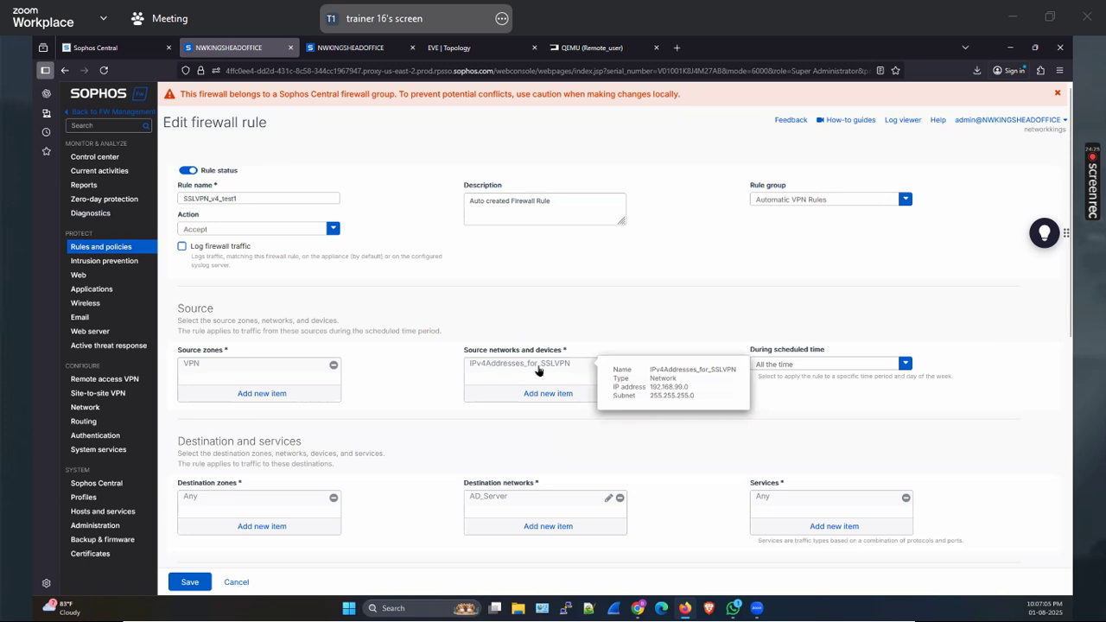
scroll(227, 424, down, 2)
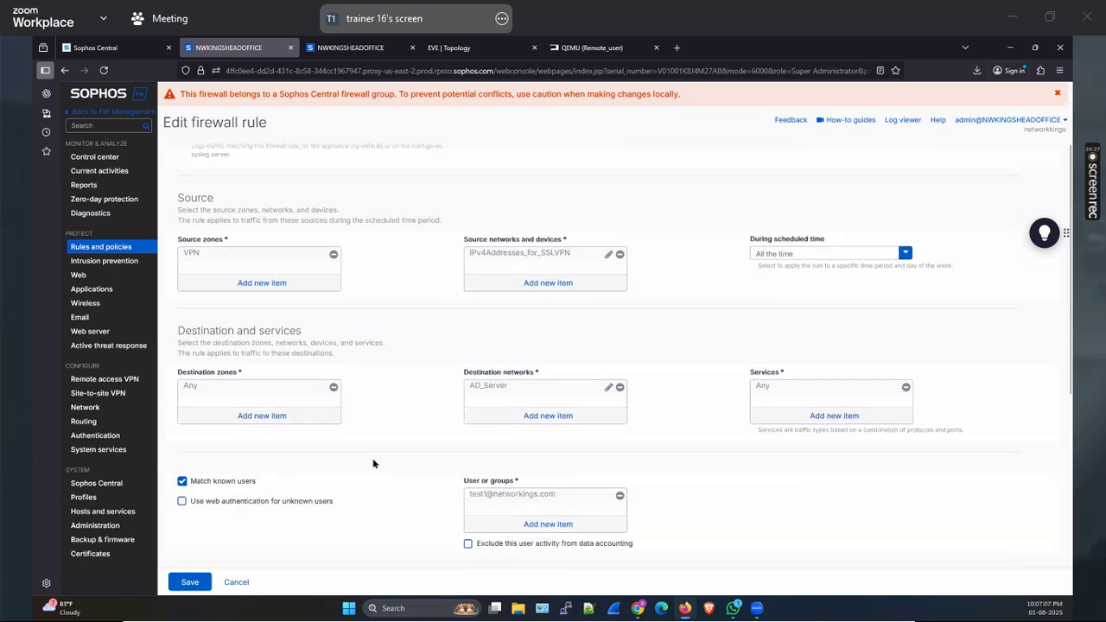
scroll(376, 464, down, 2)
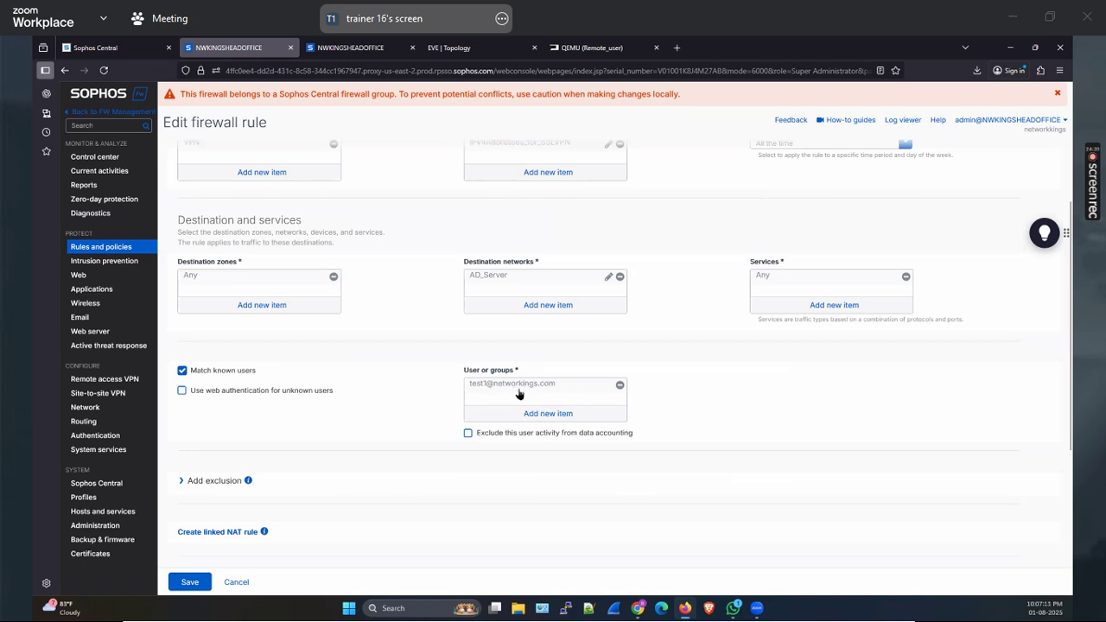
click(550, 418)
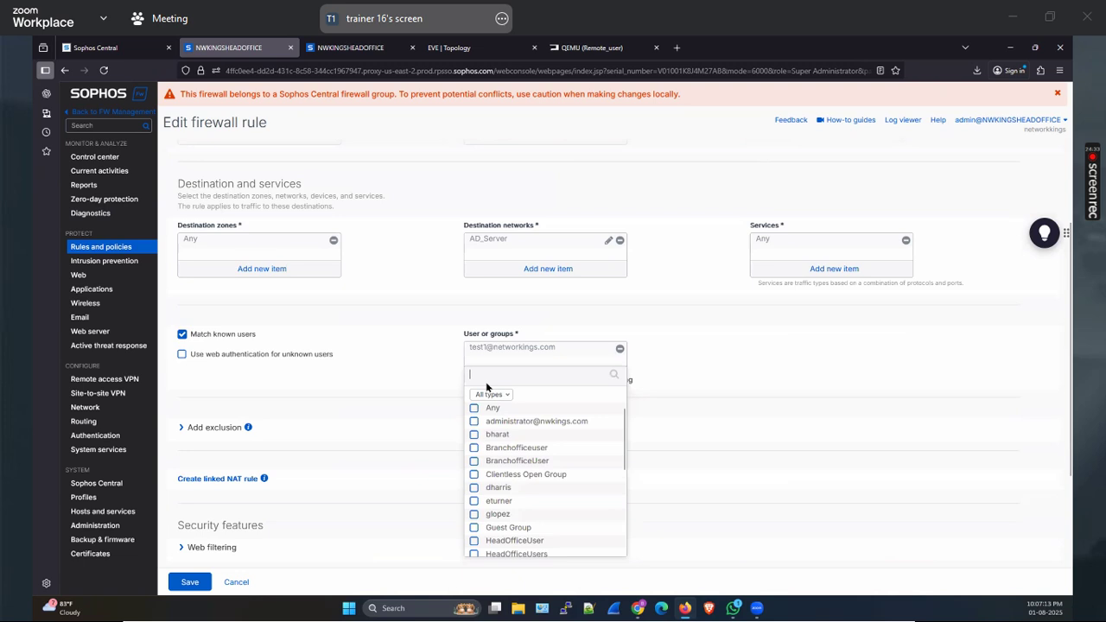
text(n)
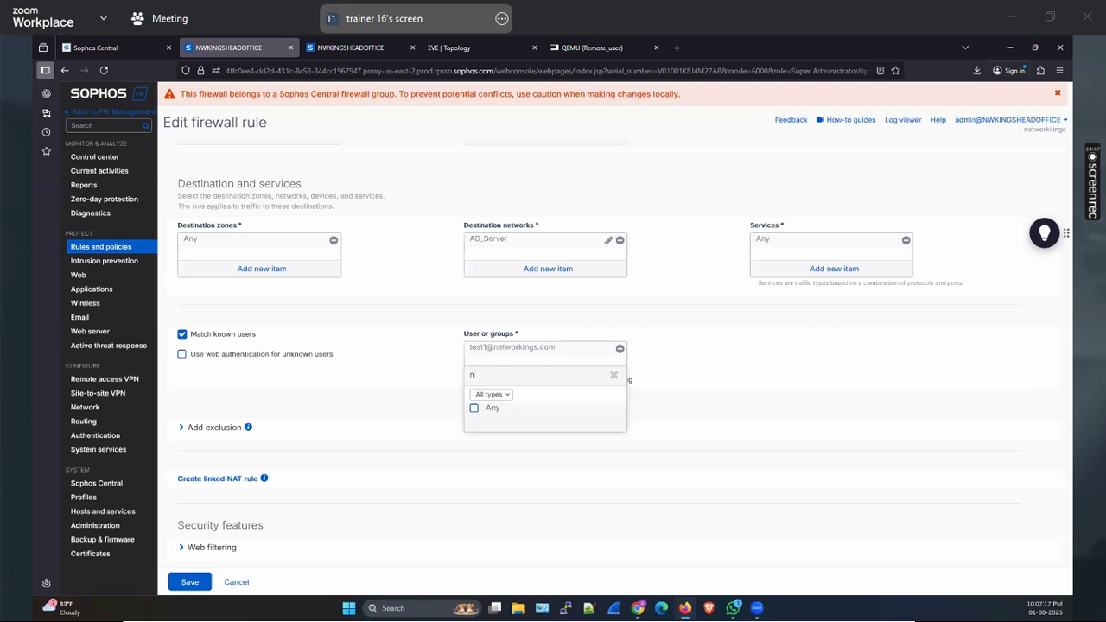
text(harbharat)
click(475, 422)
click(520, 441)
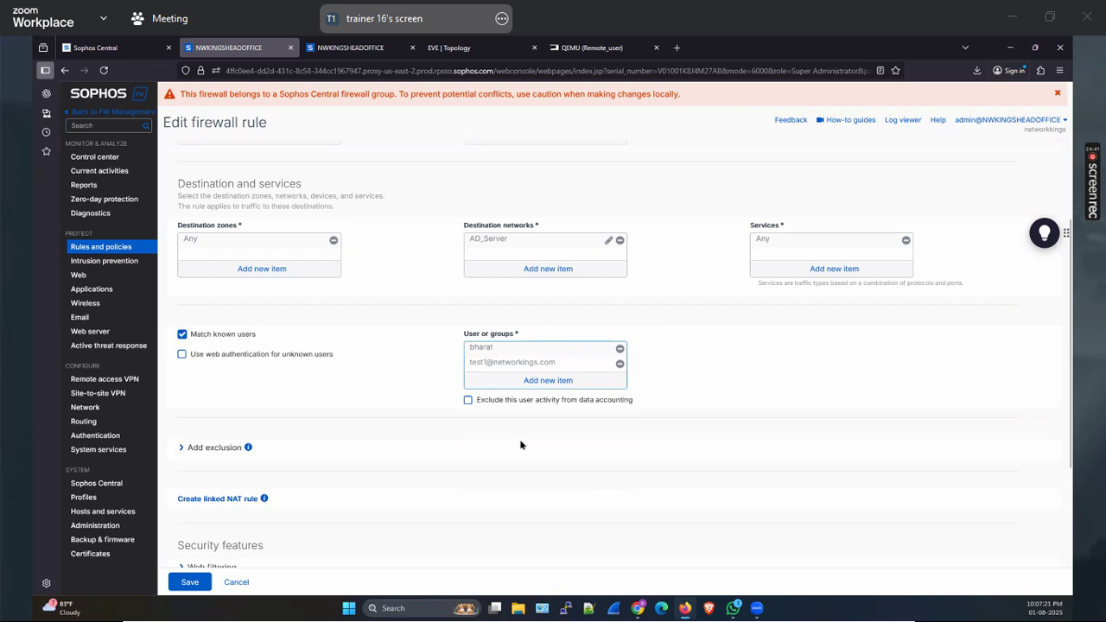
Turn on Log firewall traffic and save the rule
scroll(517, 455, up, 3)
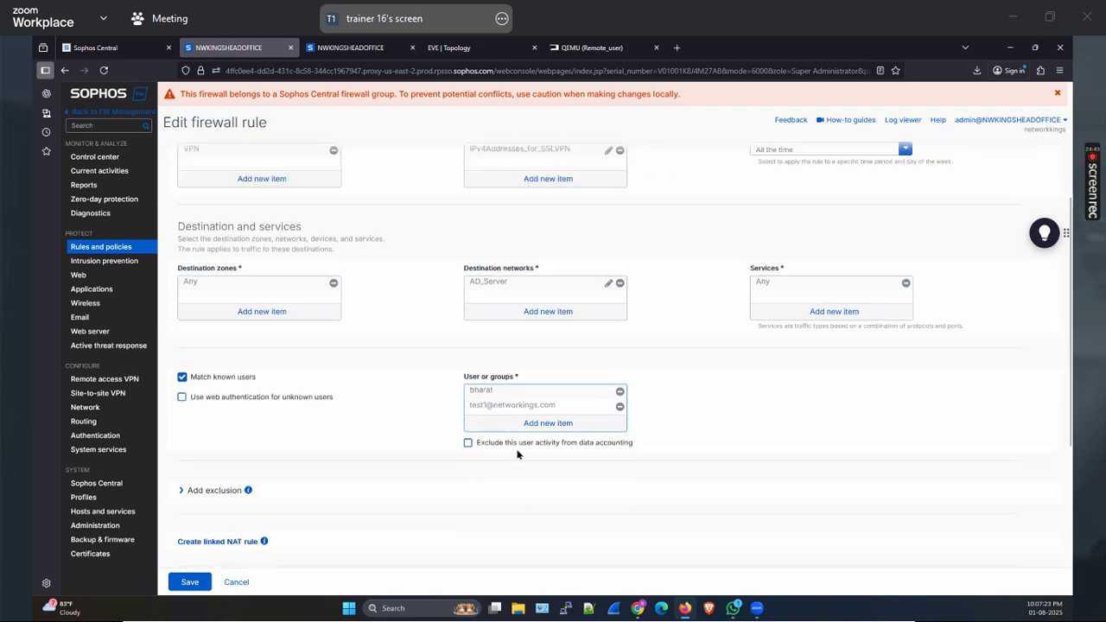
click(182, 210)
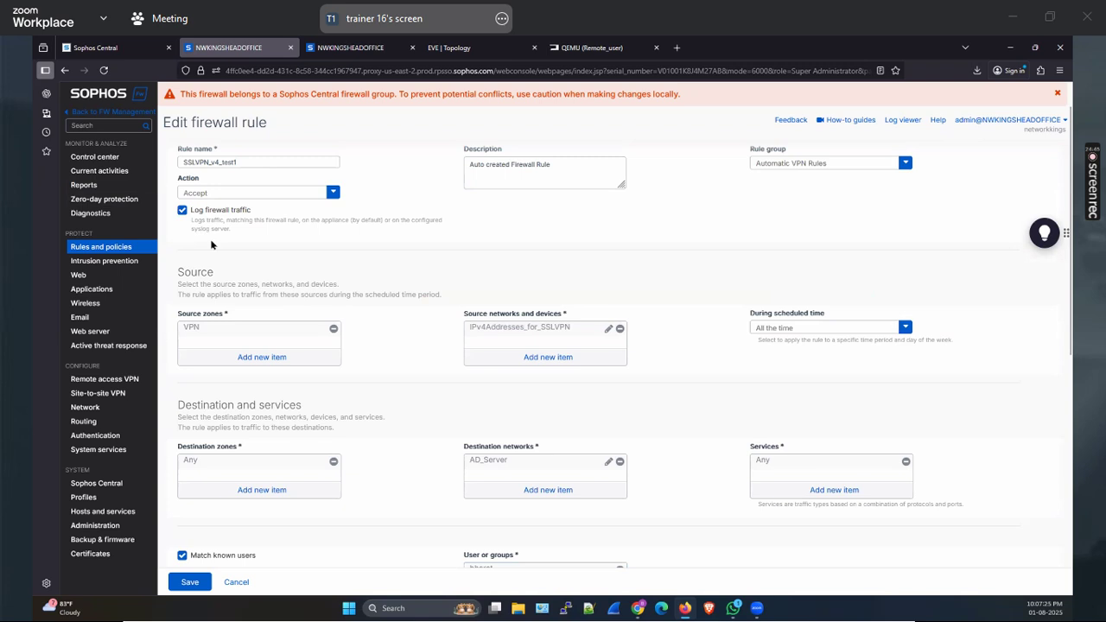
click(190, 583)
Review the saved rule in the list, then bring up the Network interfaces page
scroll(458, 484, down, 2)
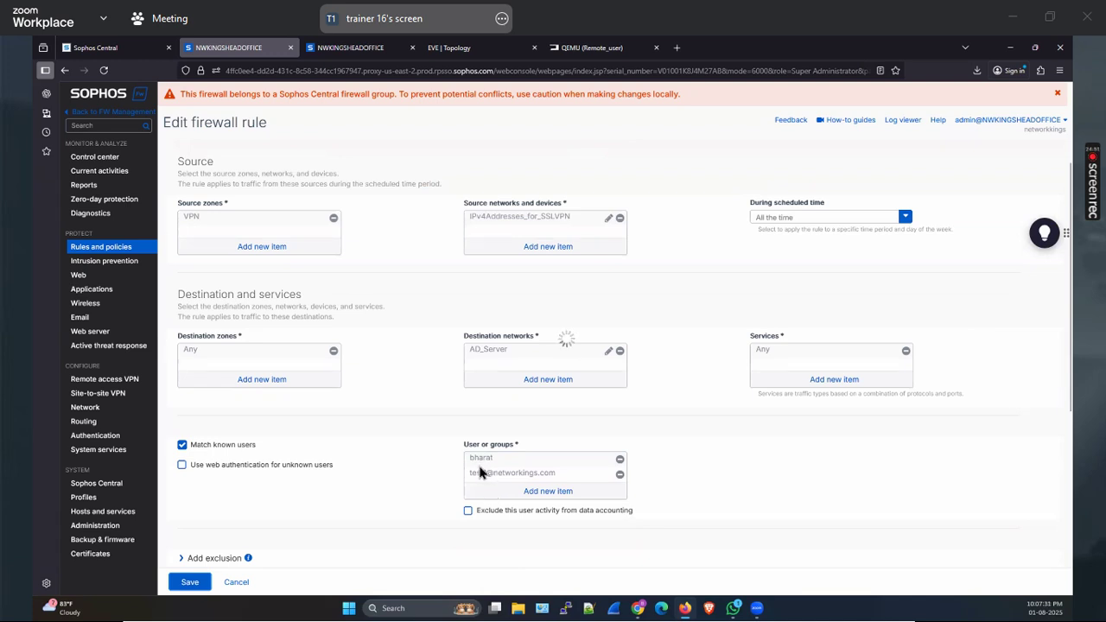
scroll(481, 476, down, 6)
scroll(482, 476, up, 10)
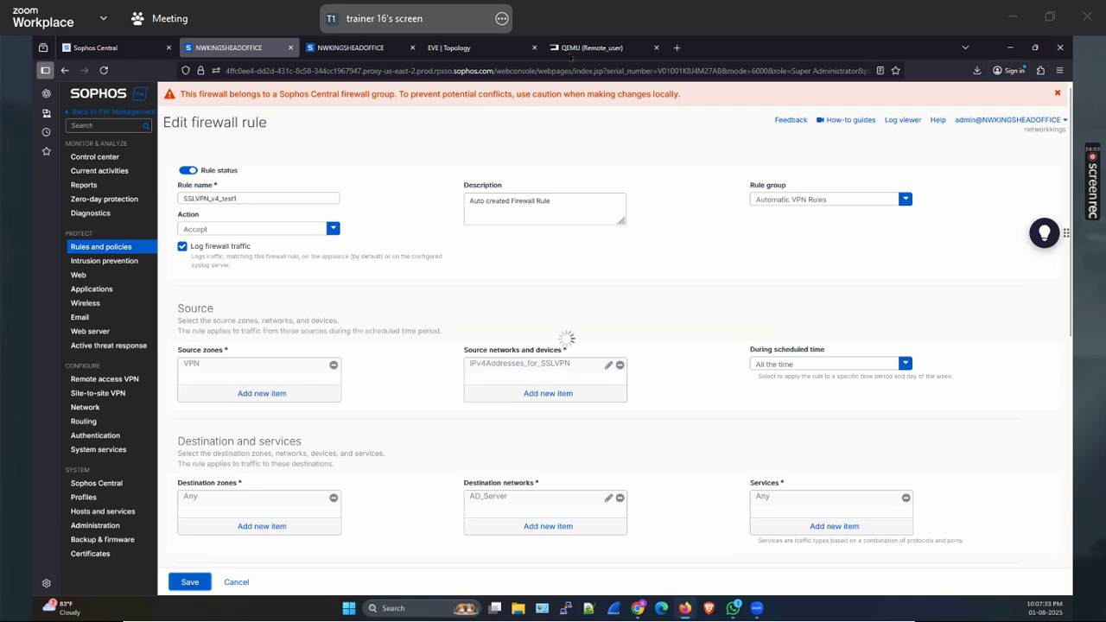
click(574, 50)
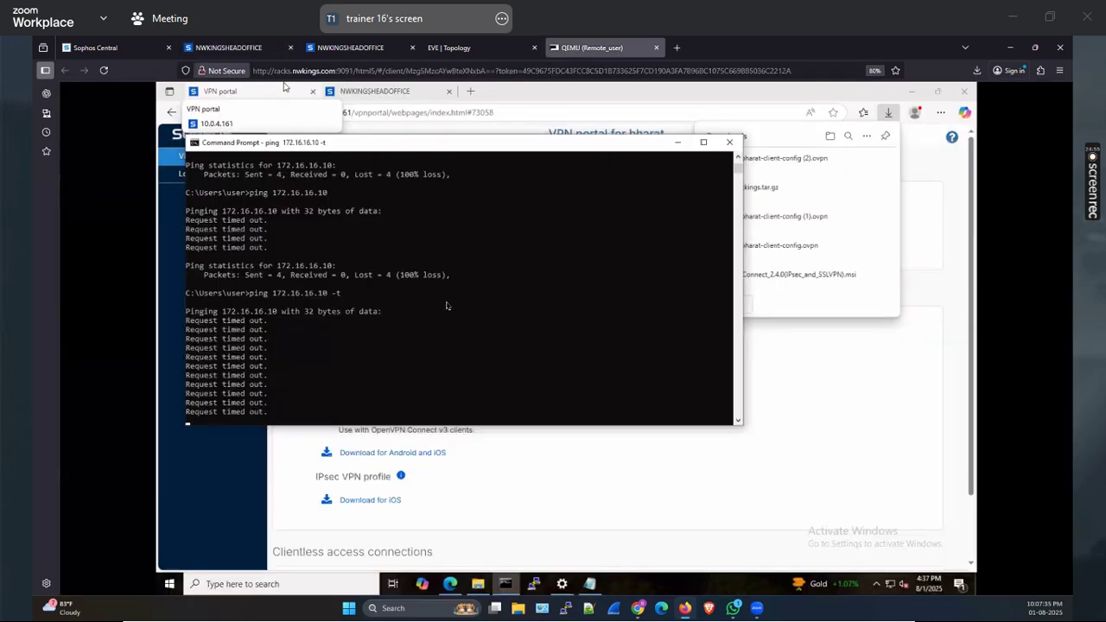
click(252, 54)
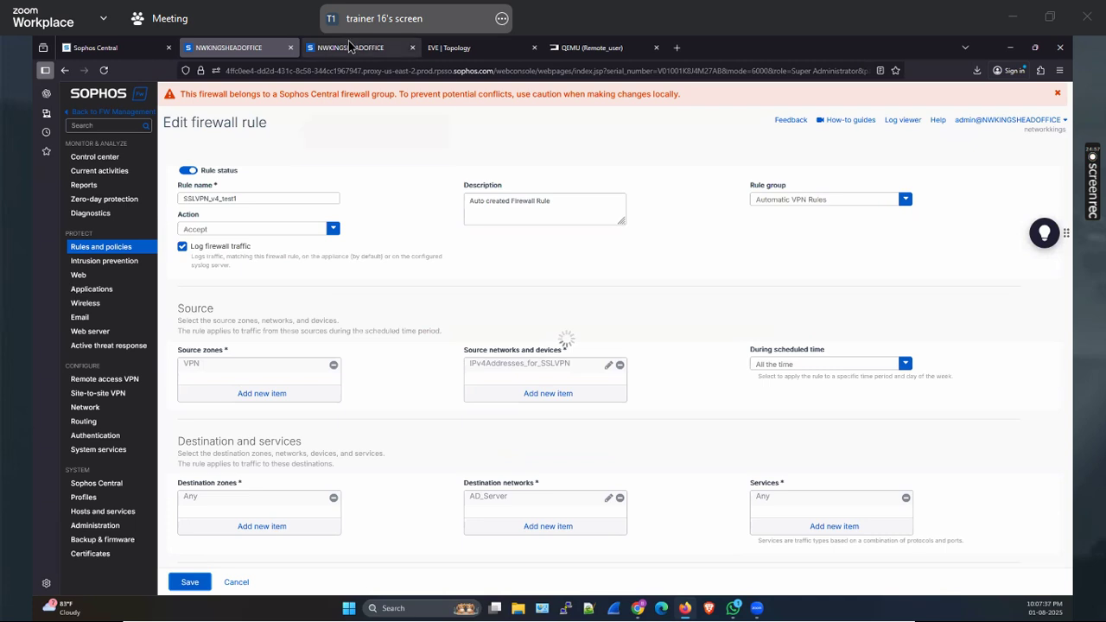
click(354, 48)
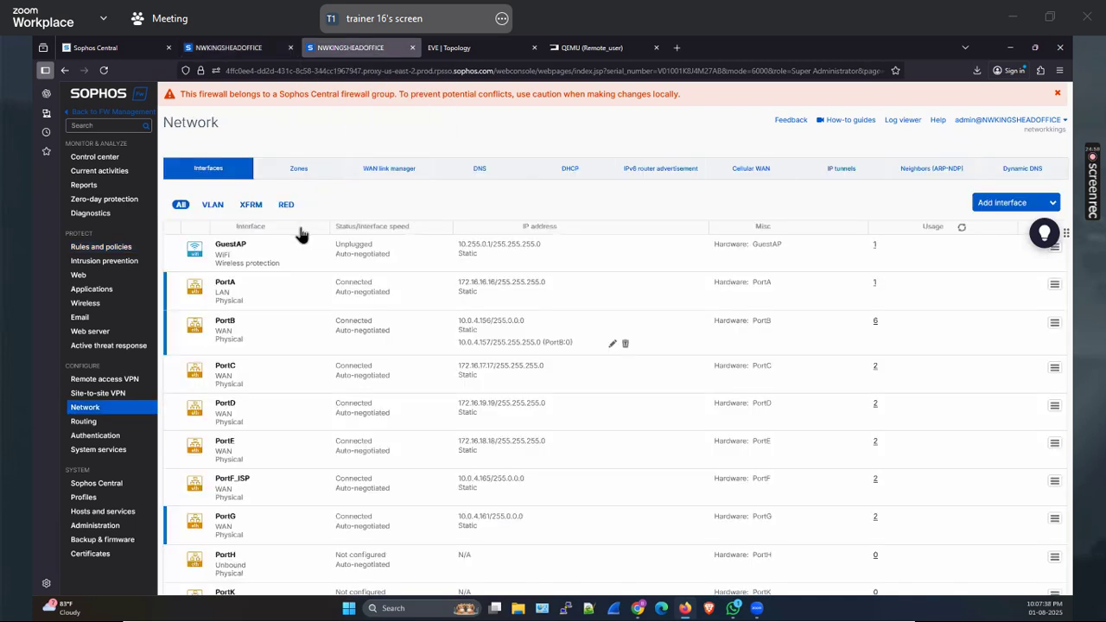
Check the packet capture for pings forwarded by rule 13 with replies, then return to Rules and policies
click(90, 212)
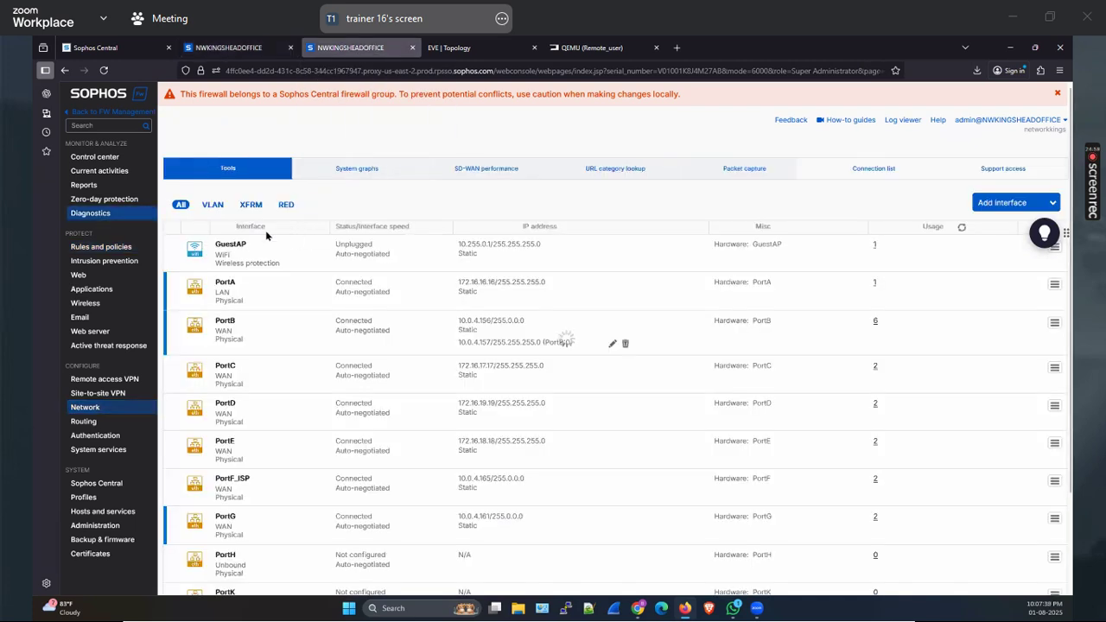
click(753, 172)
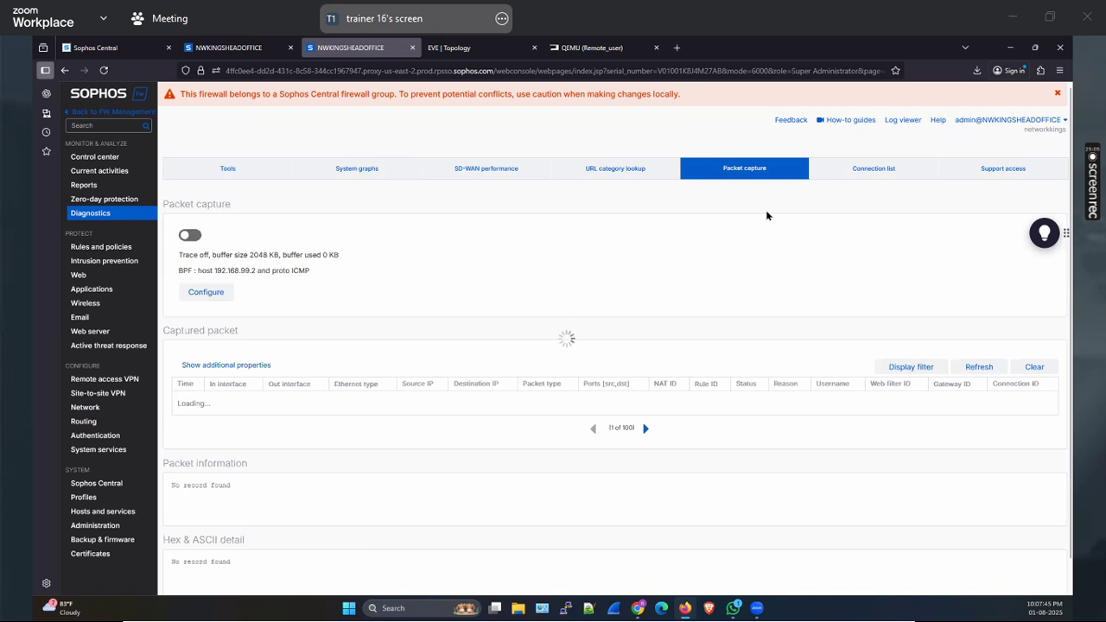
scroll(775, 259, down, 2)
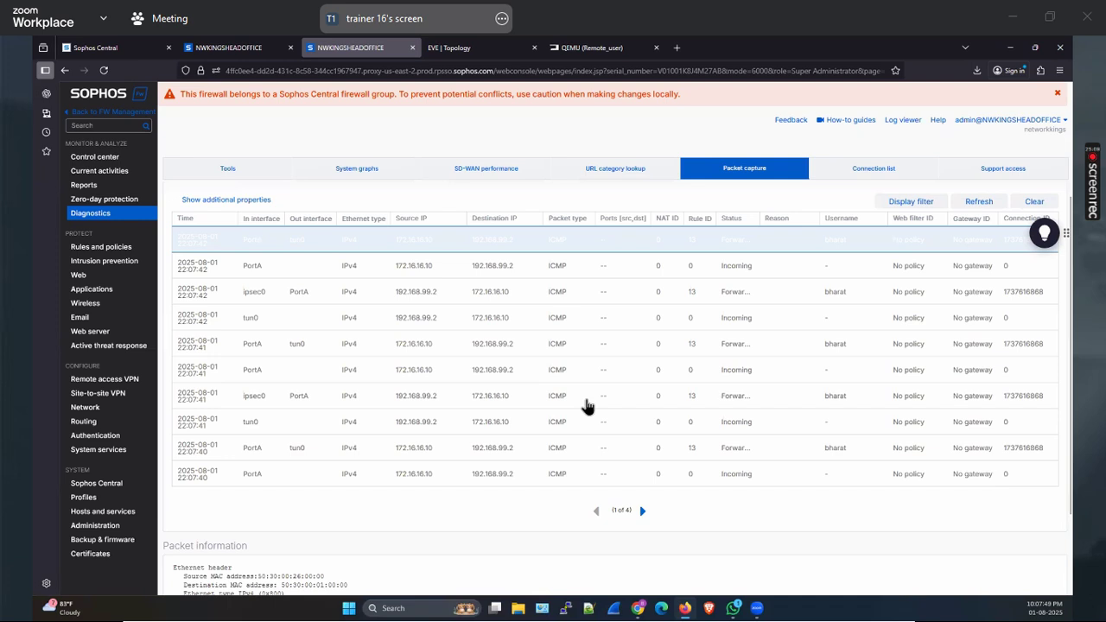
scroll(289, 402, up, 1)
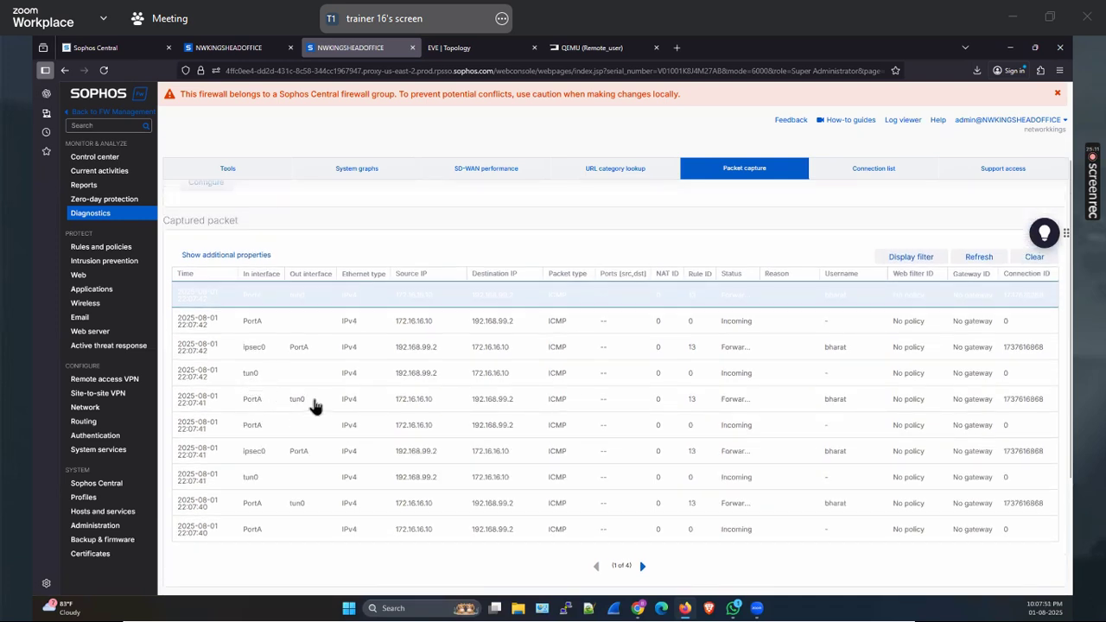
key(ctrl+shift+Tab)
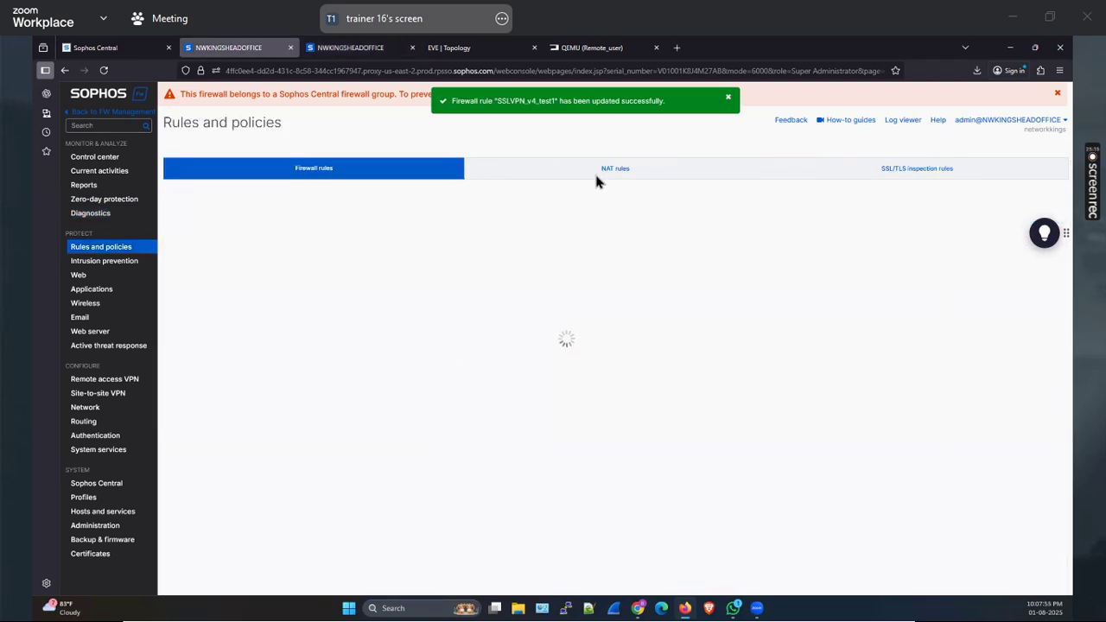
Remove the 'Source zone : VPN' filter so all 26 firewall rules are listed
click(592, 47)
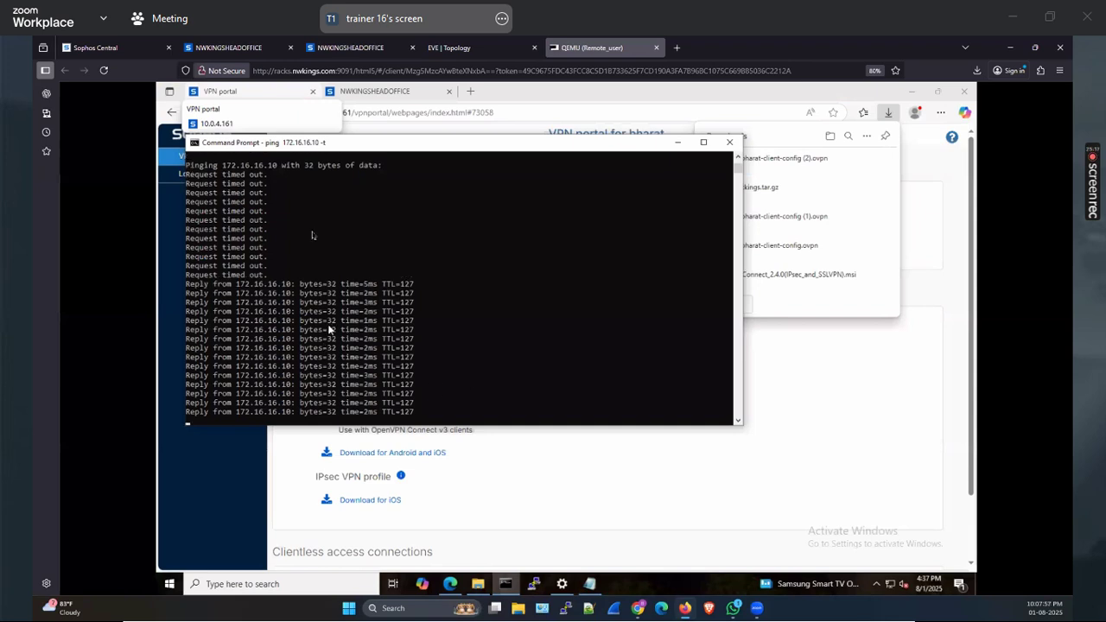
click(229, 47)
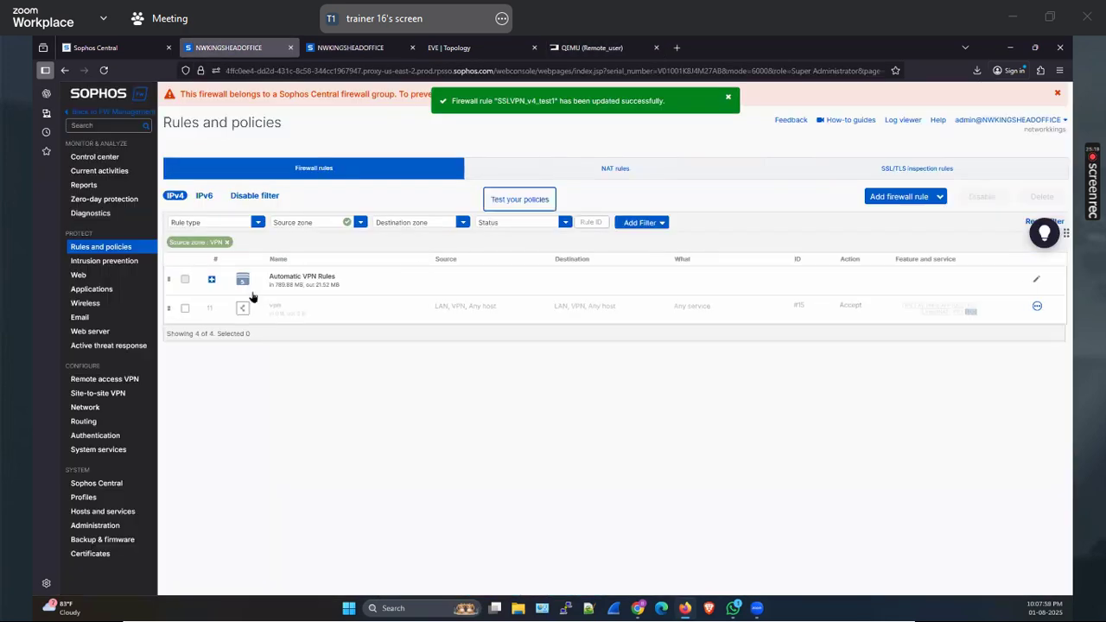
click(227, 243)
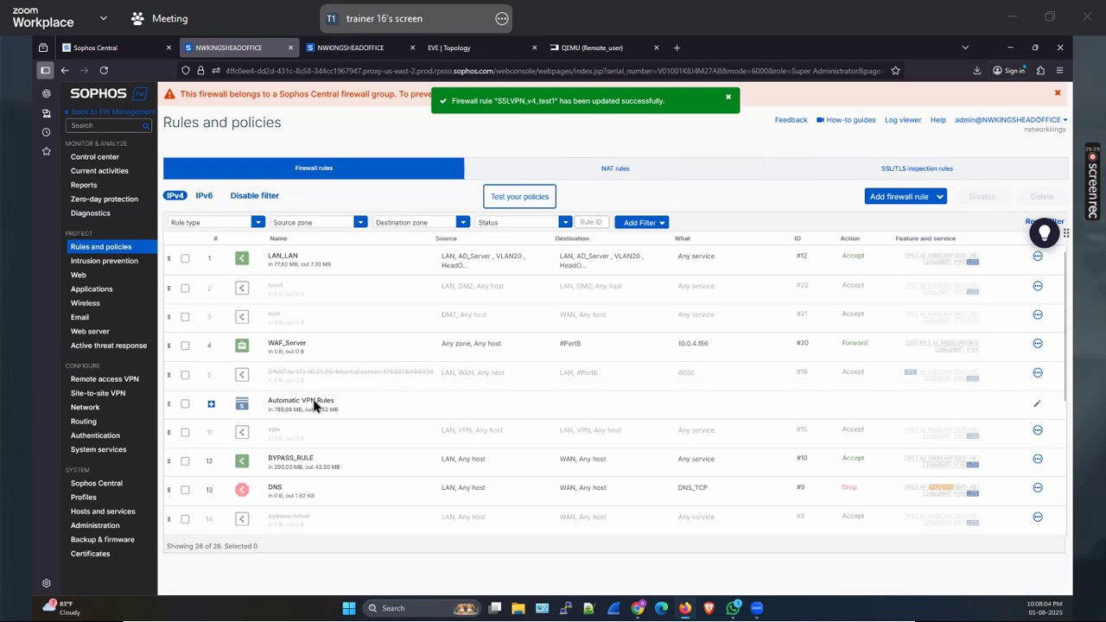
scroll(316, 407, down, 2)
Review the ipsec SD-WAN route under Routing, then go back to Sophos Central's firewall list
click(93, 423)
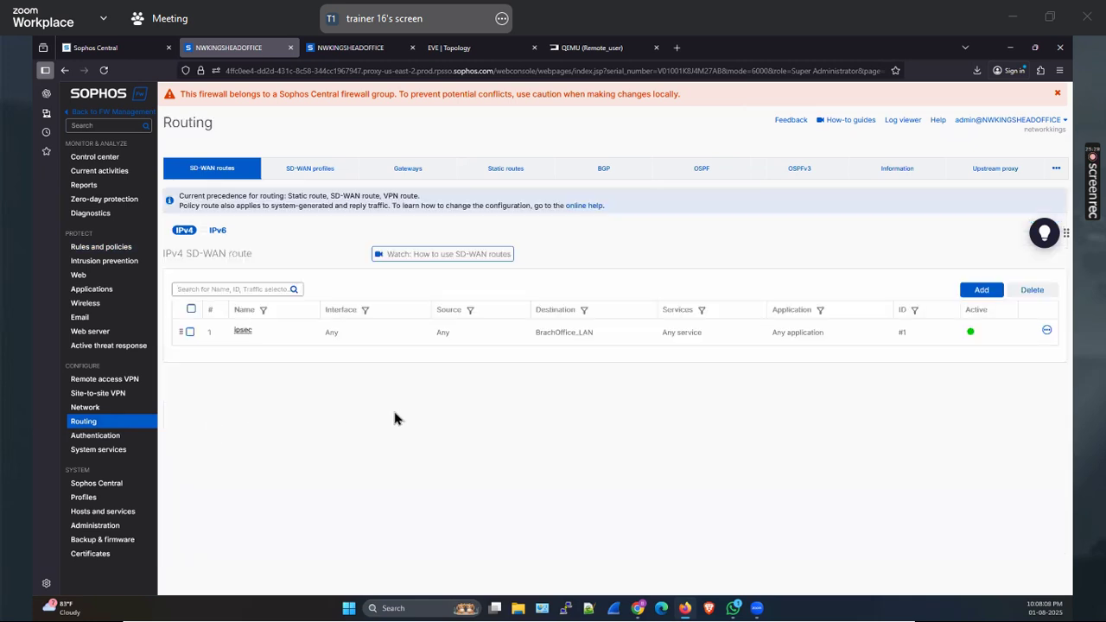
click(570, 49)
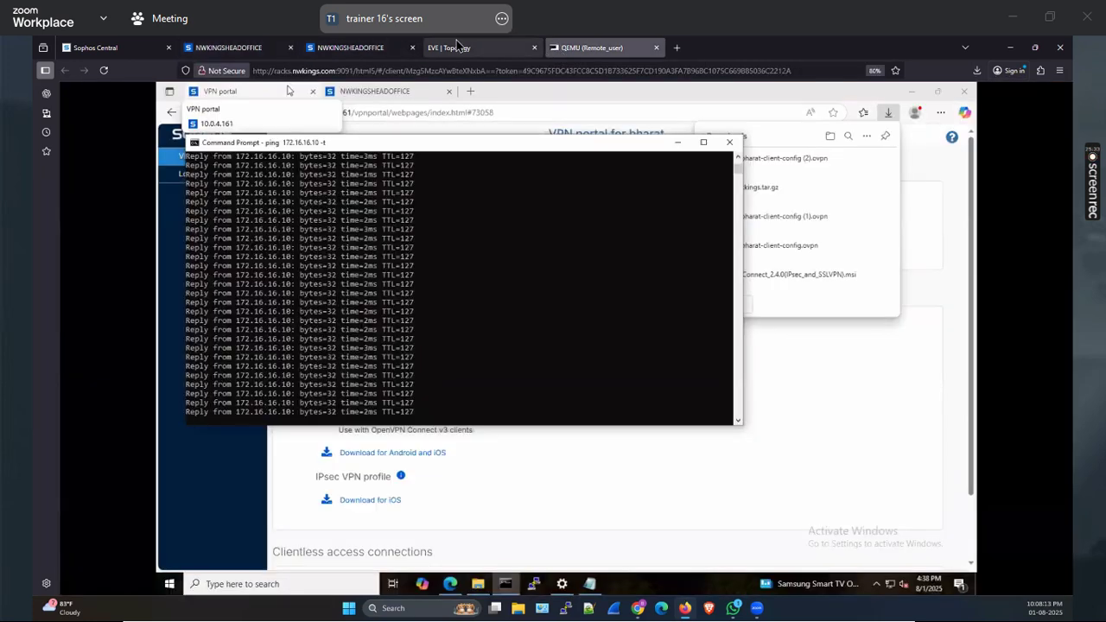
click(455, 47)
click(229, 47)
key(ctrl+1)
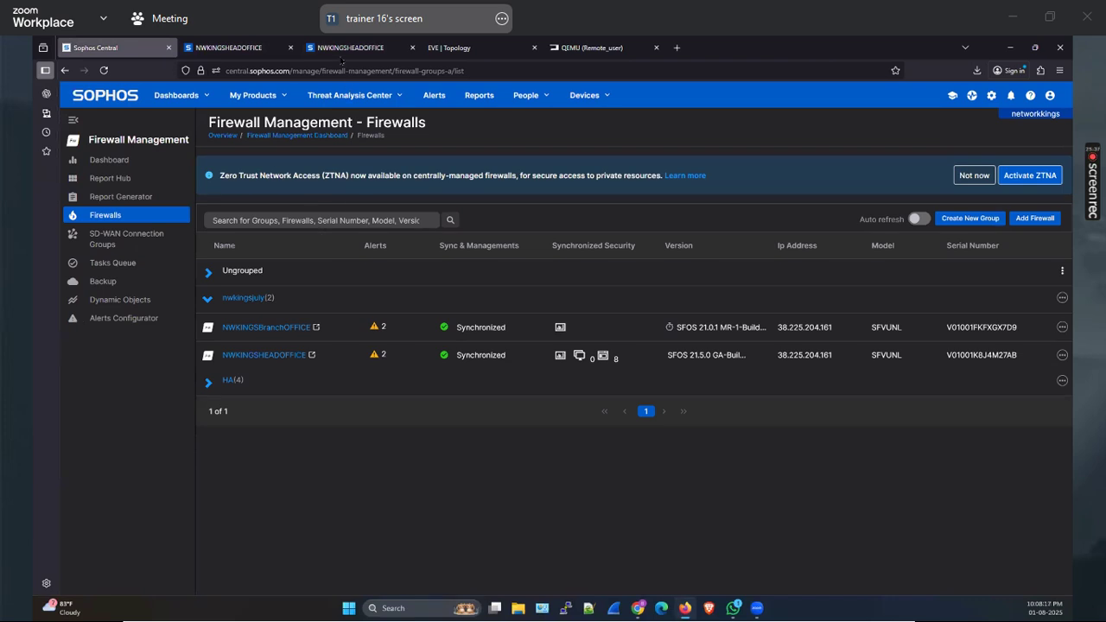
Cycle through Sophos Central, NWKINGSHEADOFFICE and QEMU Remote_user tabs, ending on the EVE topology
click(229, 47)
key(ctrl+Tab)
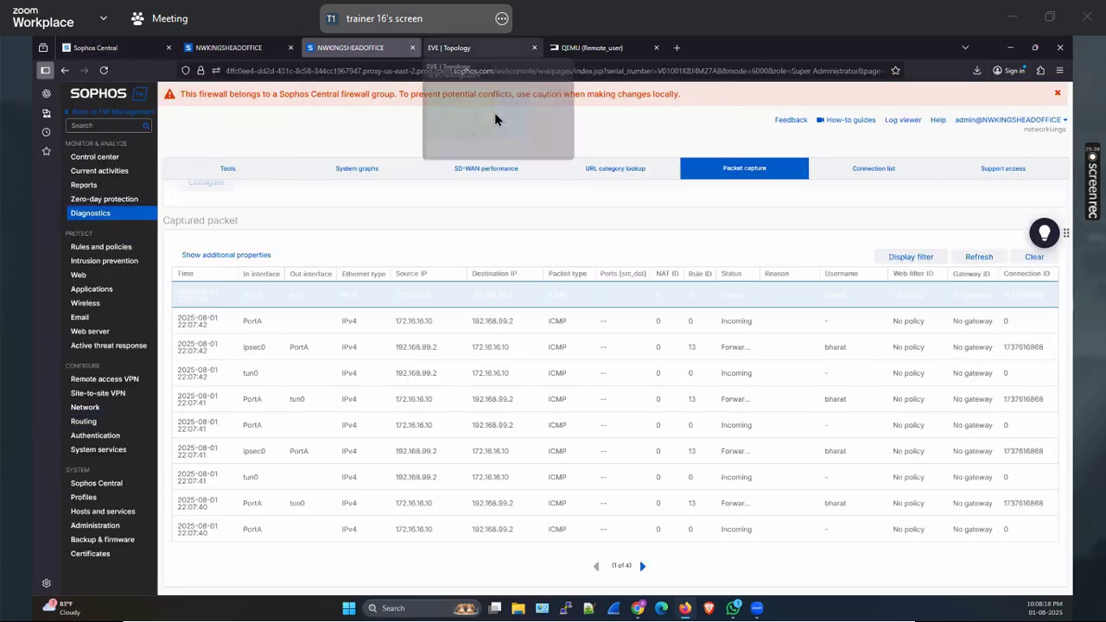
click(473, 48)
click(124, 47)
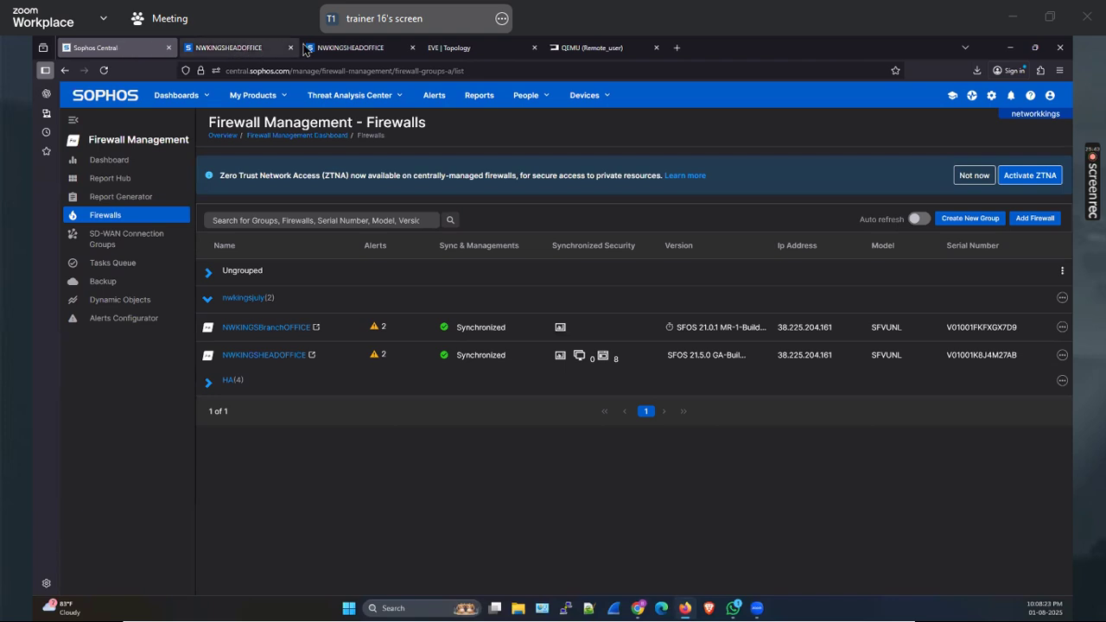
click(590, 48)
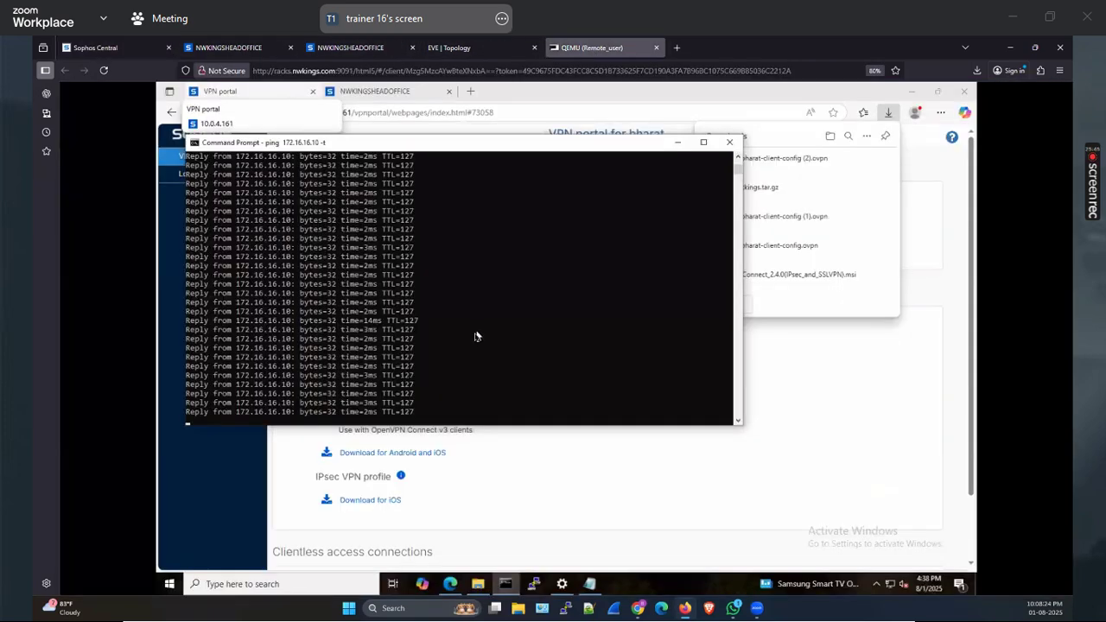
click(255, 47)
click(339, 47)
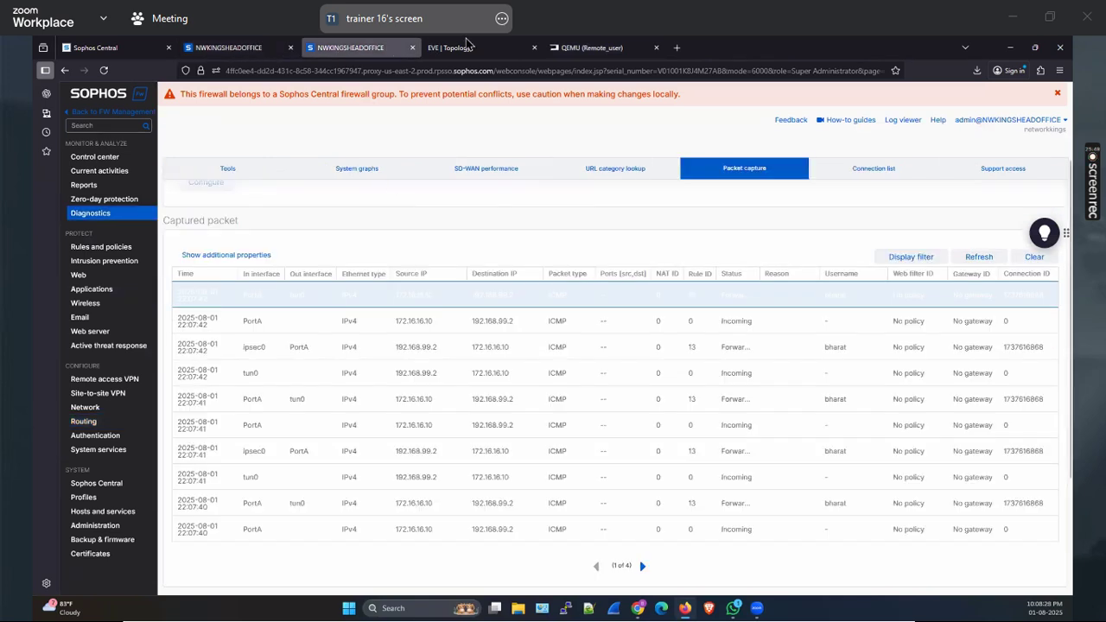
click(458, 48)
click(589, 47)
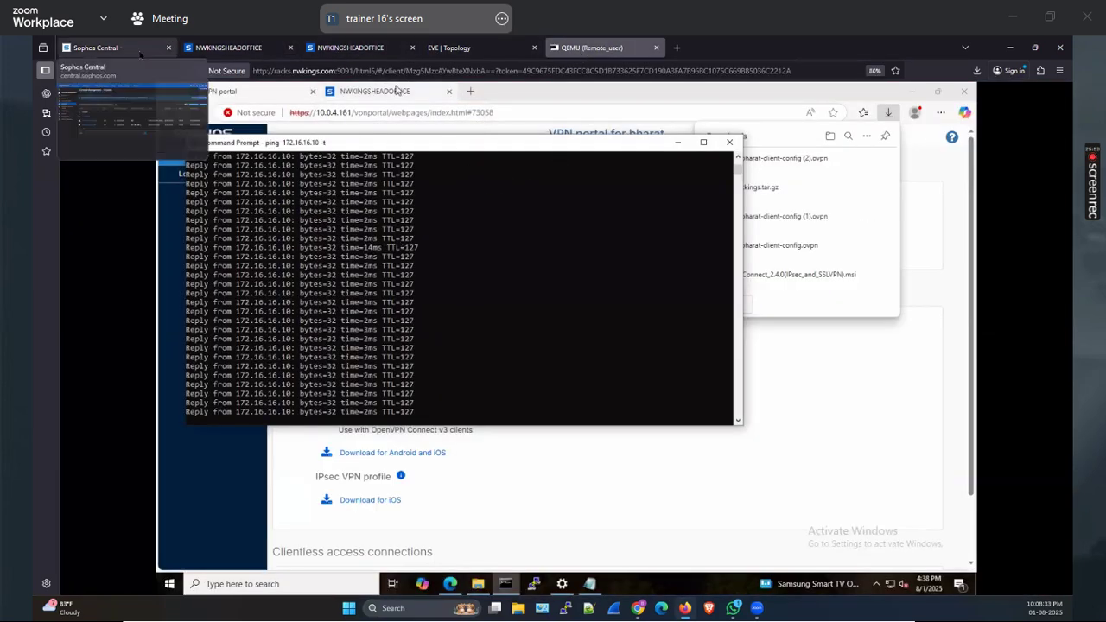
click(95, 47)
click(458, 47)
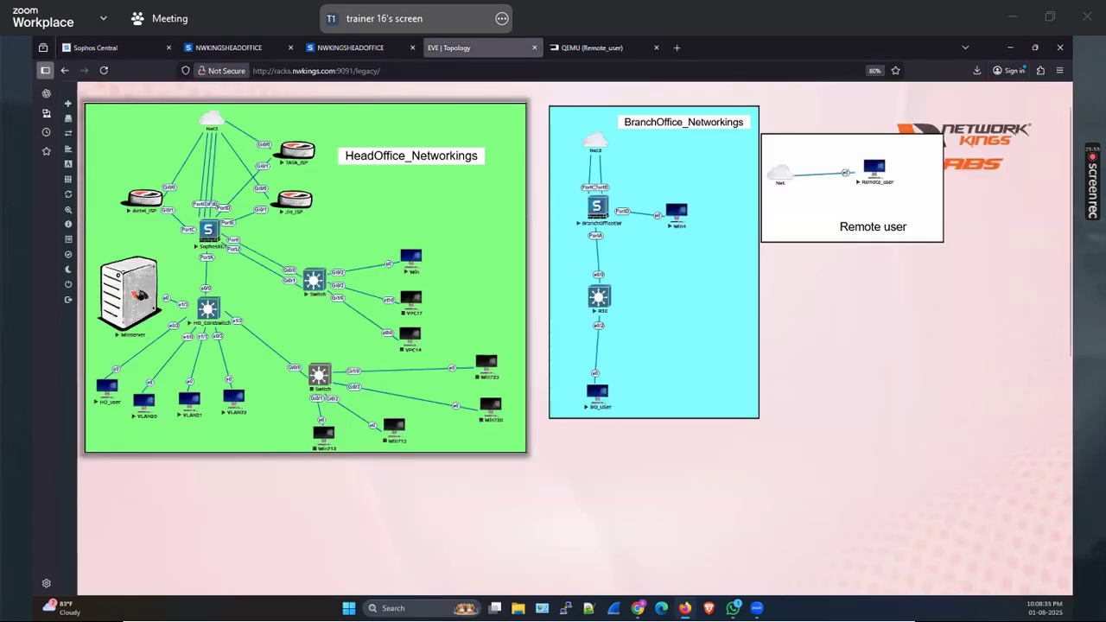
Open the Winserver console and send Ctrl+Alt+Del through Guacamole's on-screen keyboard
click(413, 333)
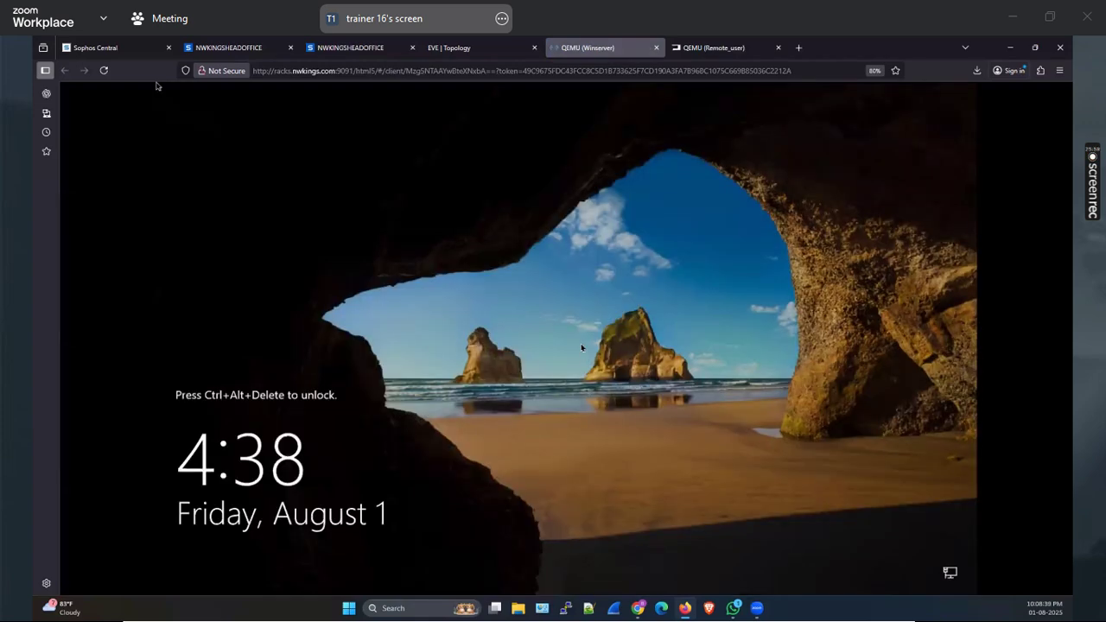
key(ctrl+alt+shift)
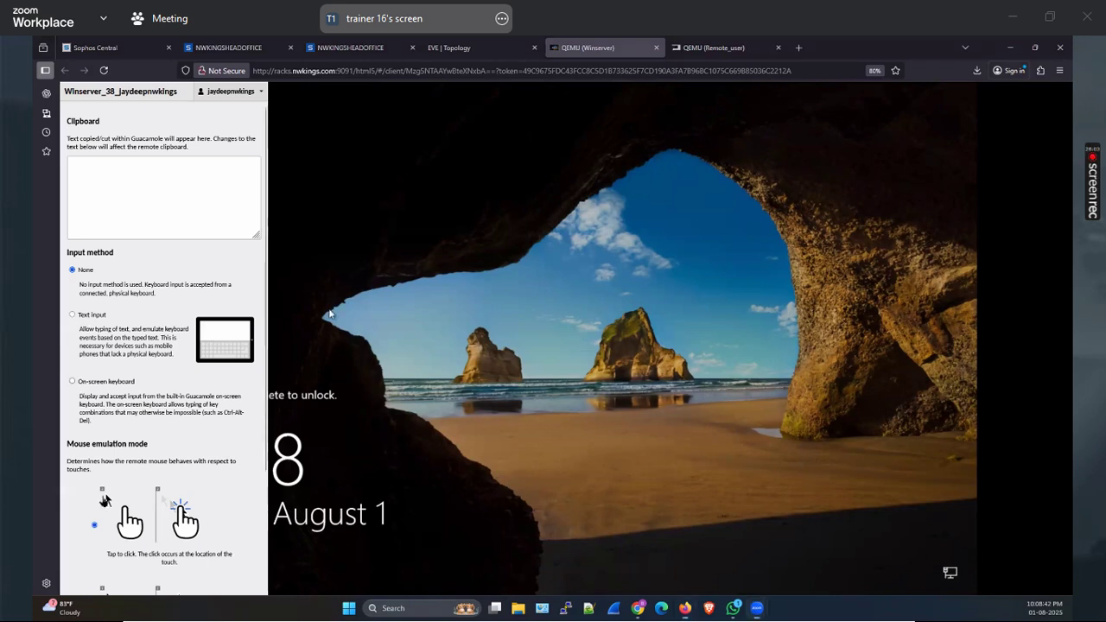
click(72, 381)
click(98, 572)
click(245, 572)
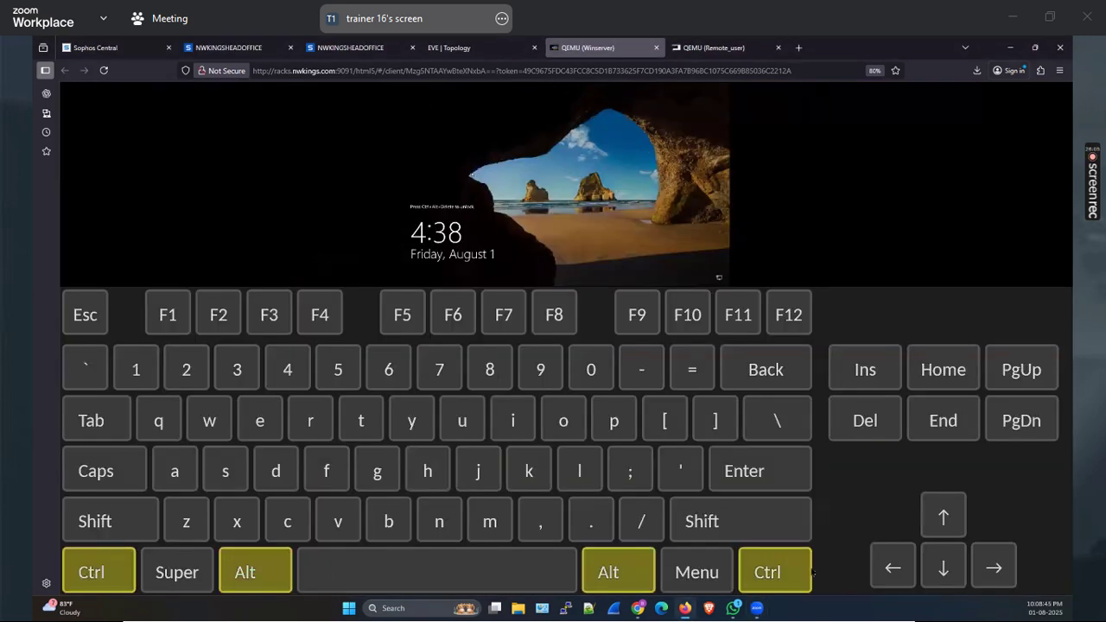
click(800, 579)
click(590, 574)
Switch input back to None and sign in with the domain Administrator's password
key(ctrl+alt+shift)
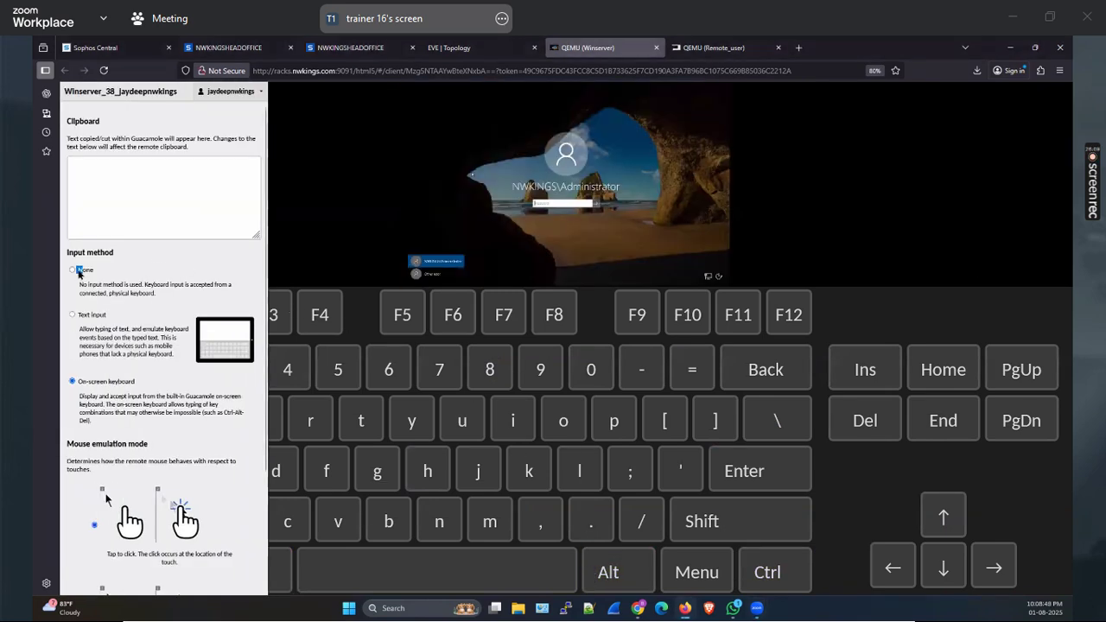
click(82, 270)
text(****)
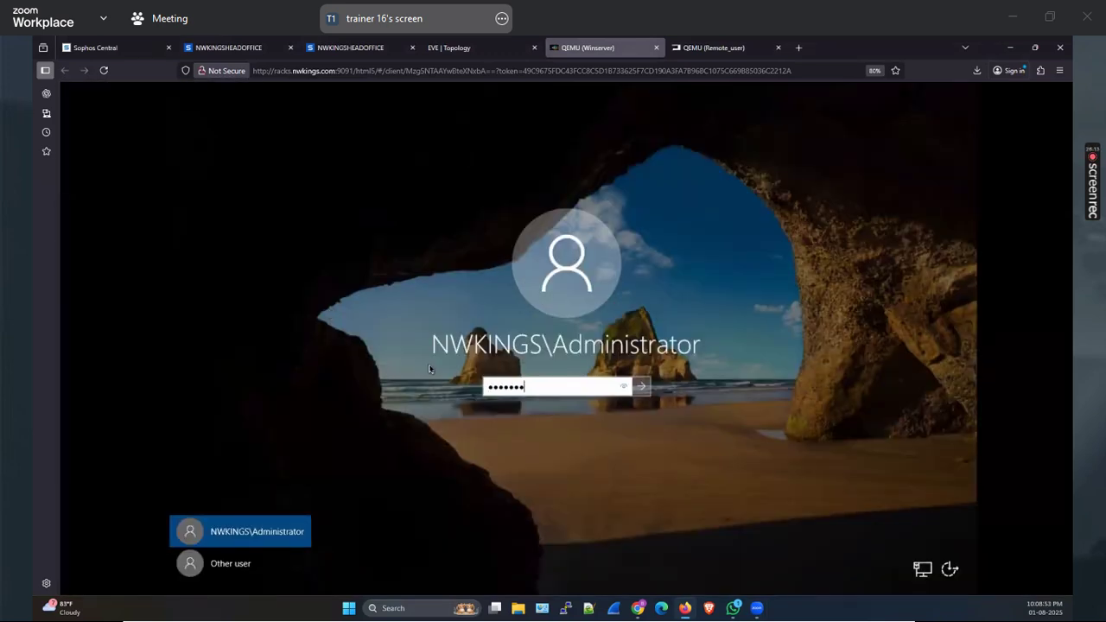
key(Return)
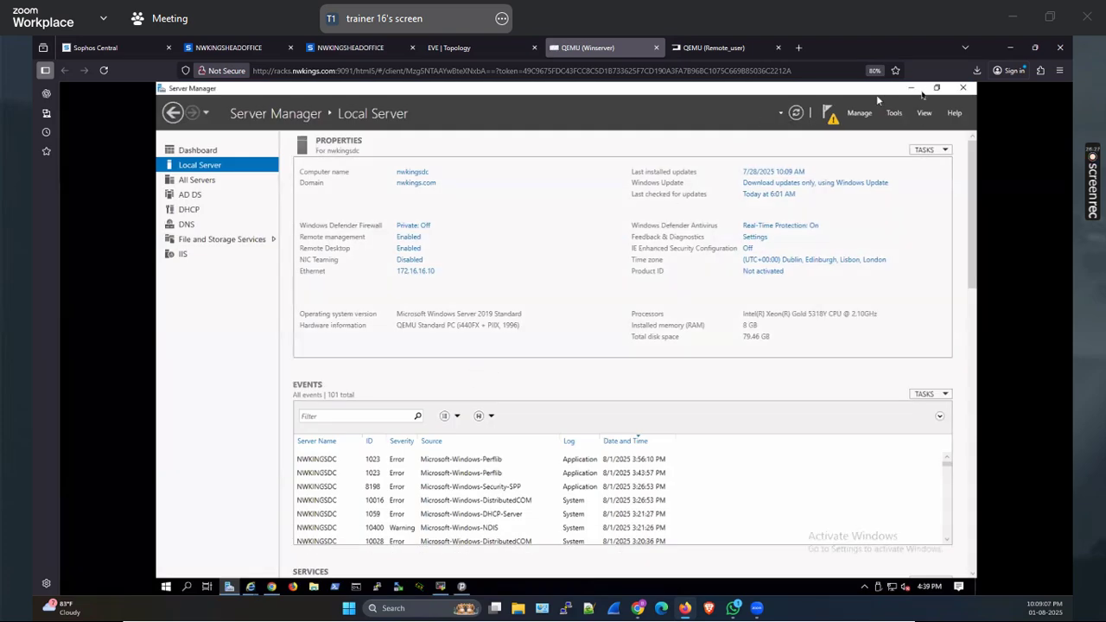
Open Backup & firmware on the server's firewall console, then view the ipsecFailover SD-WAN profile
click(911, 88)
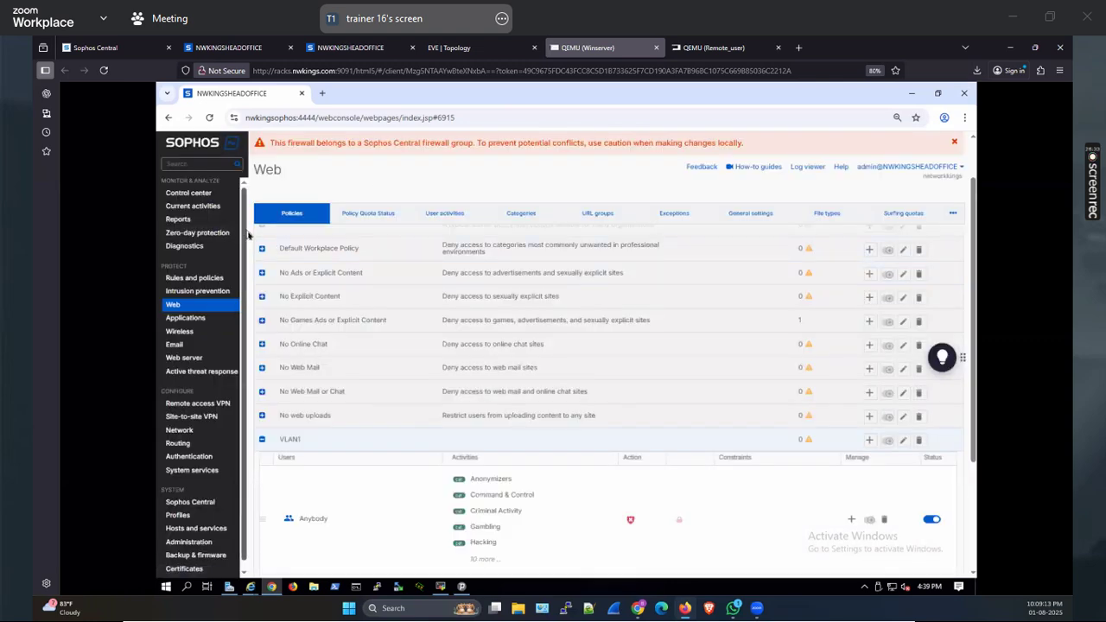
click(198, 555)
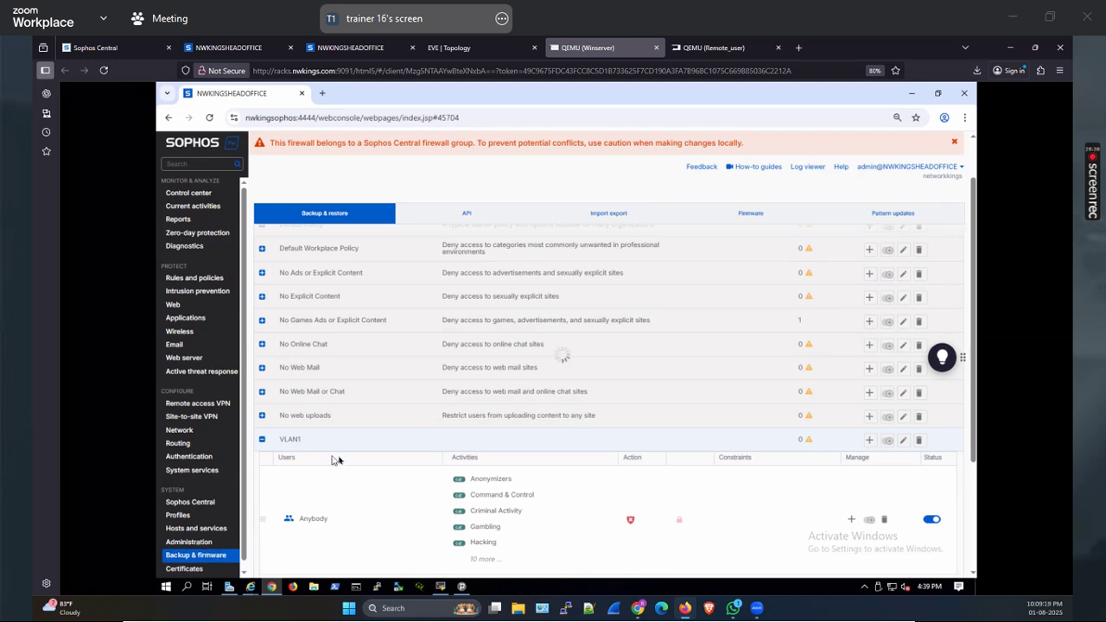
click(273, 49)
click(311, 173)
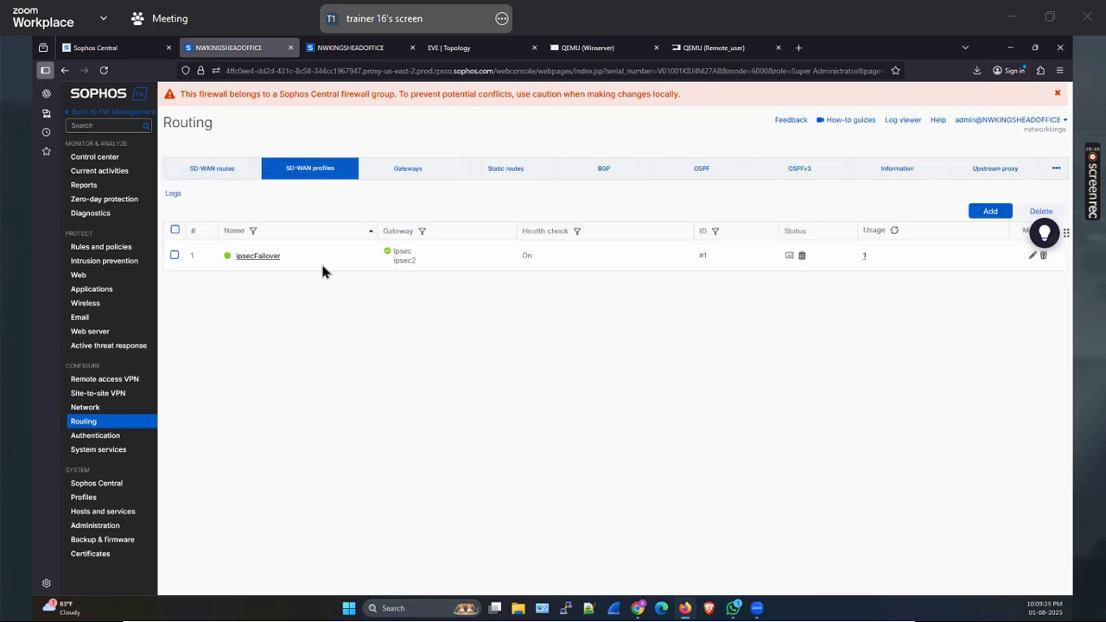
Recheck the ipsec SD-WAN route and ipsecFailover profile on the head-office firewall
click(603, 49)
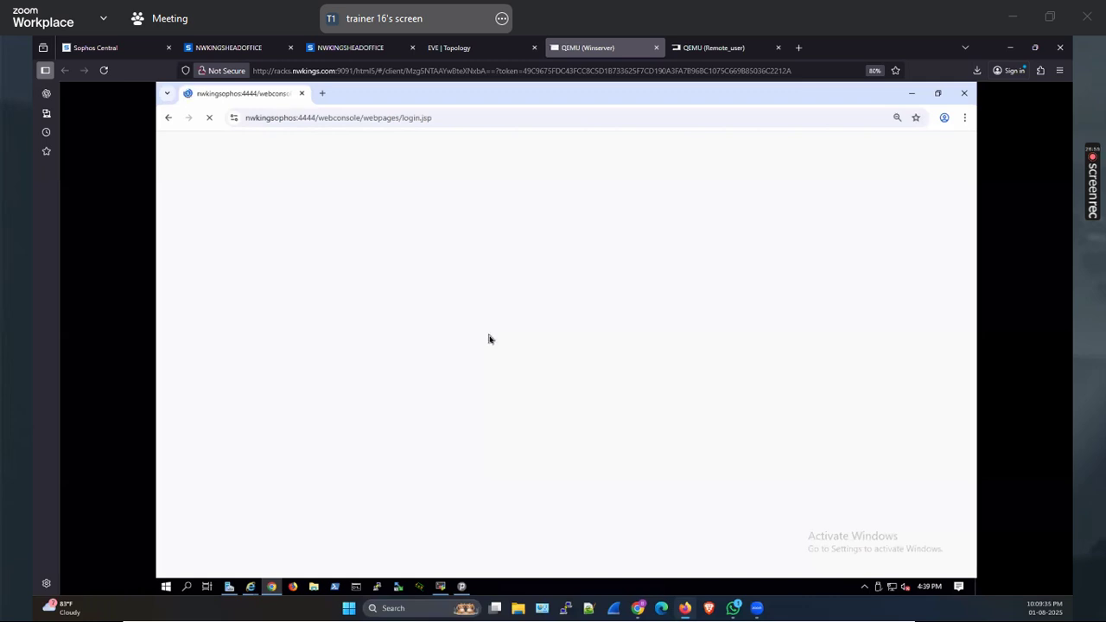
click(964, 118)
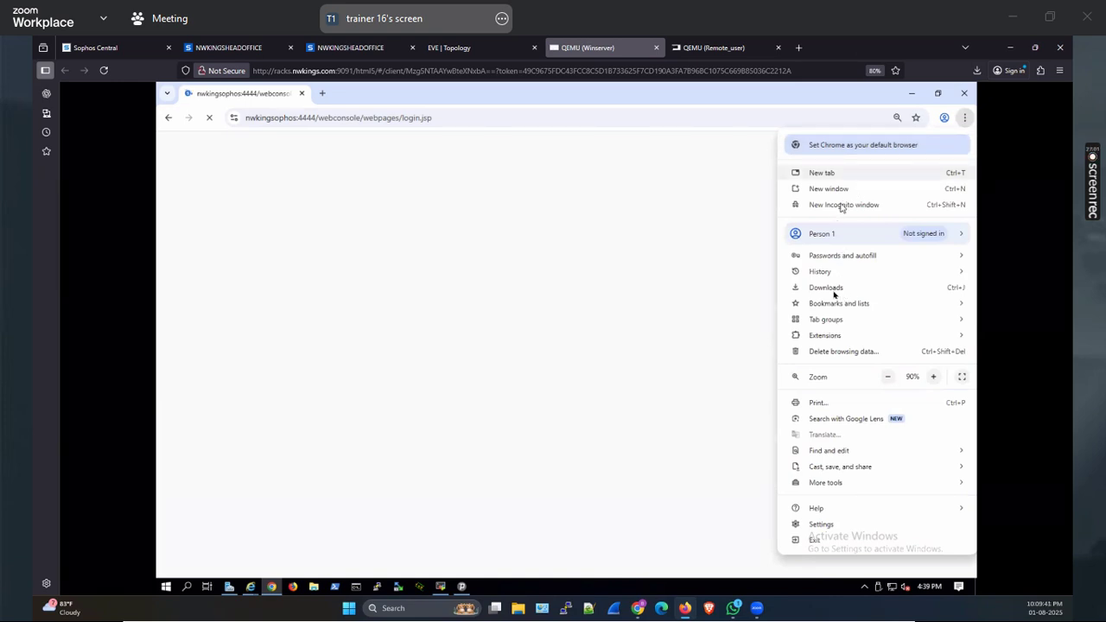
click(355, 47)
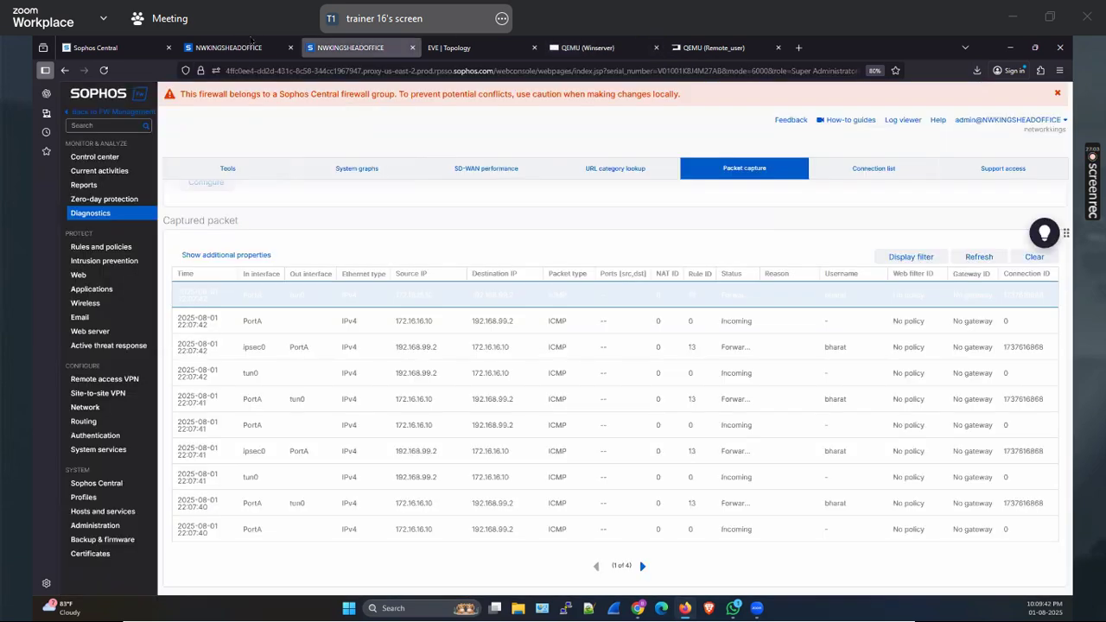
click(234, 48)
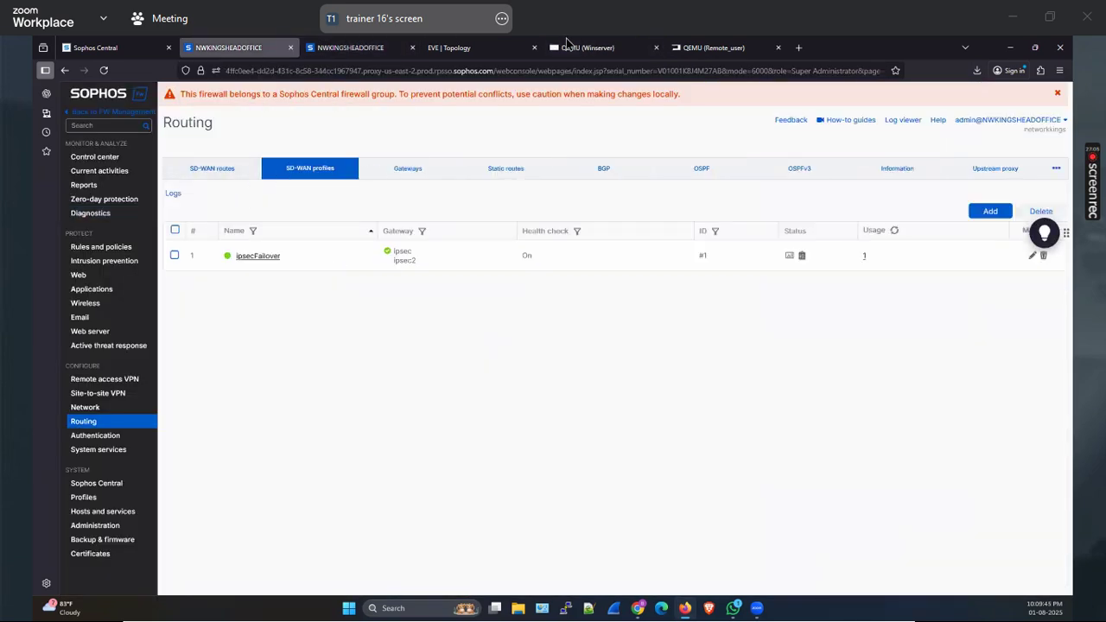
click(214, 169)
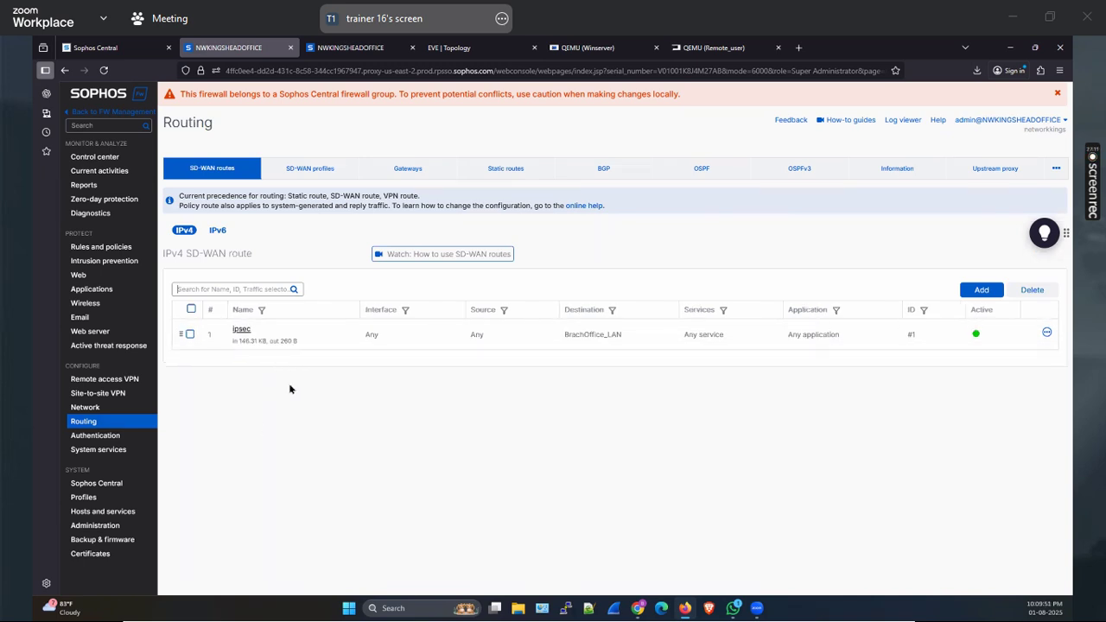
click(322, 172)
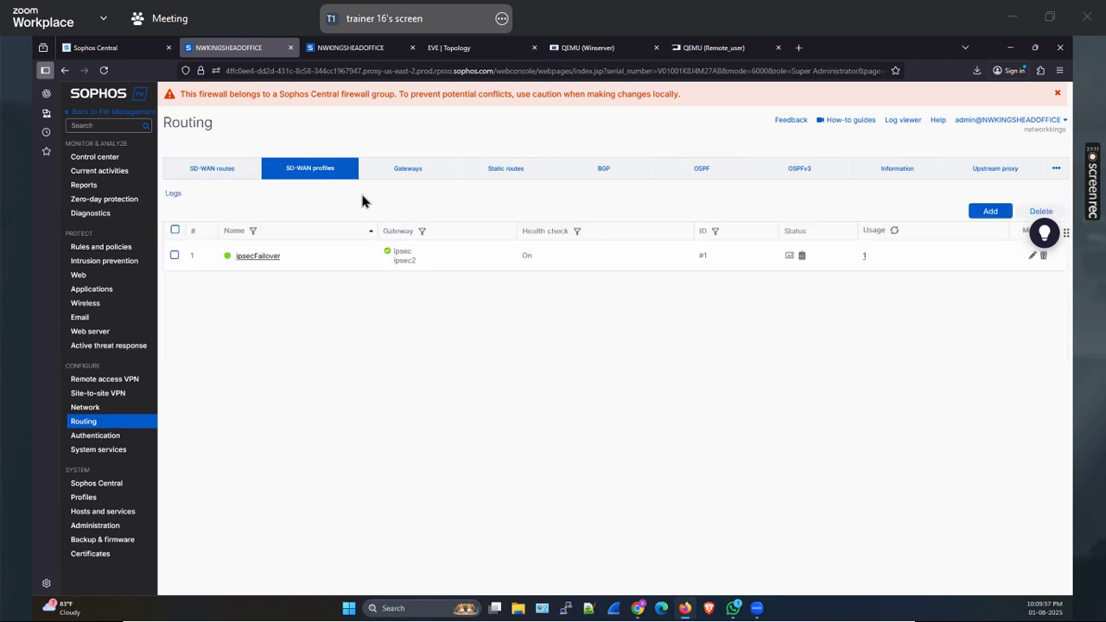
Return to the Winserver browser showing the Sophos login page at nwkingsophos:4444
click(570, 47)
click(704, 48)
click(628, 48)
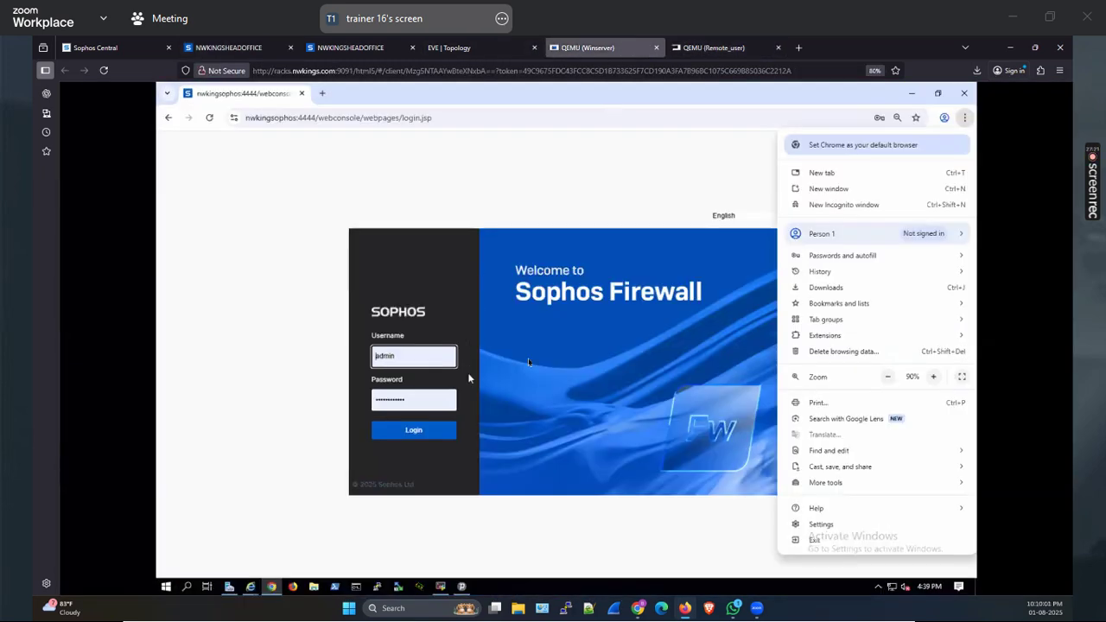
Bring up the nwkingsophos:4444 webconsole tab and log in to the Sophos firewall
click(838, 287)
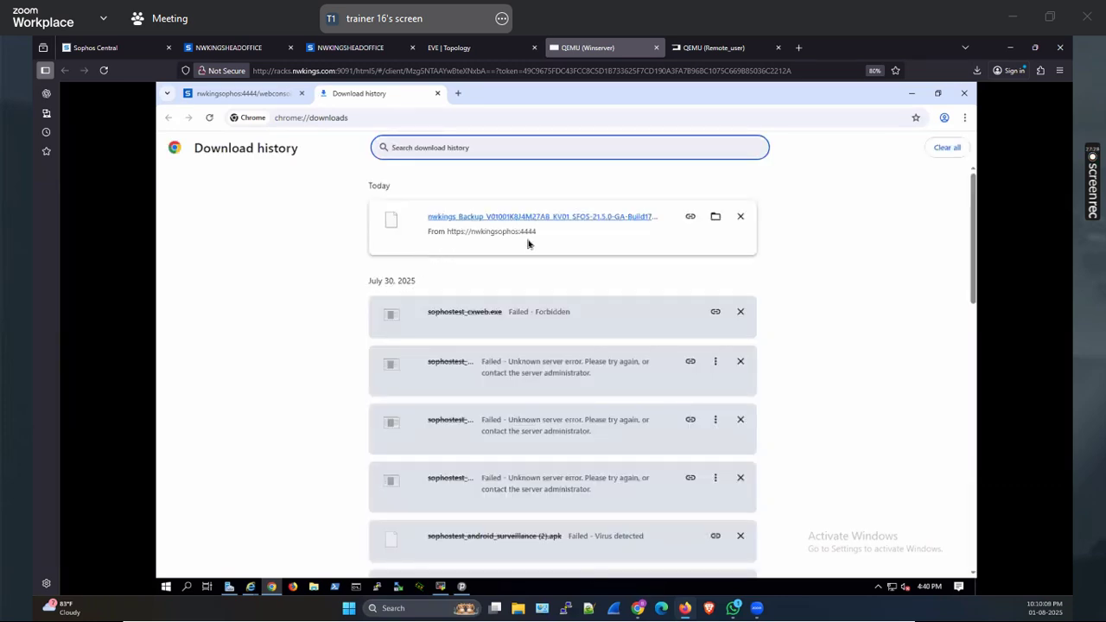
click(248, 96)
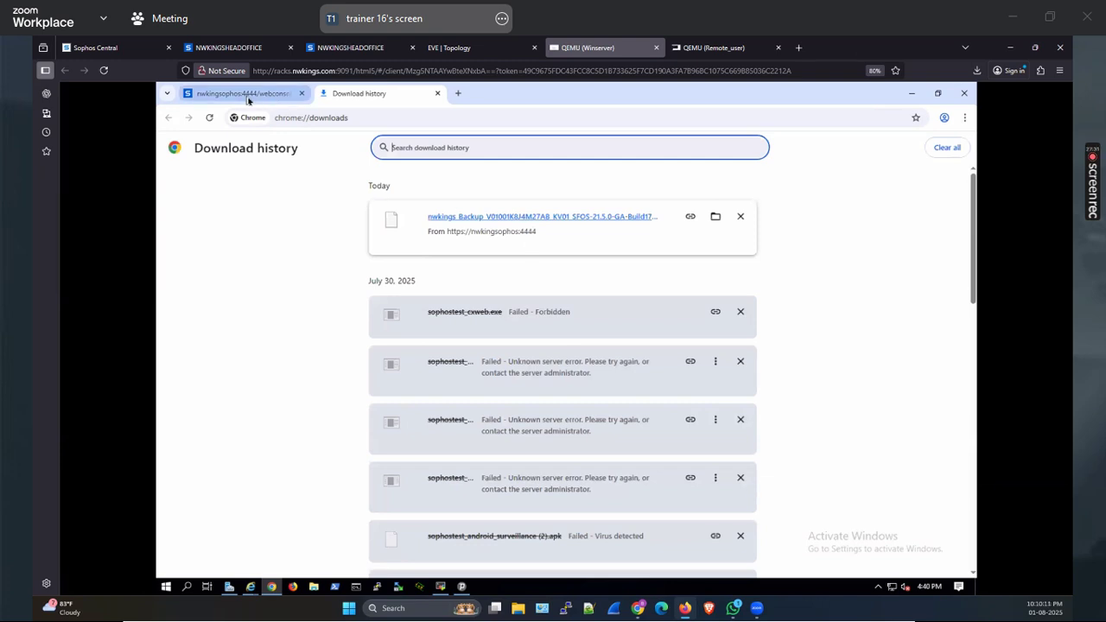
click(420, 431)
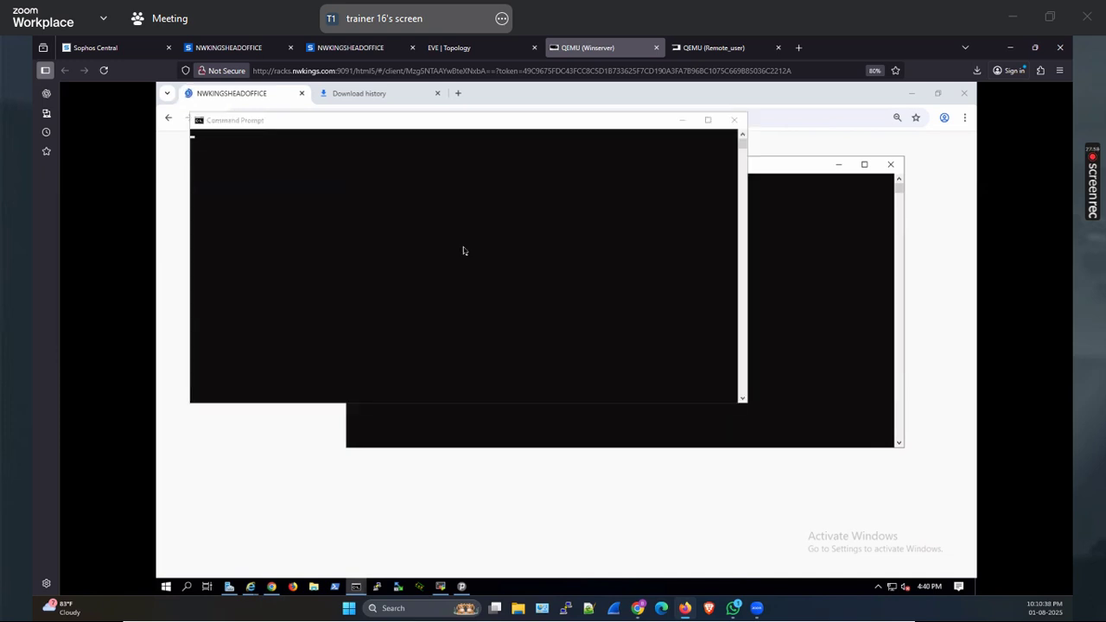
Close the extra console and start a continuous ping to 172.16.16.16 with -t
click(891, 165)
click(466, 222)
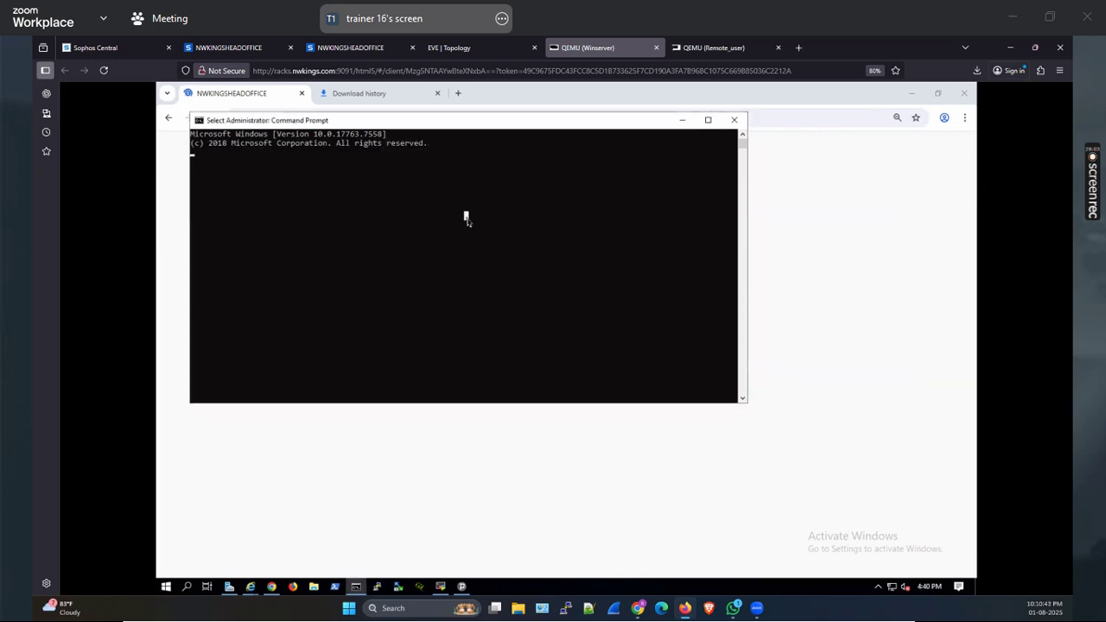
key(Escape)
key(Return)
text(ping 172.16.16.16 -t)
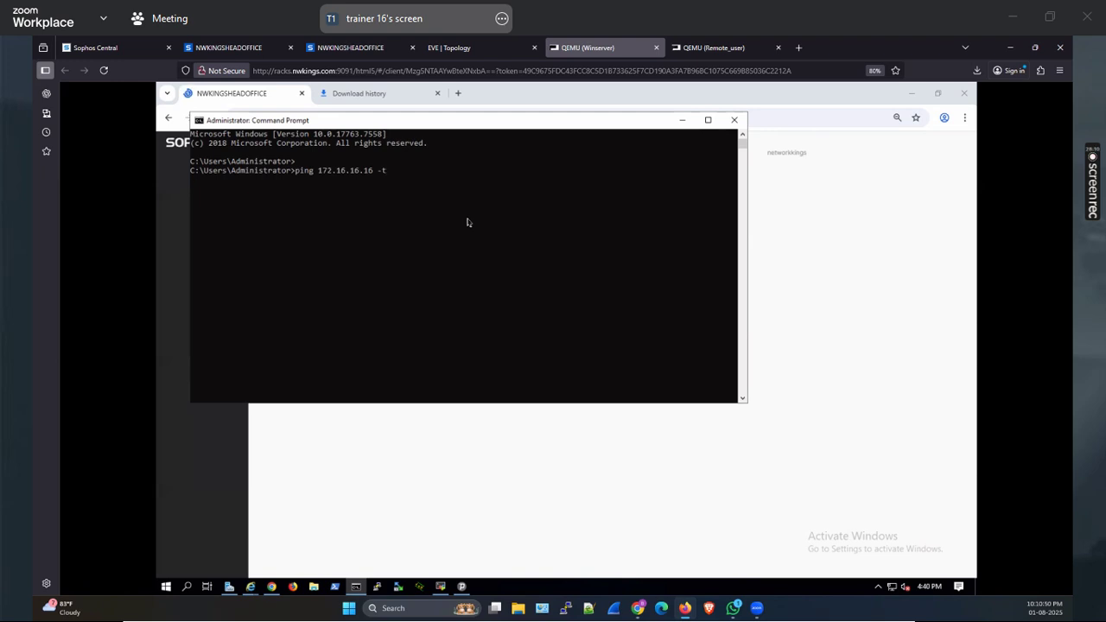
key(Return)
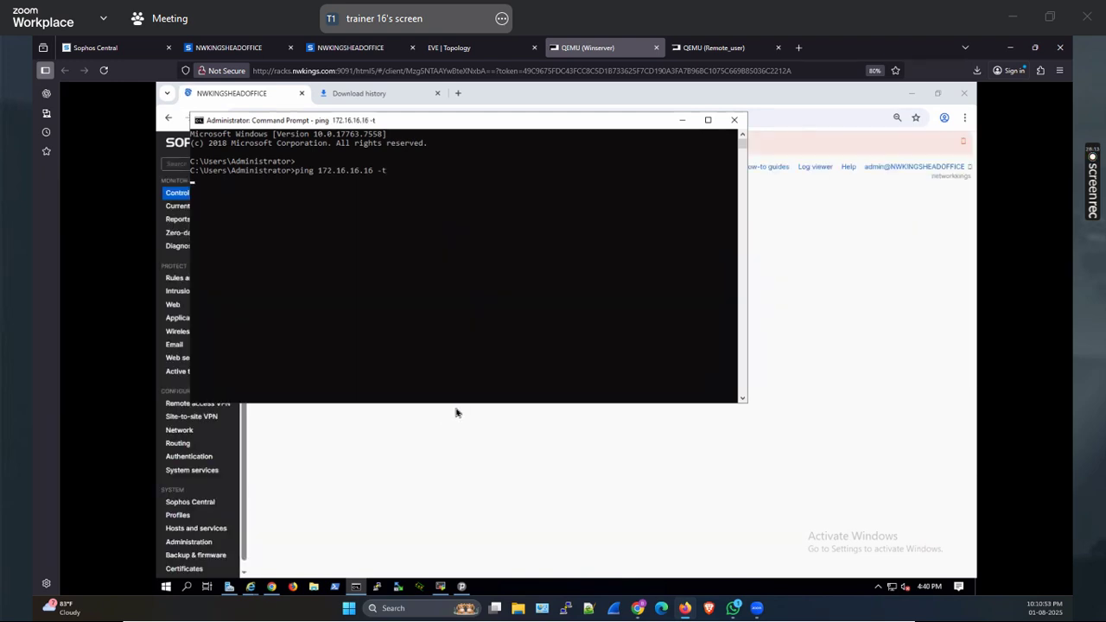
click(328, 269)
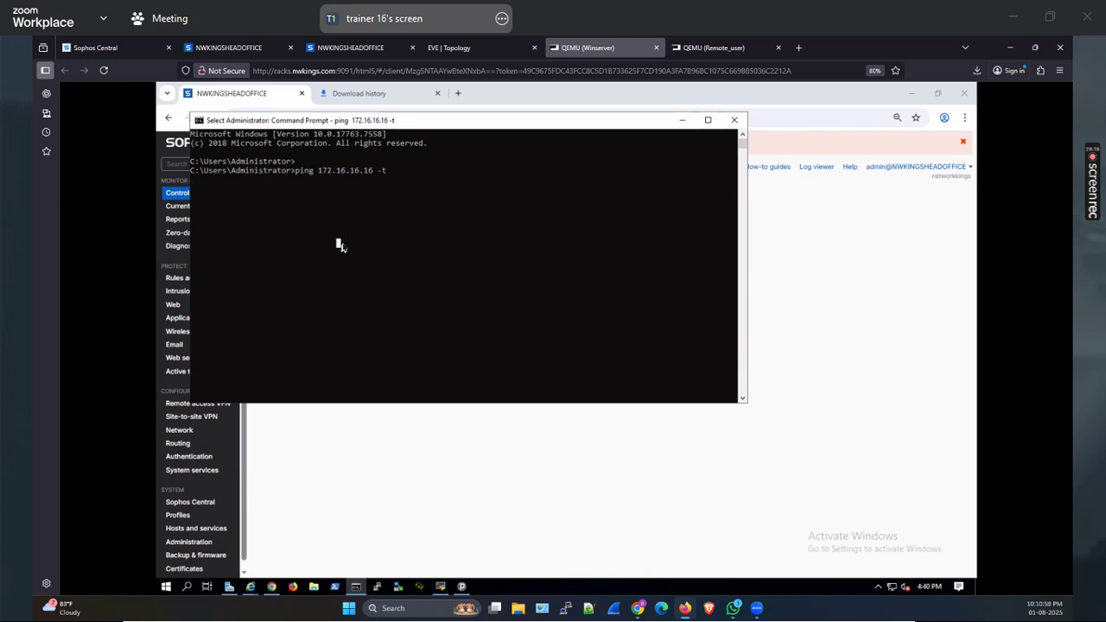
key(Escape)
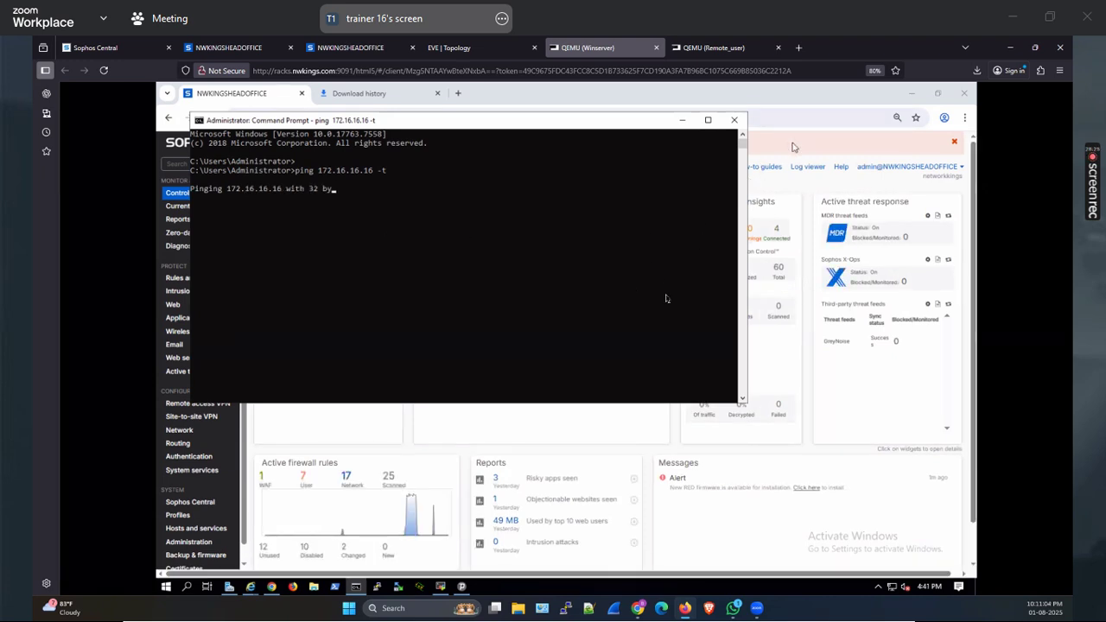
Switch back to Chrome and open the firewall's Backup & firmware page
key(alt+Tab)
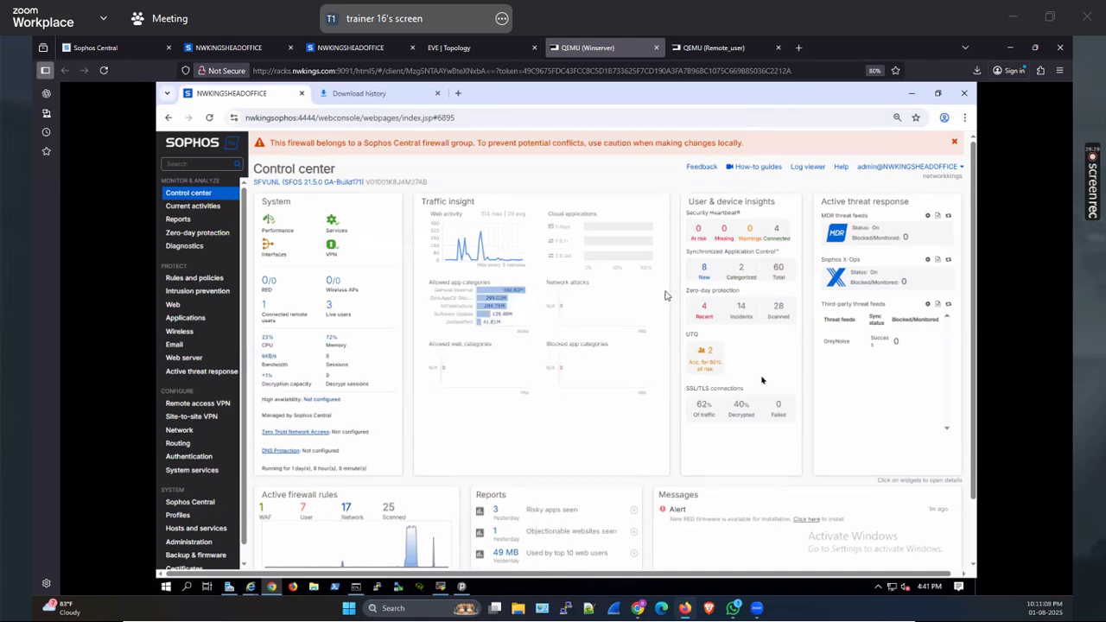
scroll(837, 353, down, 1)
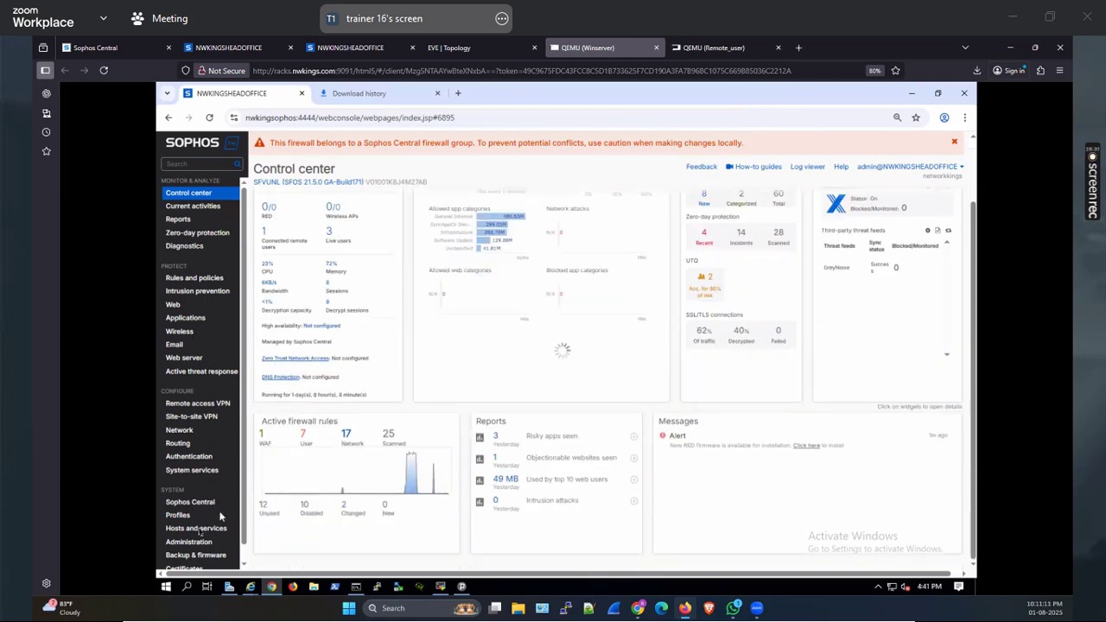
click(185, 560)
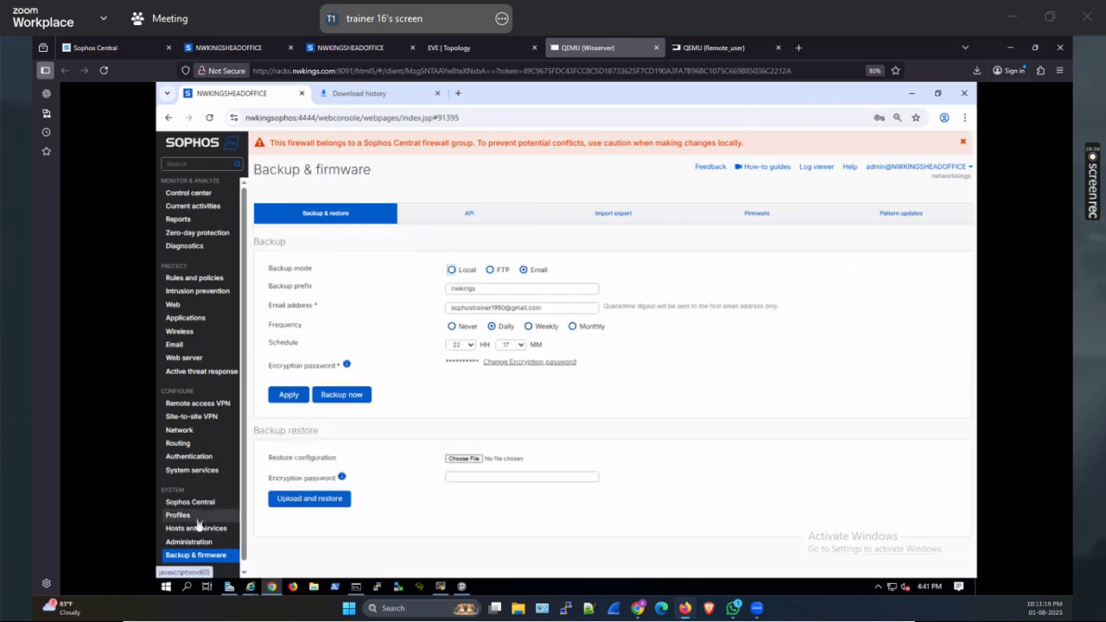
Check the head-office SD-WAN routes list, then return to the Winserver backup page
click(229, 47)
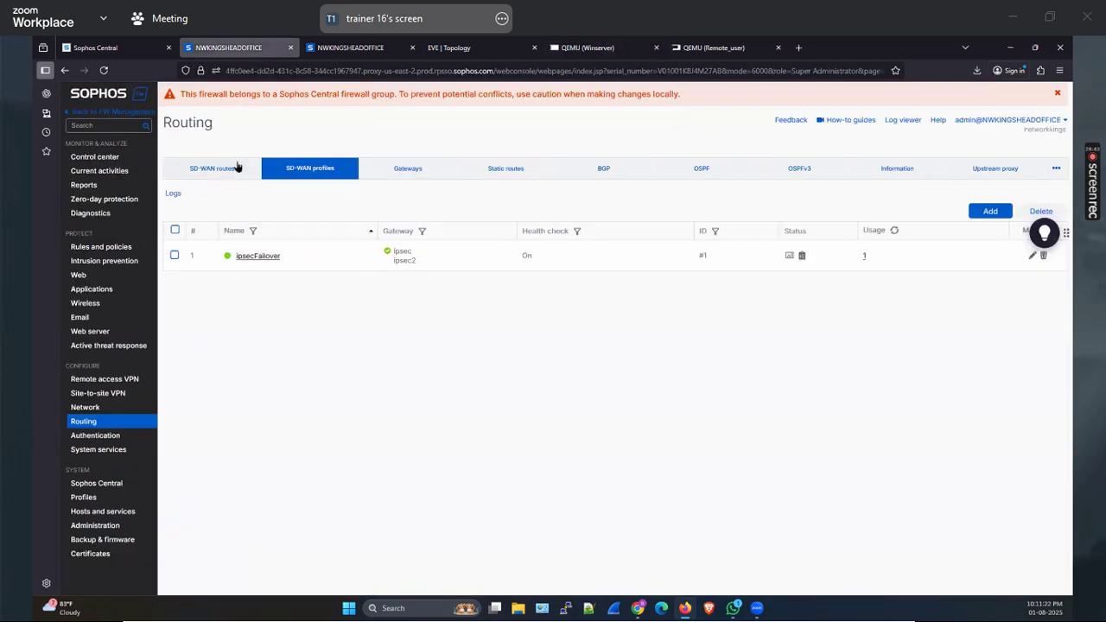
click(223, 169)
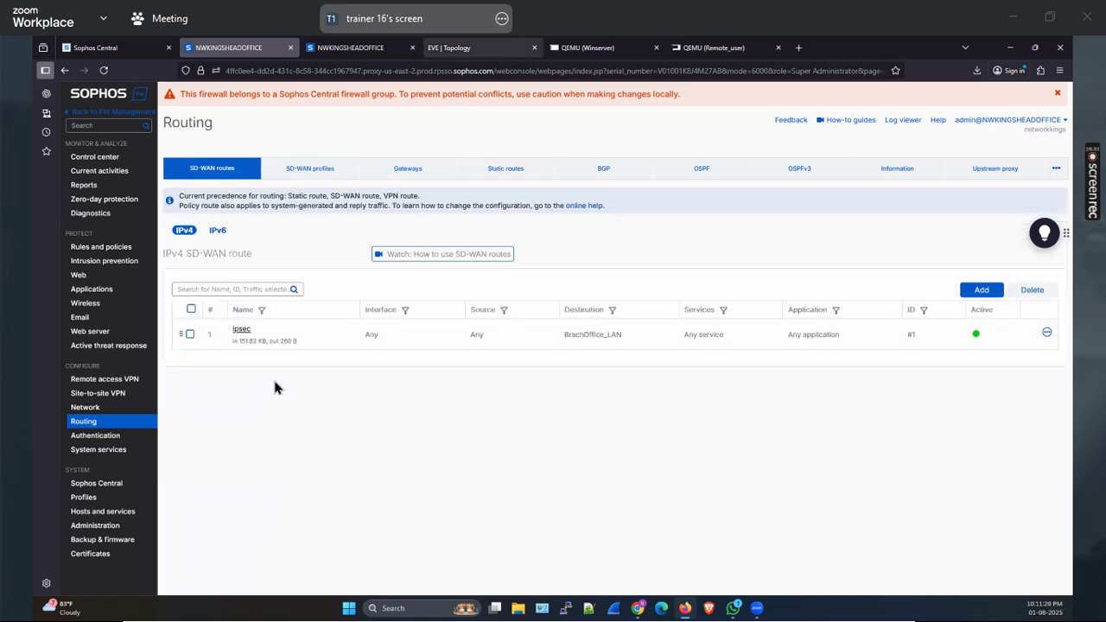
click(587, 47)
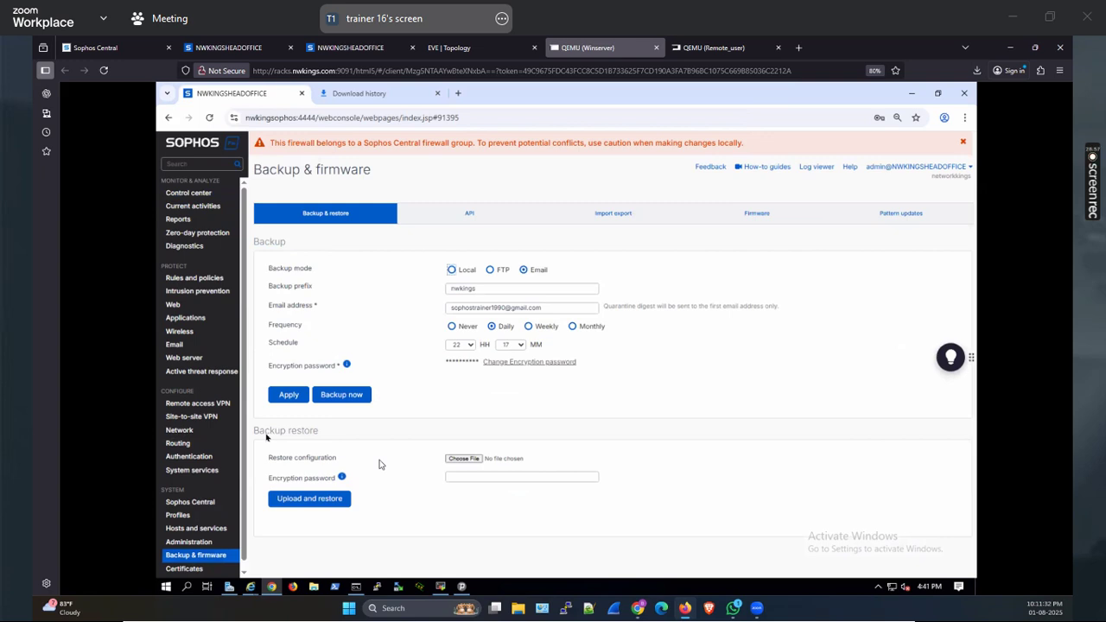
Pick the dated .backup file from Downloads, fill its encryption password, and upload and restore
drag(256, 434, 307, 437)
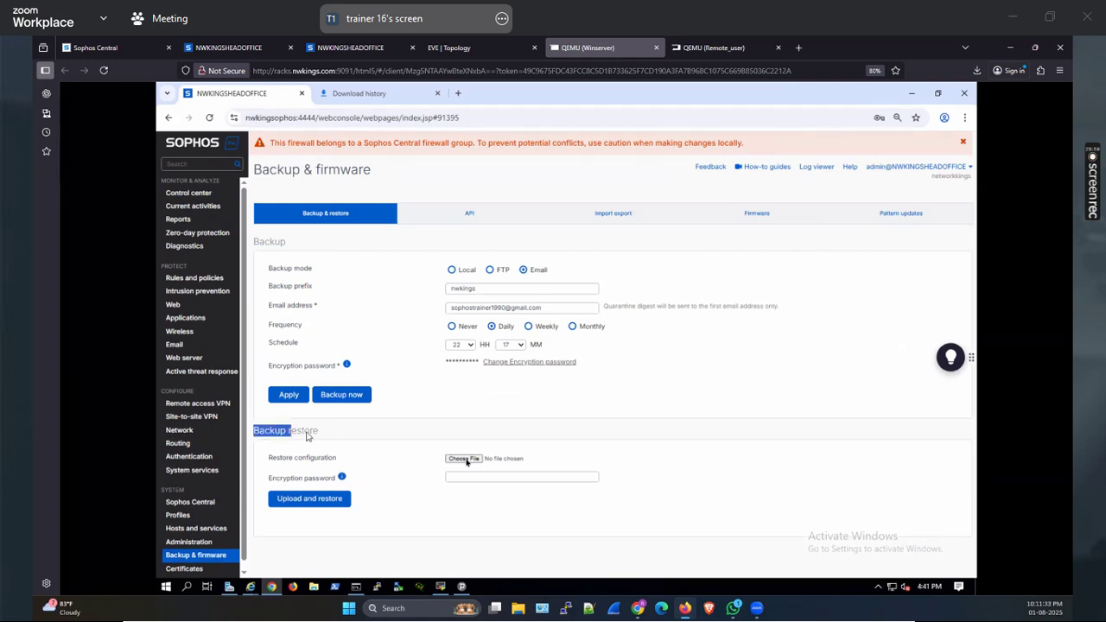
click(465, 459)
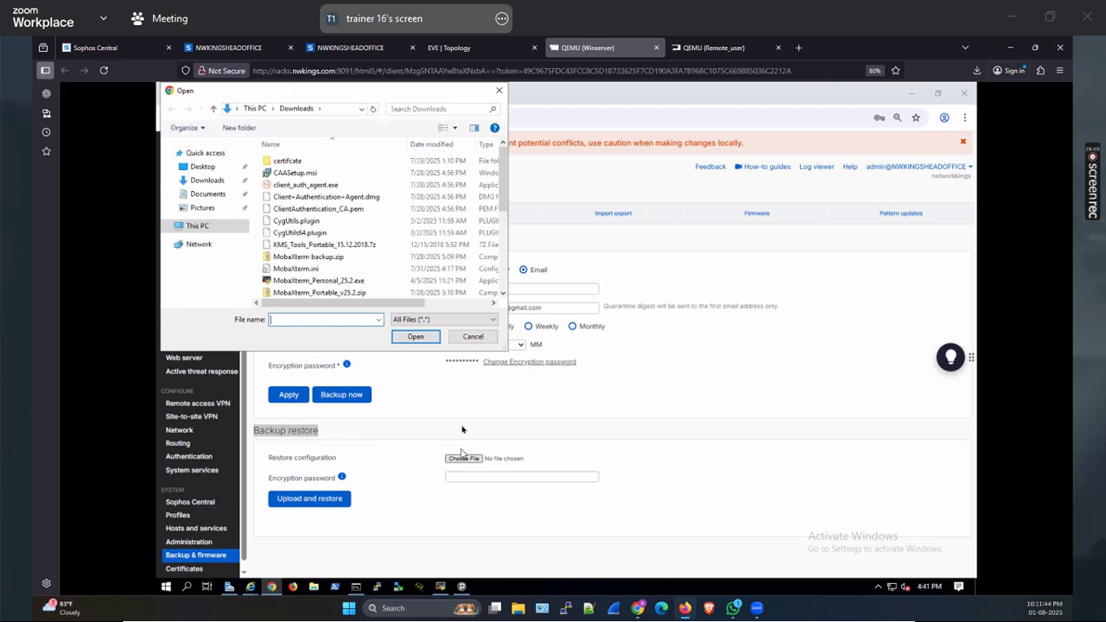
click(210, 181)
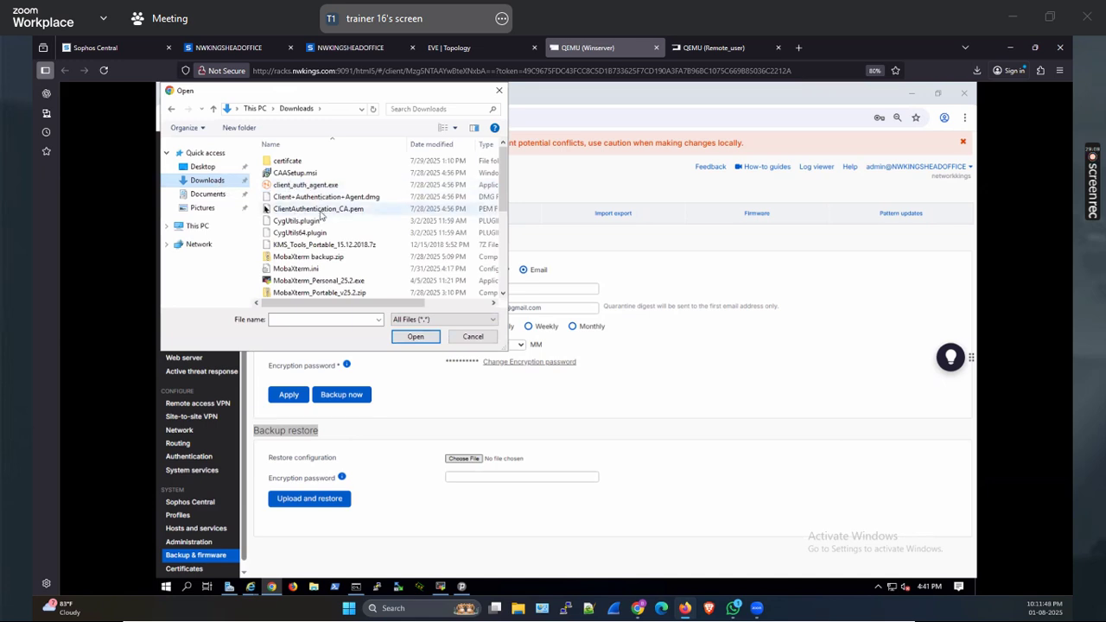
scroll(354, 259, down, 3)
scroll(354, 251, down, 2)
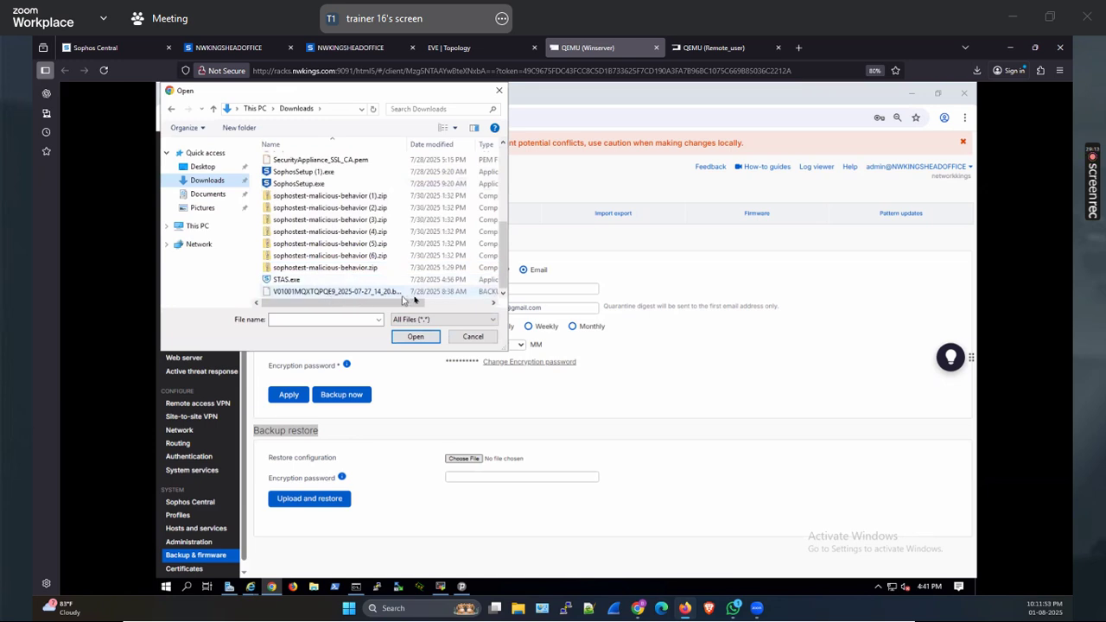
click(432, 292)
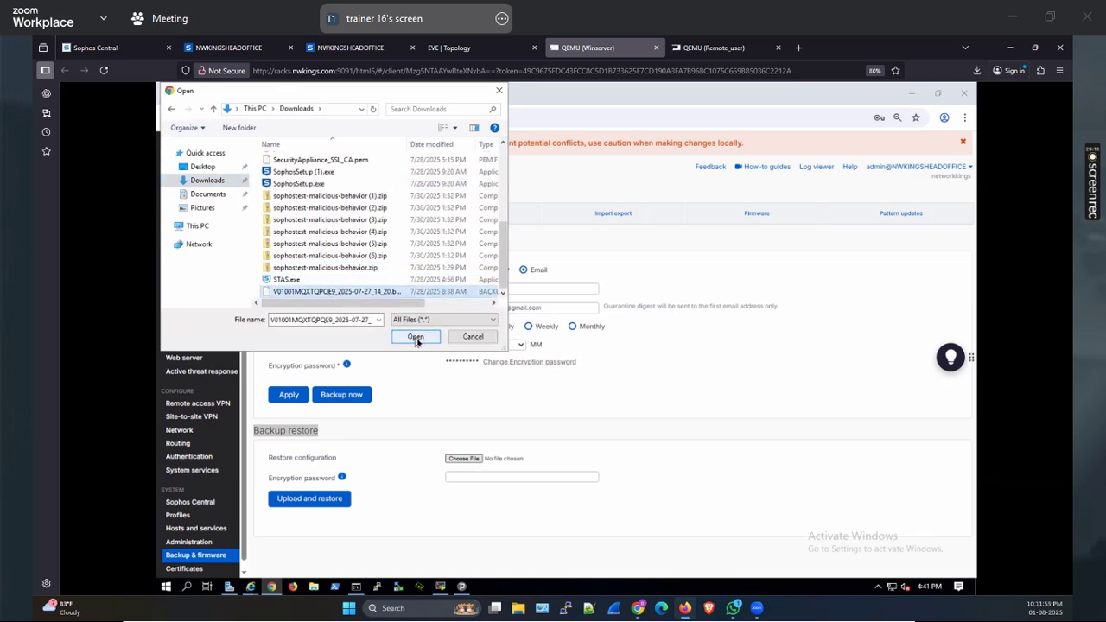
click(415, 338)
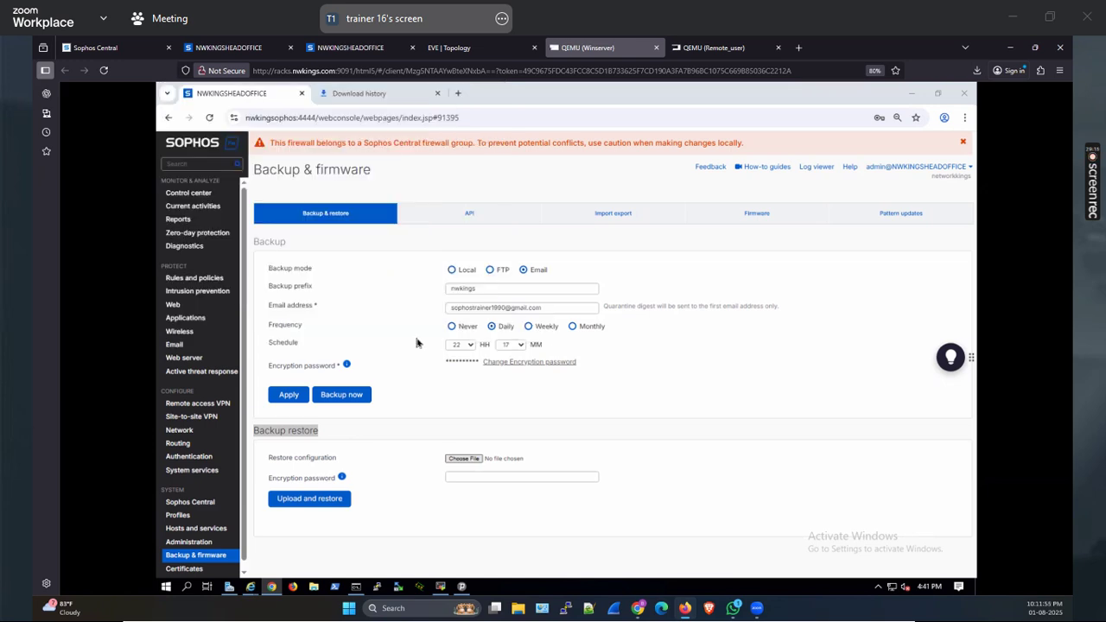
click(474, 478)
click(553, 505)
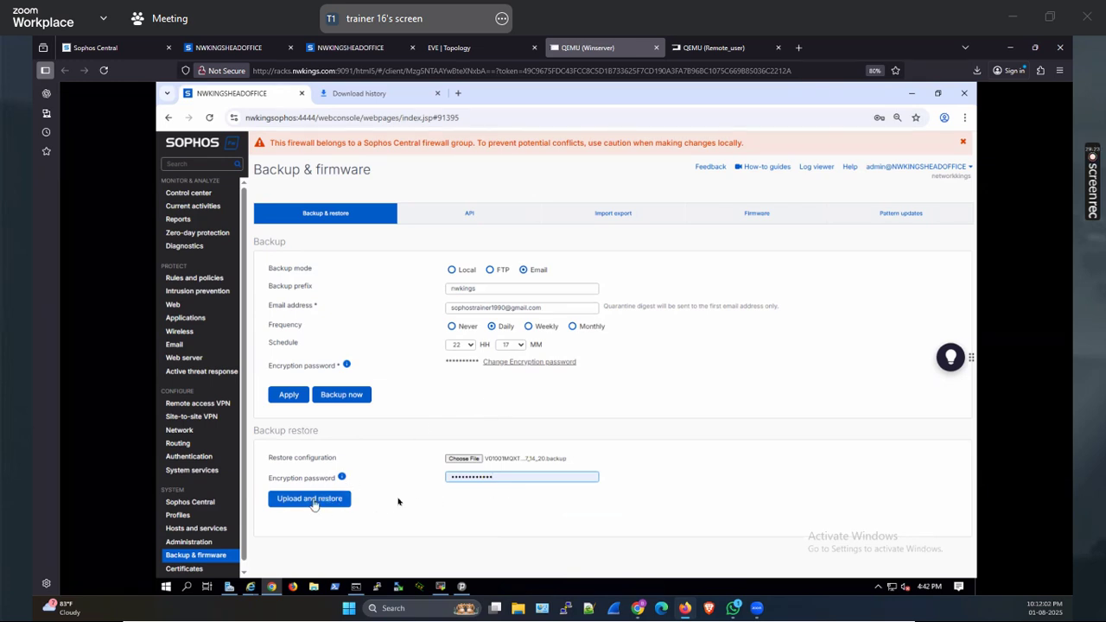
click(311, 500)
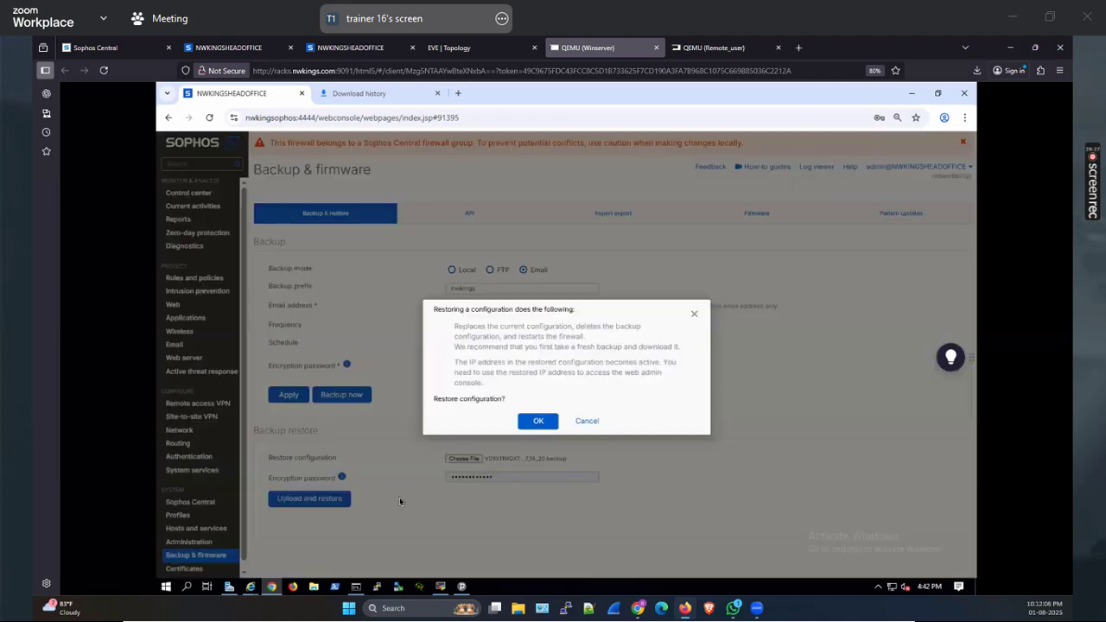
Confirm the restore warnings and supply the secure storage master key for the backup
drag(451, 326, 634, 387)
click(490, 332)
drag(491, 328, 588, 337)
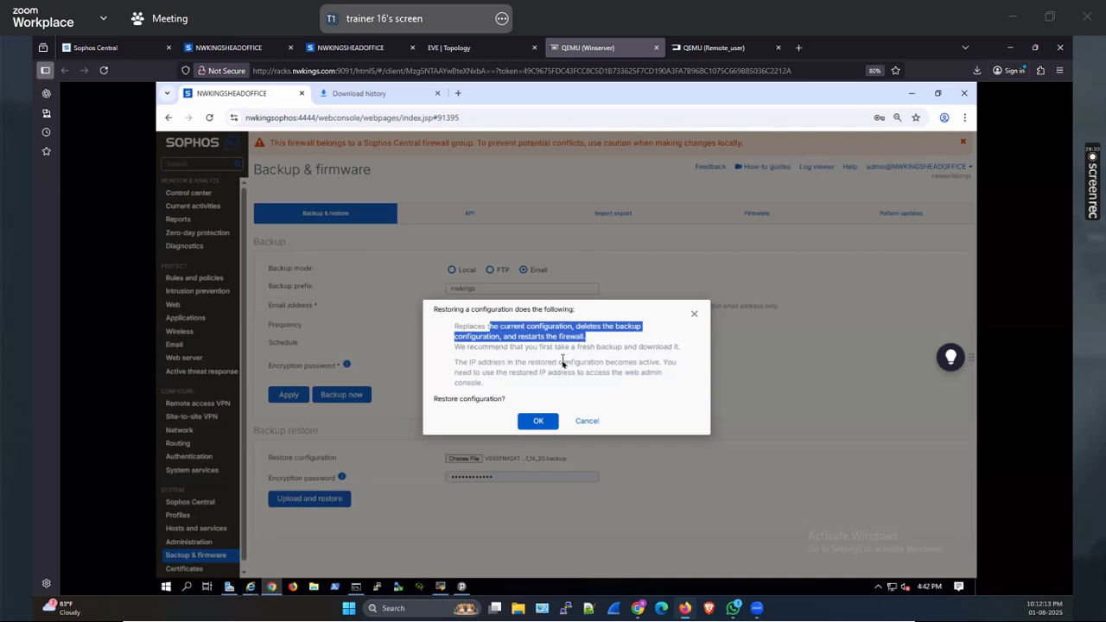
click(564, 364)
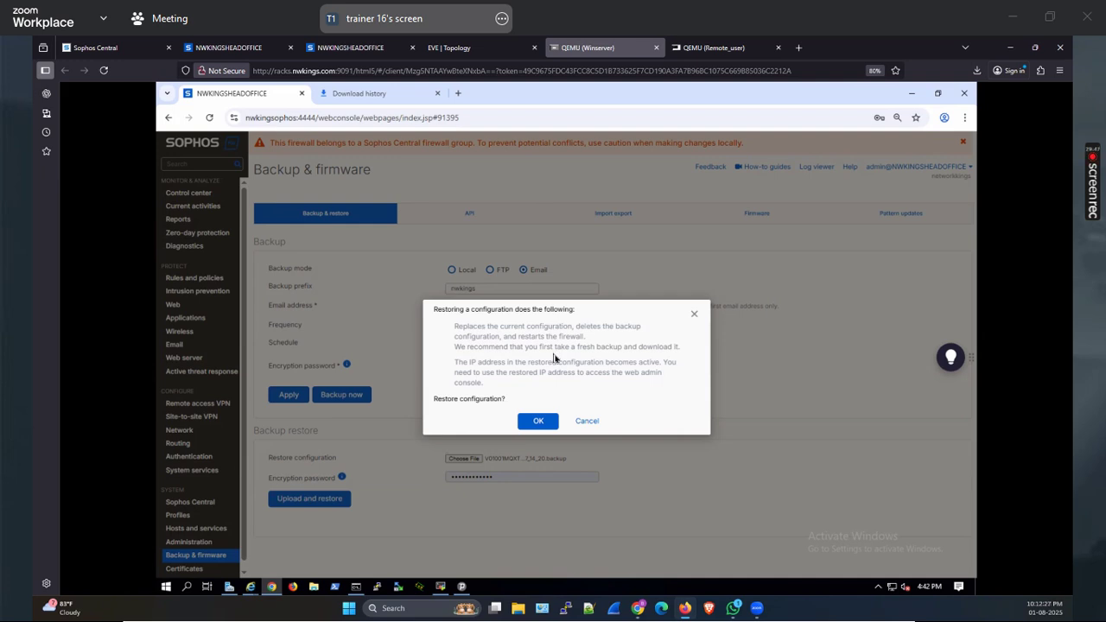
click(369, 46)
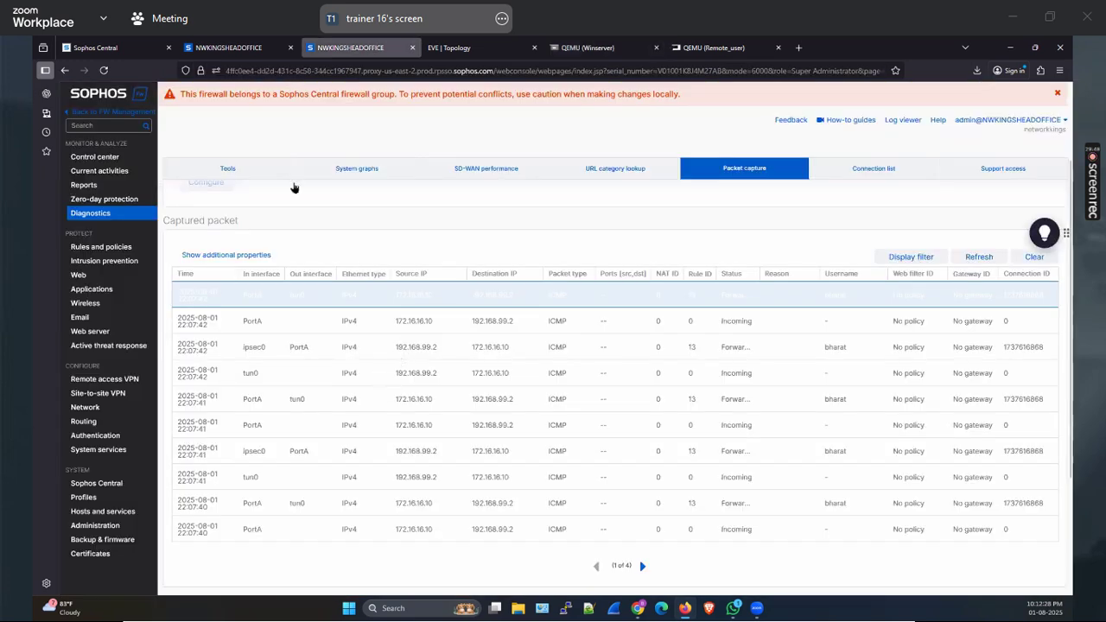
click(691, 48)
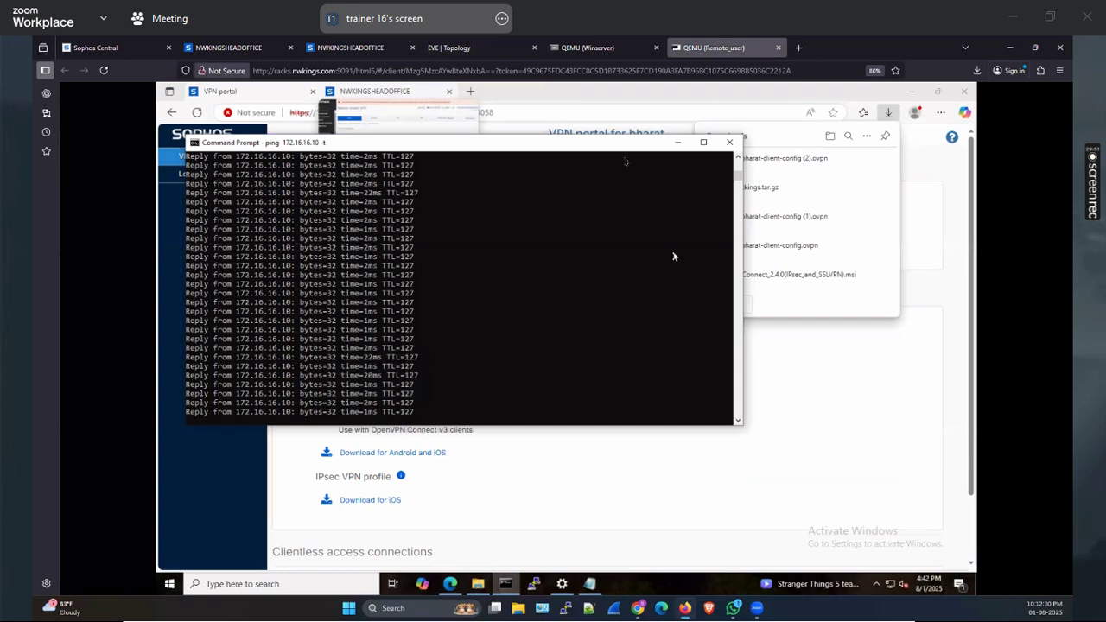
click(583, 47)
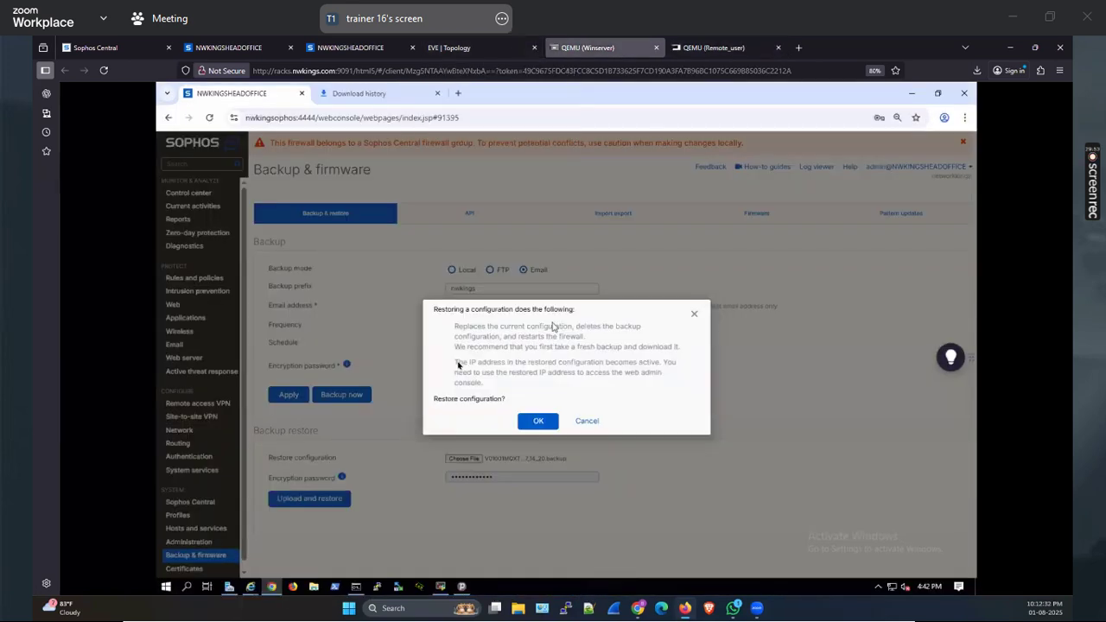
drag(455, 363, 522, 381)
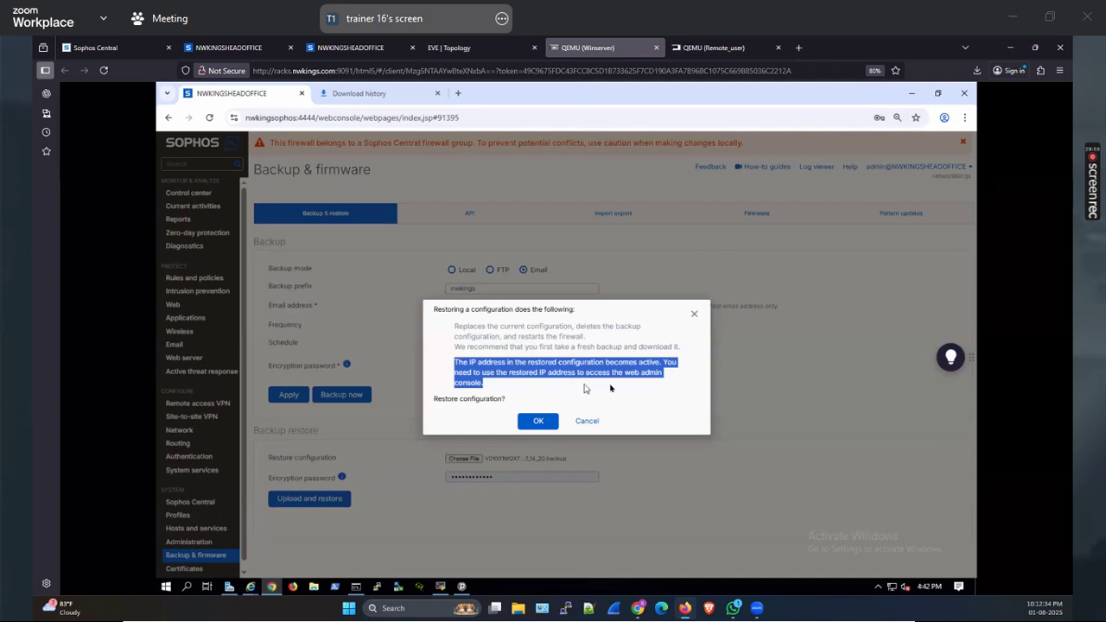
drag(510, 339, 638, 339)
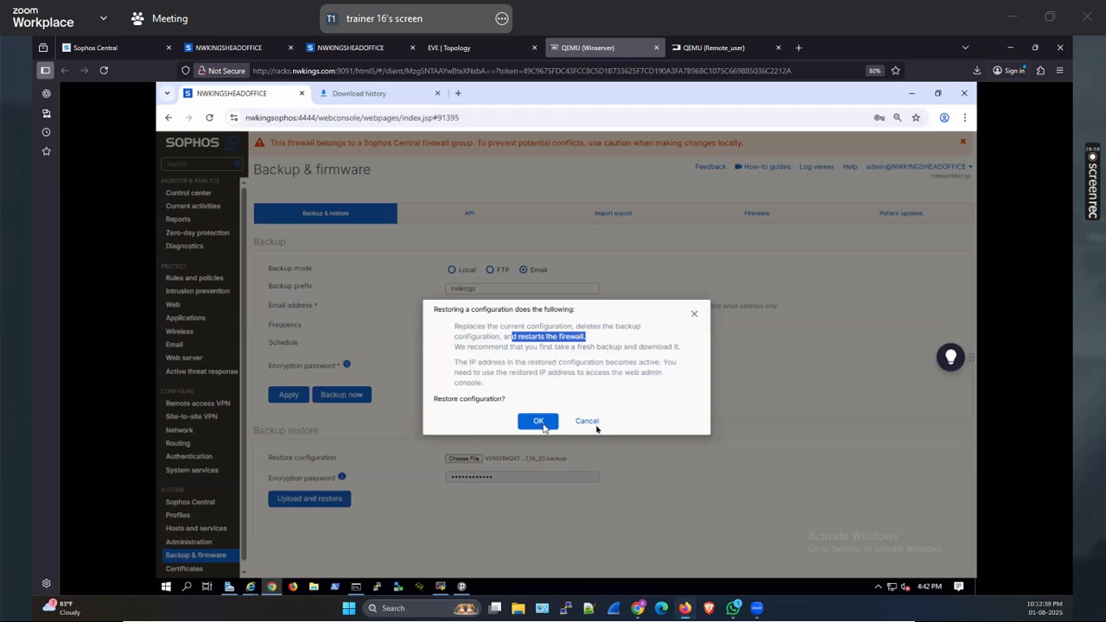
click(543, 426)
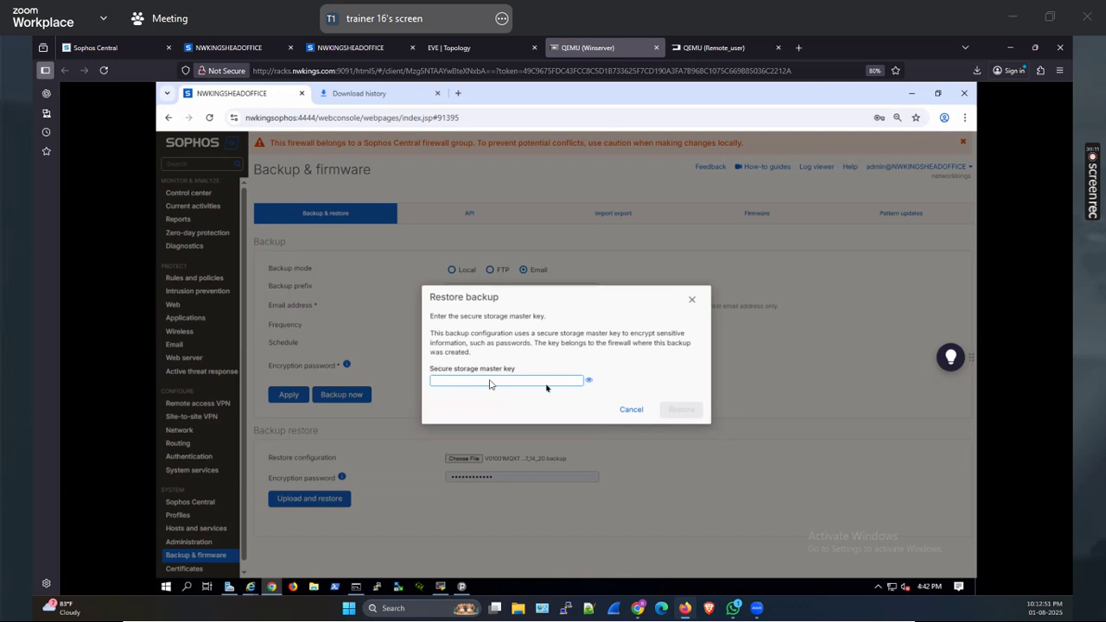
key(ctrl+v)
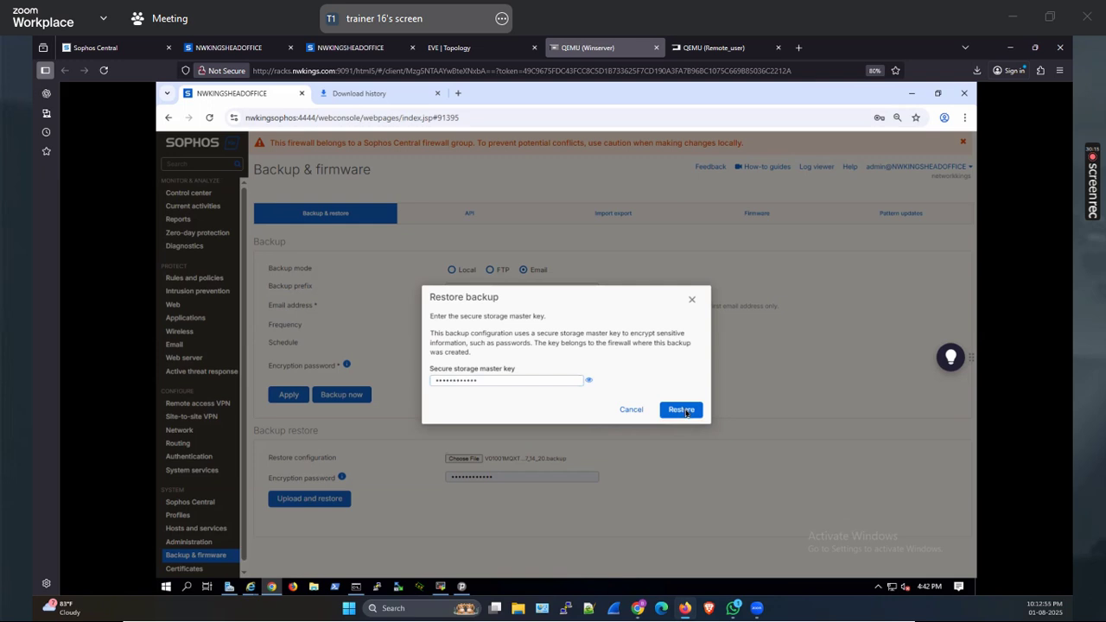
click(682, 410)
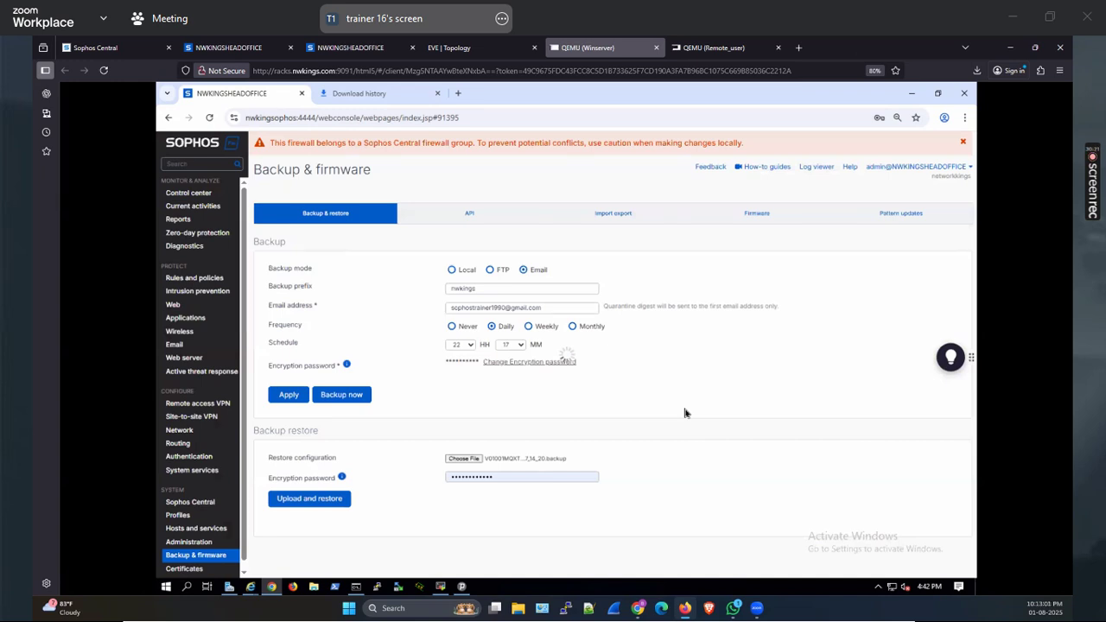
Move the ping window aside and start the restore with every port mapped to itself
click(361, 590)
drag(400, 126, 626, 178)
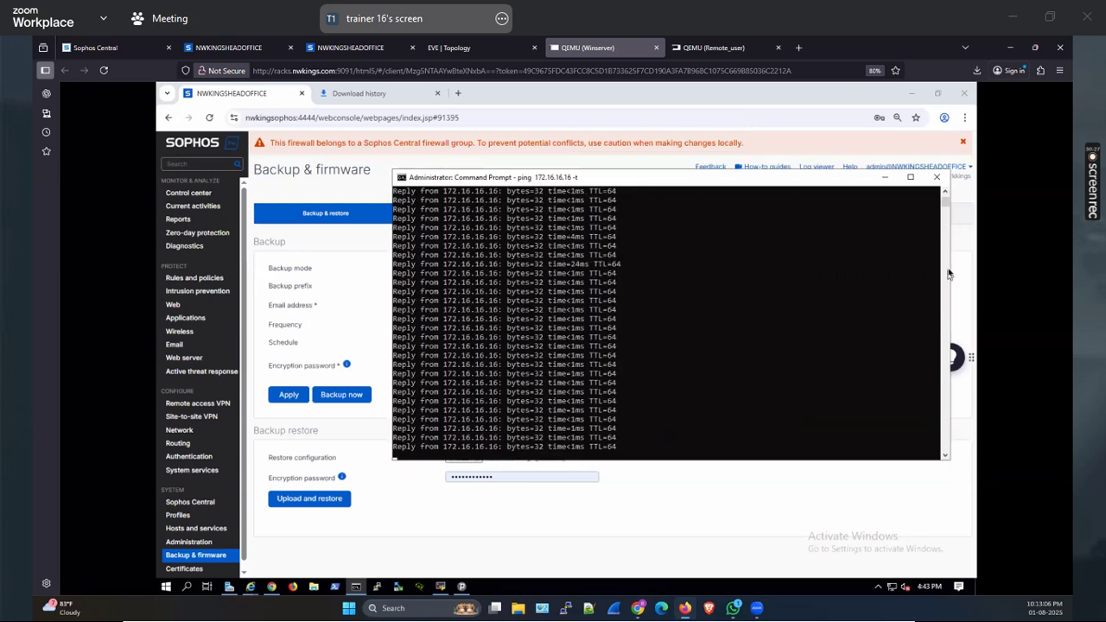
drag(948, 274, 656, 304)
drag(536, 182, 835, 187)
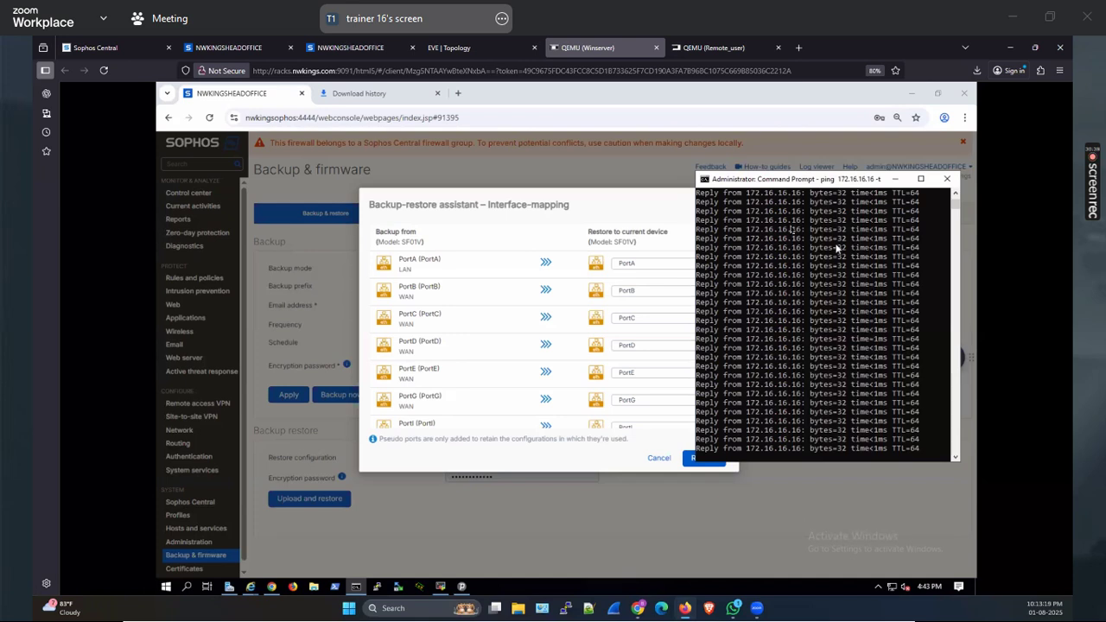
click(638, 212)
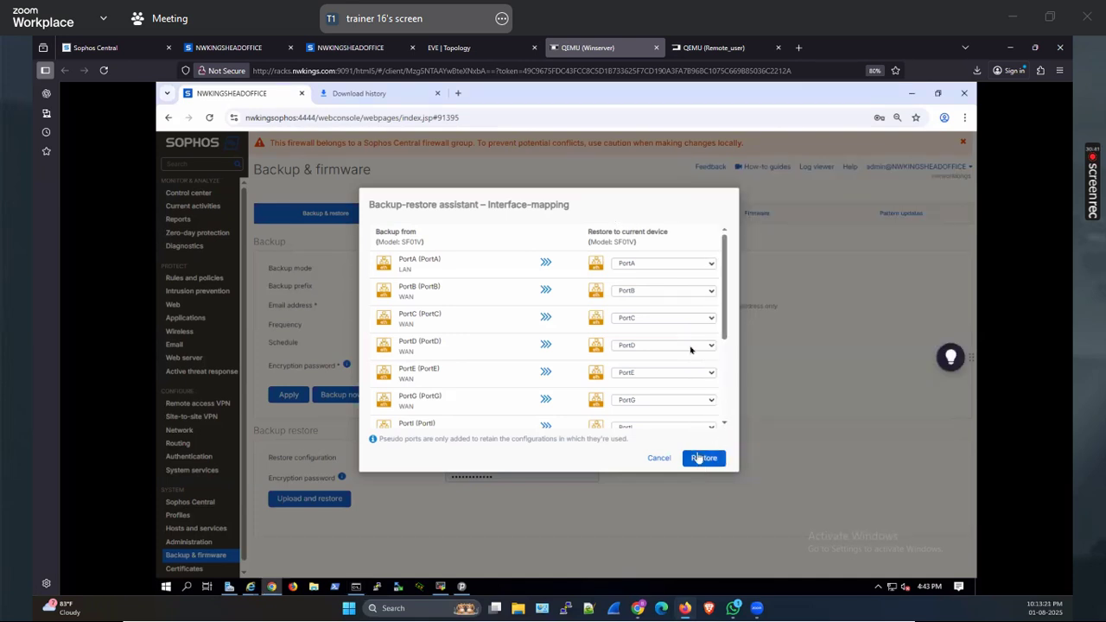
scroll(692, 346, down, 5)
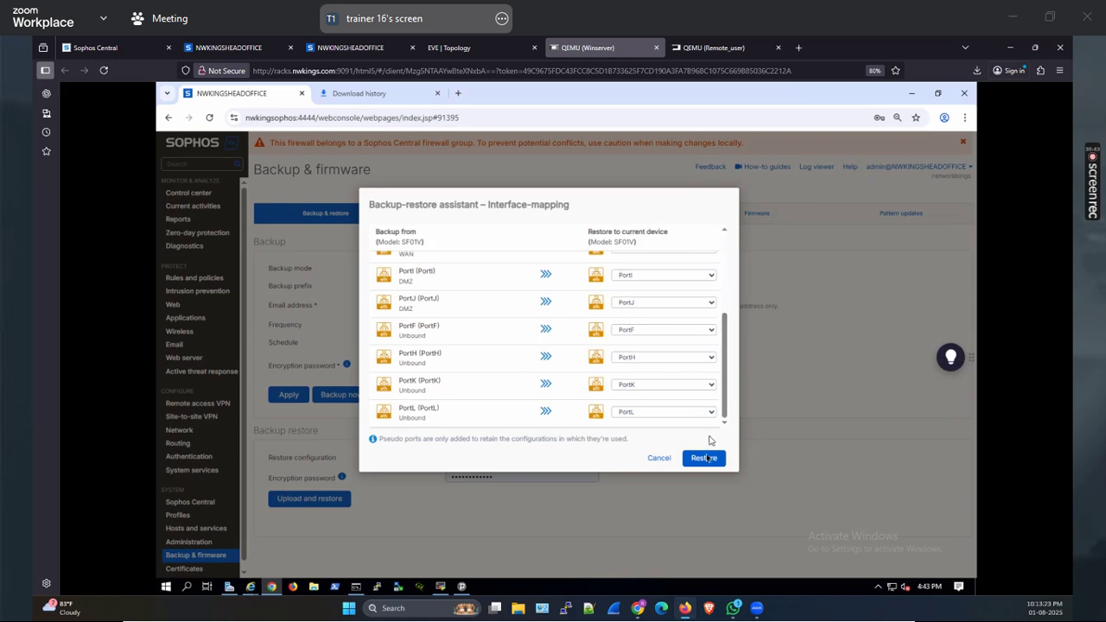
click(704, 458)
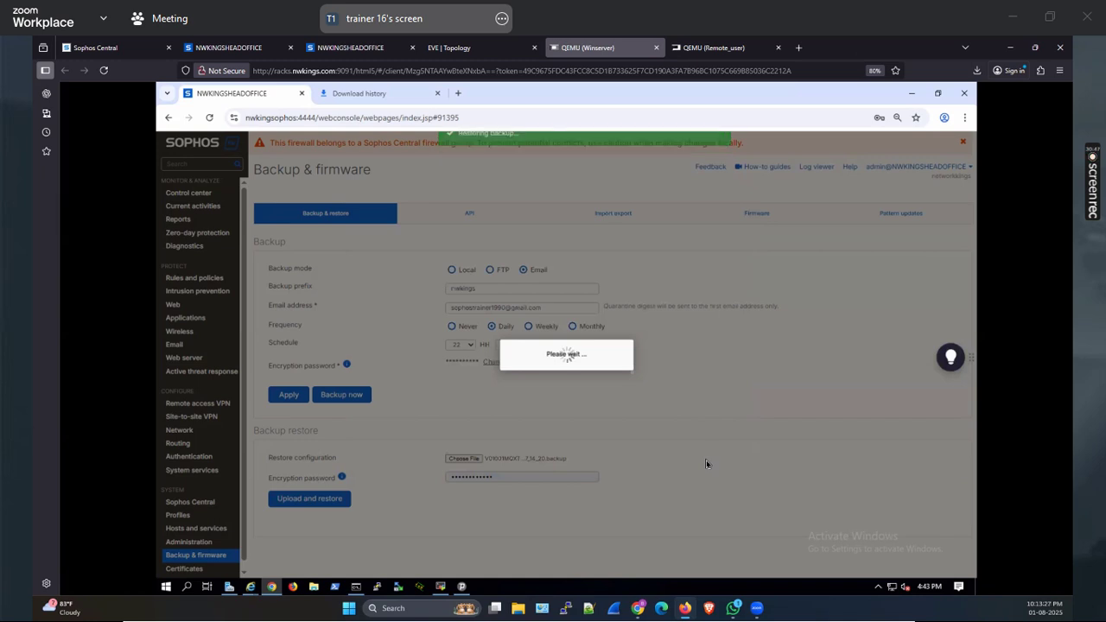
Start the backup restore with each port mapped to itself, then view the head-office SD-WAN routes
click(461, 585)
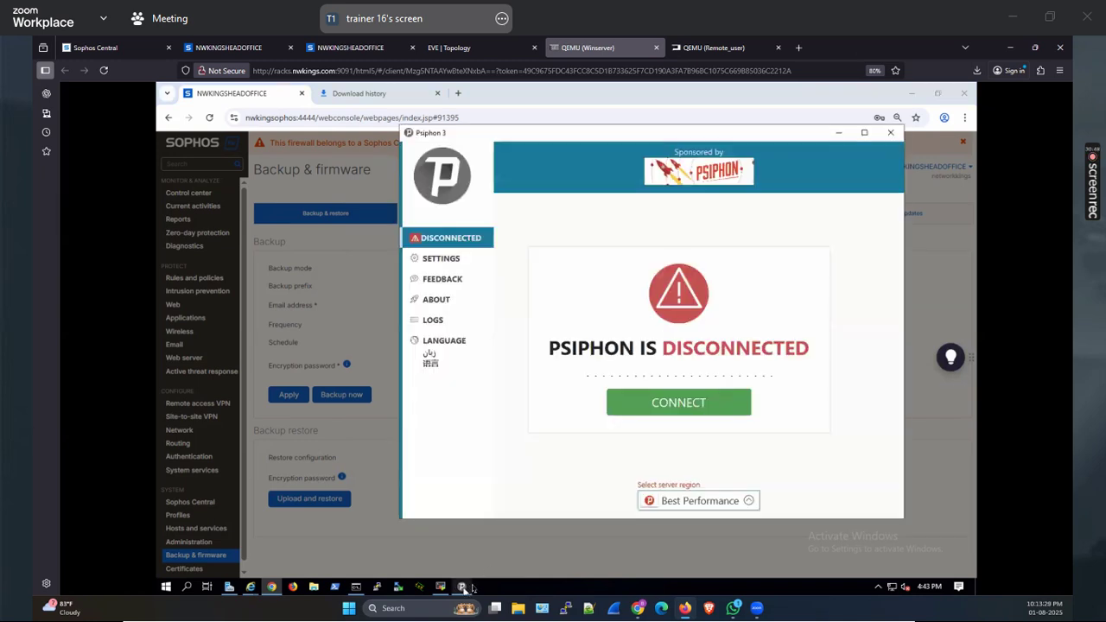
click(838, 132)
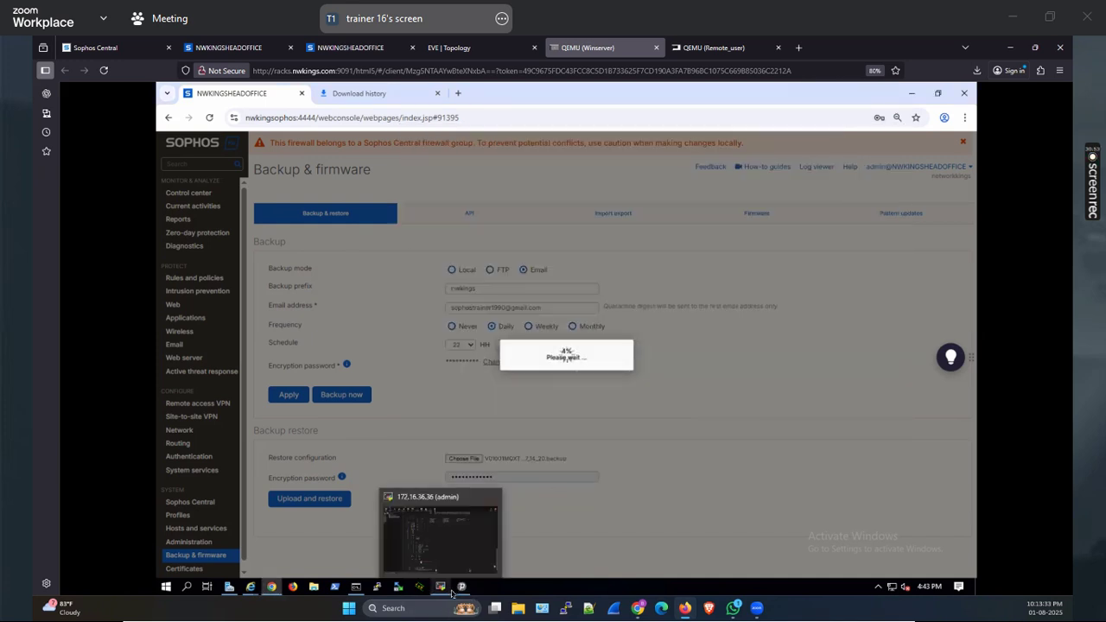
click(366, 590)
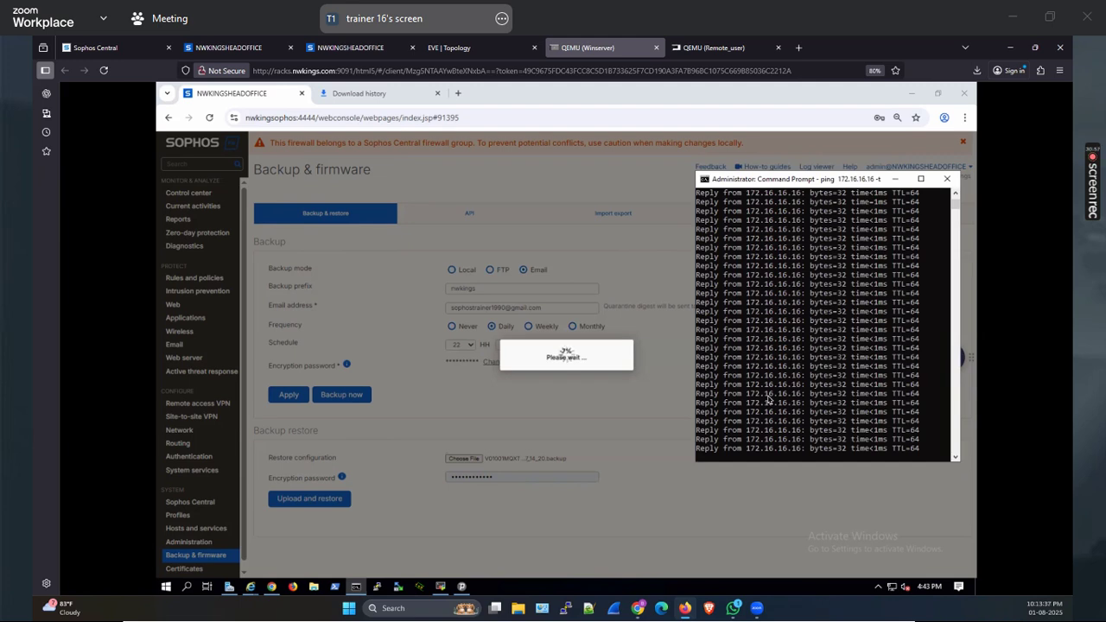
click(229, 47)
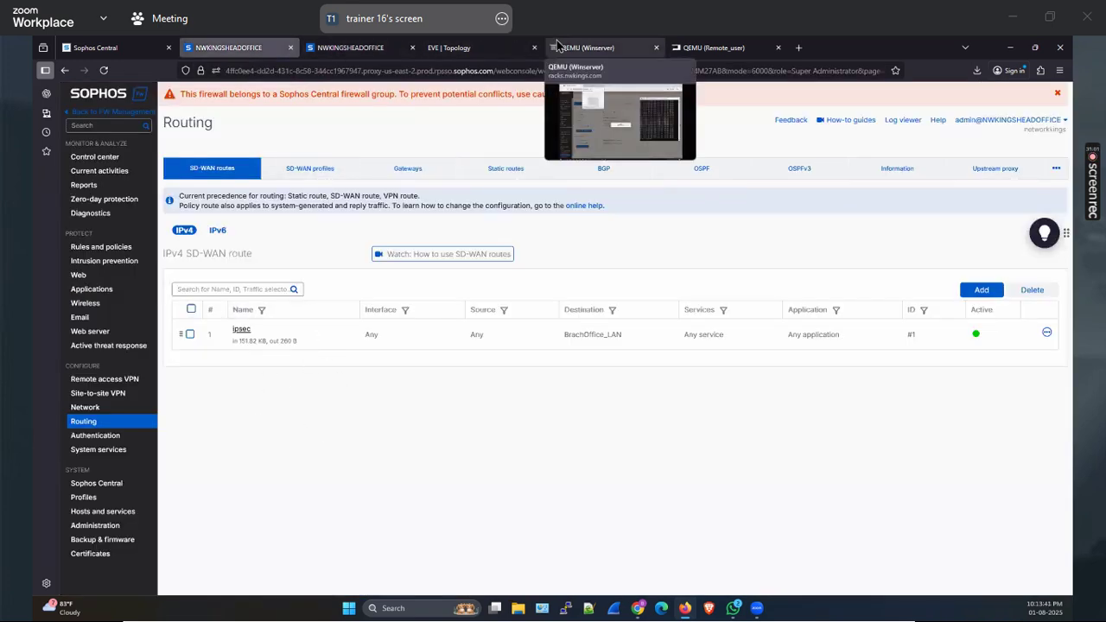
Return to the remote Windows server desktop
click(588, 48)
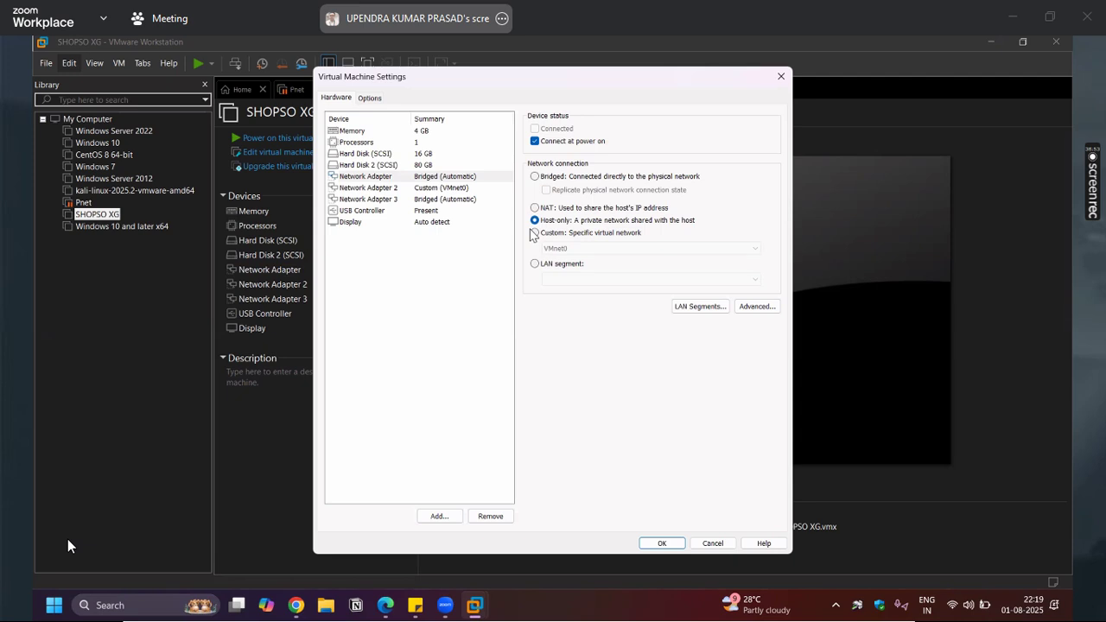
Connect SHOPSO XG's first network adapter to Custom VMnet1 (Host-only) and save the settings
click(574, 251)
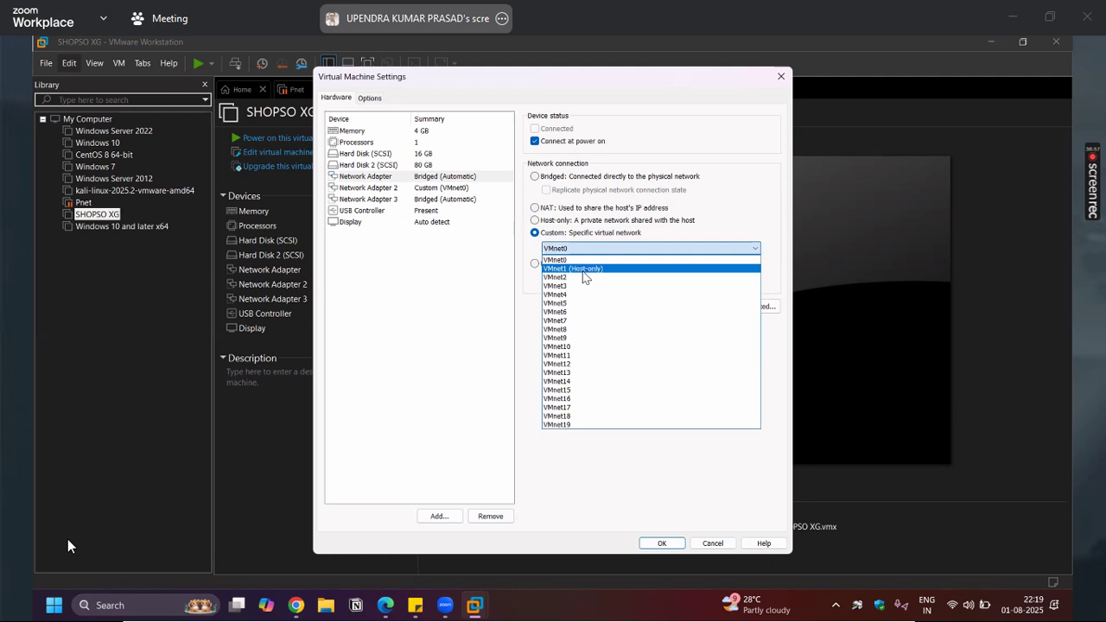
click(581, 269)
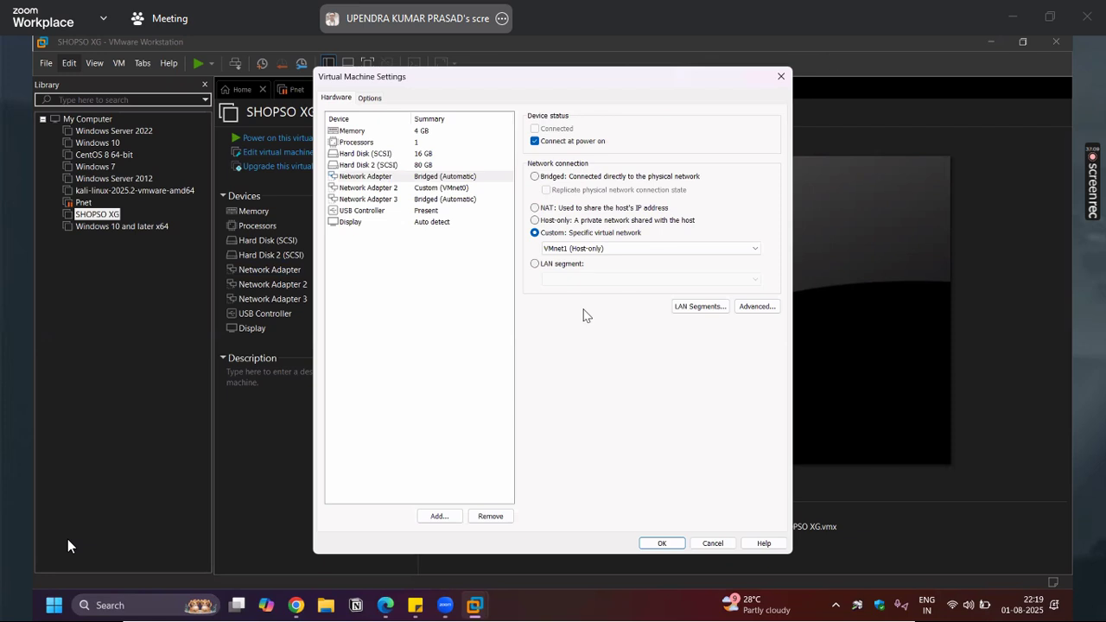
drag(476, 83, 196, 69)
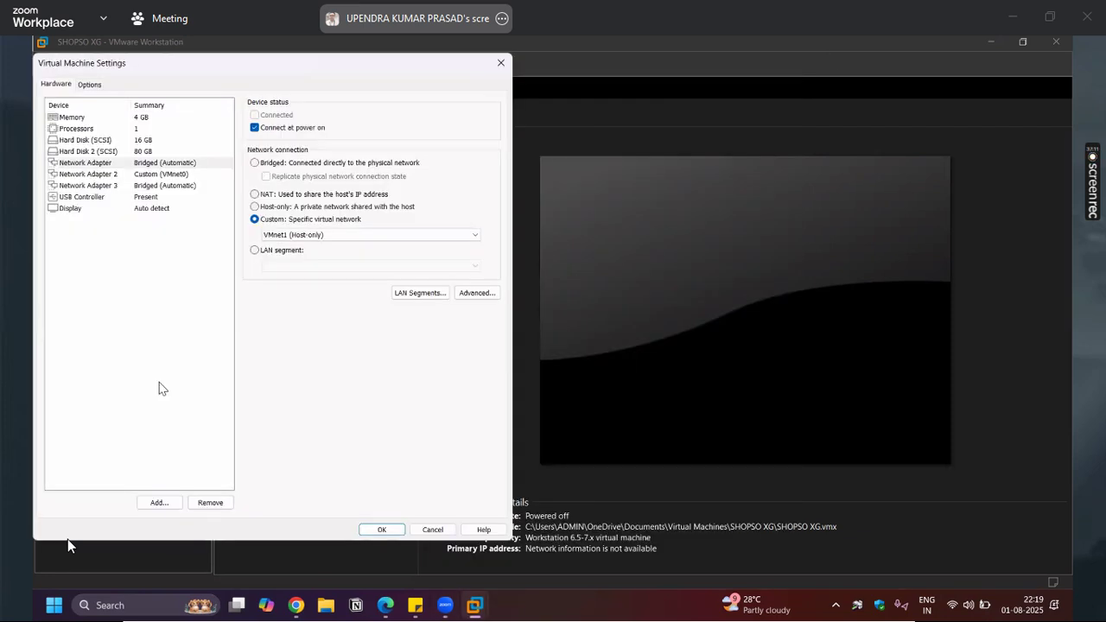
drag(339, 71, 182, 140)
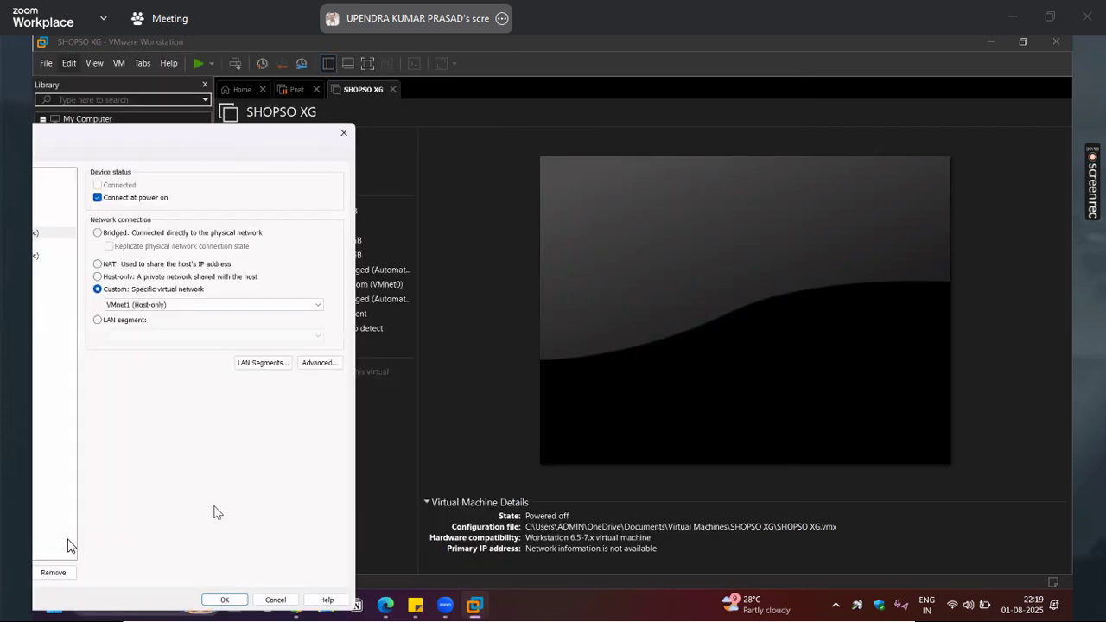
click(225, 599)
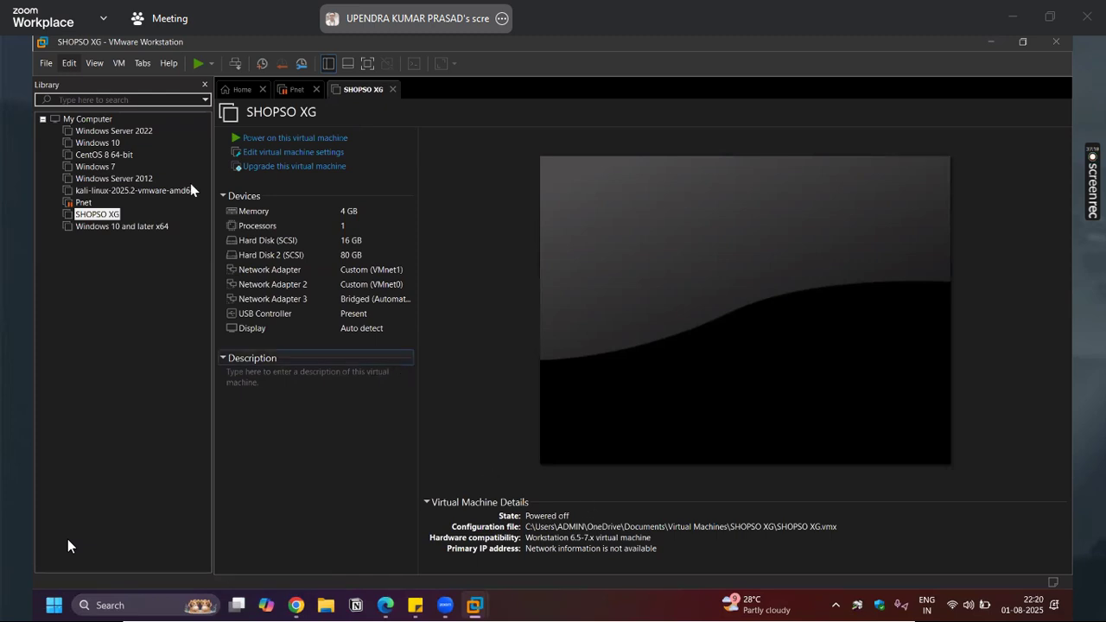
click(87, 61)
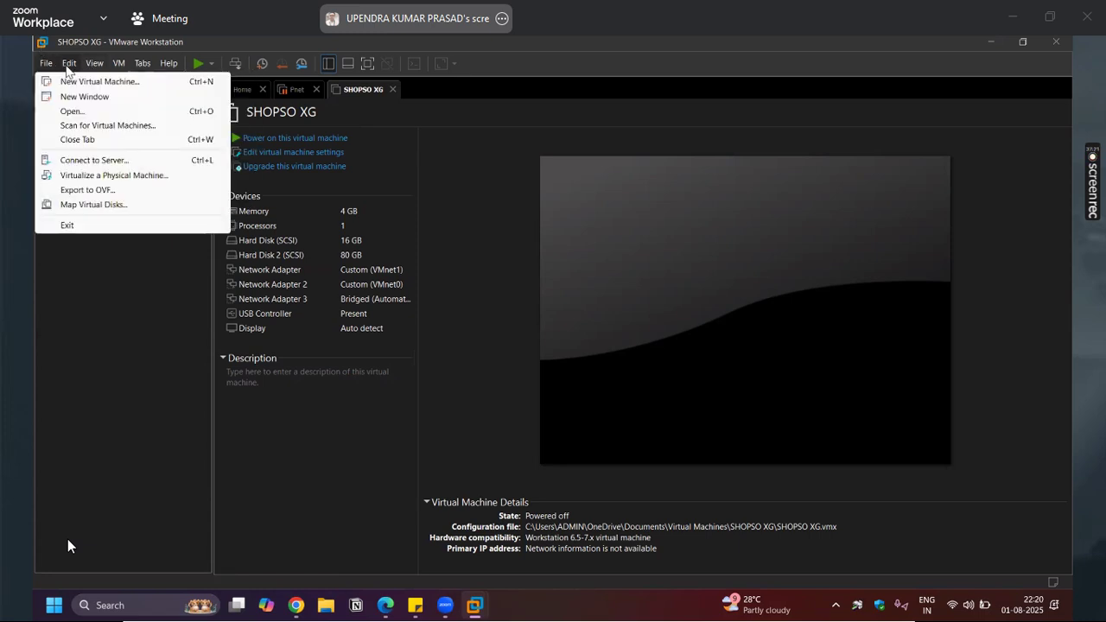
Add VMnet2 as a NAT network on 192.168.41.0 in the Virtual Network Editor, apply and close
mouse_move(69, 63)
click(110, 131)
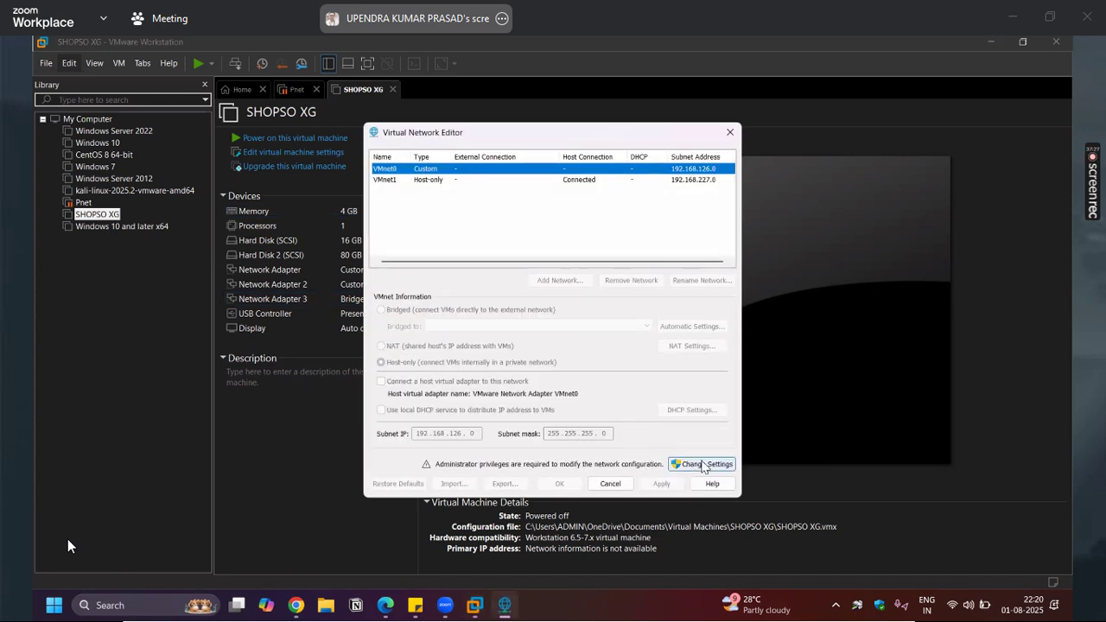
click(702, 465)
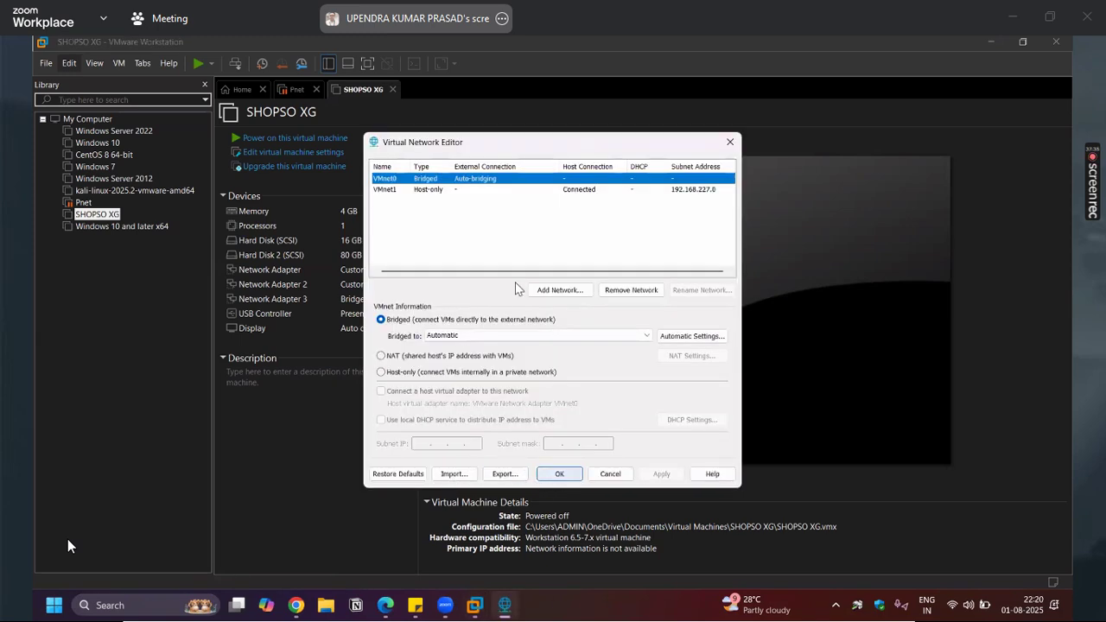
click(553, 290)
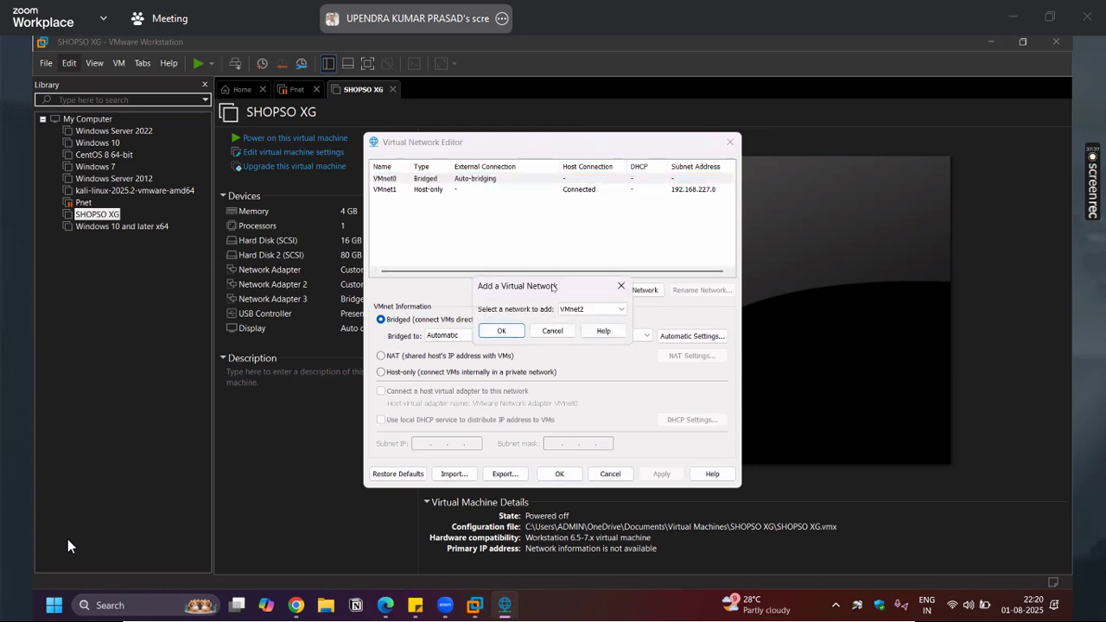
click(582, 310)
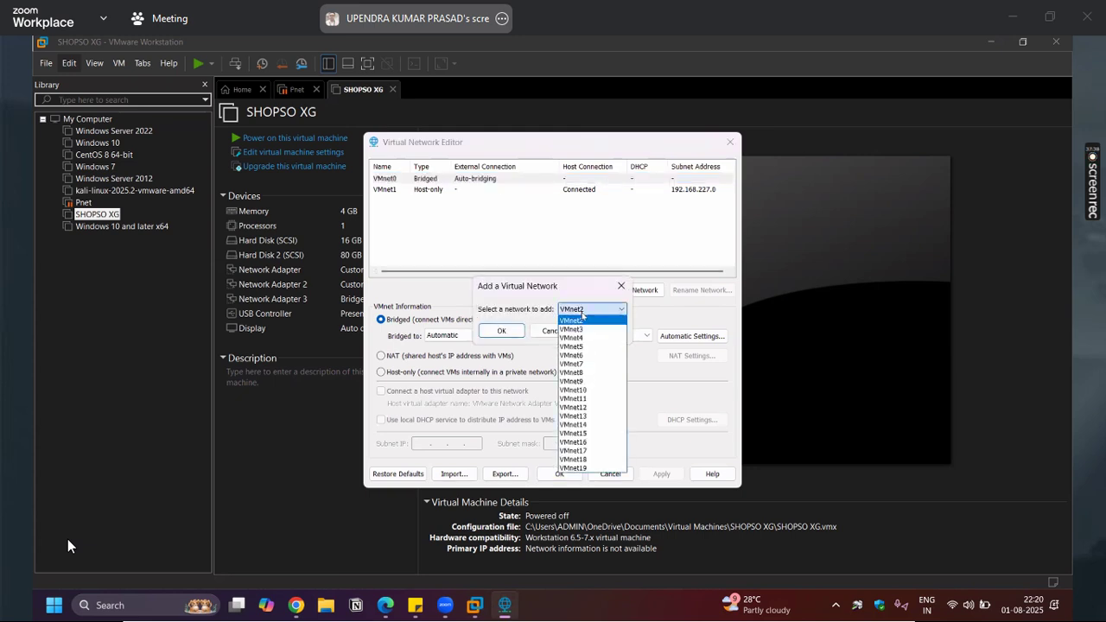
click(583, 320)
click(501, 331)
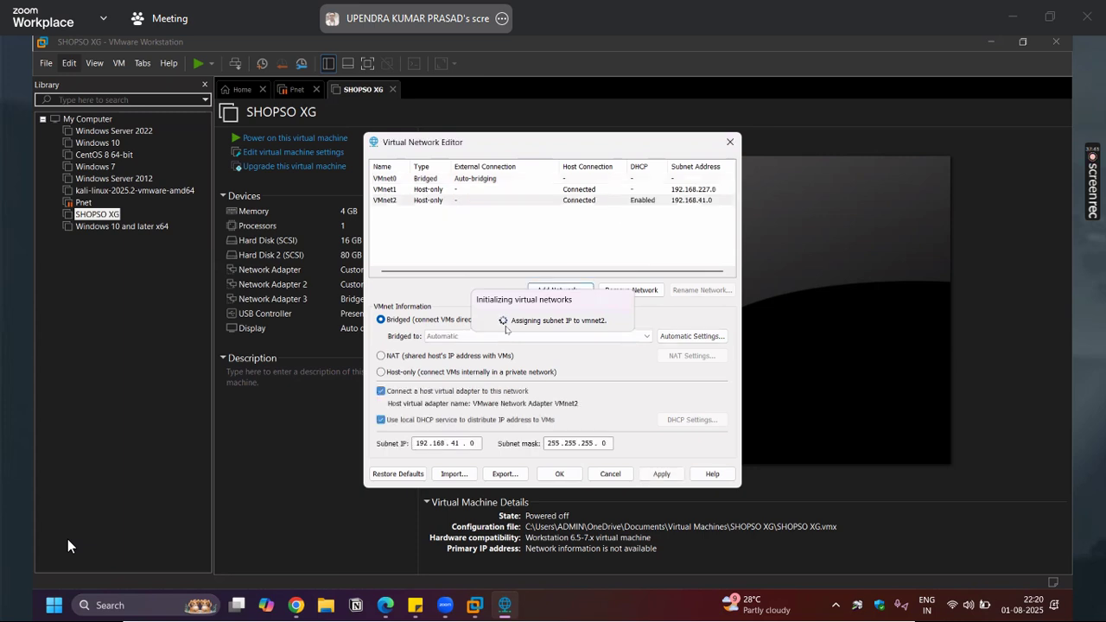
click(400, 360)
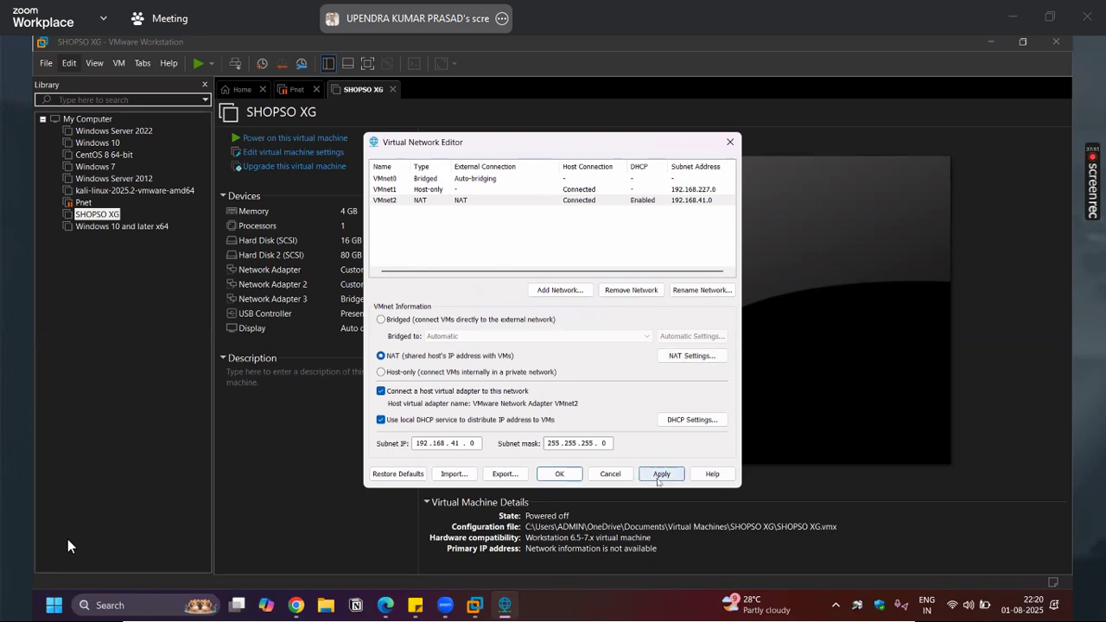
click(658, 479)
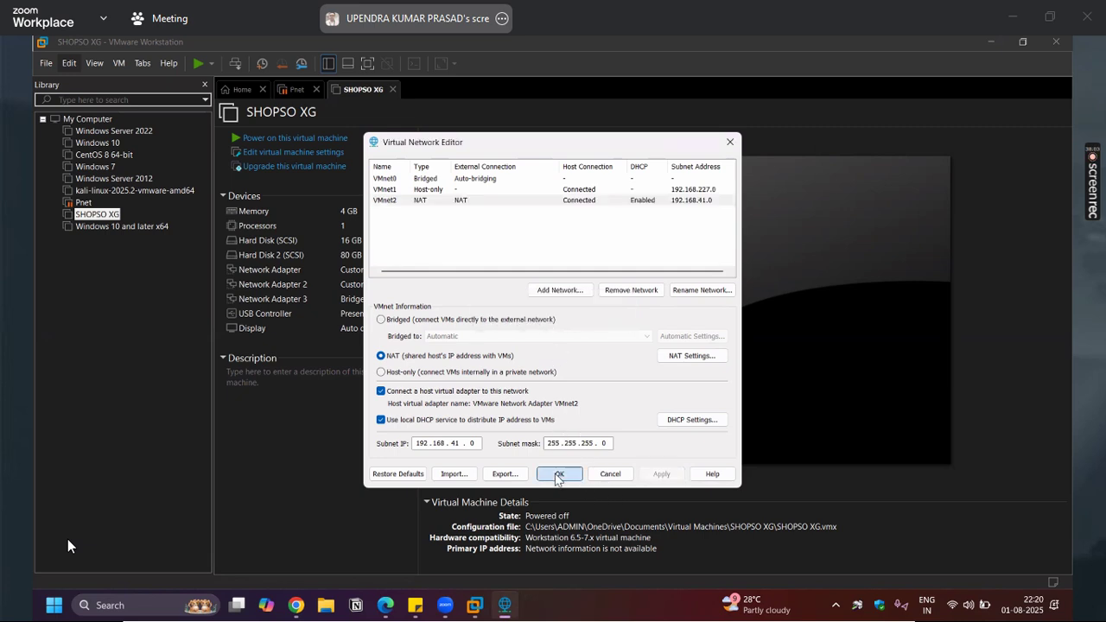
click(110, 216)
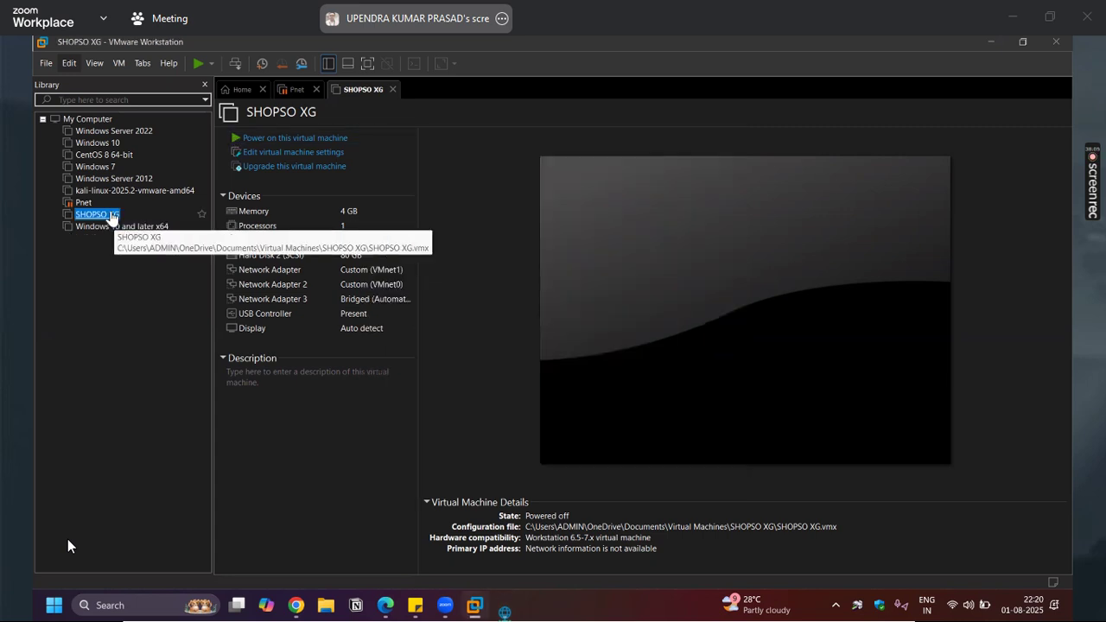
Switch SHOPSO XG's Network Adapter 2 from VMnet0 to Custom VMnet2 (NAT) and save
double_click(360, 271)
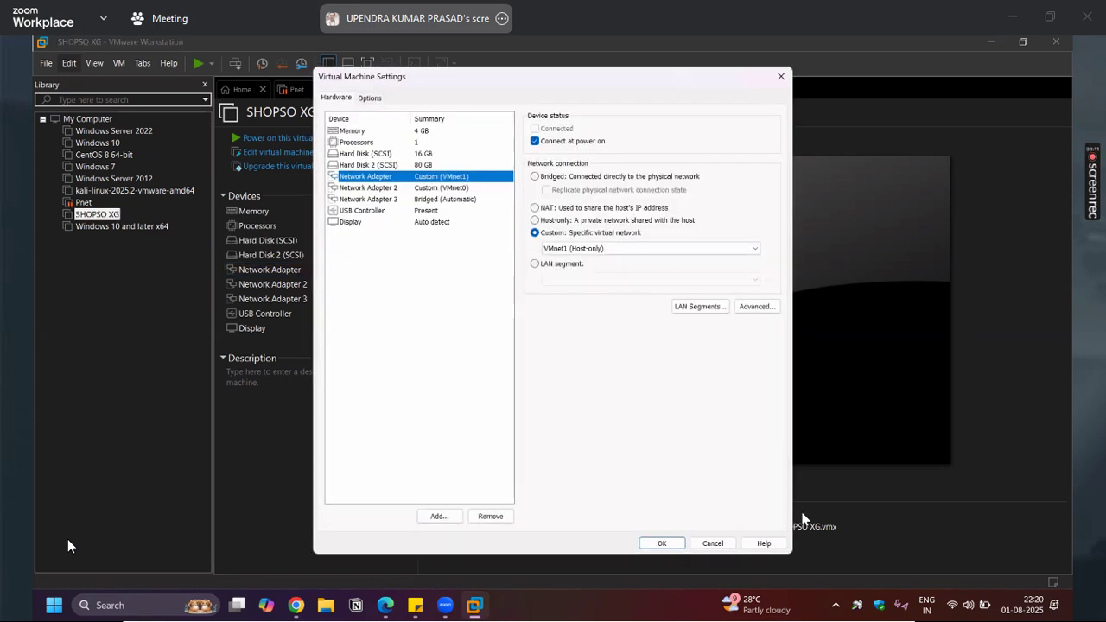
click(712, 542)
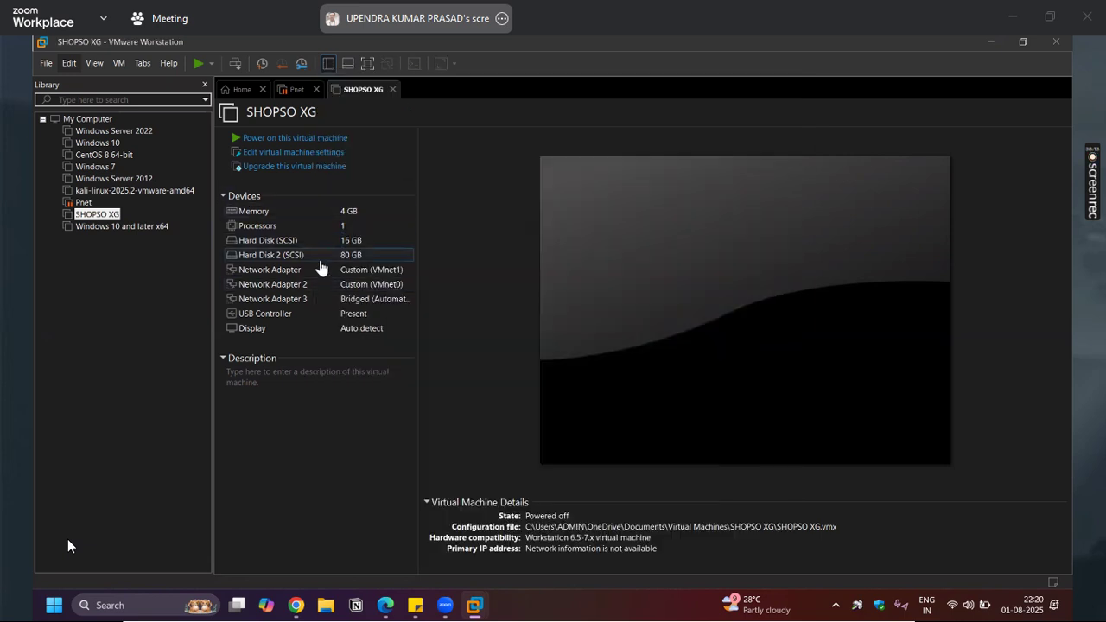
double_click(381, 290)
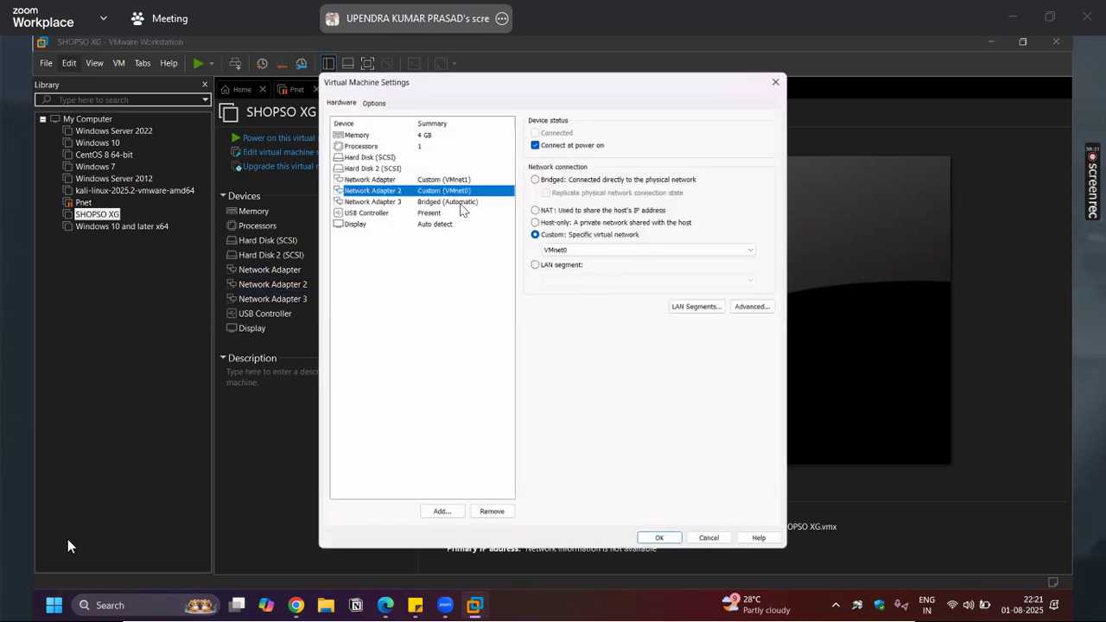
click(585, 249)
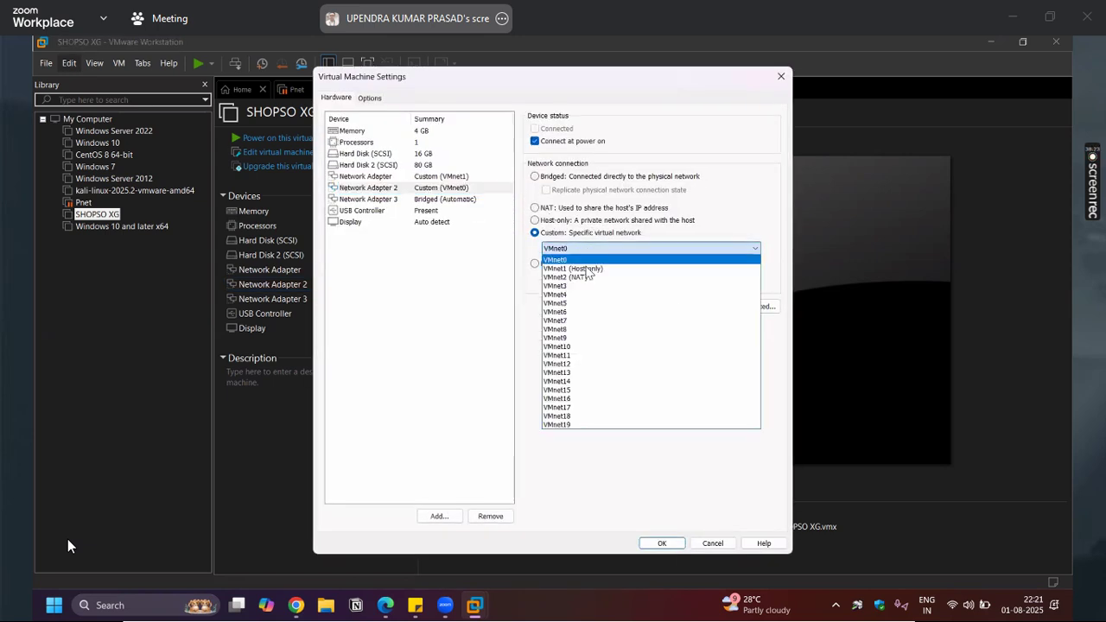
click(592, 277)
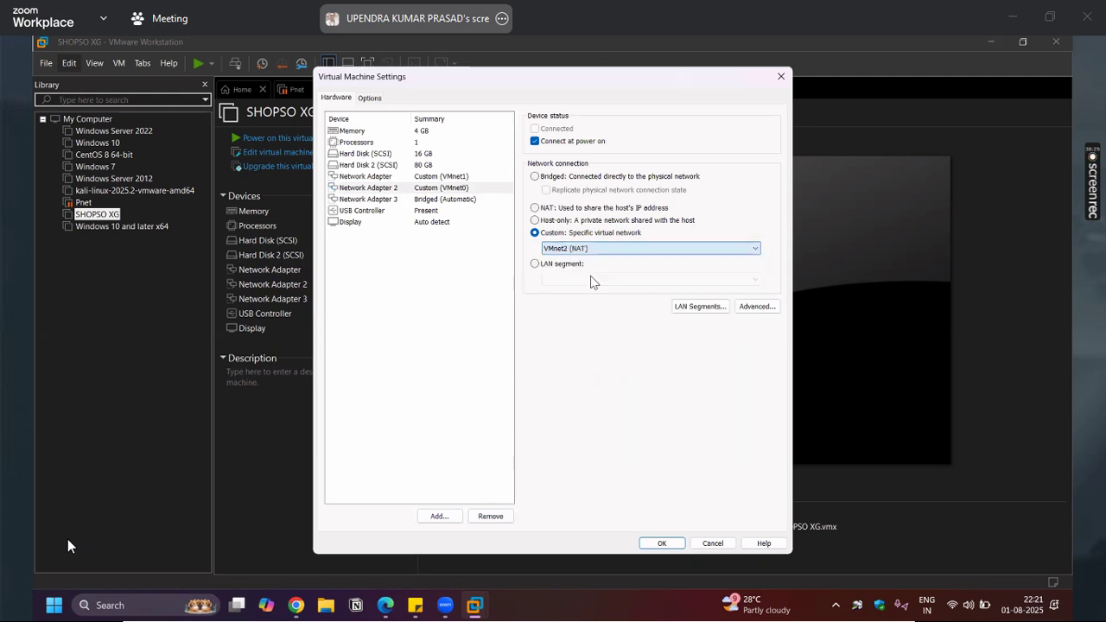
drag(417, 73, 288, 43)
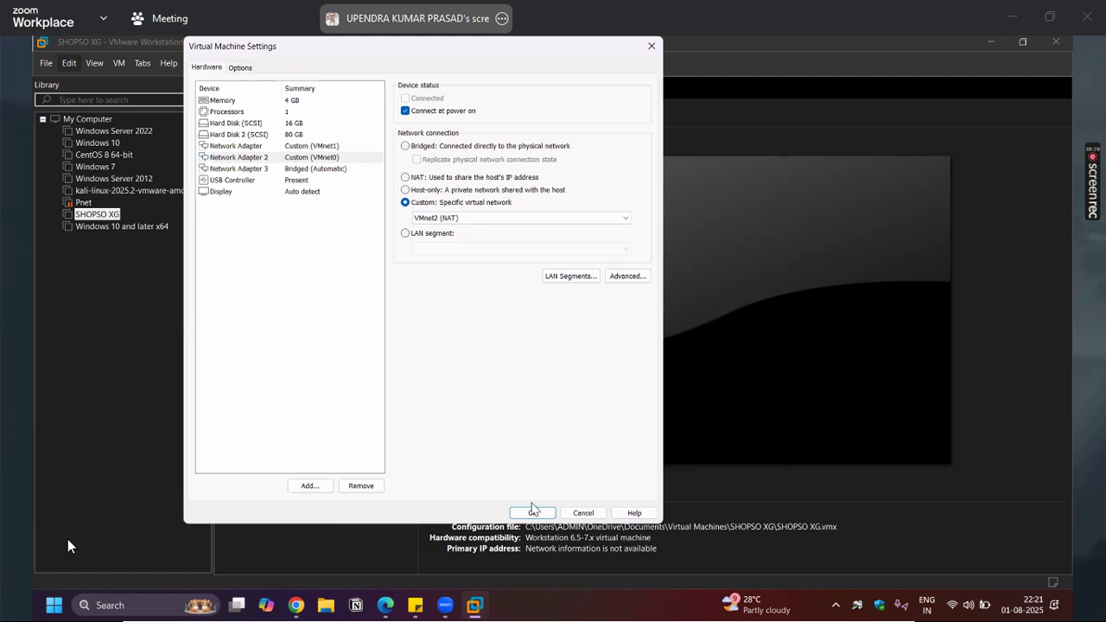
click(533, 512)
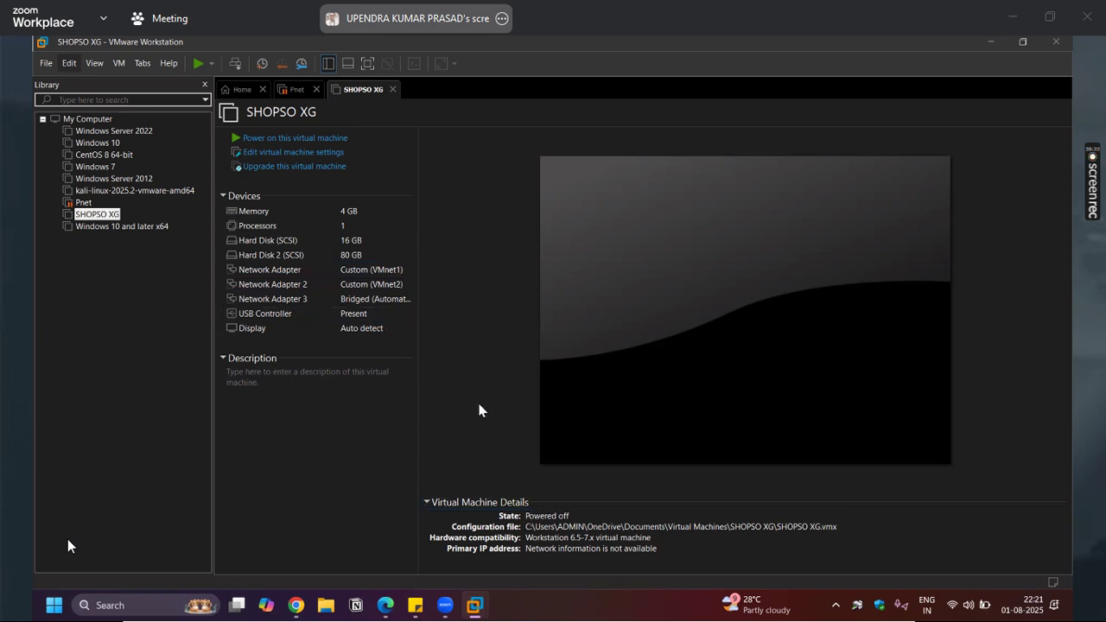
Power on SHOPSO XG and let it boot to the console password prompt, then release input
click(309, 140)
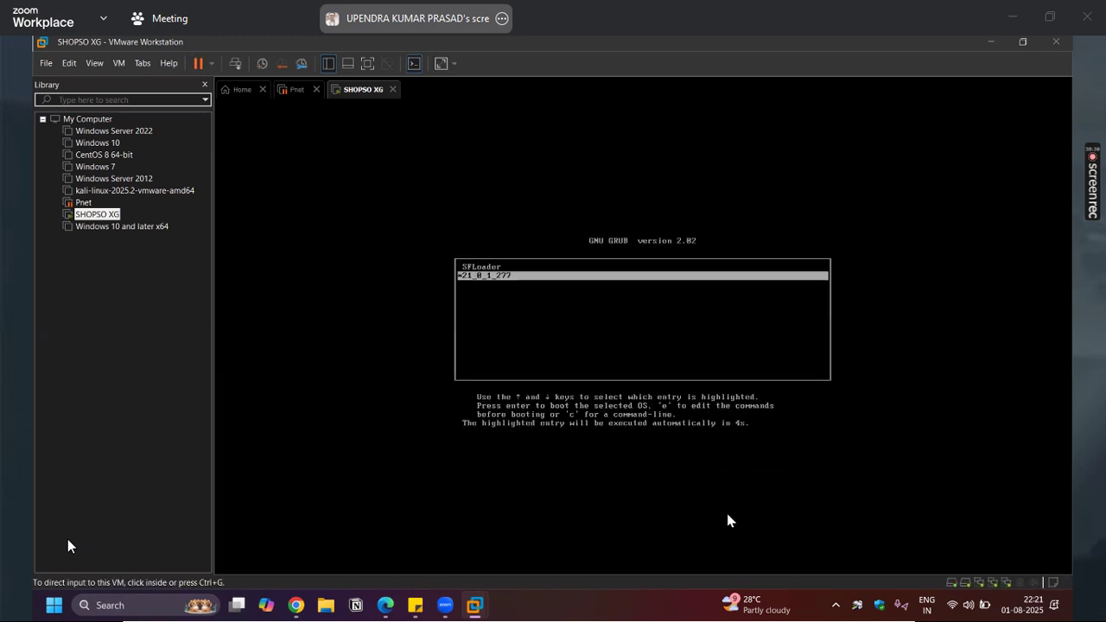
click(521, 350)
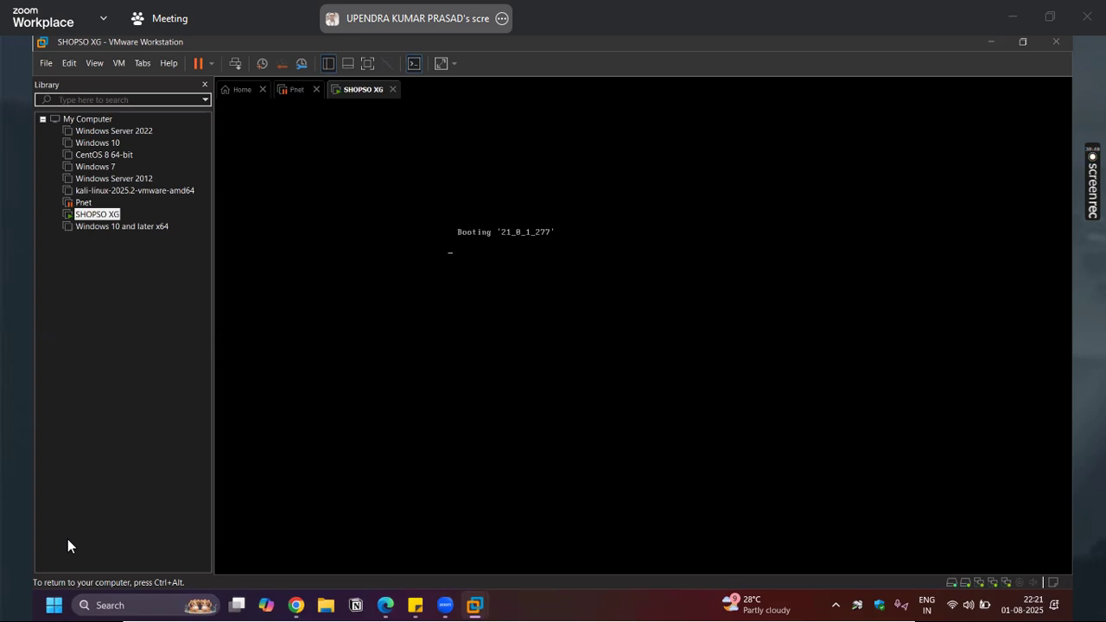
key(ctrl+alt)
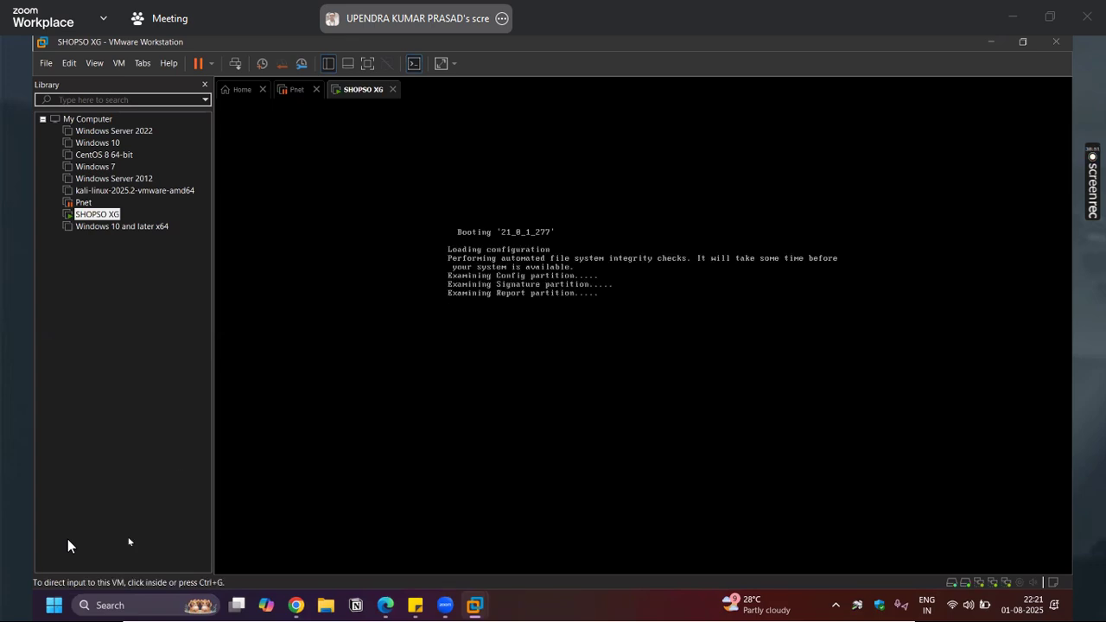
click(95, 64)
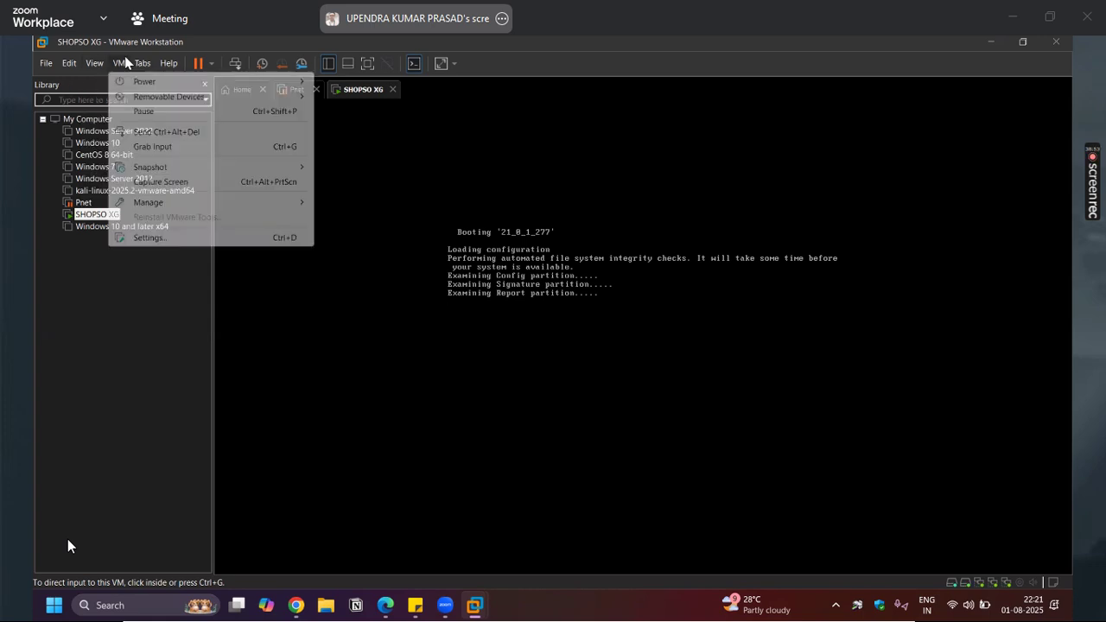
click(181, 38)
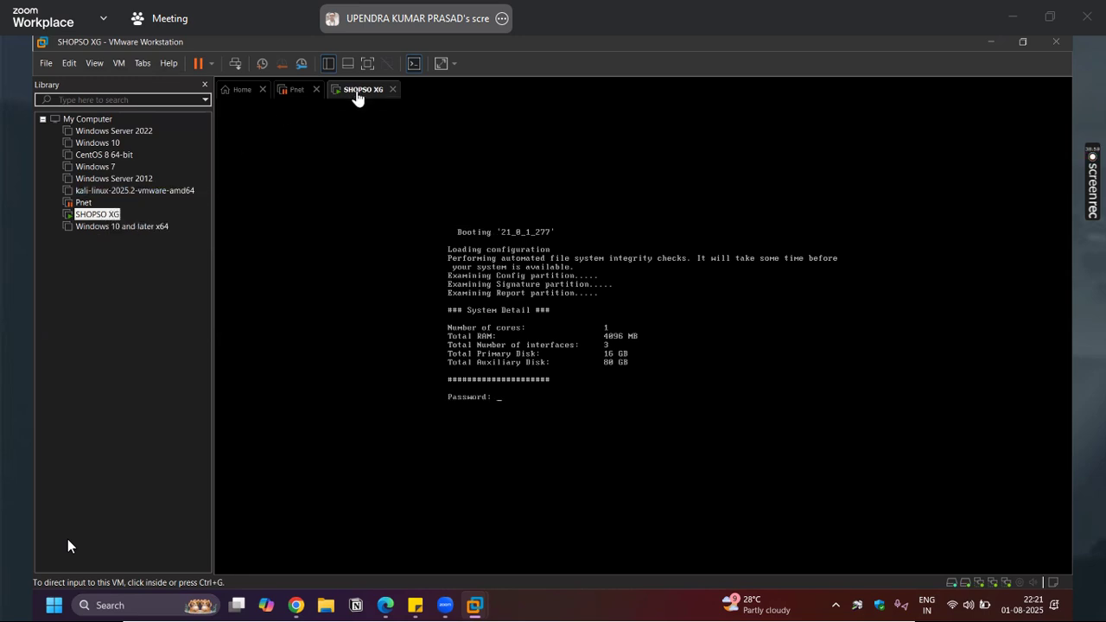
key(super+s)
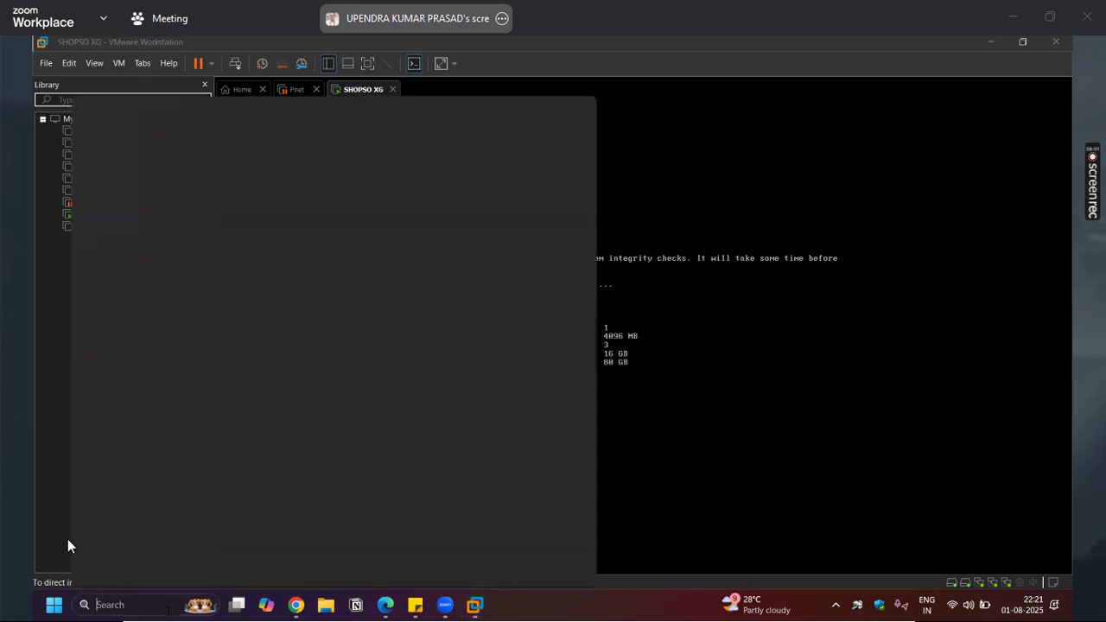
Via ncpa.cpl, tick VMware Bridge Protocol on VMnet1, keeping static IPv4 192.168.227.1/255.255.255.0
text(ncpa.cpl)
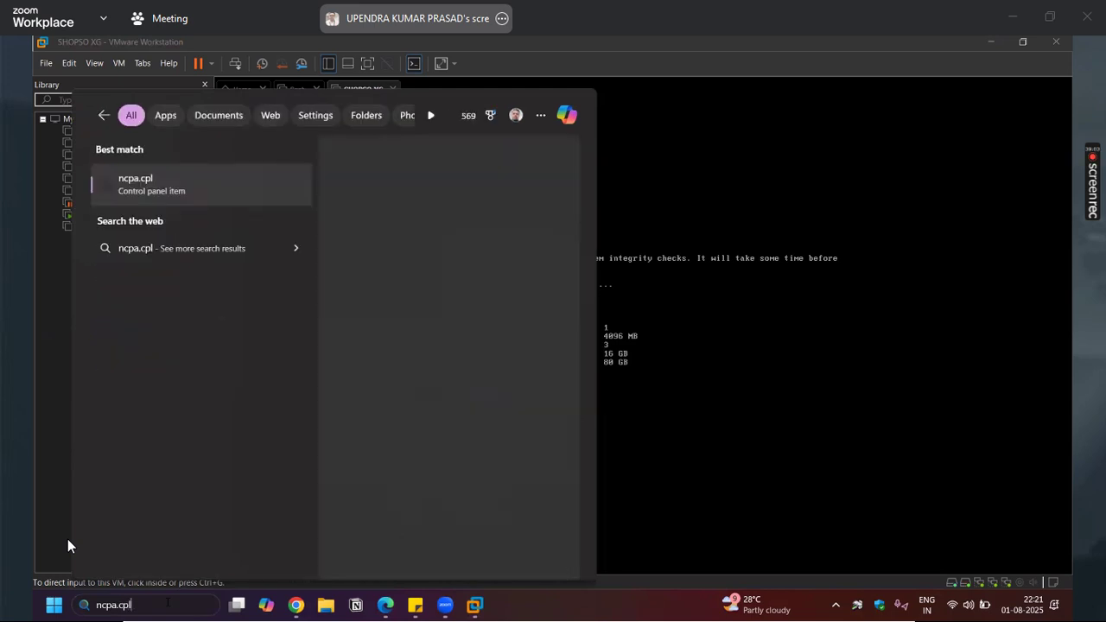
key(Return)
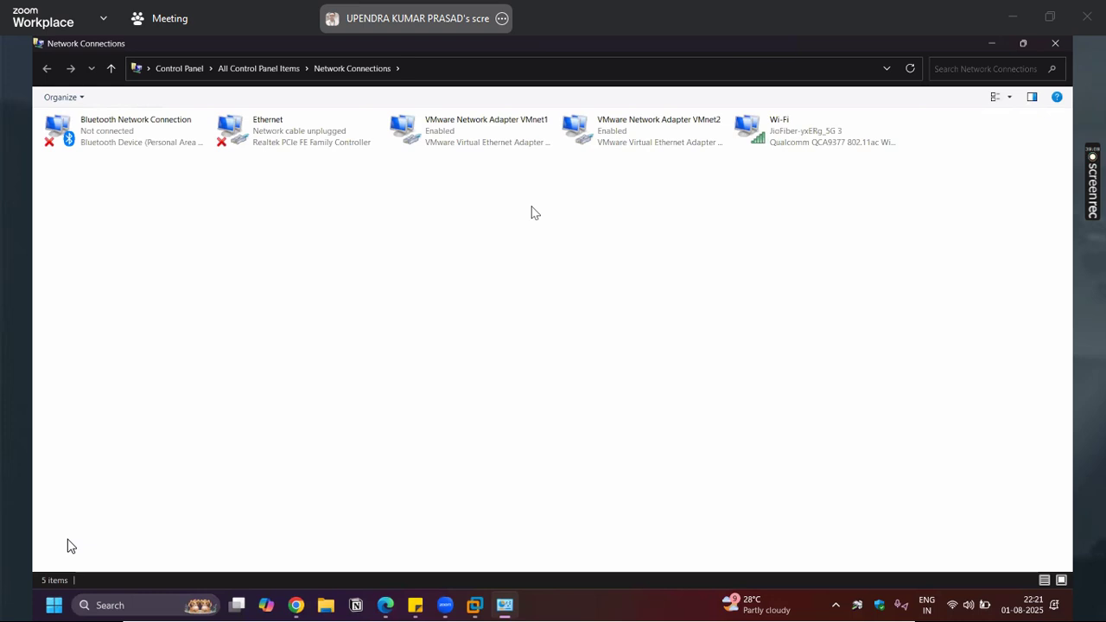
right_click(451, 130)
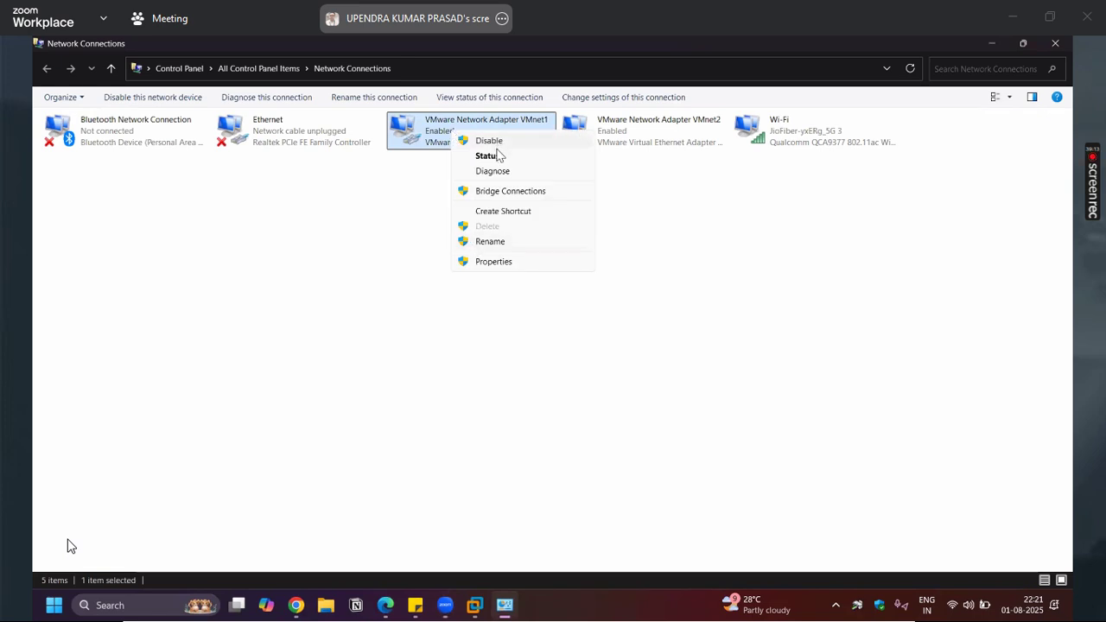
click(493, 262)
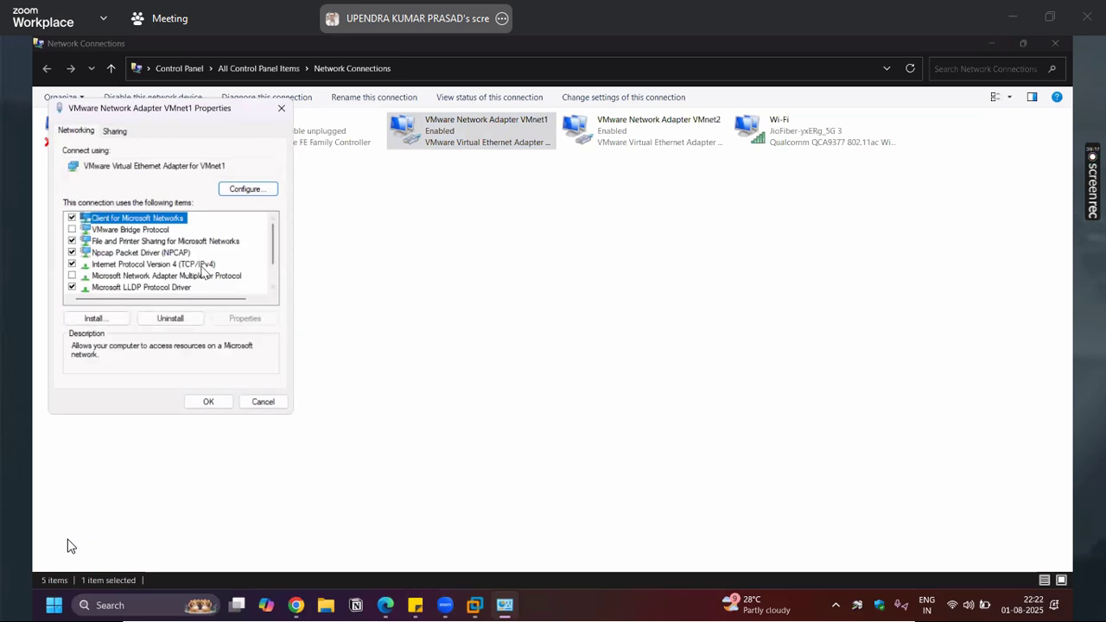
click(206, 264)
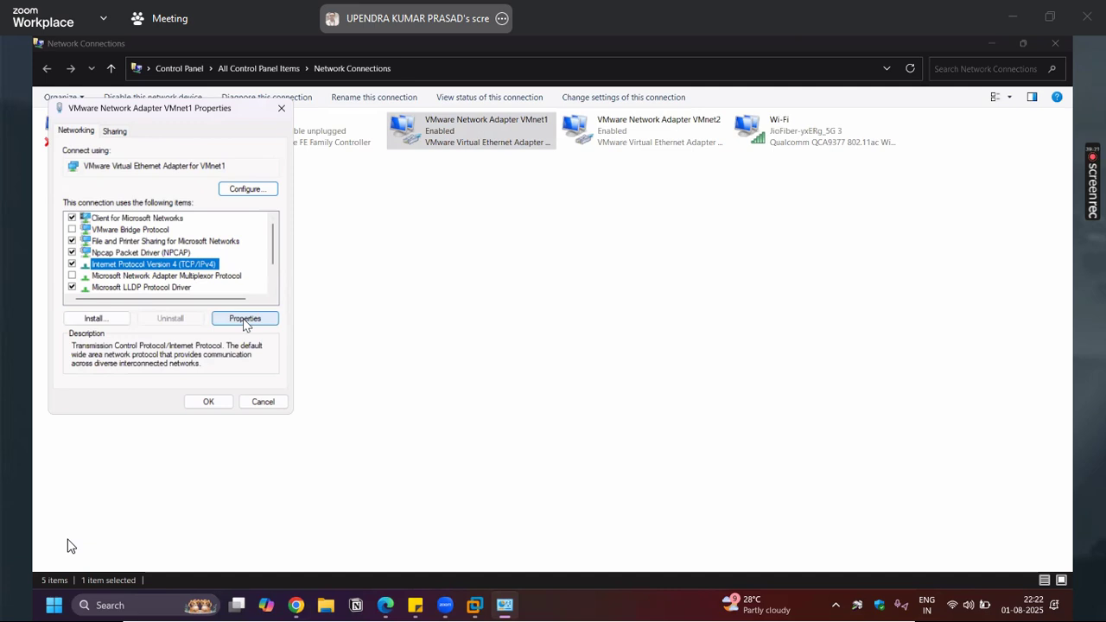
click(71, 230)
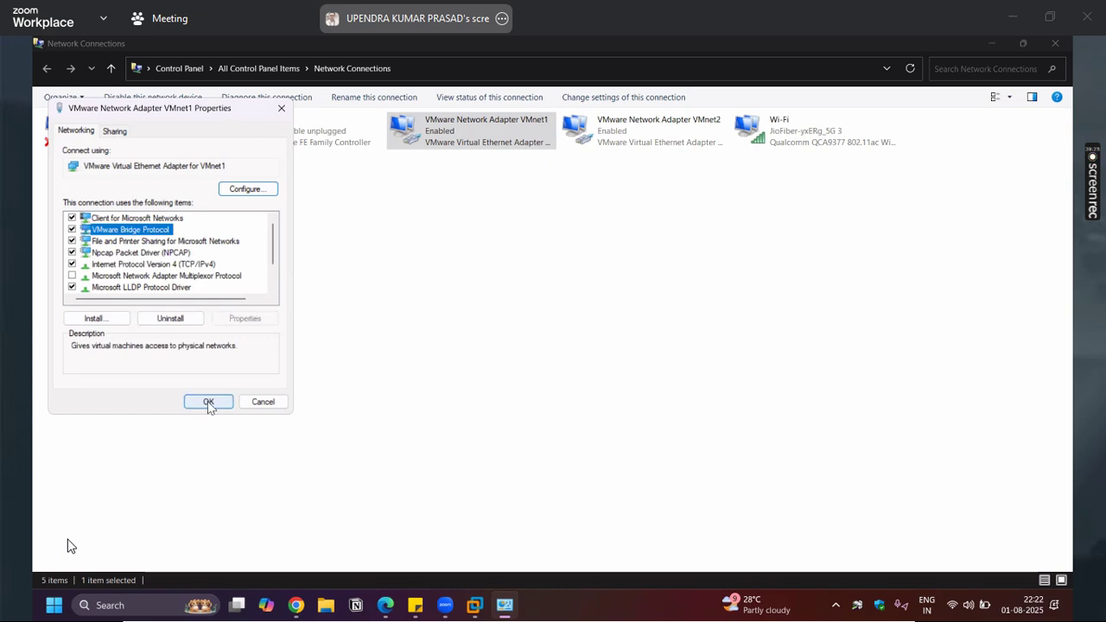
click(208, 266)
double_click(208, 266)
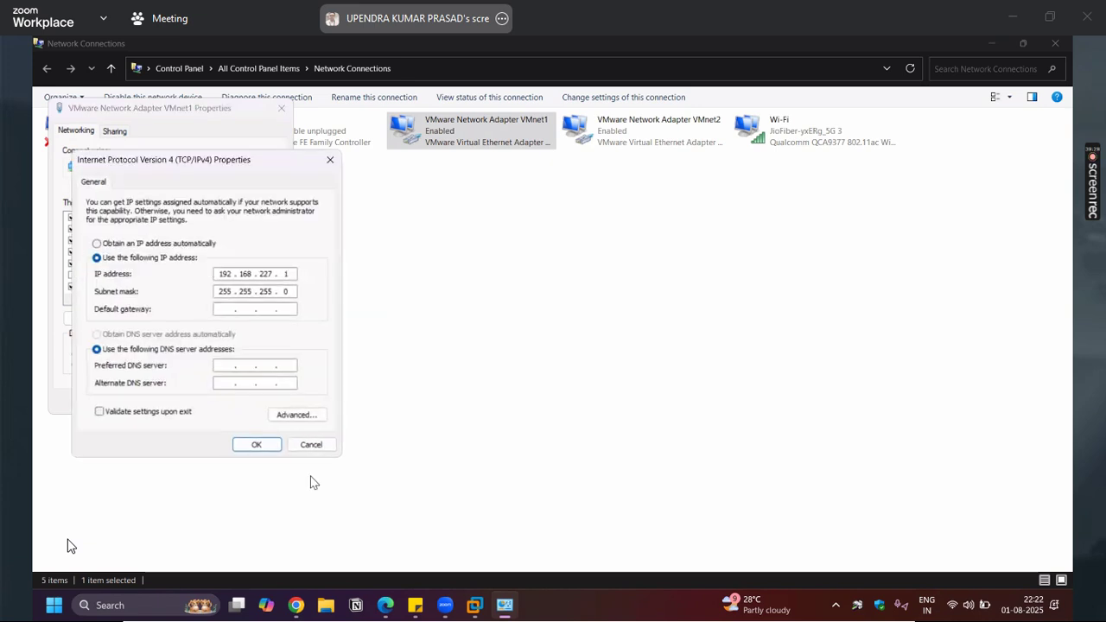
click(310, 445)
click(208, 403)
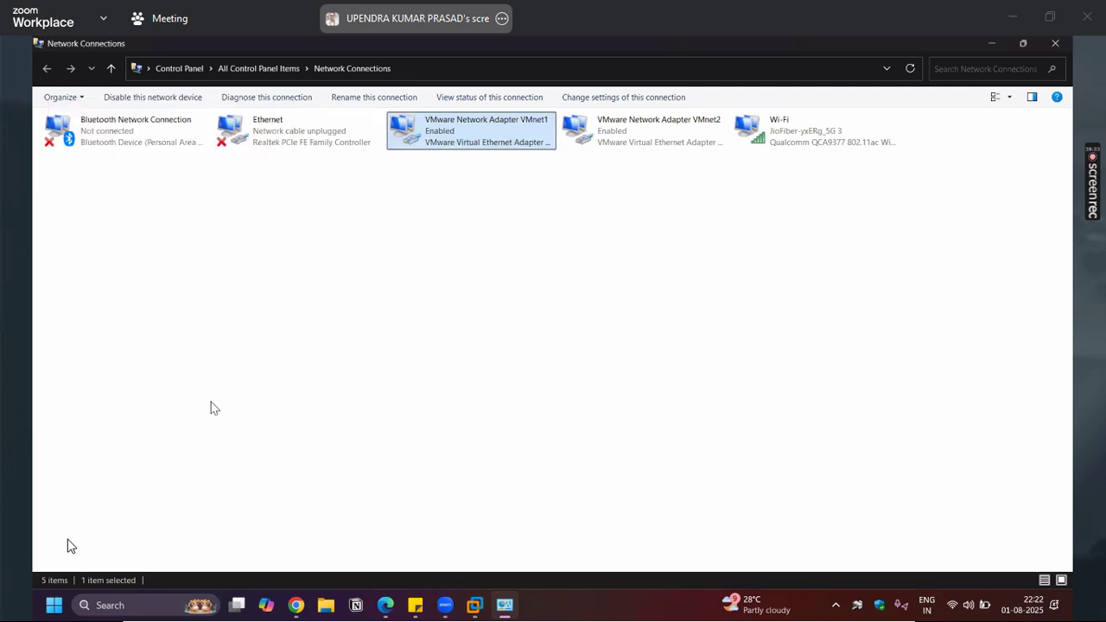
Confirm VMnet1's details show 192.168.227.1 with DHCP off, then bring back the SHOPSO XG window
right_click(475, 141)
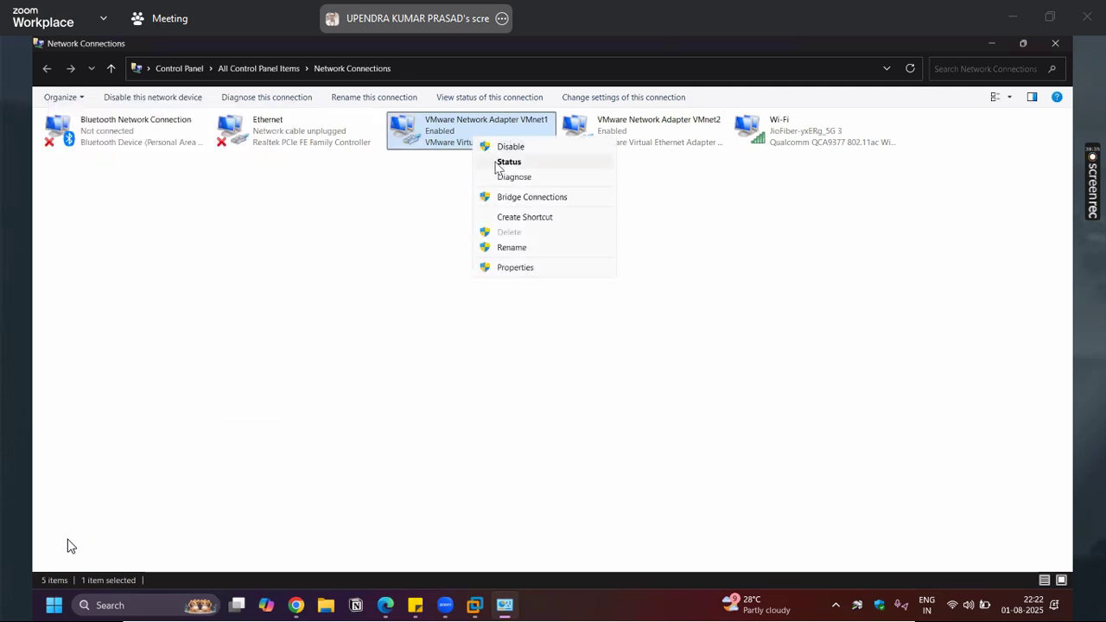
click(501, 162)
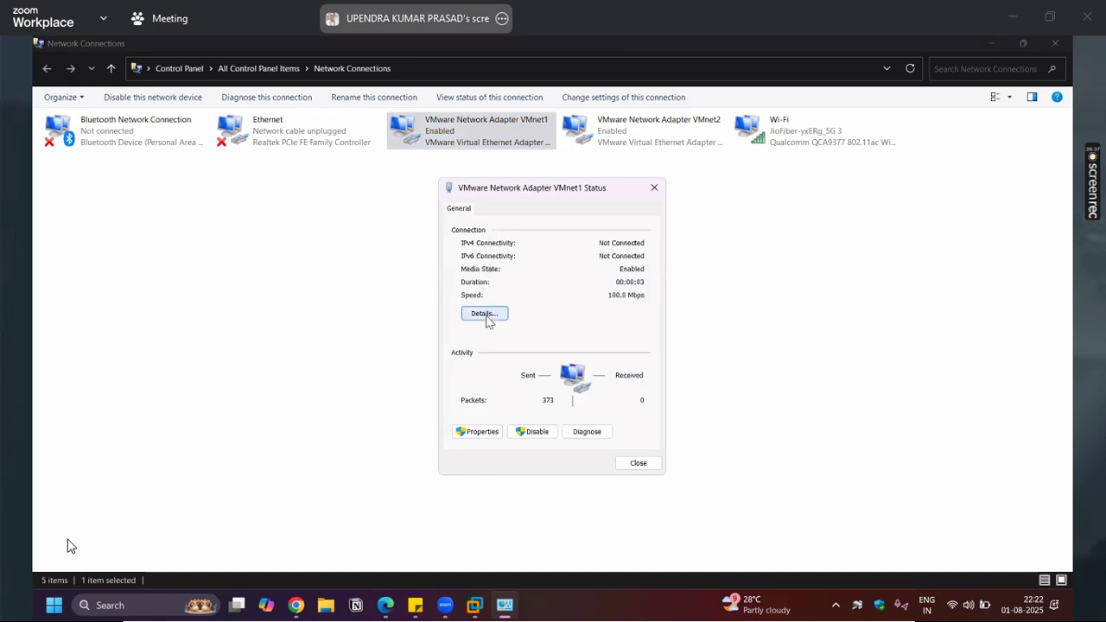
click(484, 313)
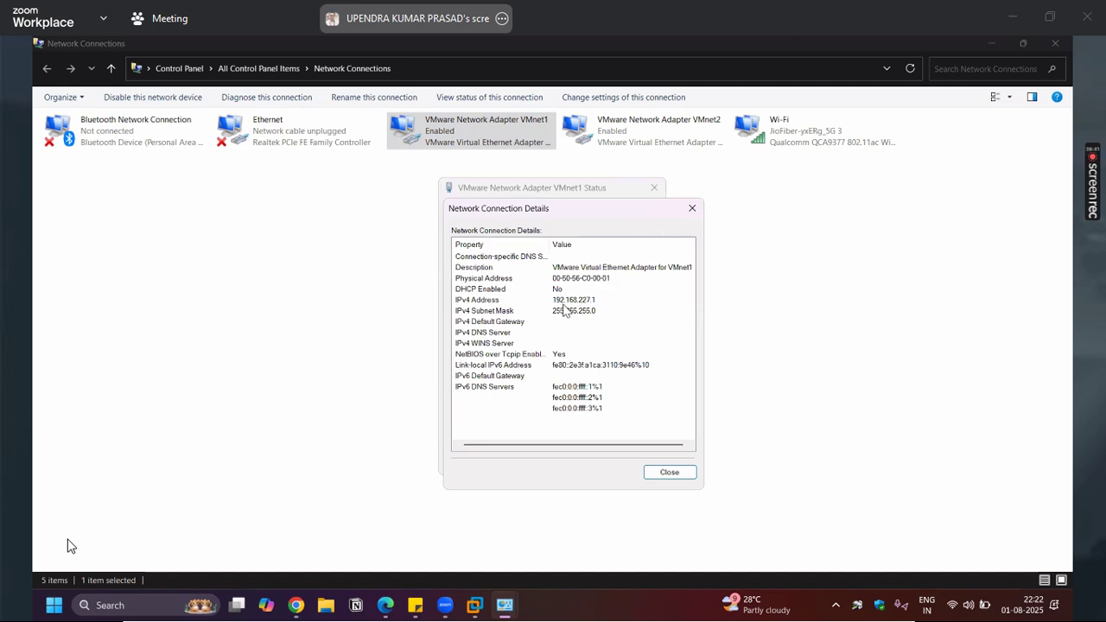
click(692, 209)
click(655, 189)
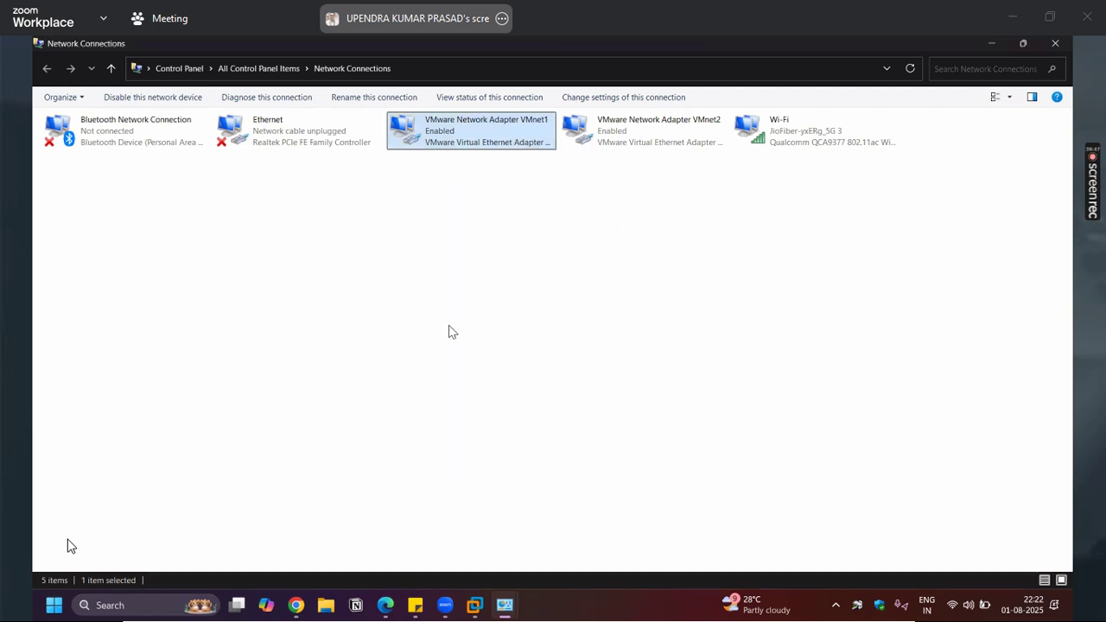
click(475, 602)
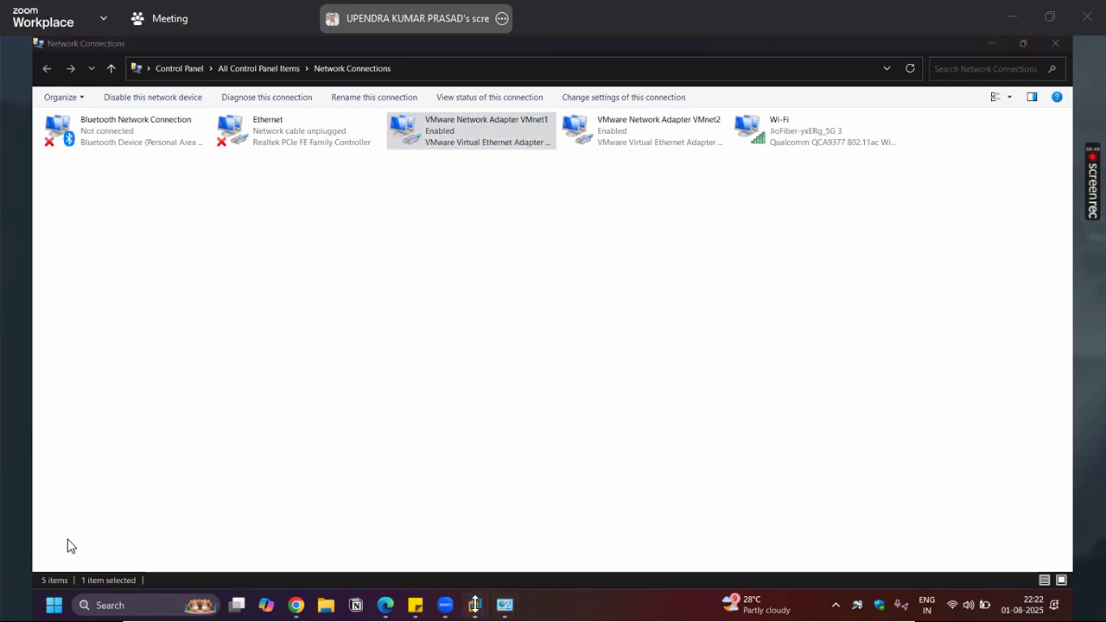
click(529, 517)
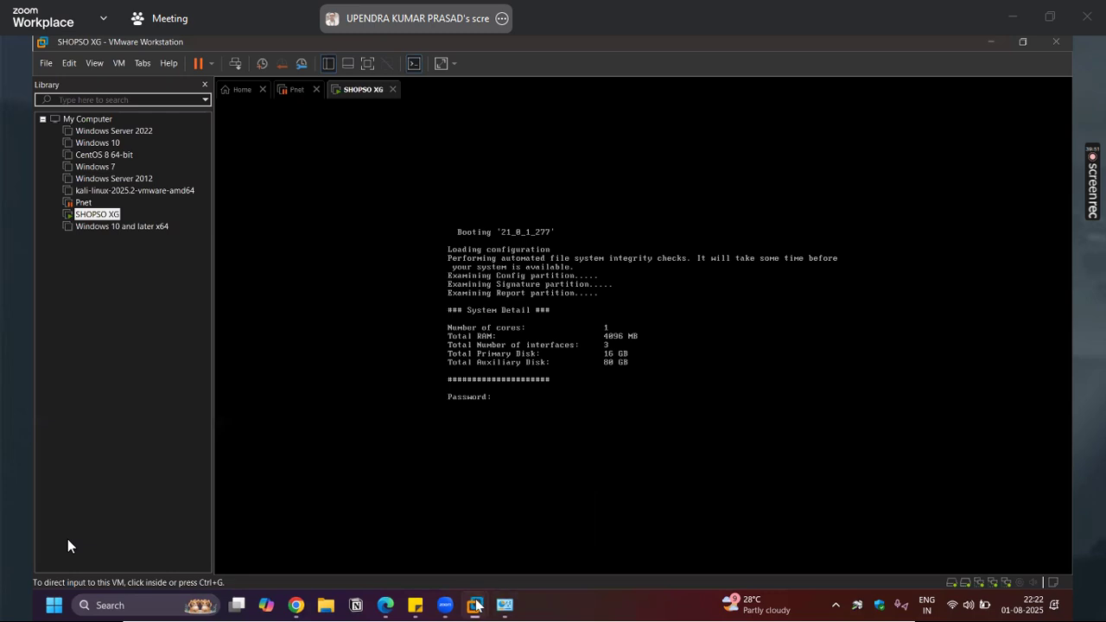
Enter the admin password at the SHOPSO XG console, retrying once, to reach the SFOS Main Menu
click(576, 388)
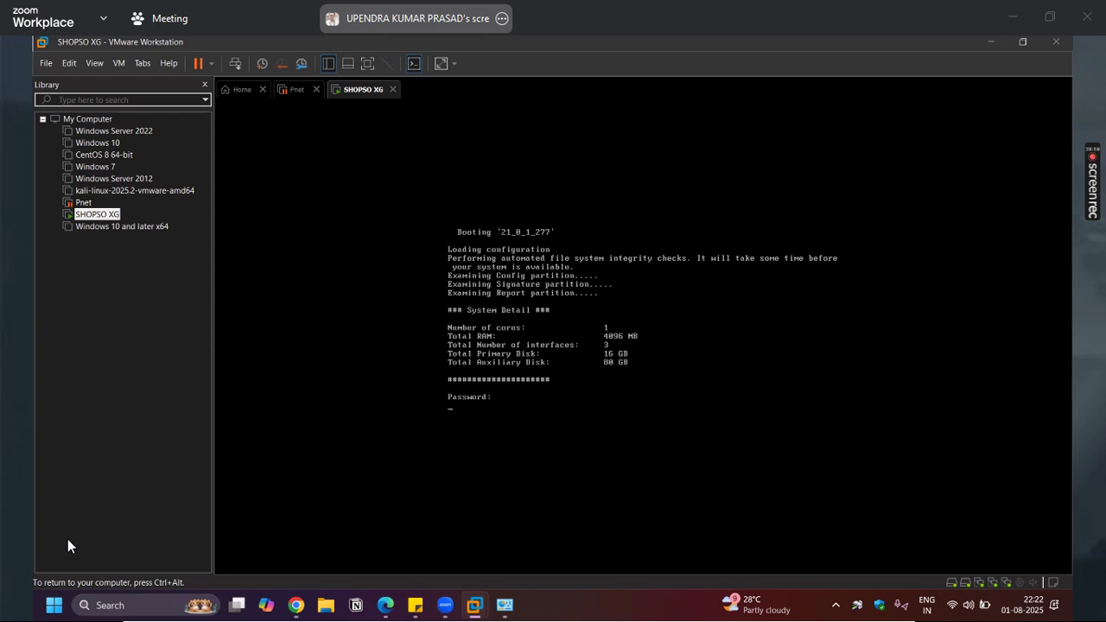
key(Return)
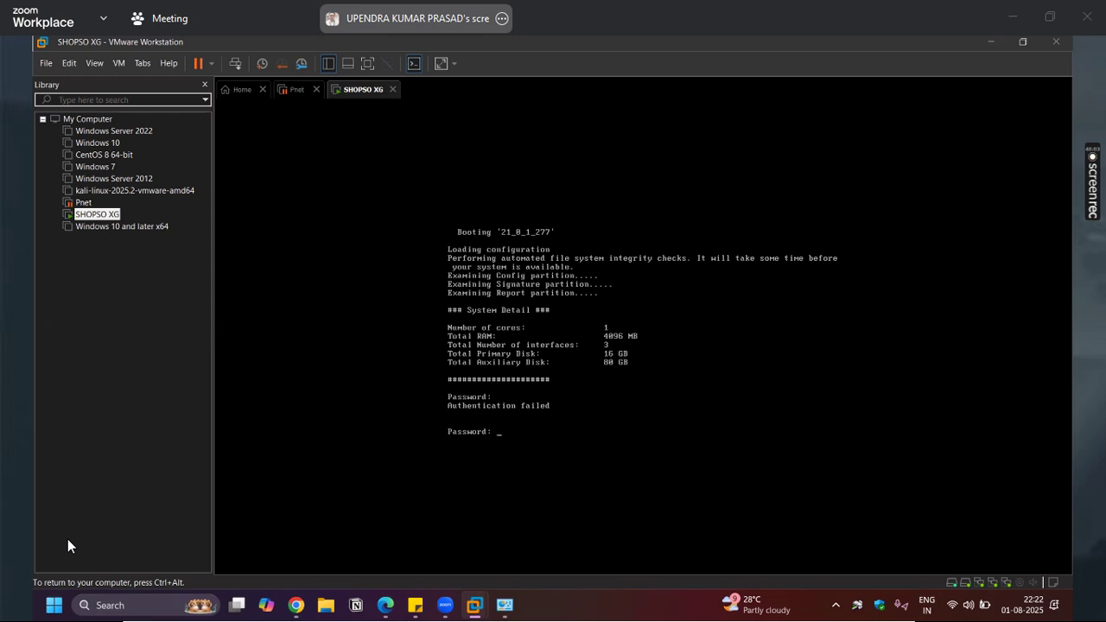
key(Return)
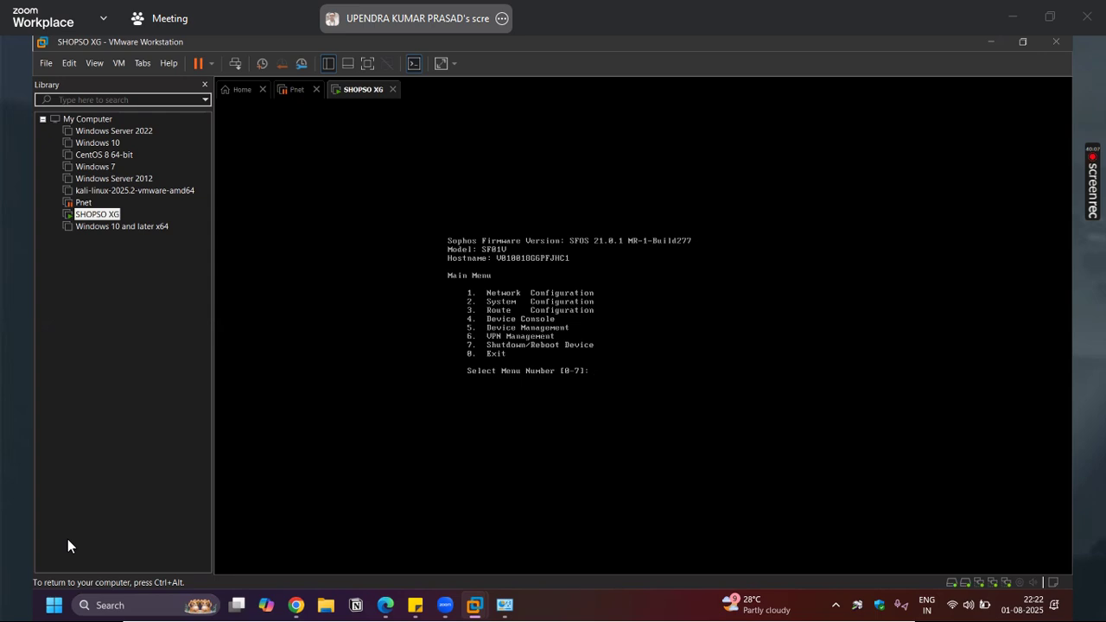
Under Network Configuration > Interface Configuration, confirm a new PortA IPv4 address and begin entering 192.168
key(Return)
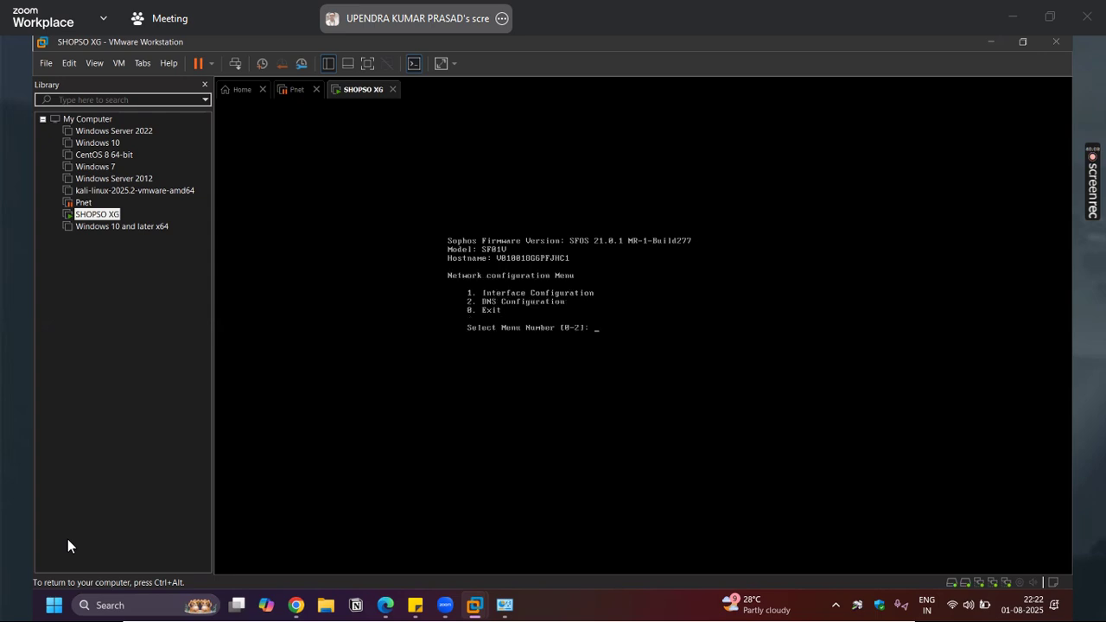
key(Return)
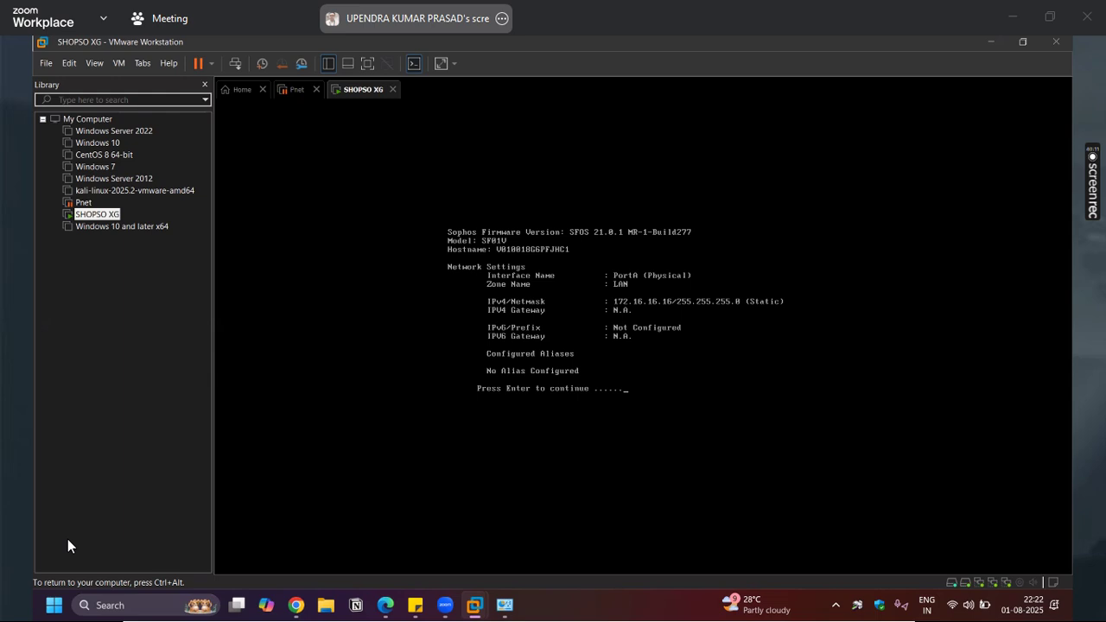
key(Return)
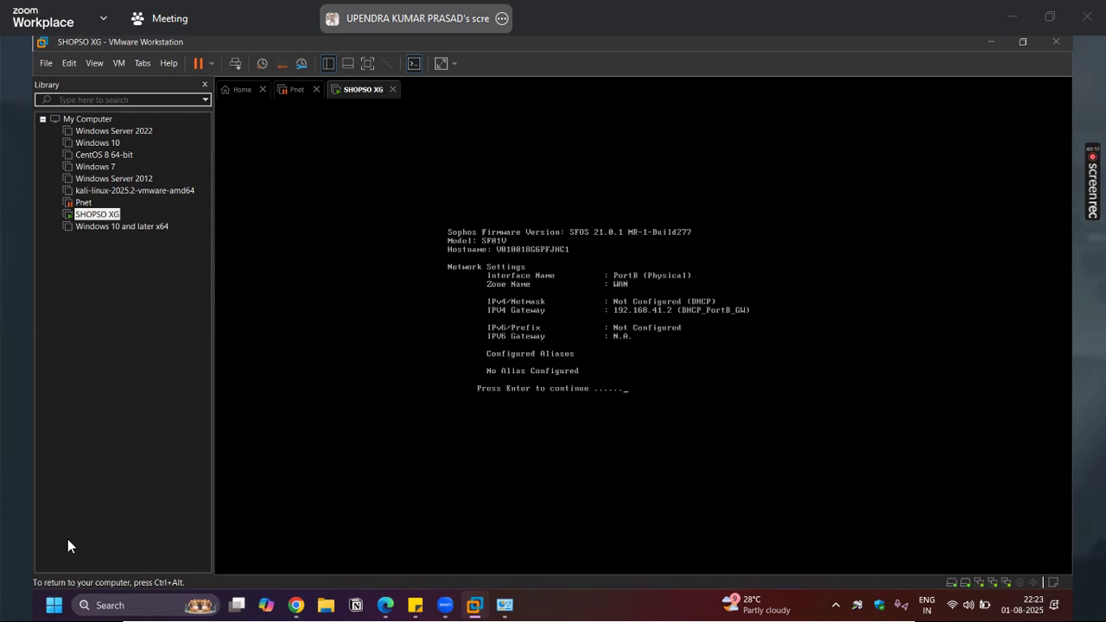
key(Return)
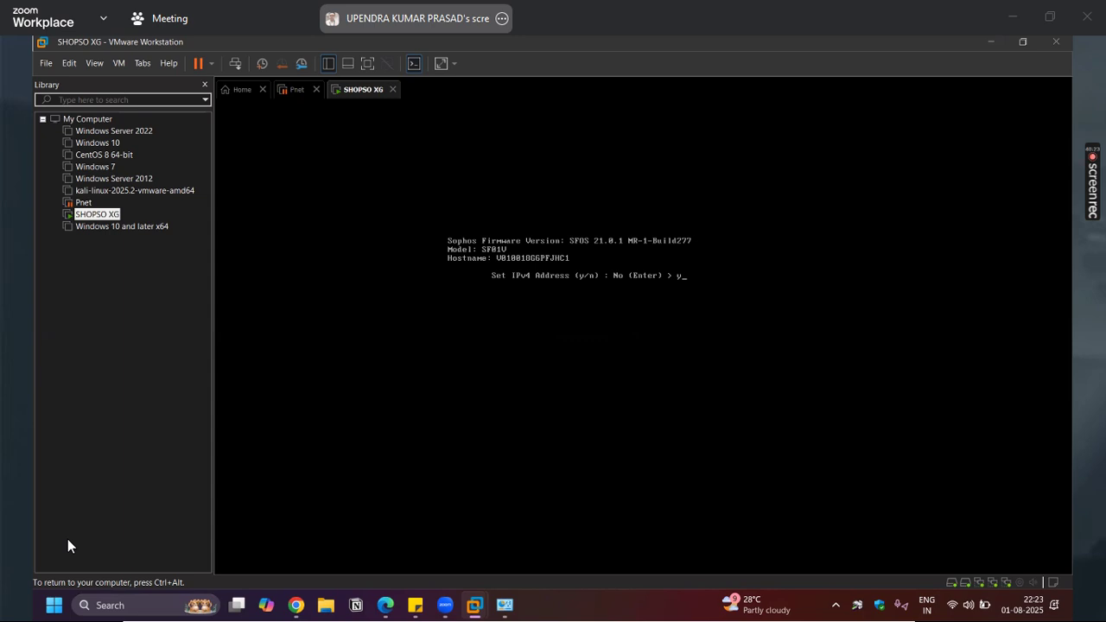
text(y)
key(Return)
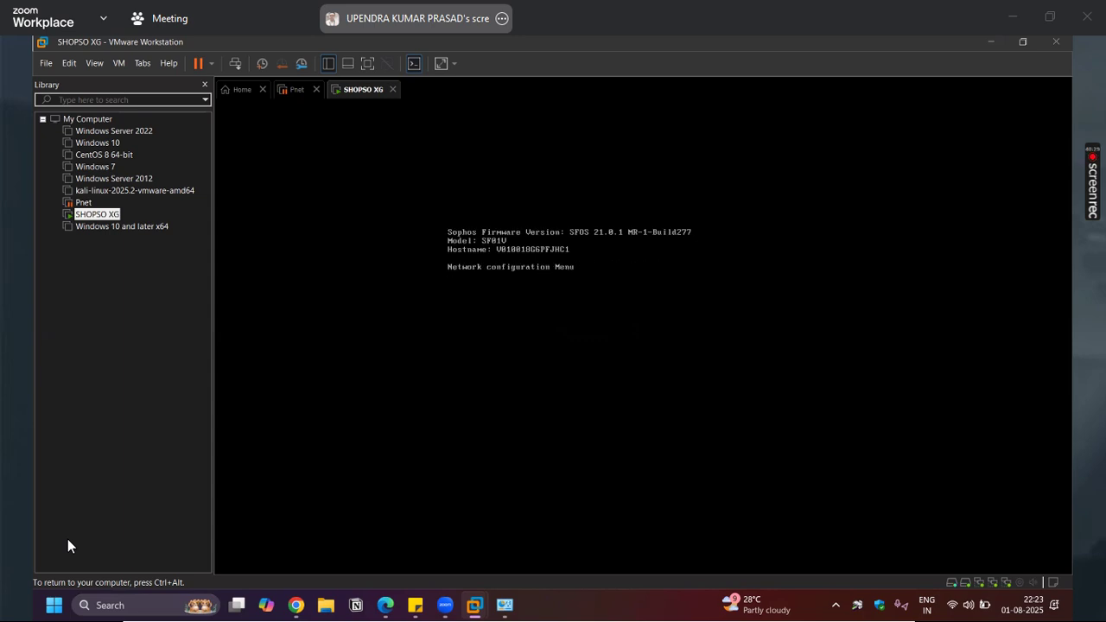
text(192.168.)
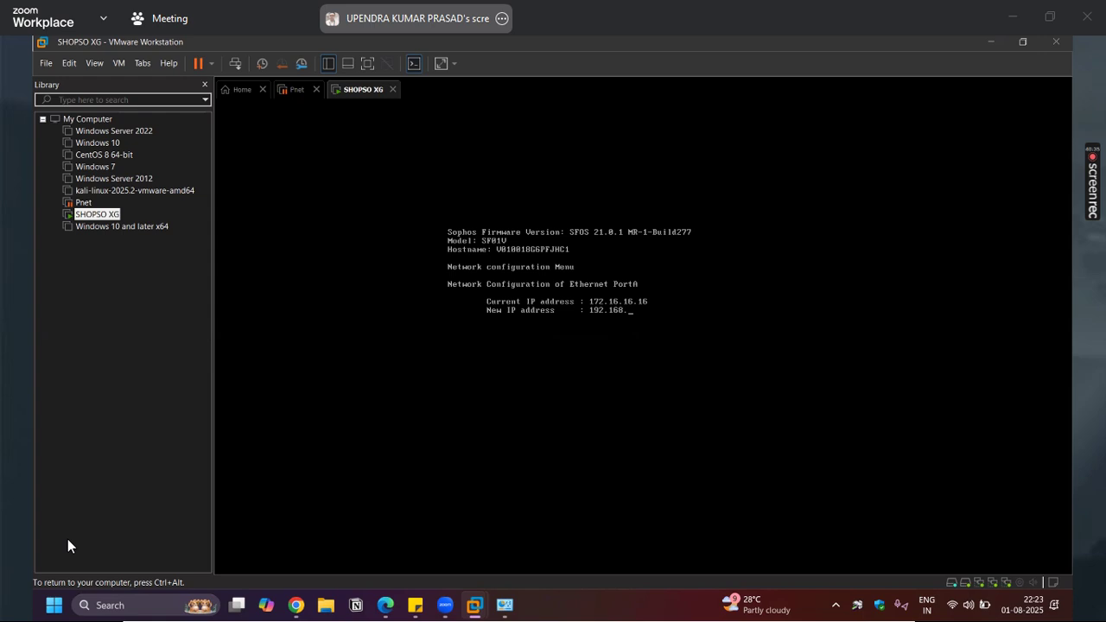
key(ctrl+alt)
Look up the VMnet1 adapter's details (IPv4 192.168.227.1, mask 255.255.255.0), then close them
click(505, 605)
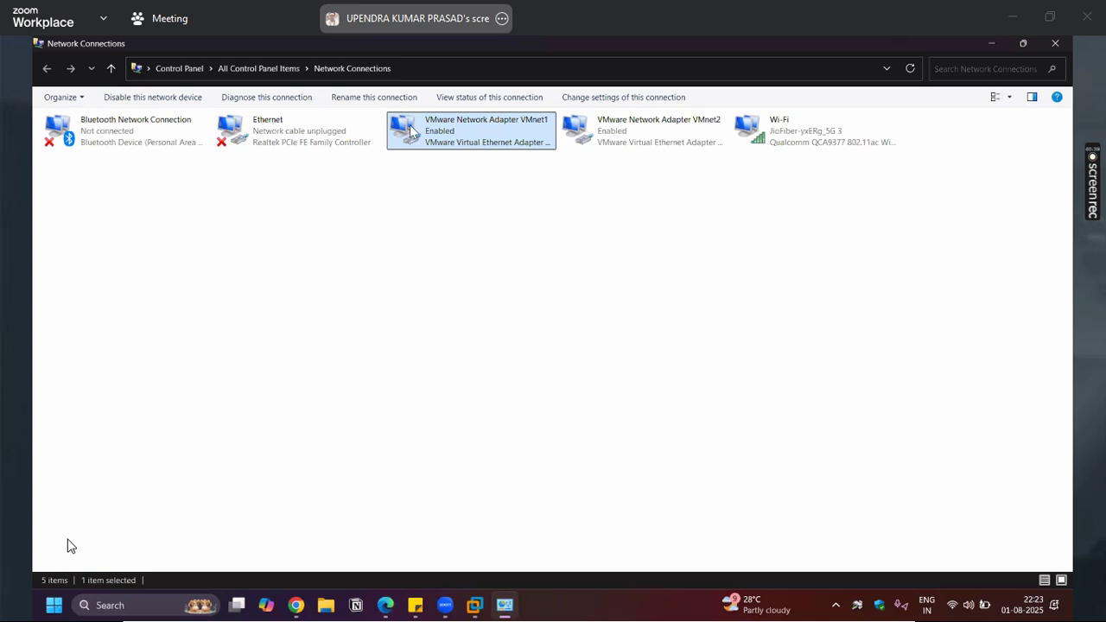
click(442, 216)
click(441, 137)
right_click(440, 137)
click(497, 157)
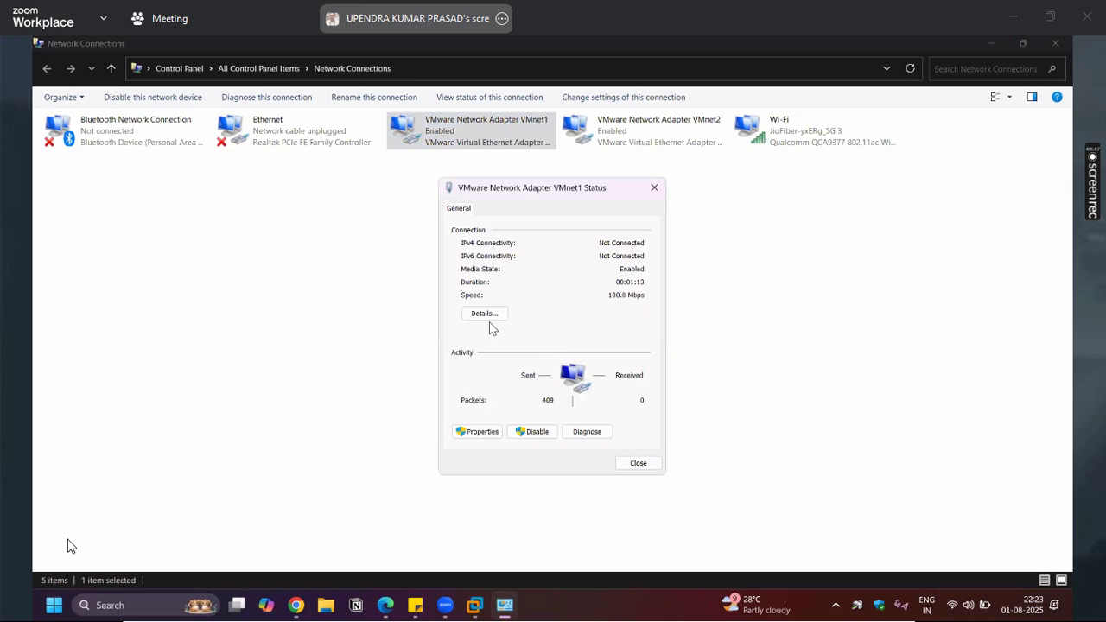
click(487, 314)
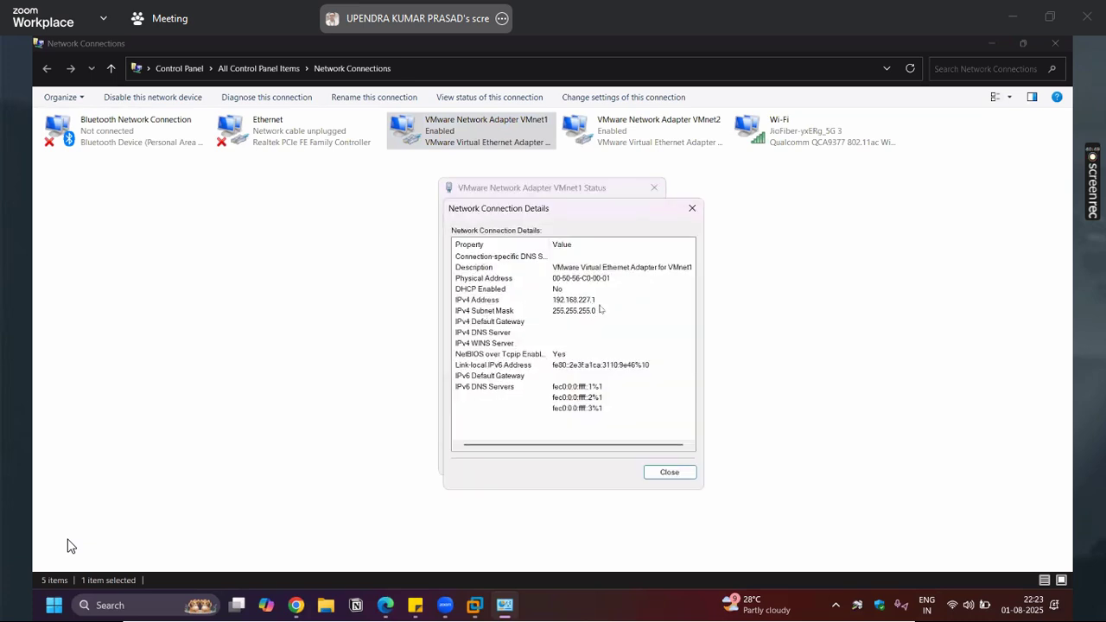
click(659, 472)
click(640, 465)
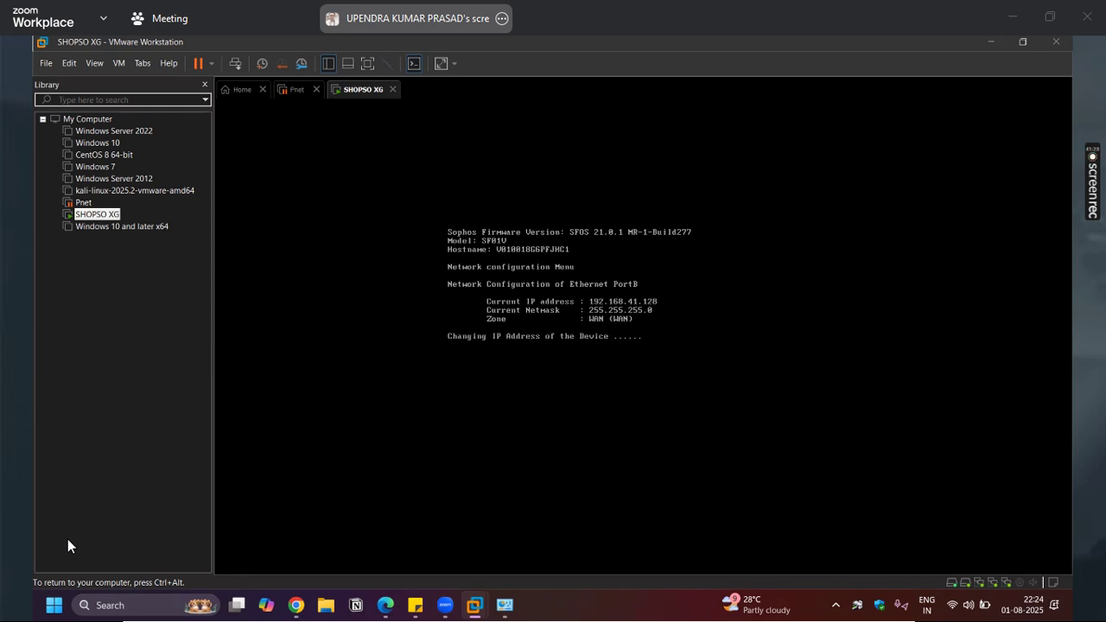
Release the firewall VM, launch Command Prompt and run 'ping 192.168.227.10 -t'
key(ctrl+alt)
key(super)
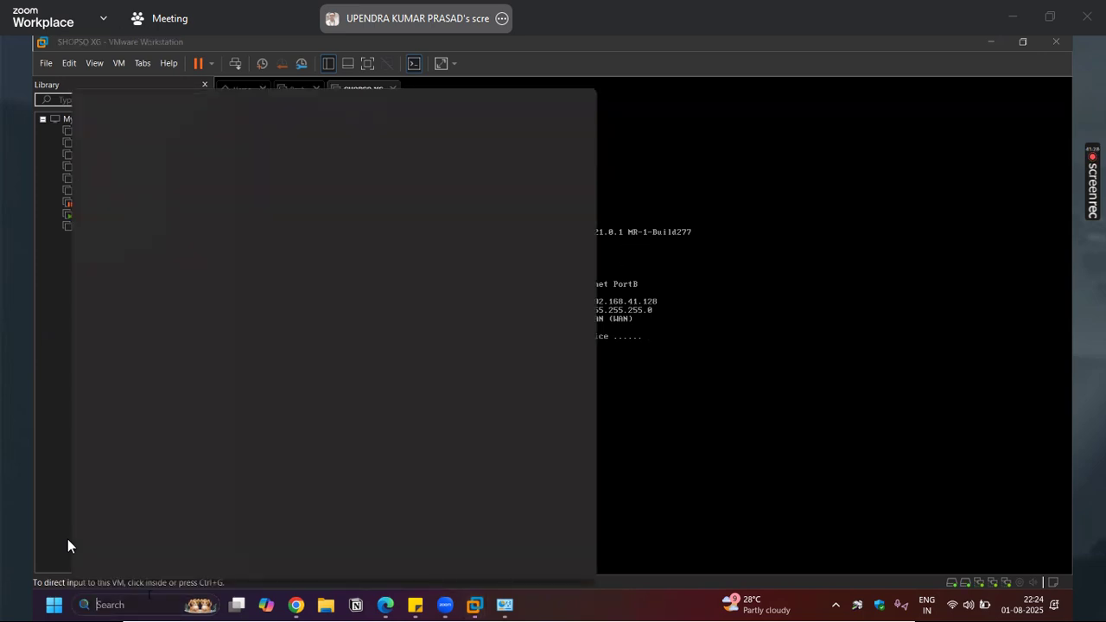
text(cmd)
key(Return)
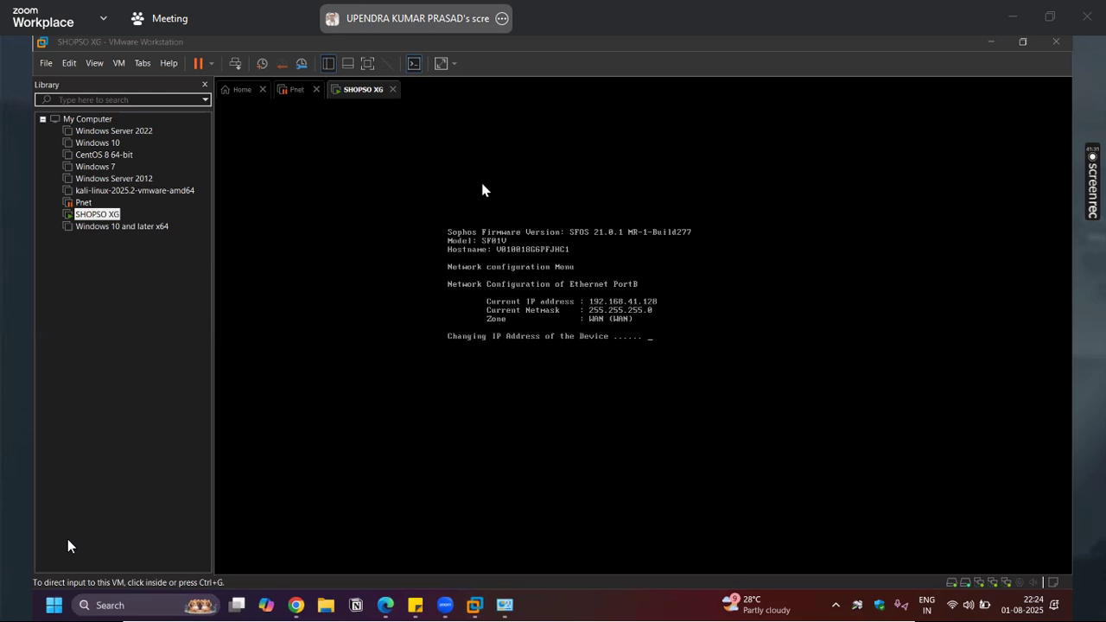
text(ping 1)
text(9)
key(BackSpace)
text(92.168.227.10 -t)
key(Return)
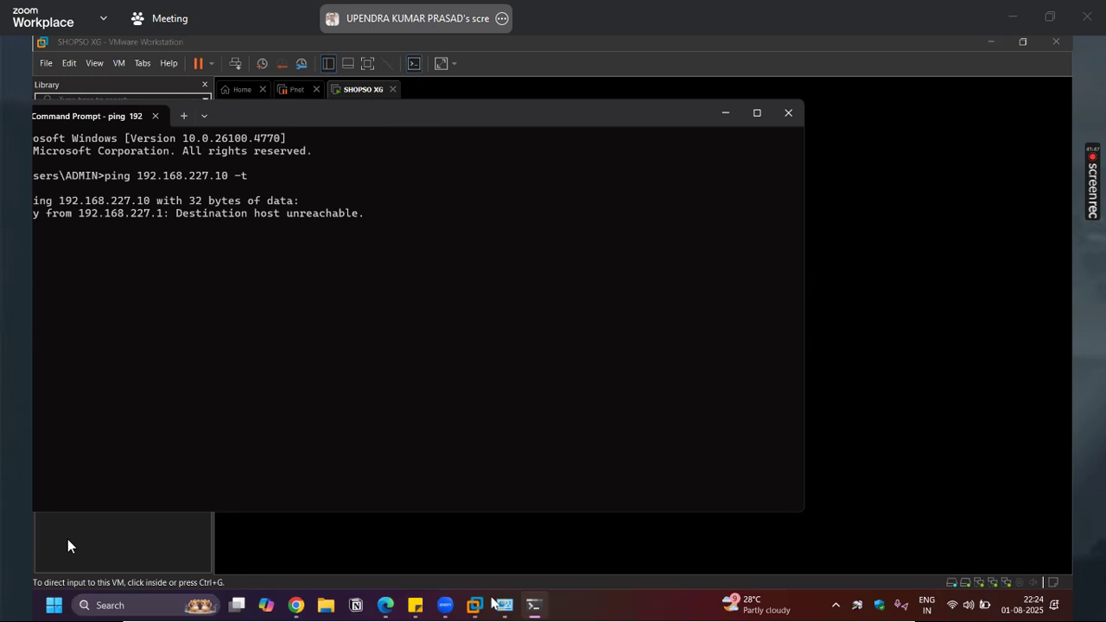
Arrange the ping window and the shrunken VMware window so both are visible side by side
mouse_move(474, 605)
click(530, 541)
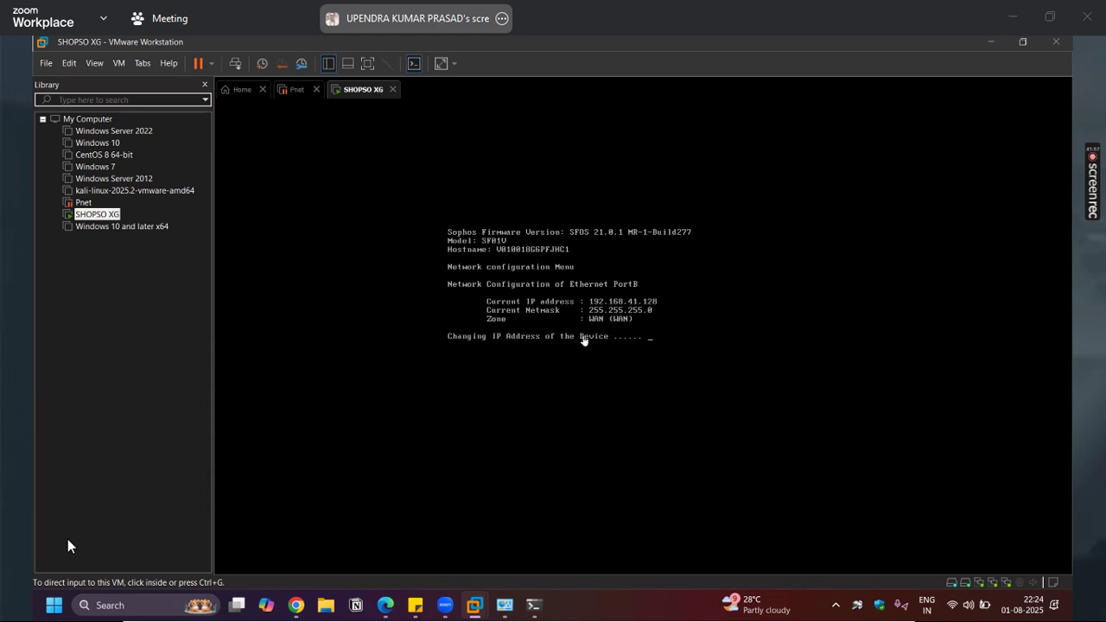
key(ctrl+g)
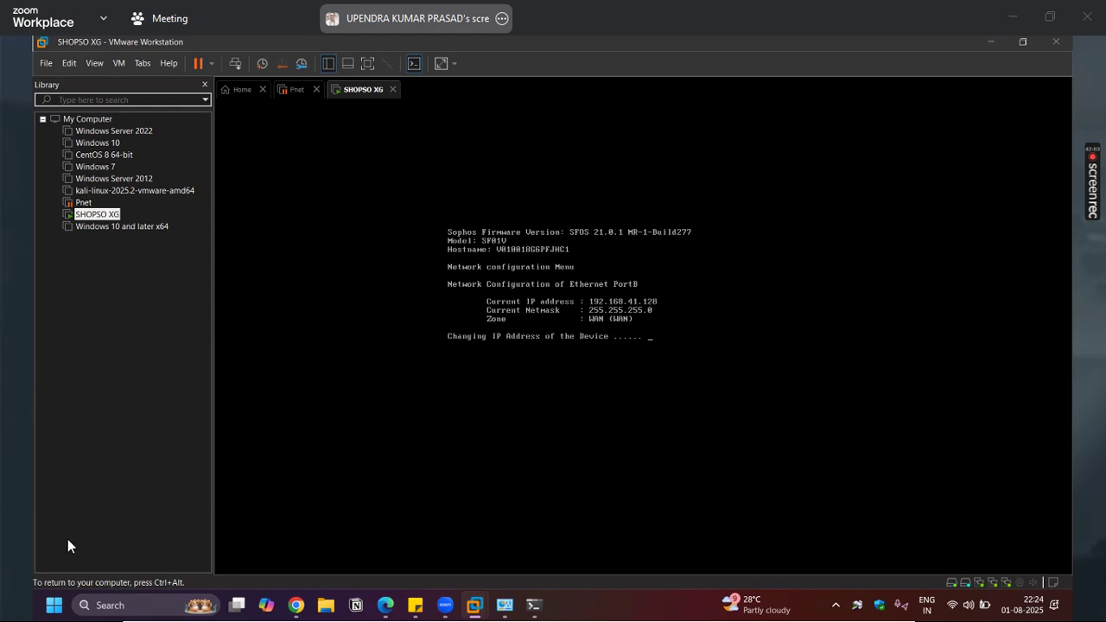
key(ctrl+alt)
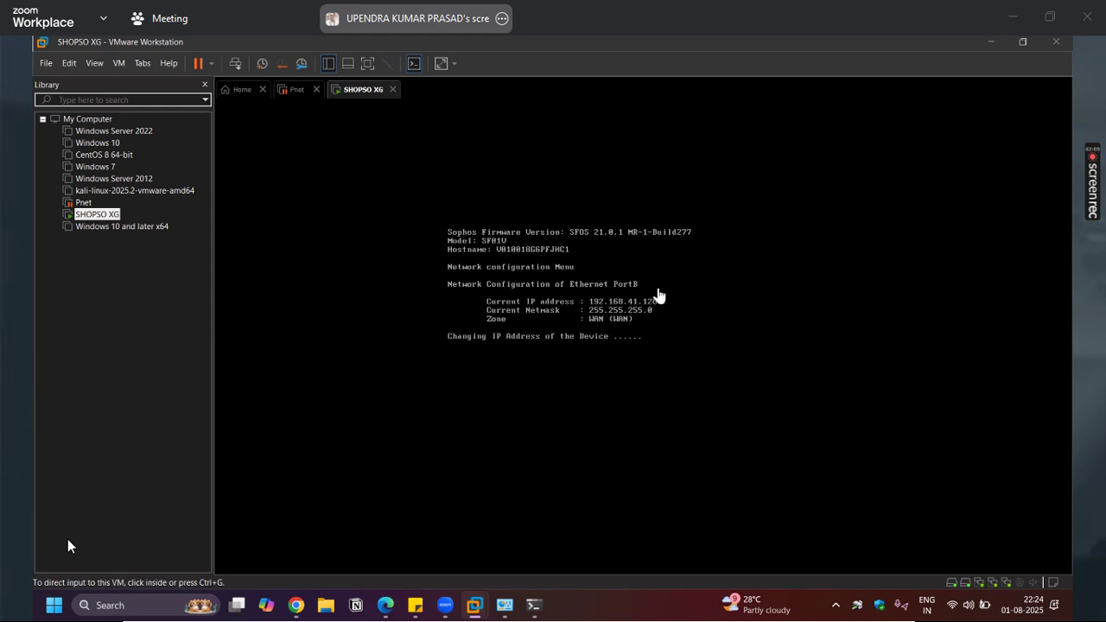
click(533, 608)
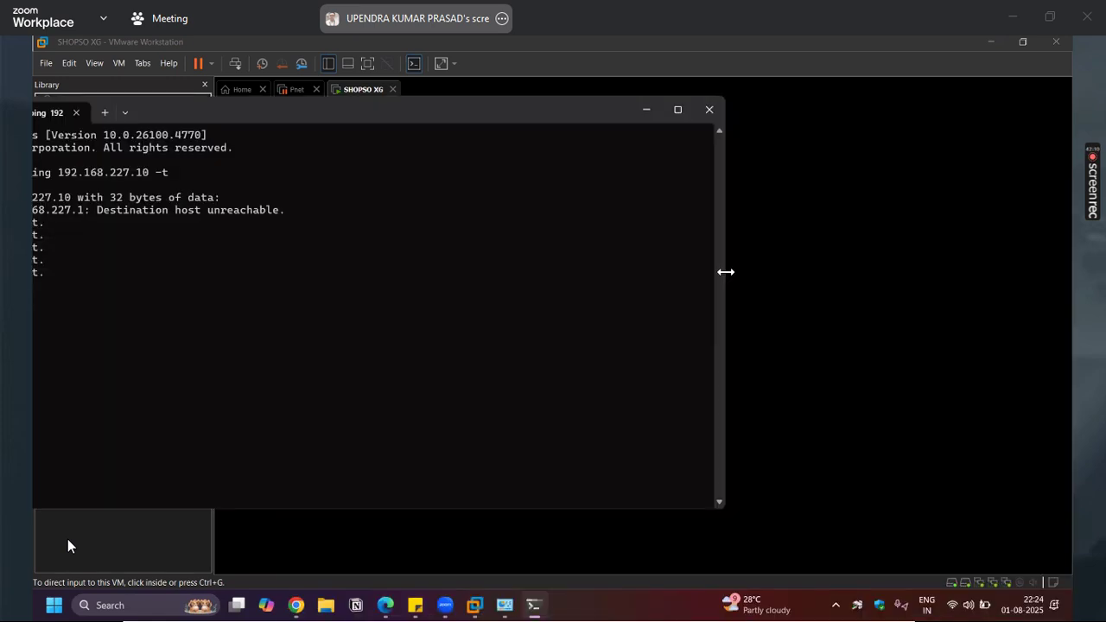
drag(726, 272, 239, 272)
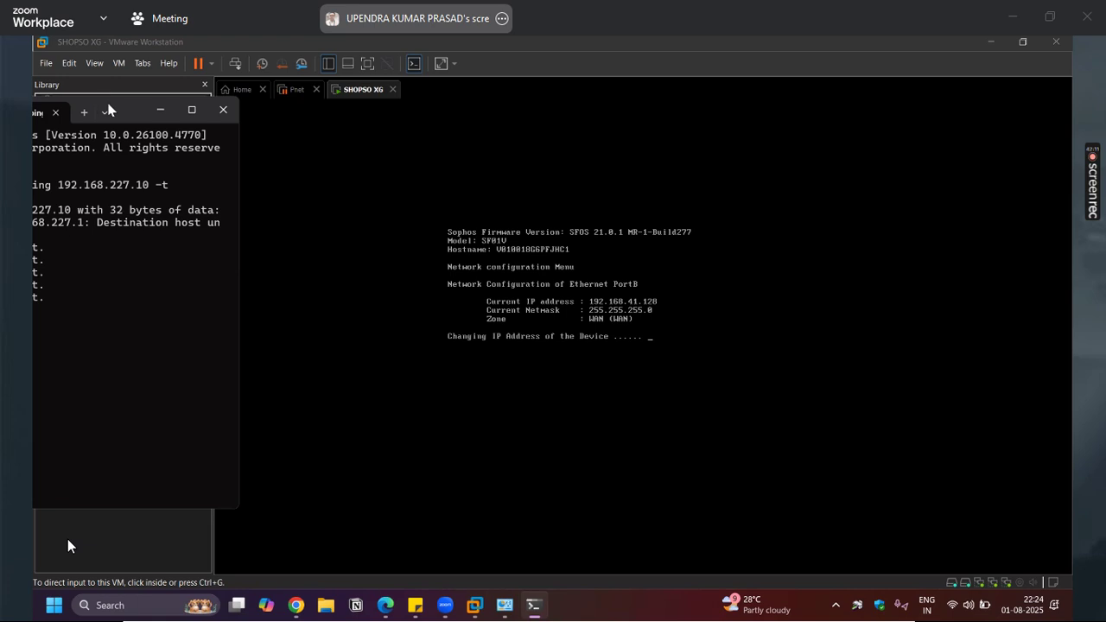
drag(116, 102, 226, 102)
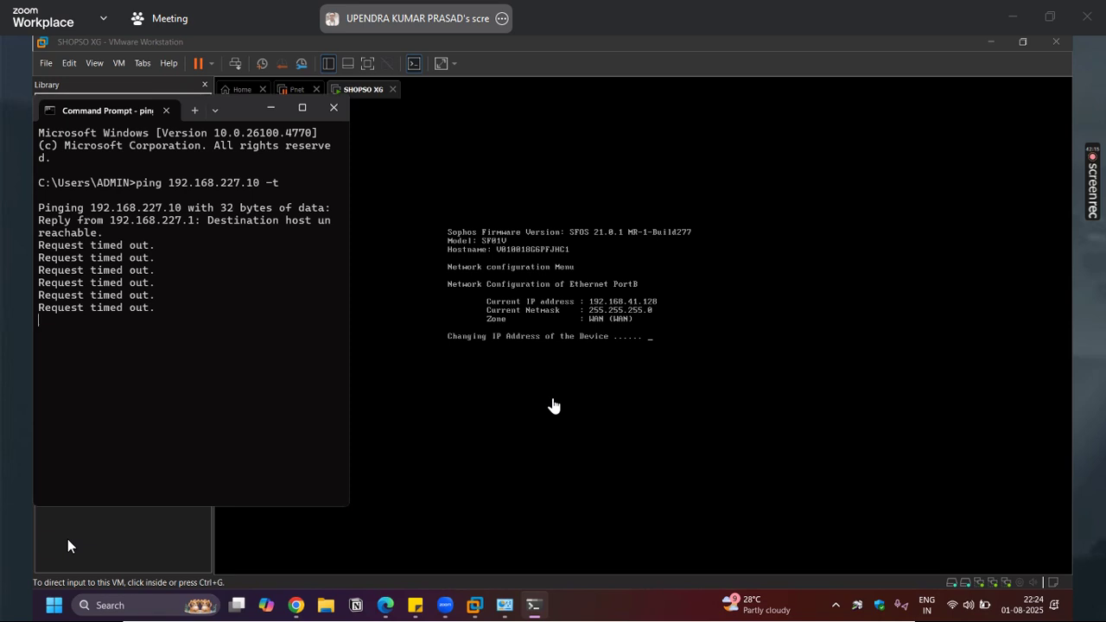
click(635, 348)
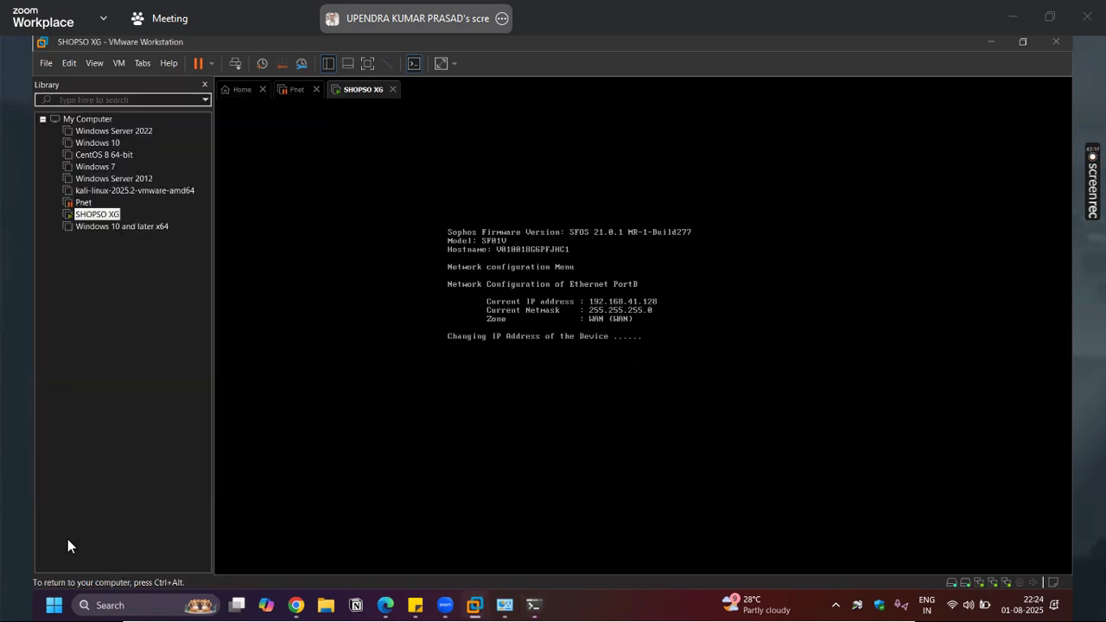
key(ctrl+alt)
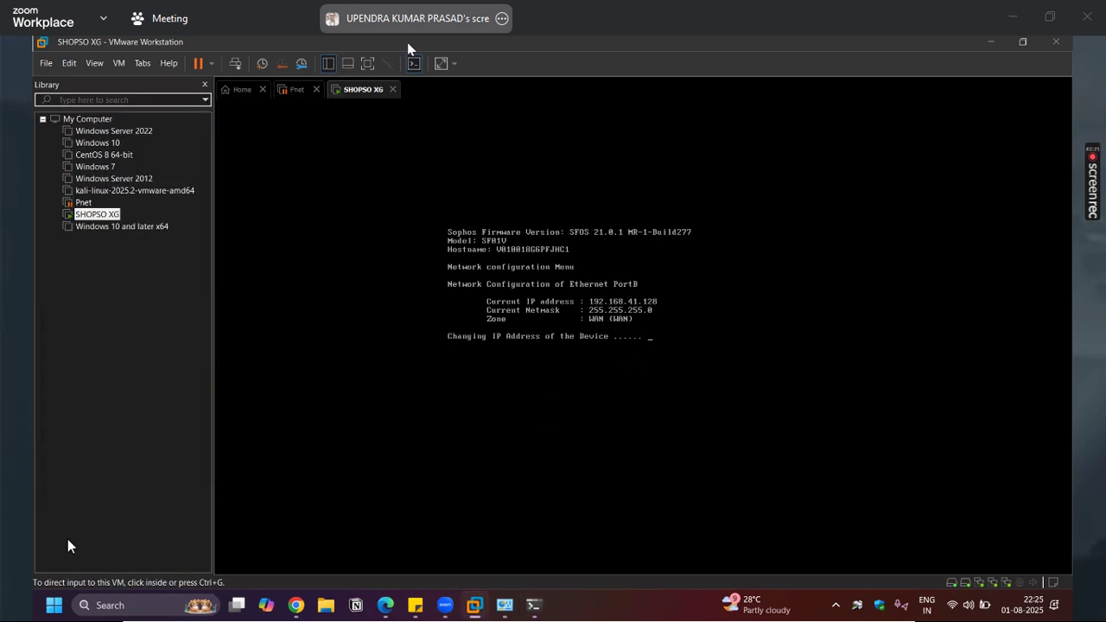
double_click(409, 43)
click(749, 313)
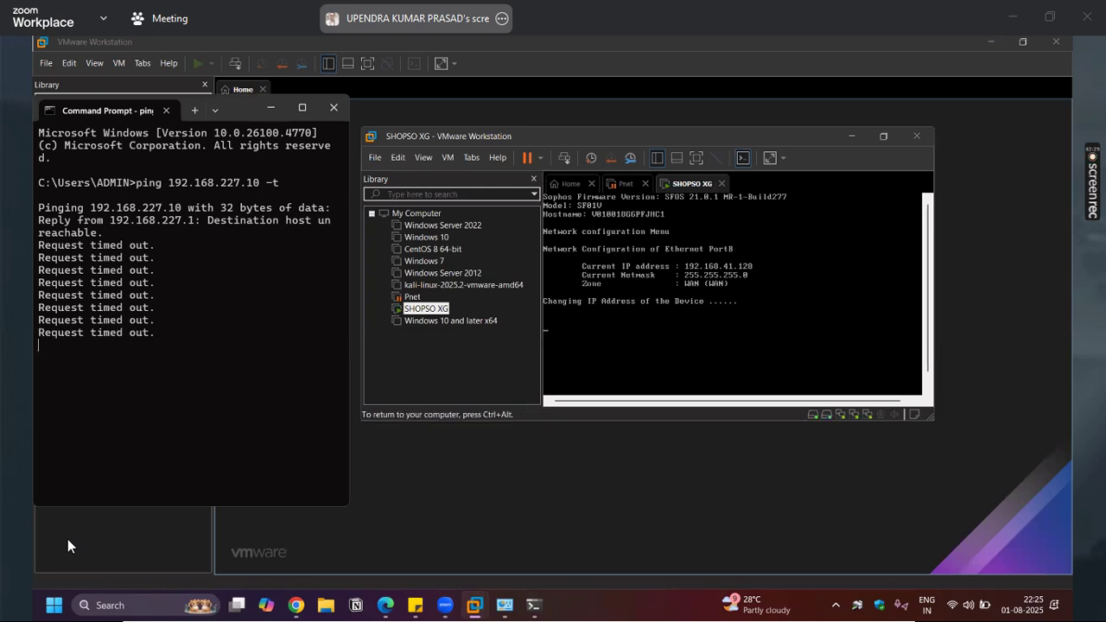
key(ctrl+alt)
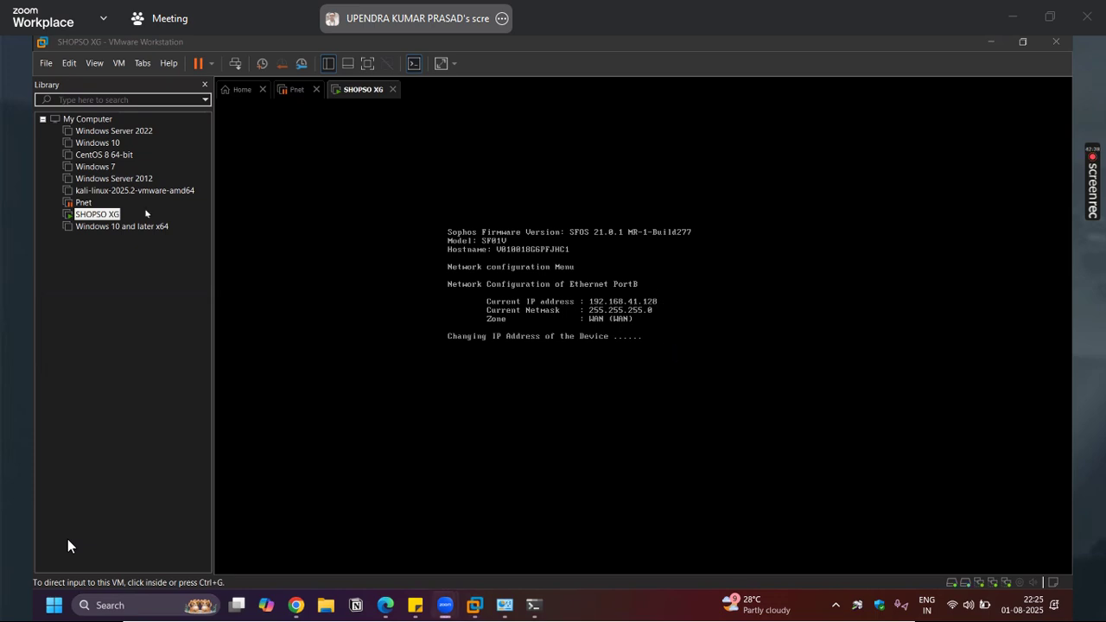
Open and close Task Manager from the taskbar, then bring the ping output back into view
right_click(593, 612)
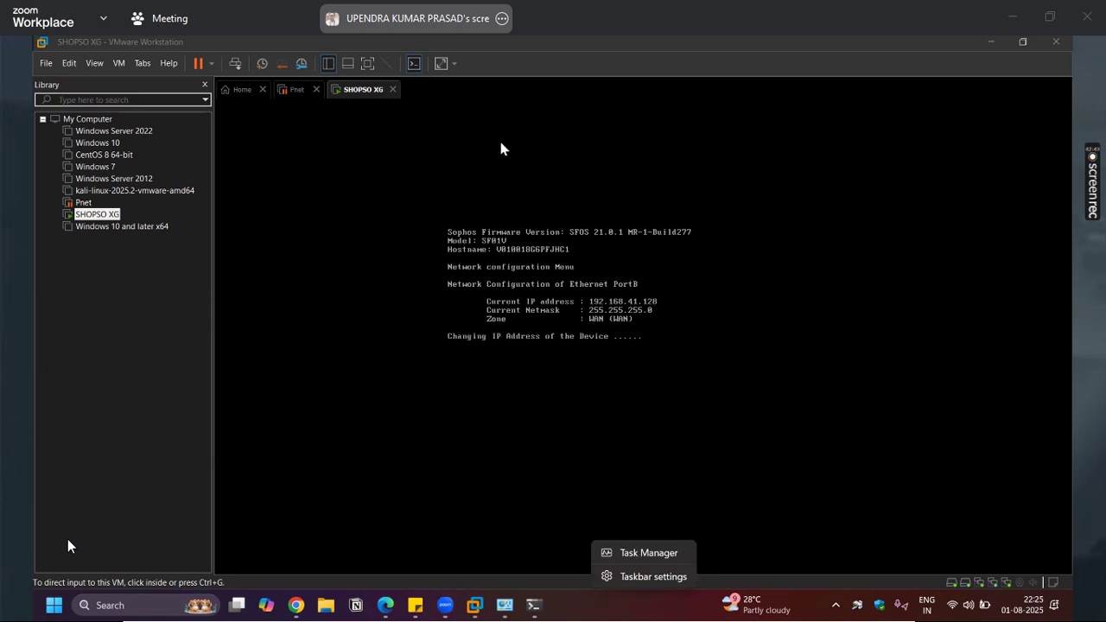
click(537, 443)
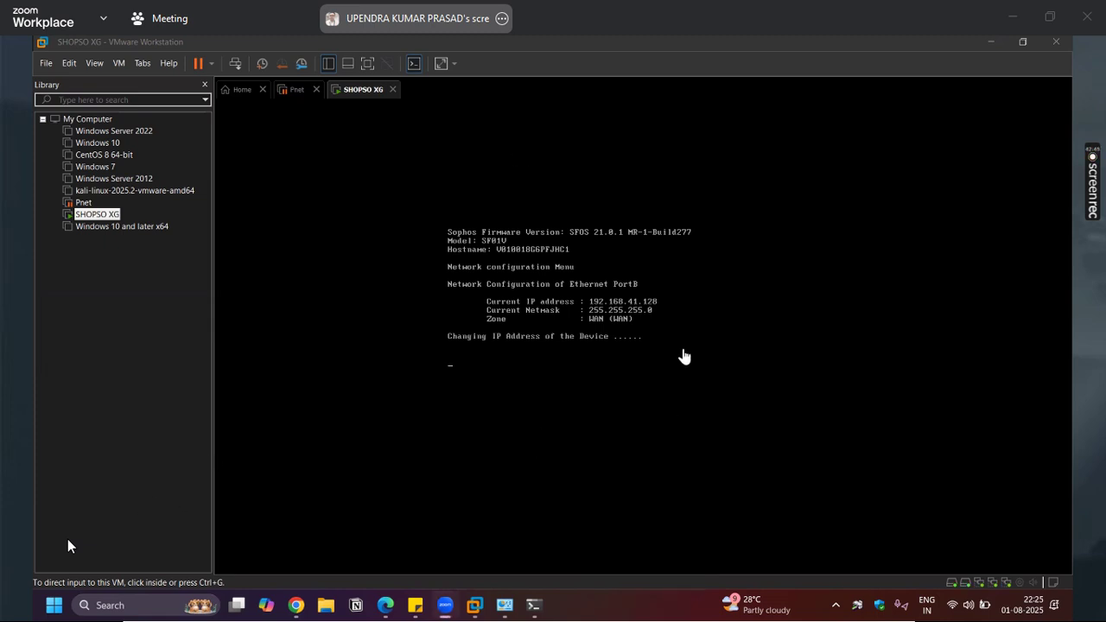
right_click(673, 606)
click(744, 557)
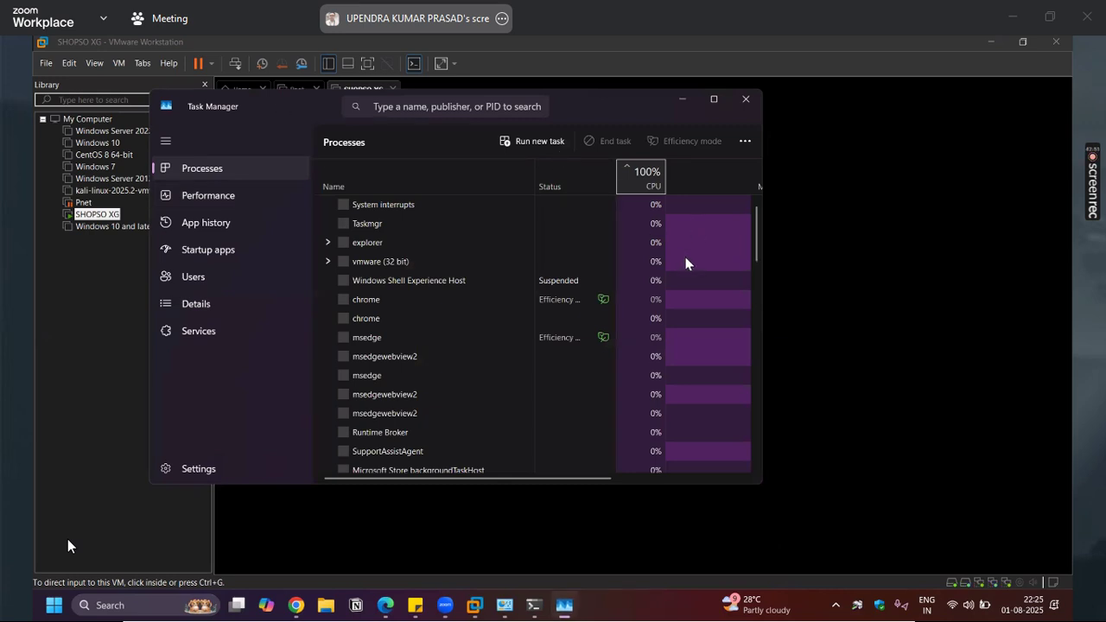
click(746, 98)
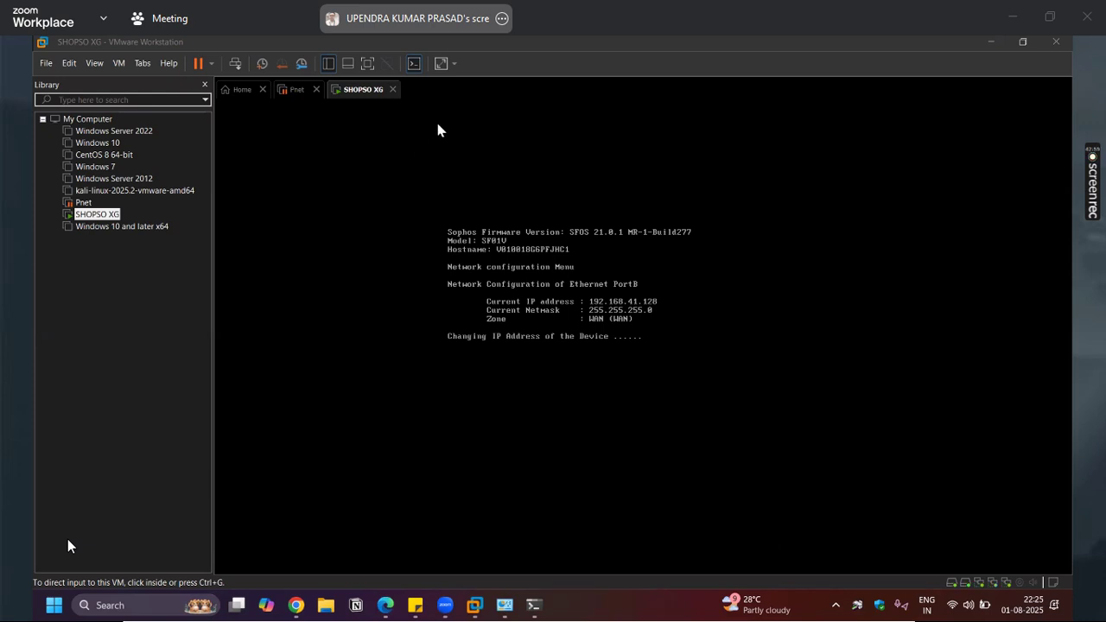
mouse_move(519, 598)
click(533, 606)
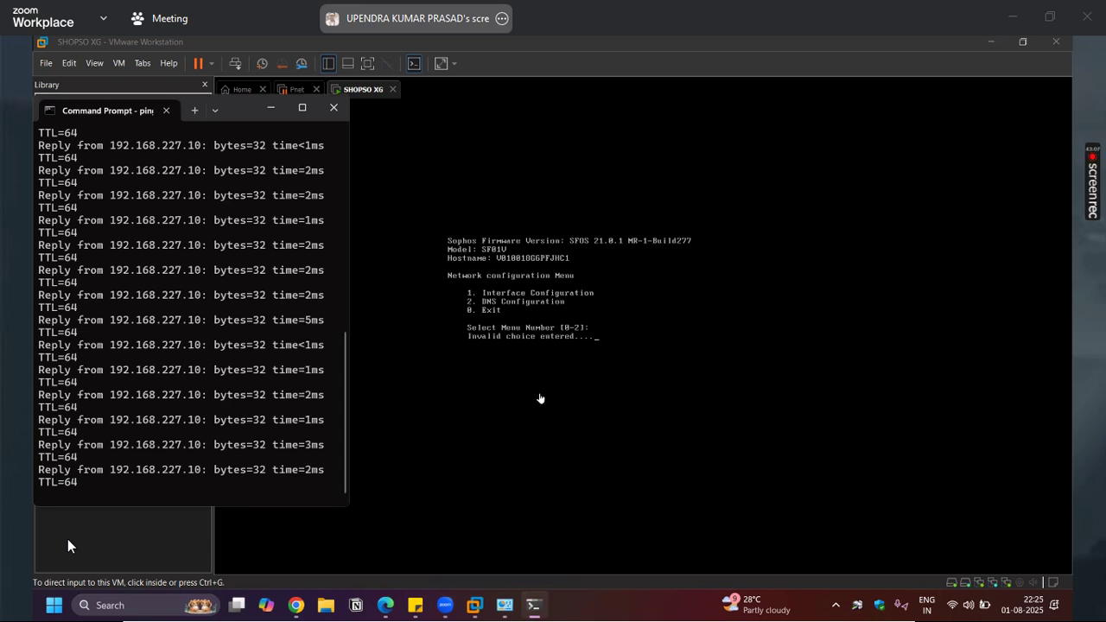
In the Sophos console, choose option 1 and page through the PortA LAN settings
click(606, 368)
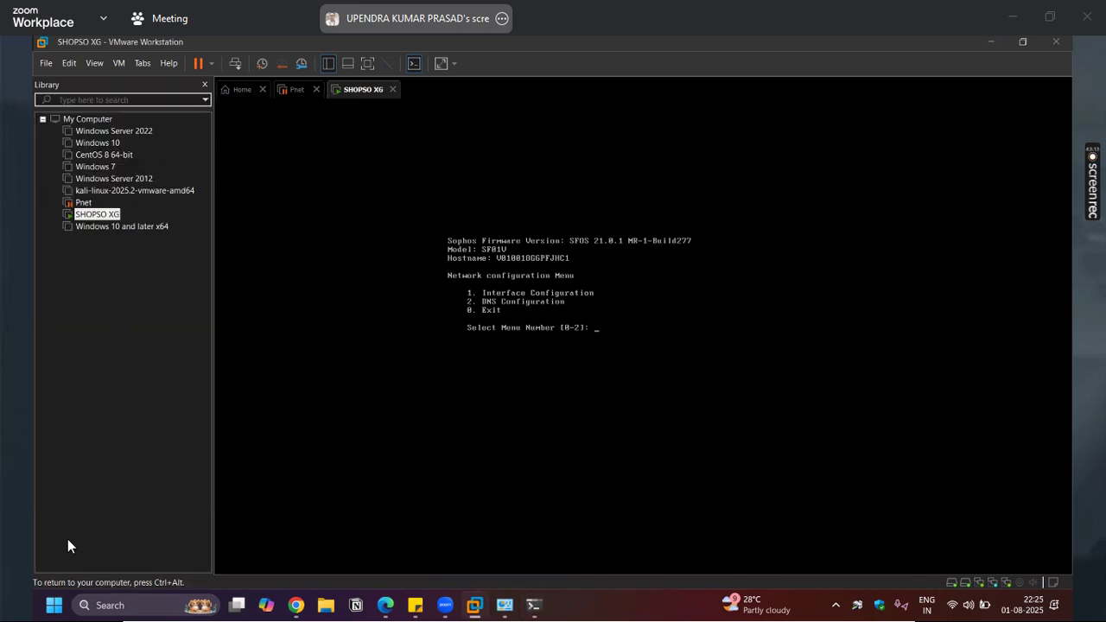
text(1)
key(Return)
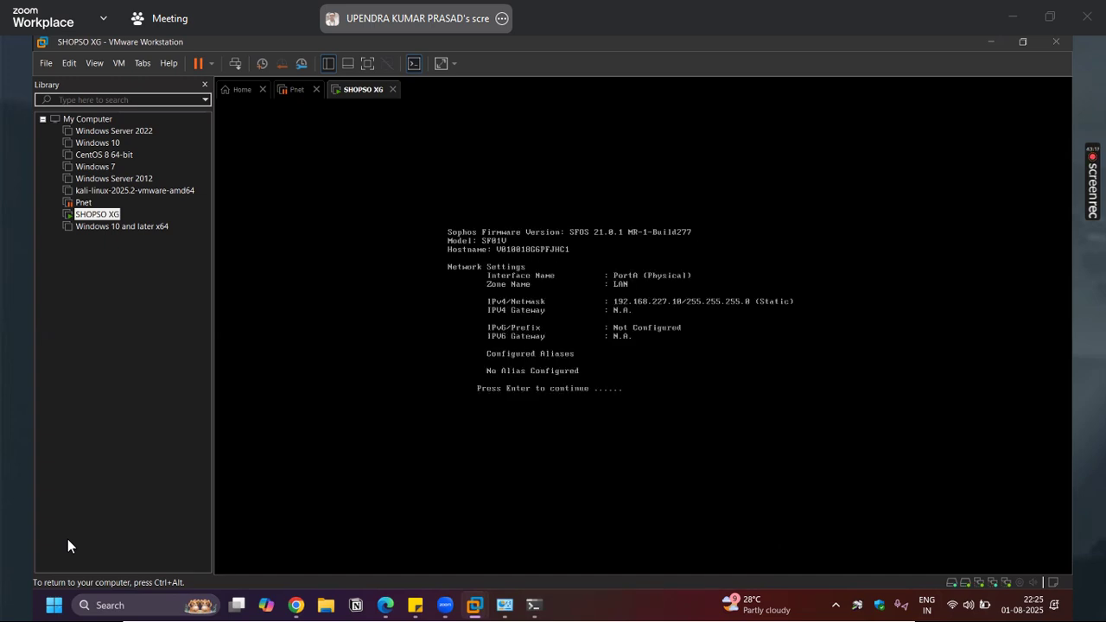
text(0)
key(BackSpace)
key(Return)
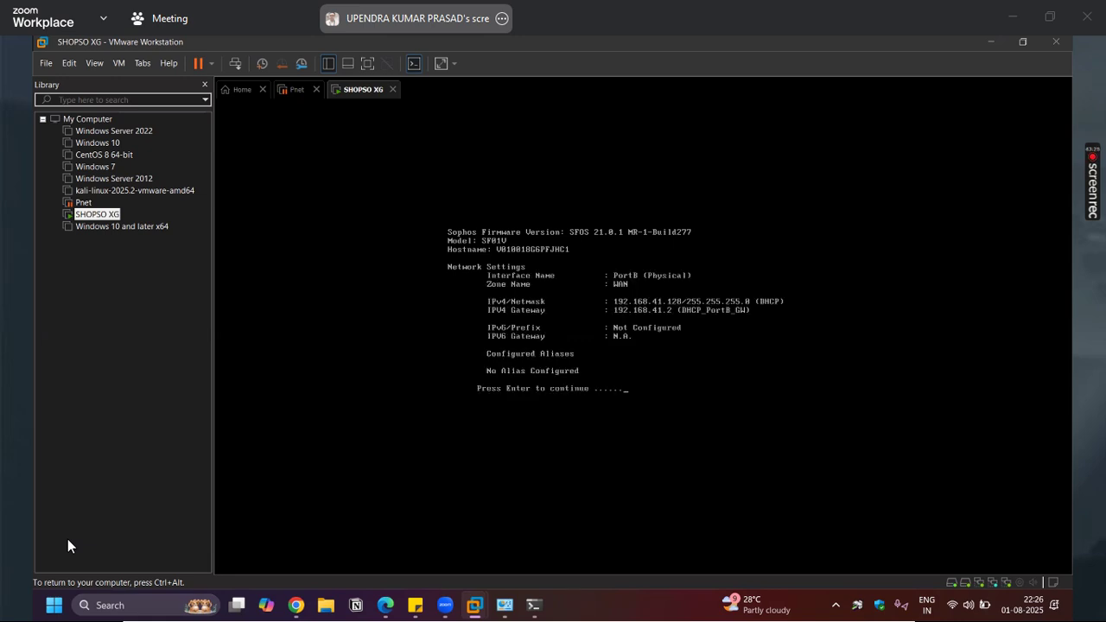
Pass PortB, keep IPv4 and IPv6 unchanged, return to the main menu and choose option 4
key(Return)
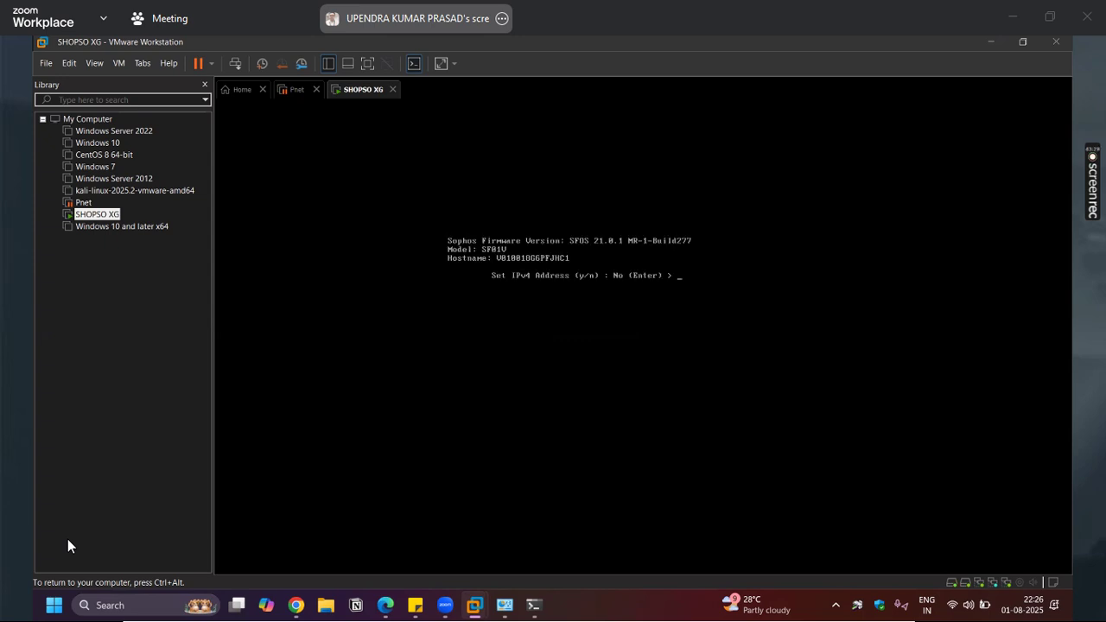
key(Return)
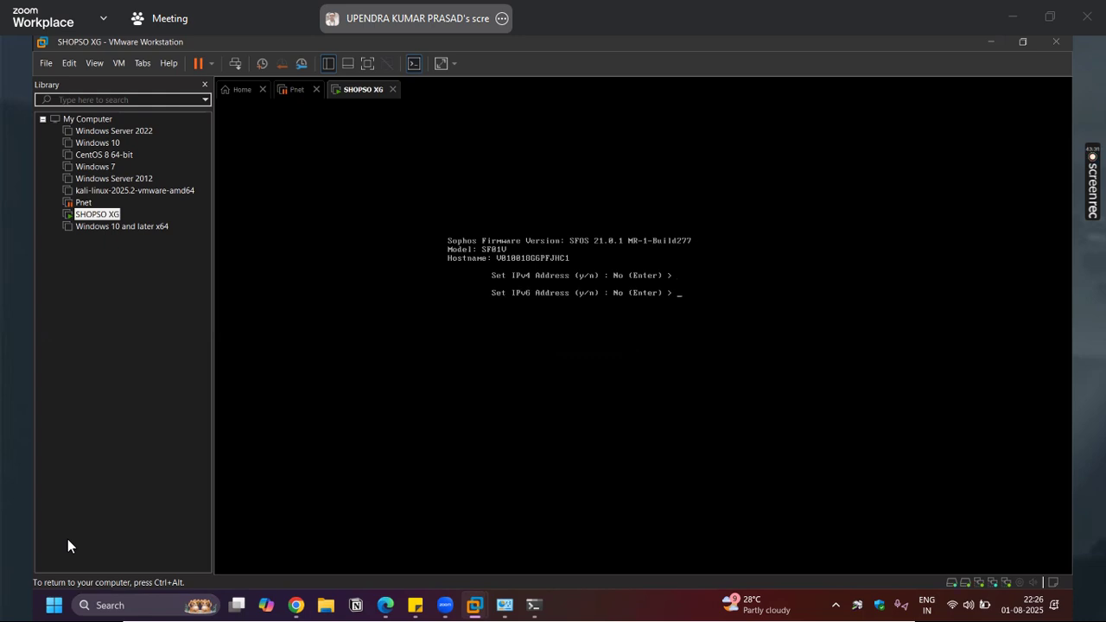
key(Return)
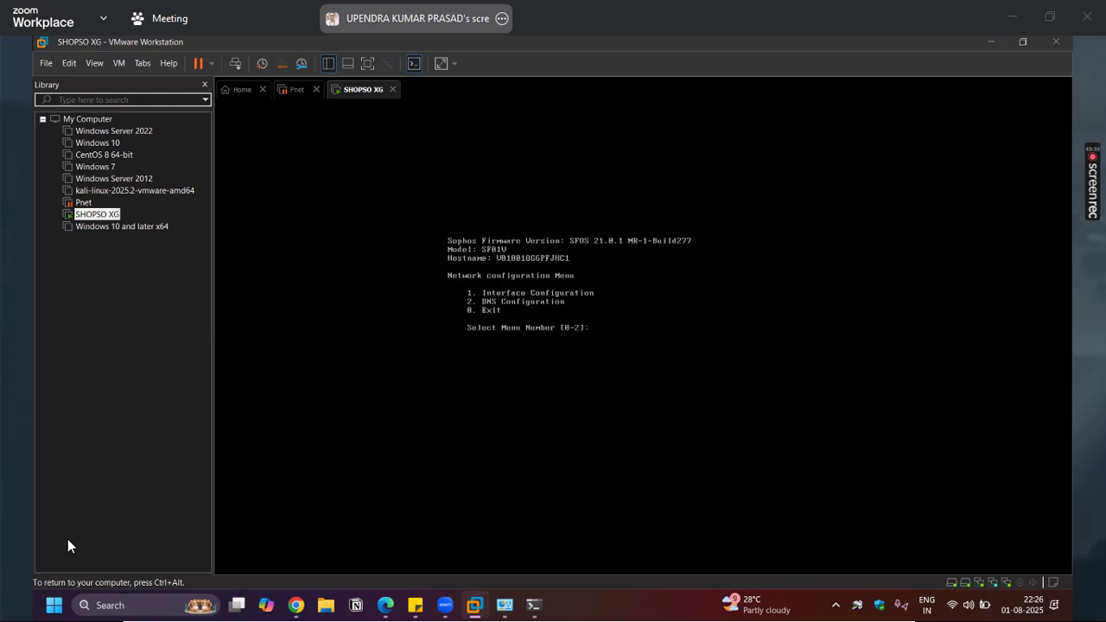
key(Return)
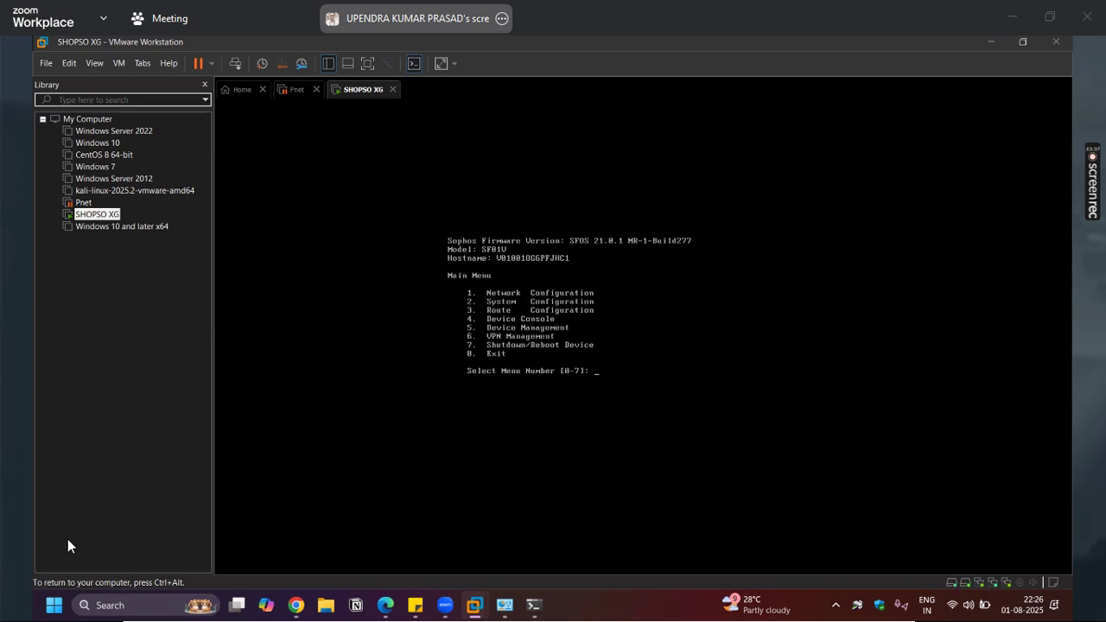
text(4)
key(Return)
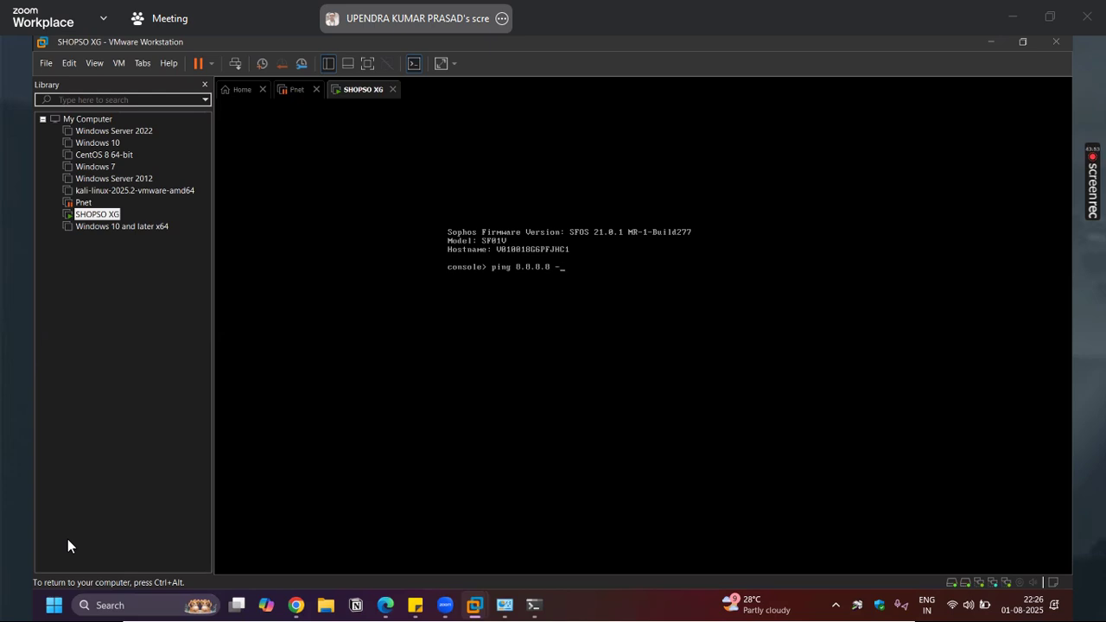
Run ping 8.8.8.8 from the Sophos device console and release keyboard control
key(Return)
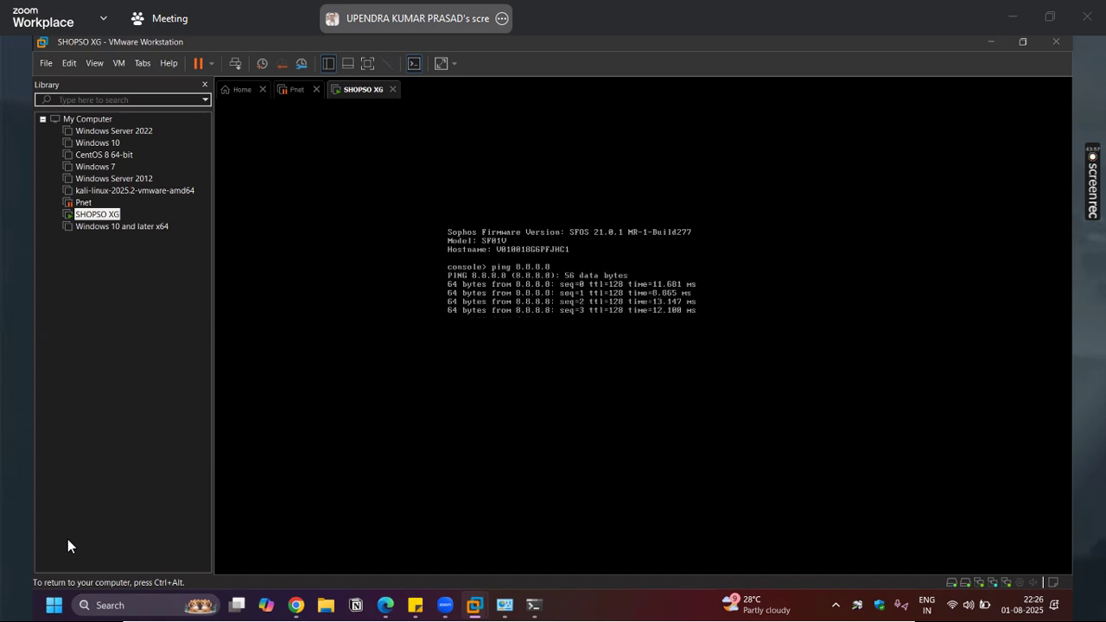
key(ctrl+alt)
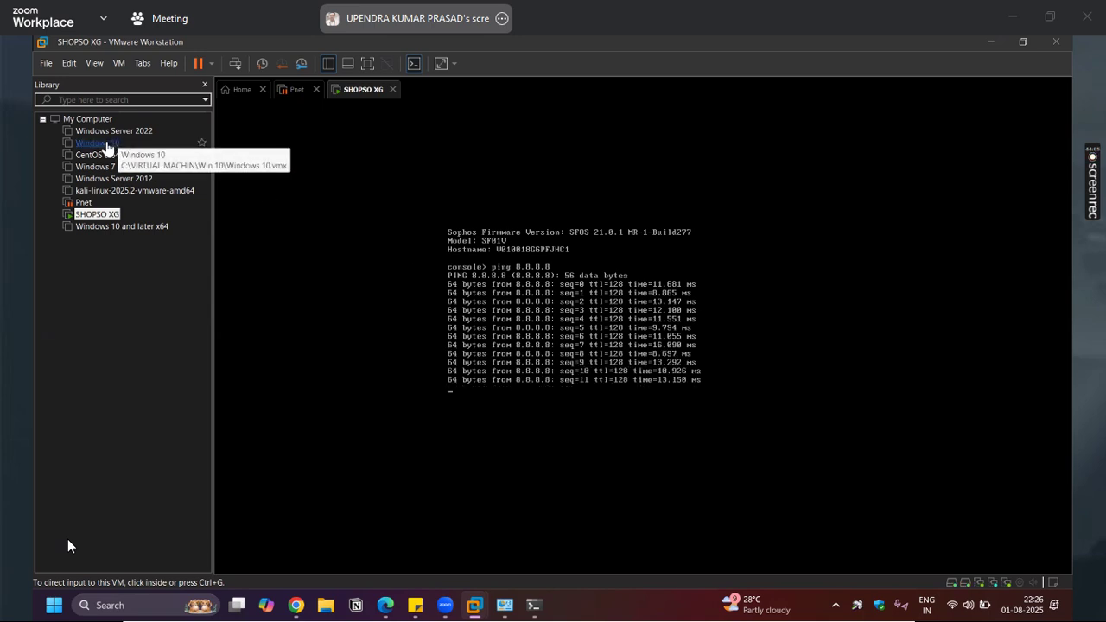
Set the Windows 10 VM's network adapter to Custom: VMnet1 (Host-only)
click(107, 145)
double_click(107, 145)
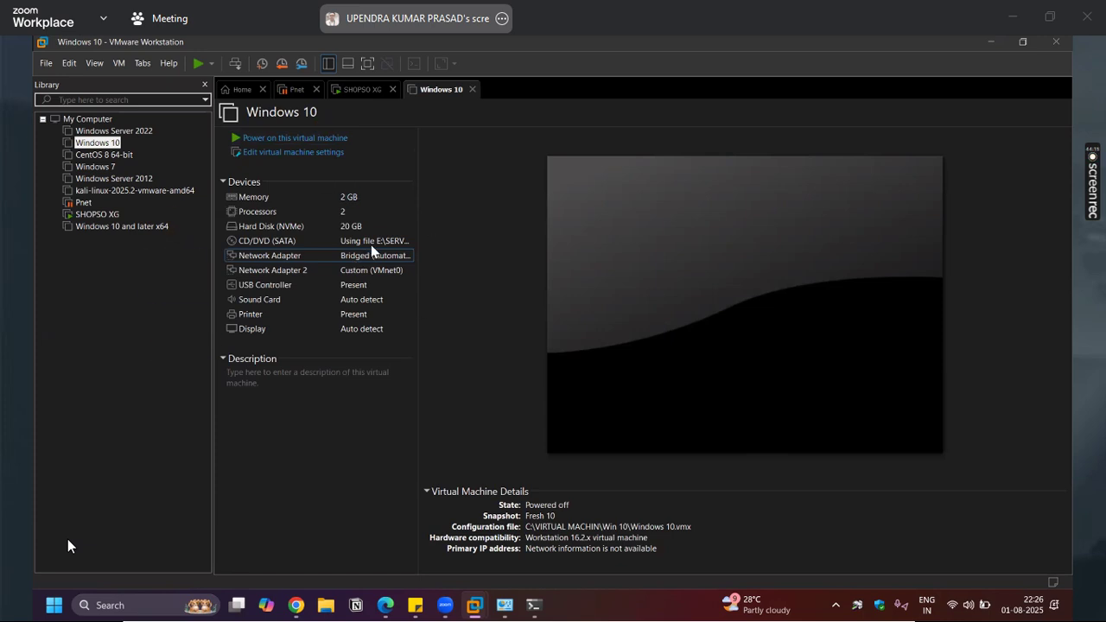
double_click(373, 255)
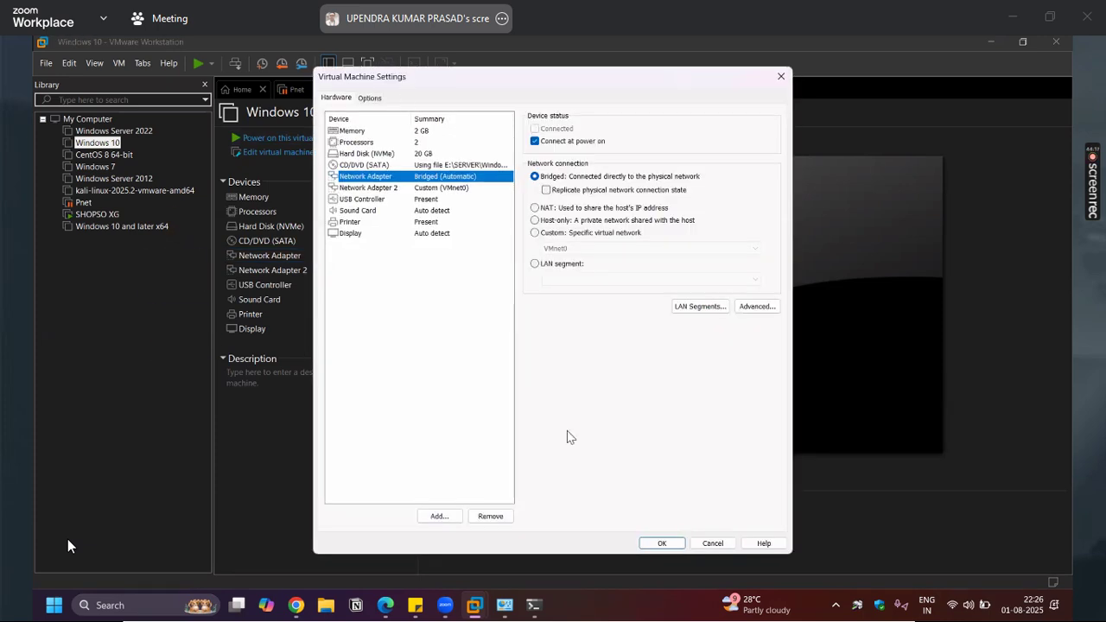
click(594, 349)
click(609, 365)
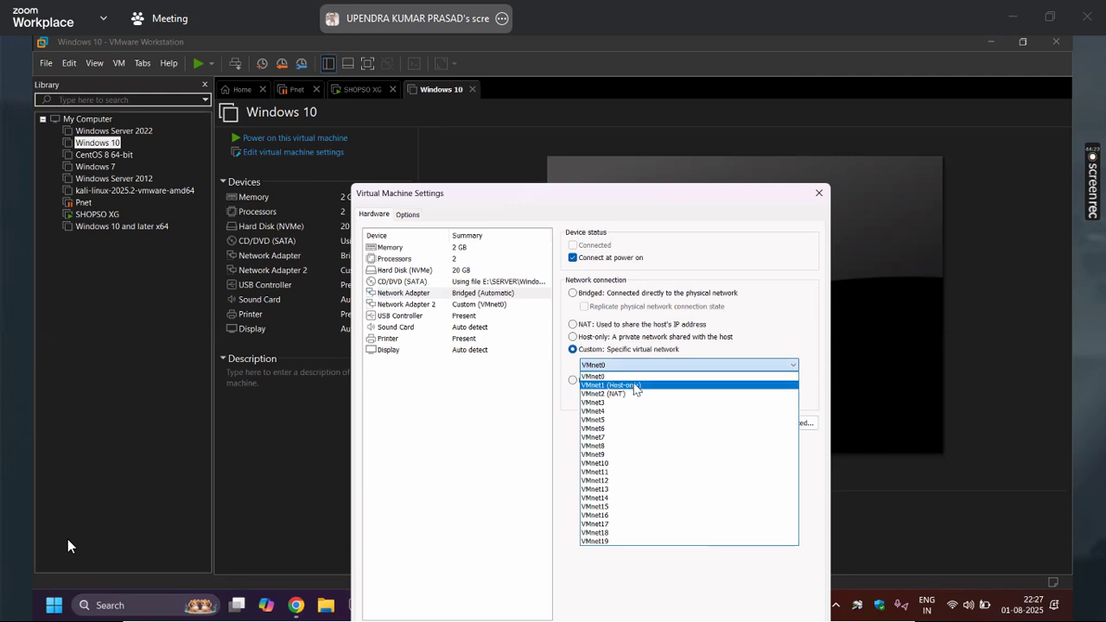
click(646, 385)
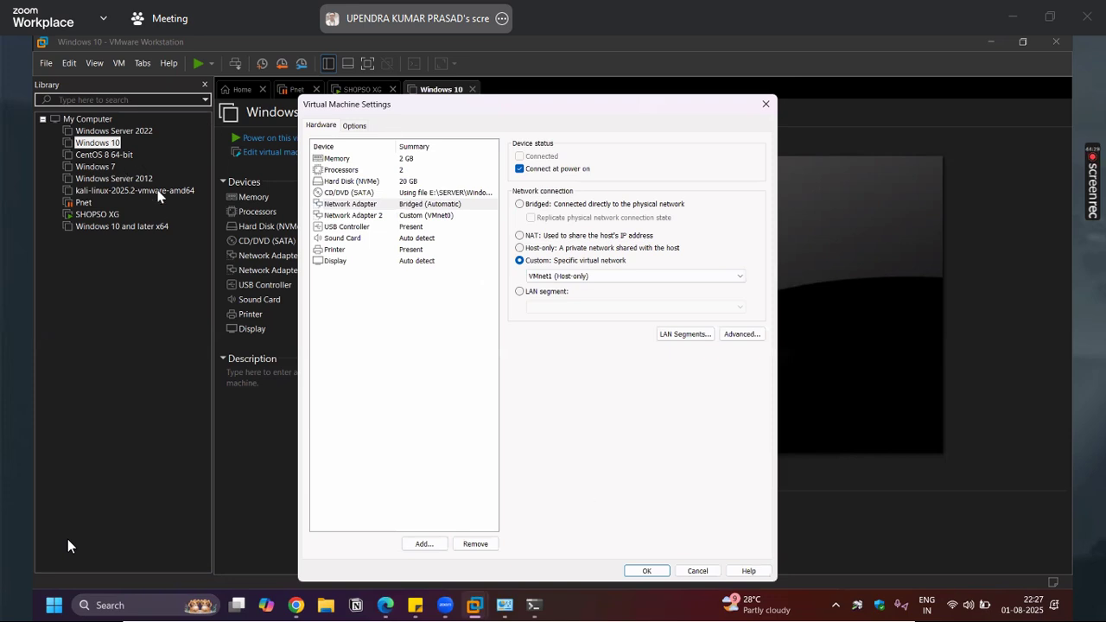
Reposition the VM settings window and unmute the meeting microphone
drag(377, 105, 510, 329)
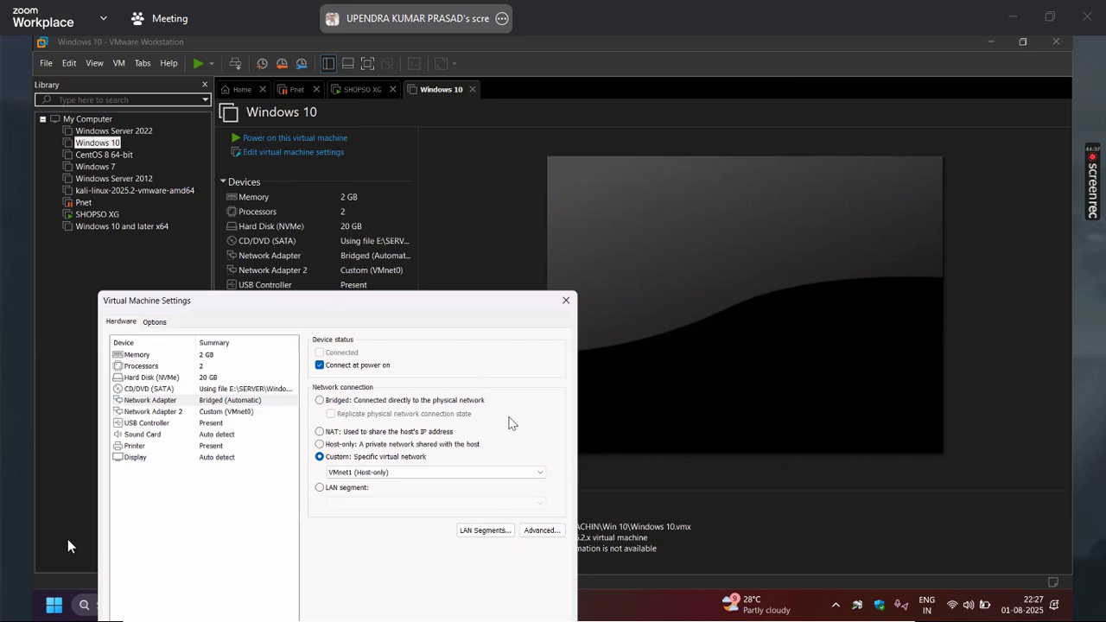
drag(482, 301, 625, 131)
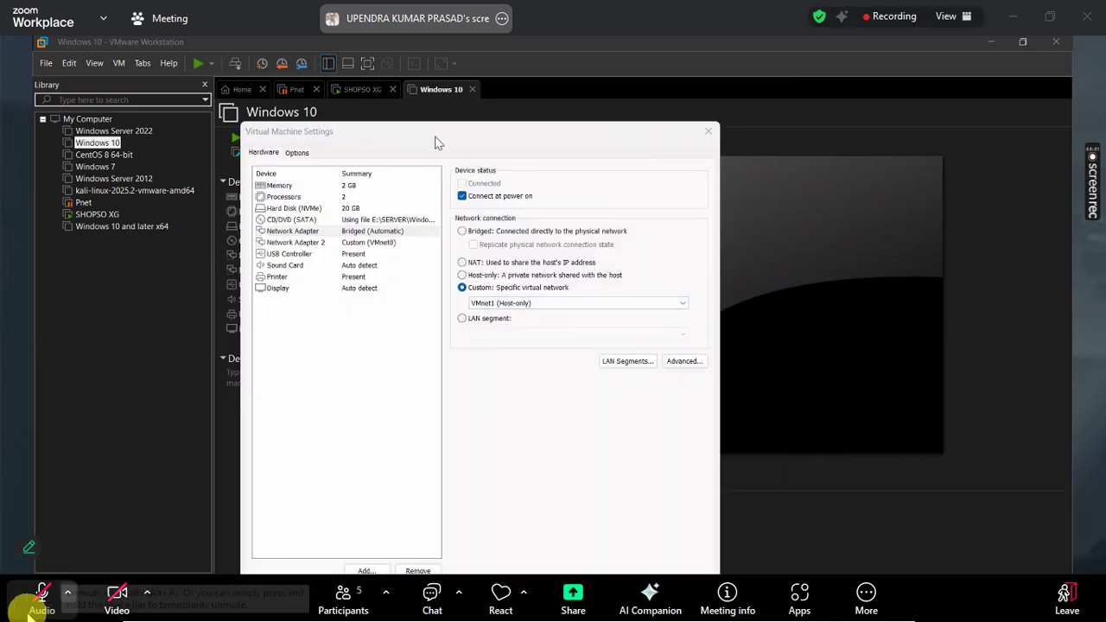
click(41, 604)
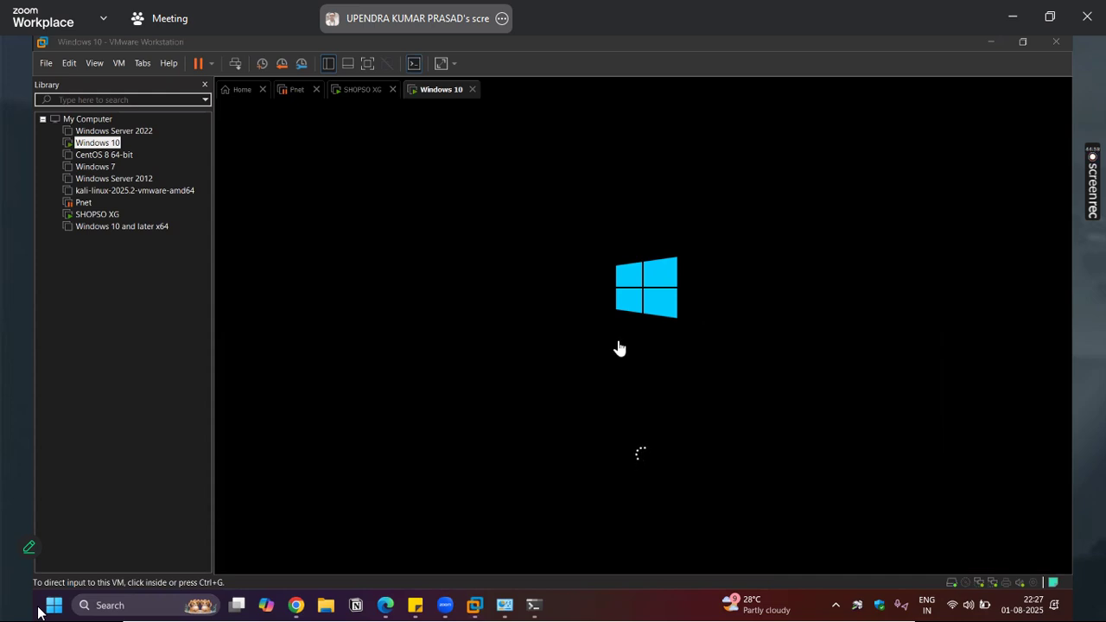
Close the Network Connections window and return to VMware Workstation
click(504, 609)
drag(385, 43, 273, 253)
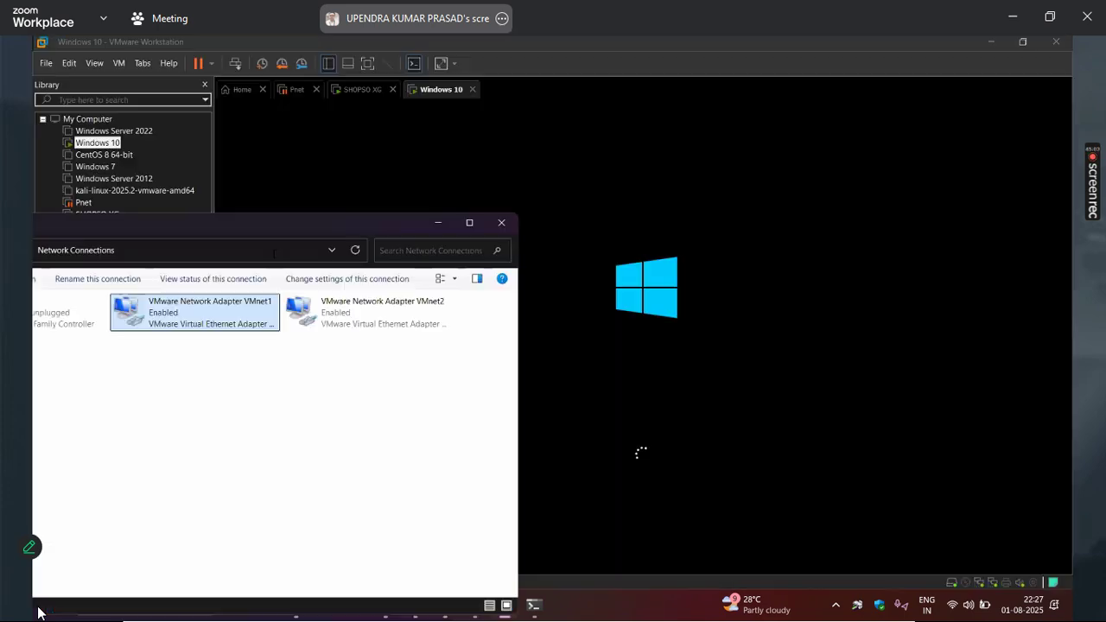
click(498, 226)
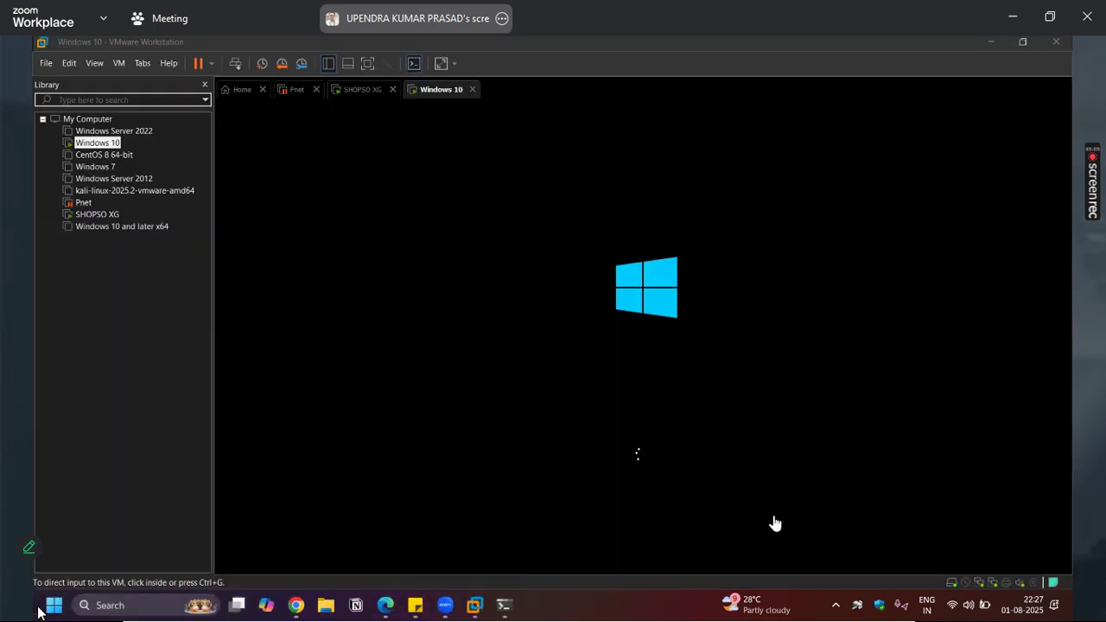
click(424, 93)
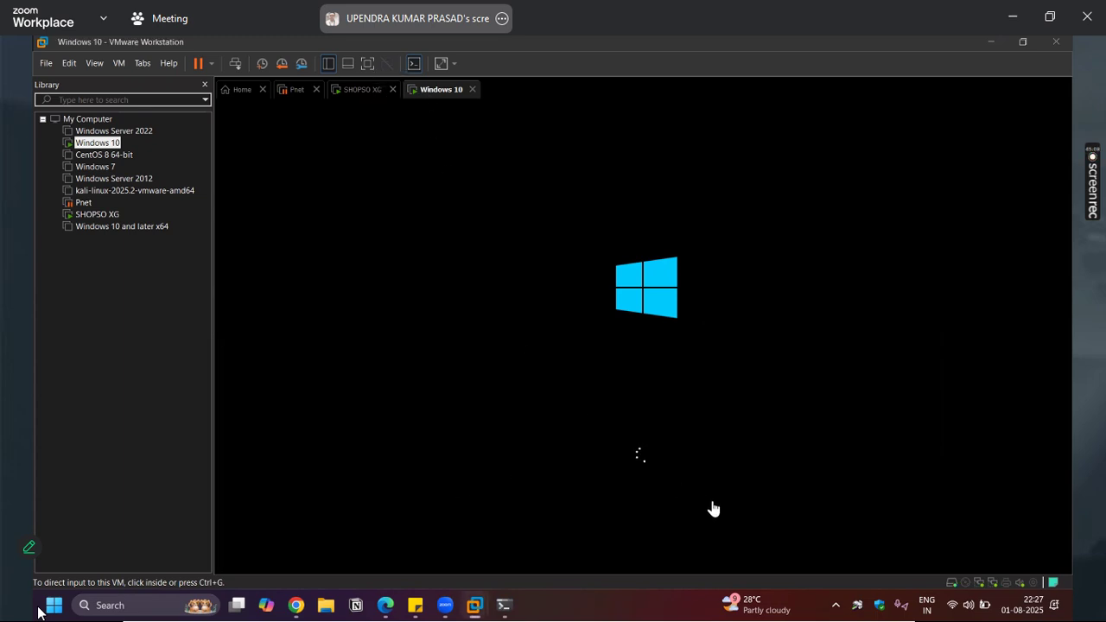
Mute the microphone and leave the Zoom meeting
mouse_move(39, 604)
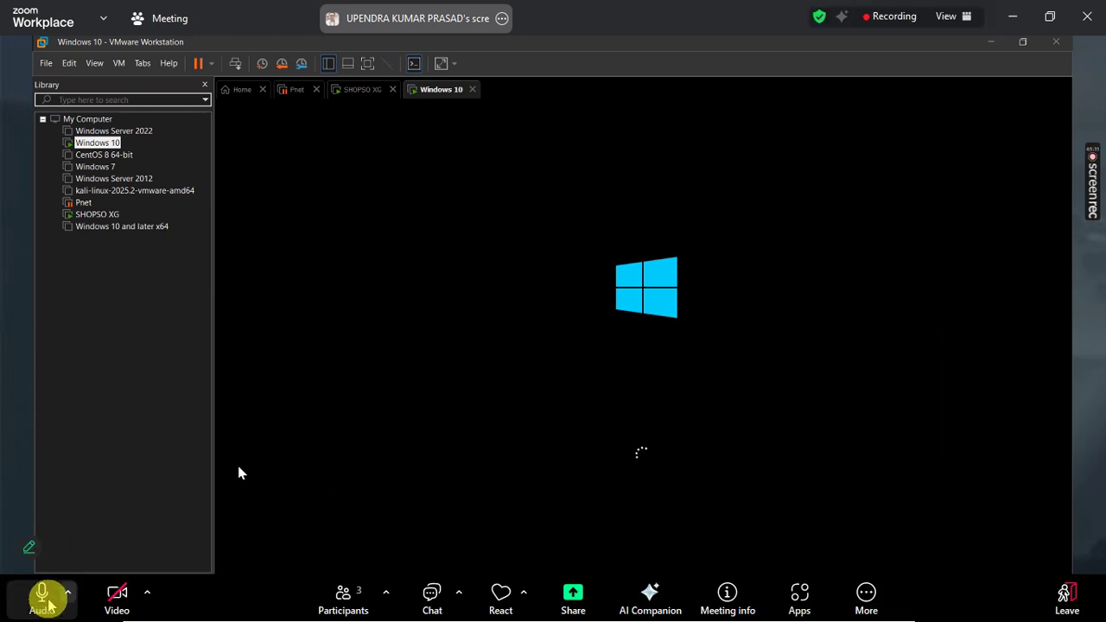
click(42, 601)
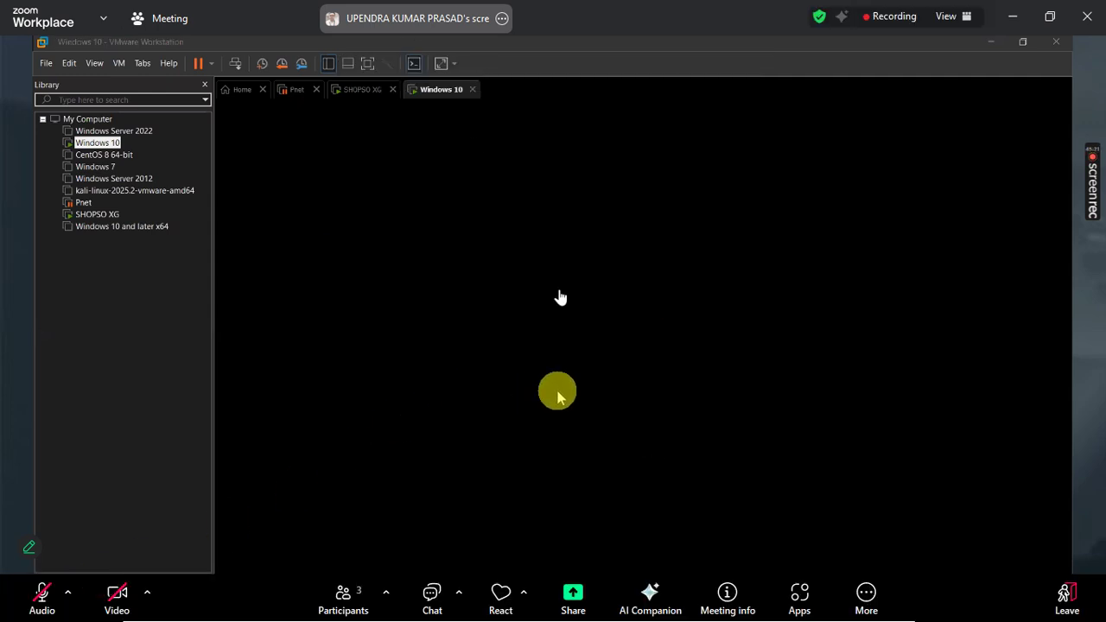
click(1087, 16)
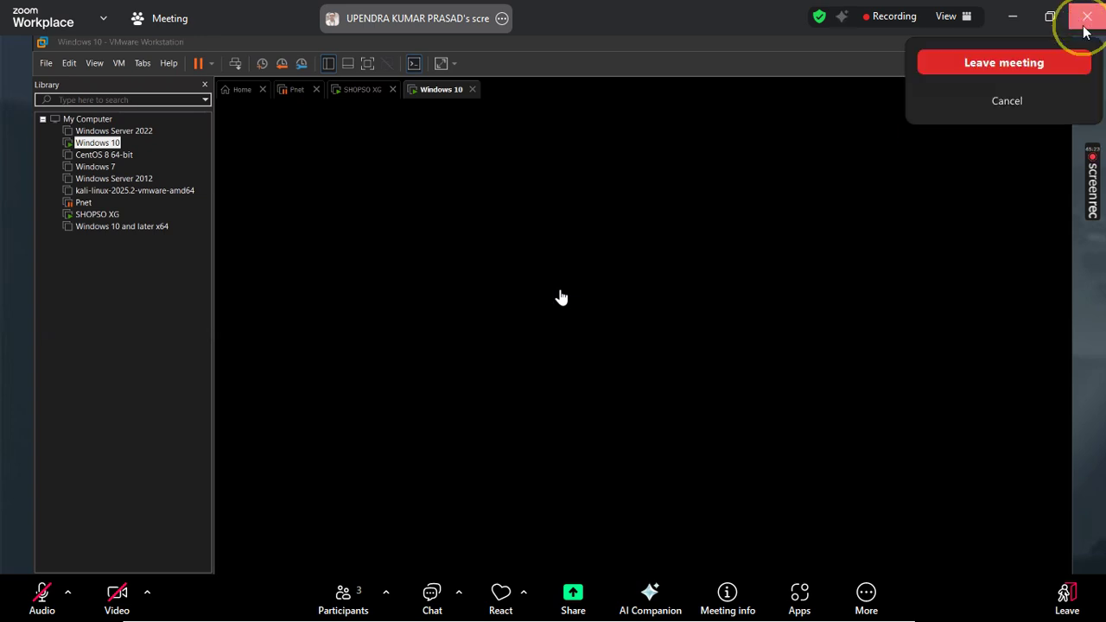
click(1005, 63)
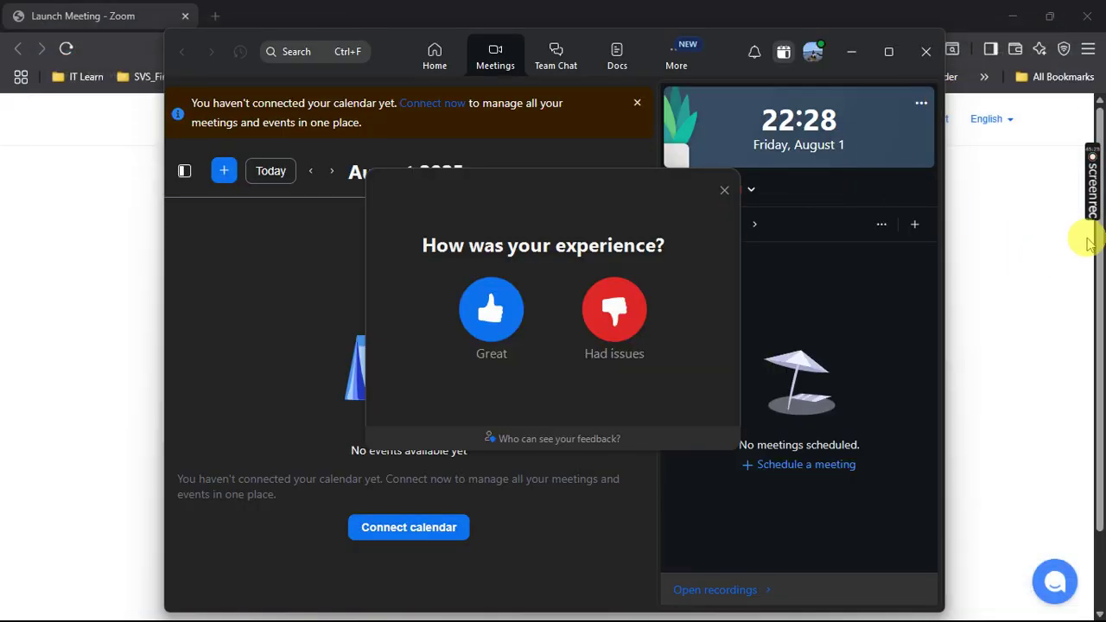